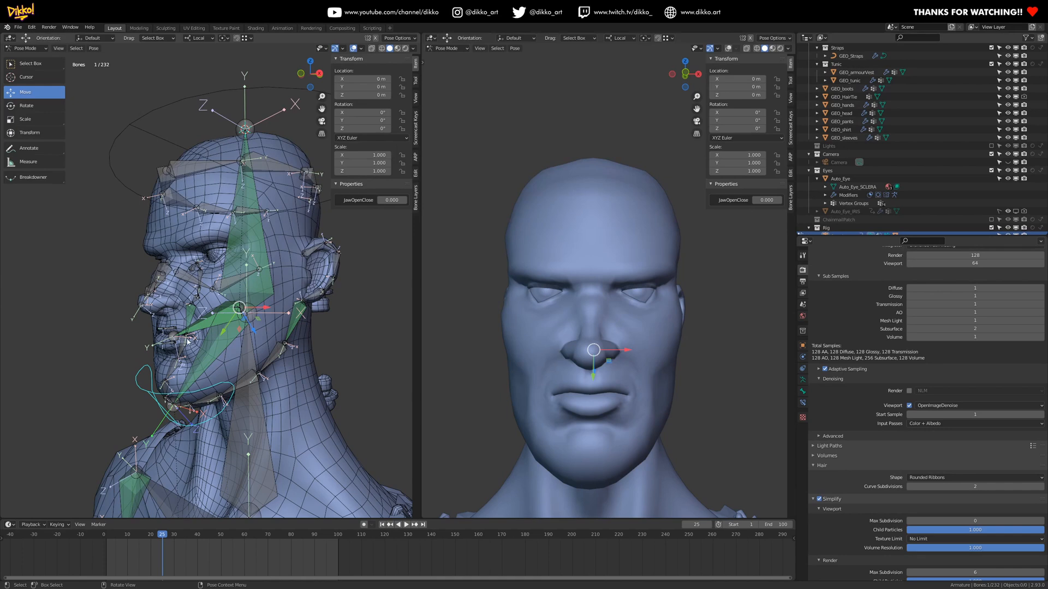
middle_click_drag(237, 357, 246, 350)
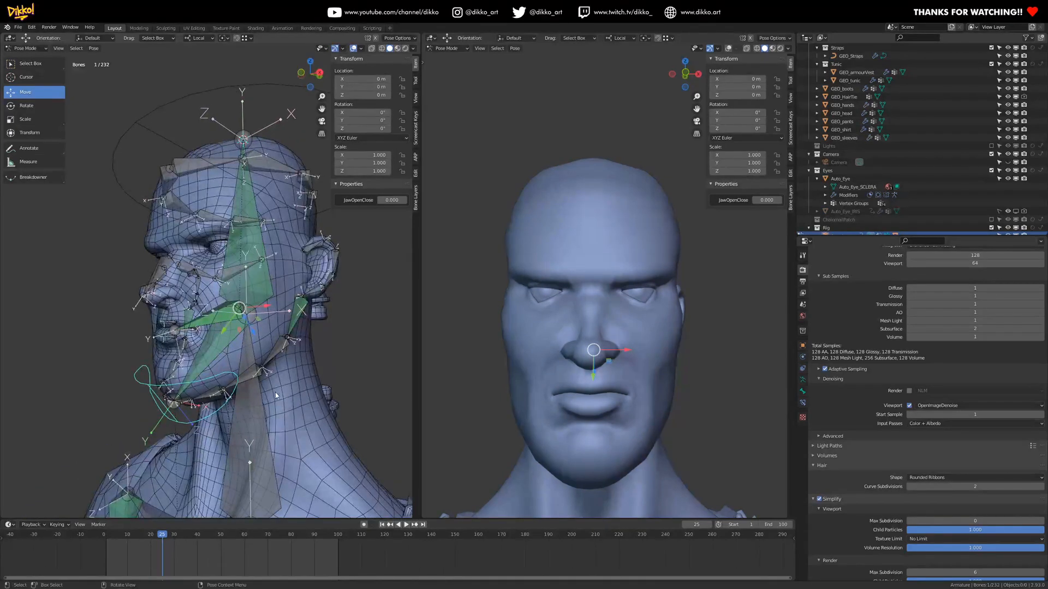
key("g")
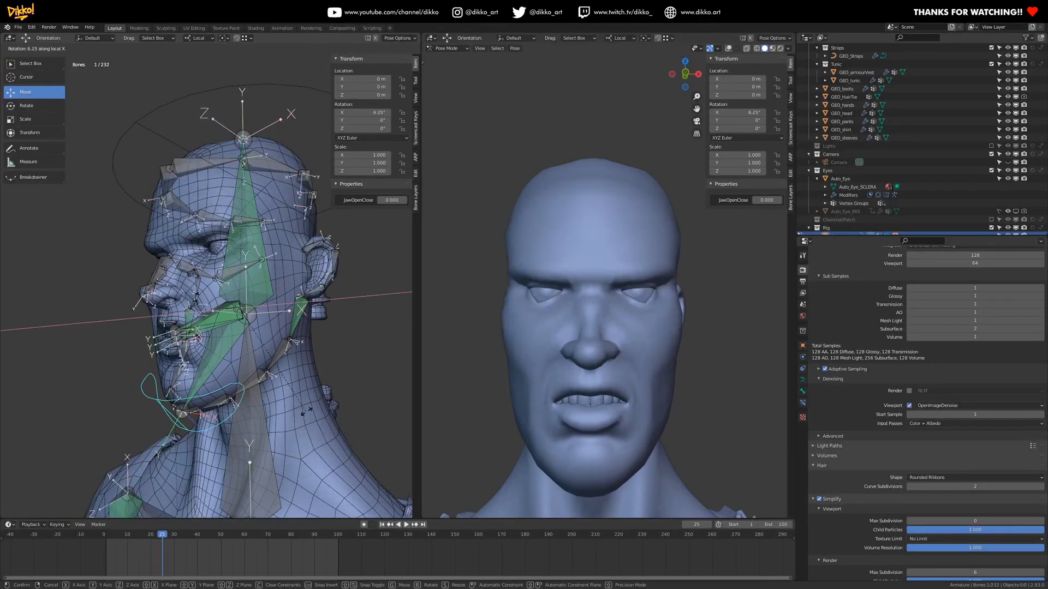
right_click(257, 356)
middle_click_drag(257, 356, 276, 354)
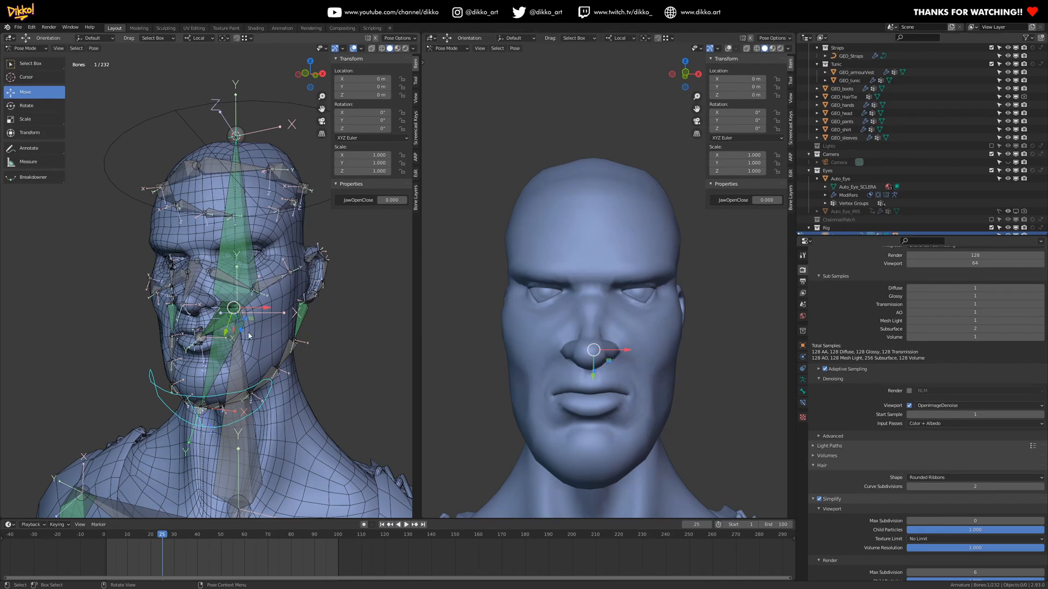
middle_click_drag(243, 350, 218, 358)
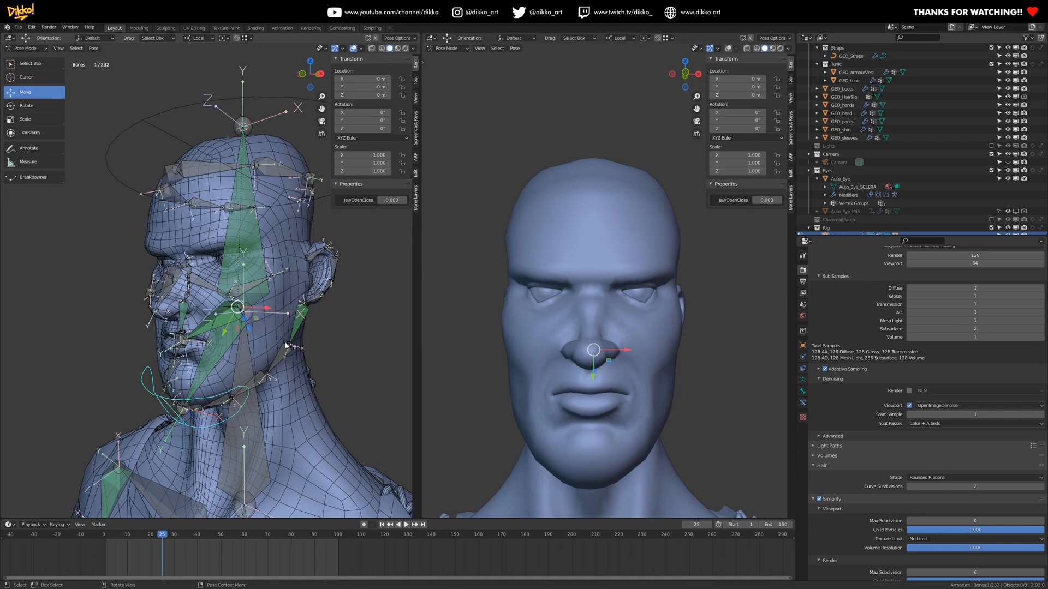
- Rotate the jaw control bone 25.4° about its local X axis to open the character's mouth
middle_click_drag(248, 380, 302, 410)
key("r")
key("x")
key("x")
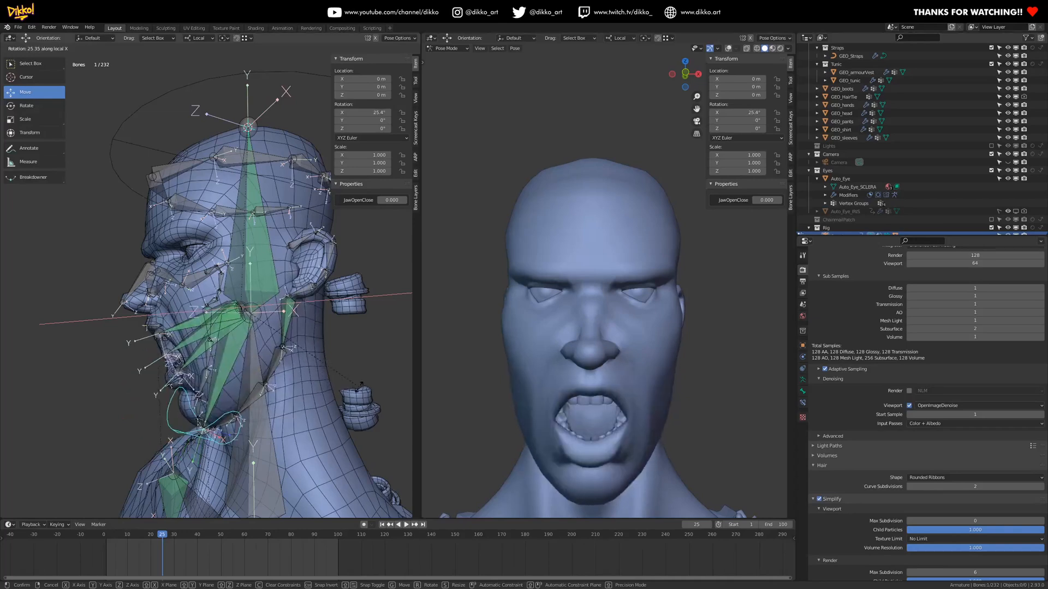
left_click(164, 424)
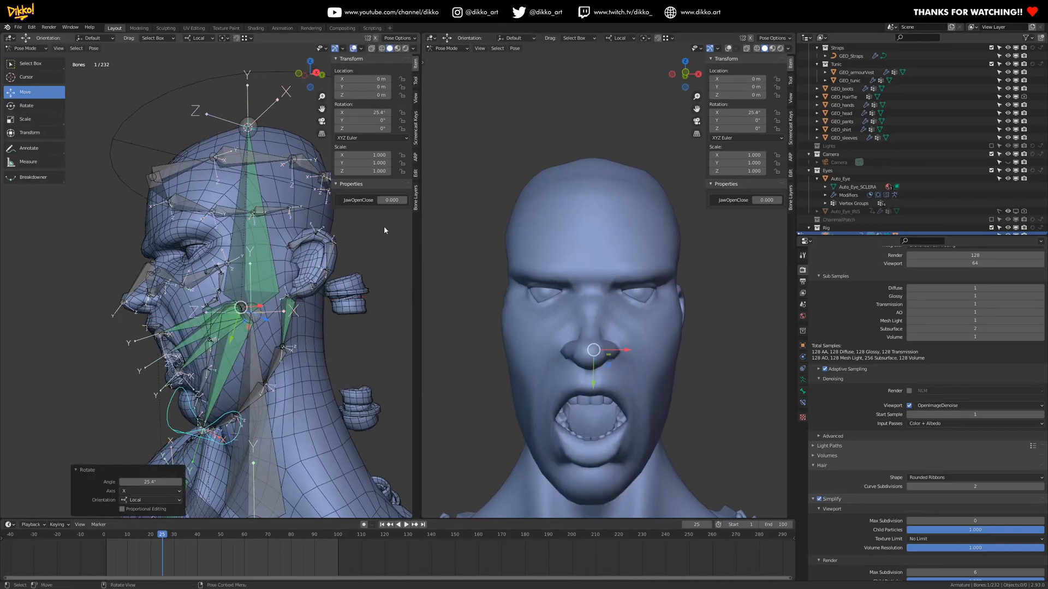
- Set the jaw bone's JawOpenClose property to 1.000 and clear the bone's rotation after a trial rotation about local X
left_click_drag(386, 199, 415, 200)
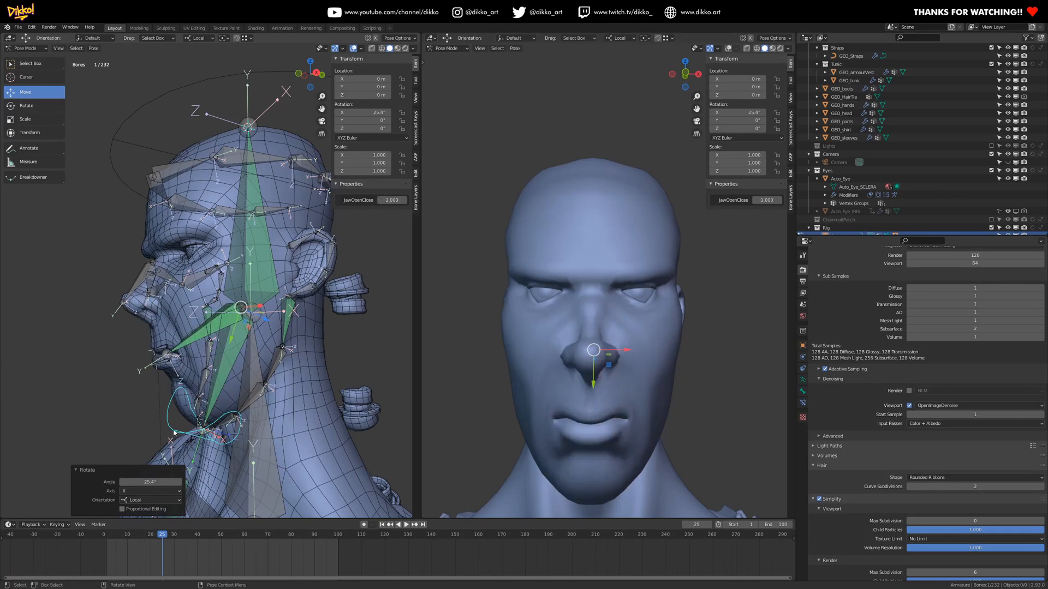
key("r")
key("x")
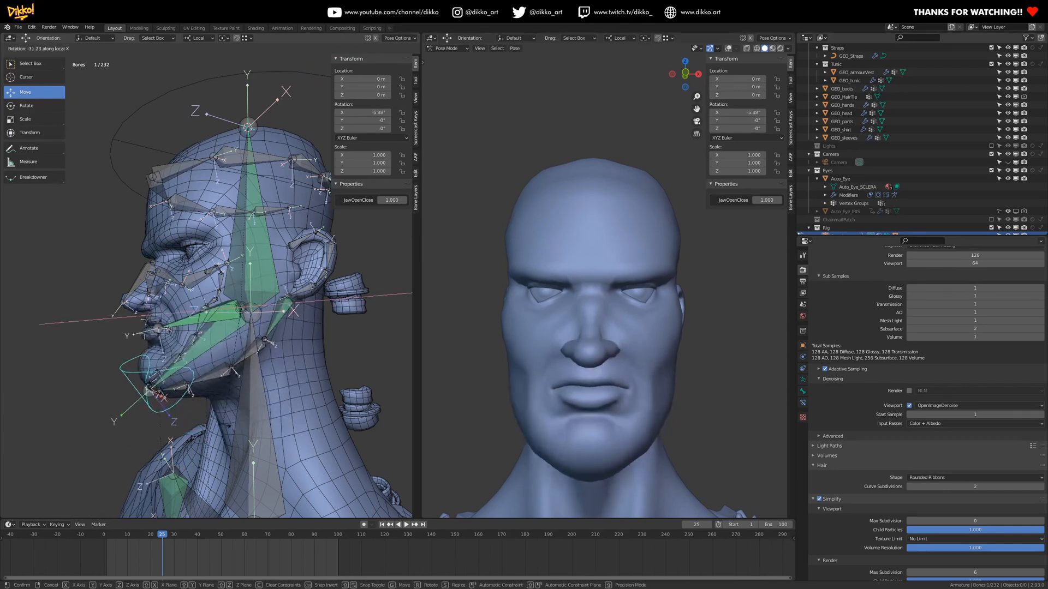
left_click(237, 425)
key("alt+r")
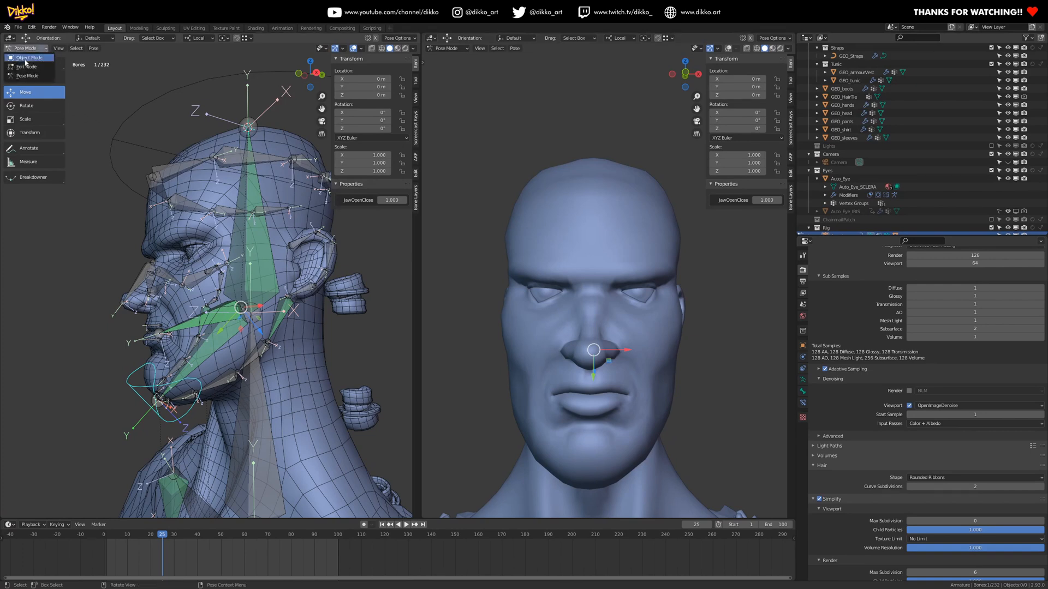
- Switch to Object Mode and isolate the GEO_head mesh in local view
key("ctrl+Tab")
left_click(172, 201)
key("KP_1")
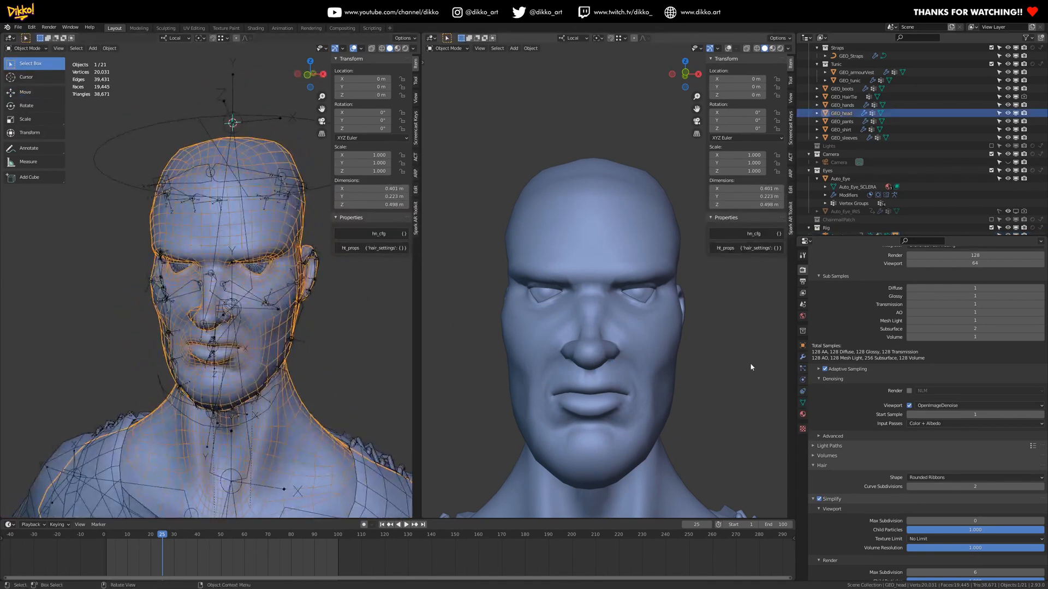
middle_click_drag(323, 288, 281, 320)
scroll(280, 320, "up", 3)
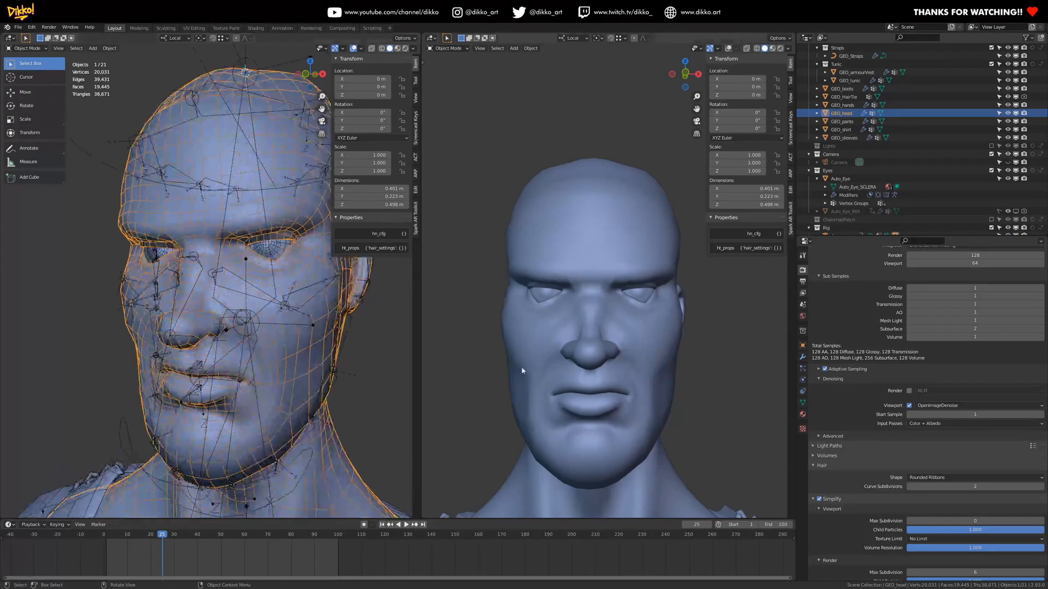
key("KP_Divide")
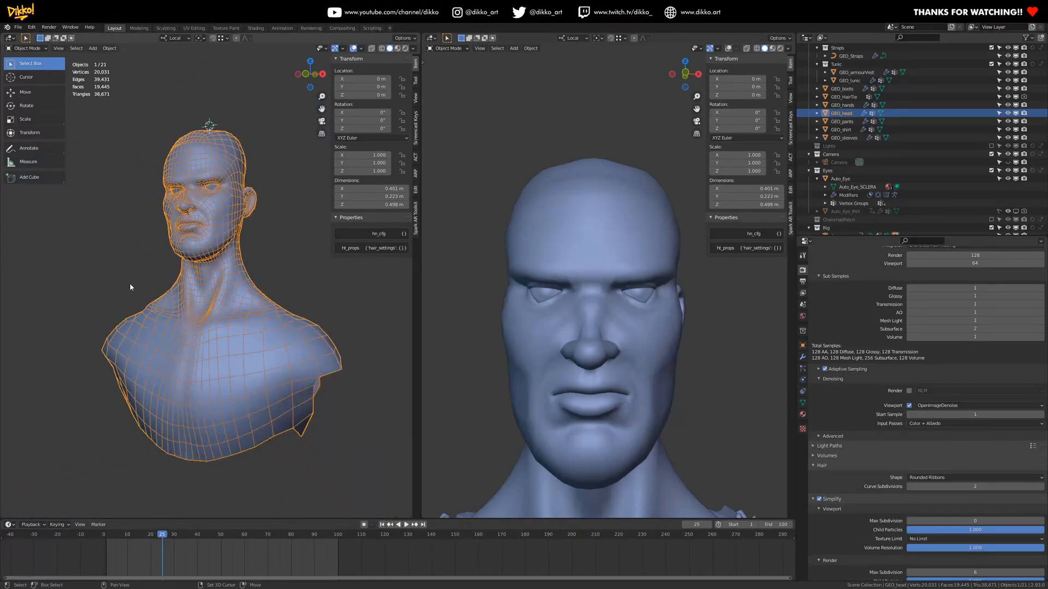
scroll(256, 328, "up", 3)
middle_click_drag(257, 327, 225, 112)
scroll(279, 320, "up", 2)
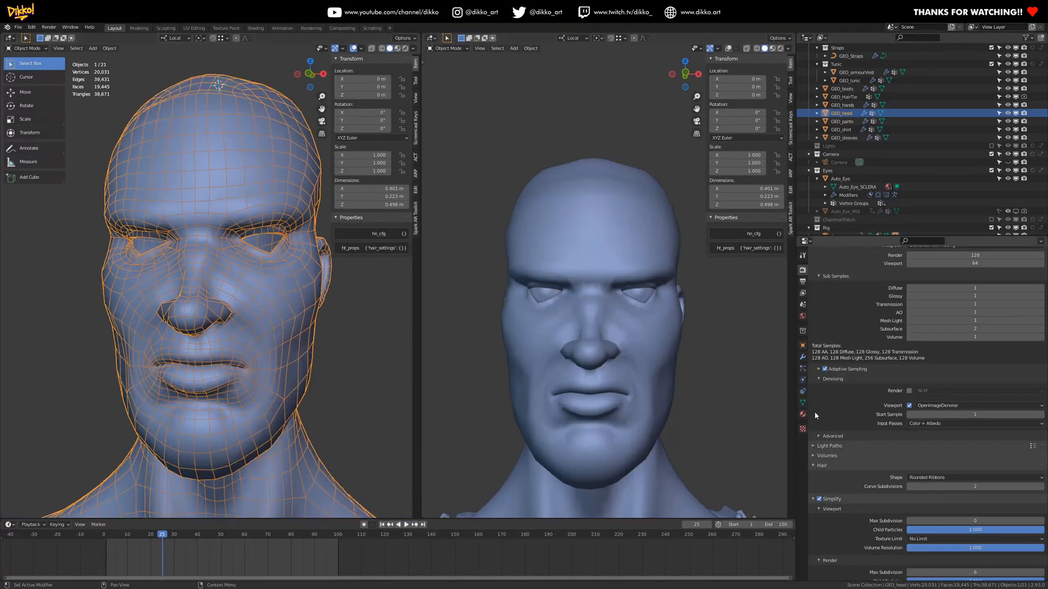
- Bring up the head mesh's shape keys and look through the brow and mouth keys
left_click(803, 404)
scroll(852, 382, "up", 5)
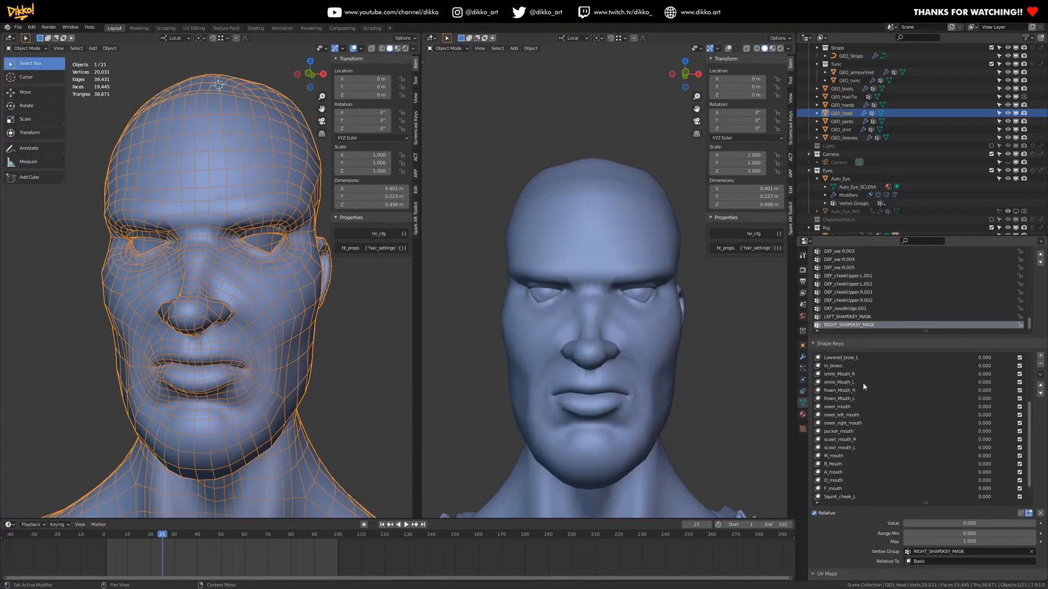
left_click(873, 383)
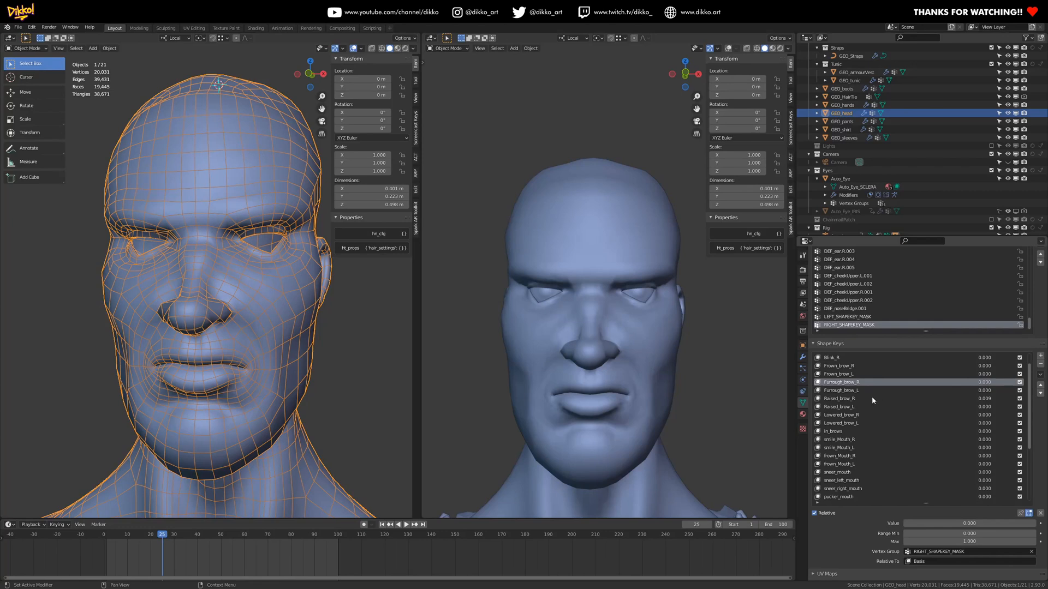
left_click(839, 366)
scroll(860, 391, "up", 1)
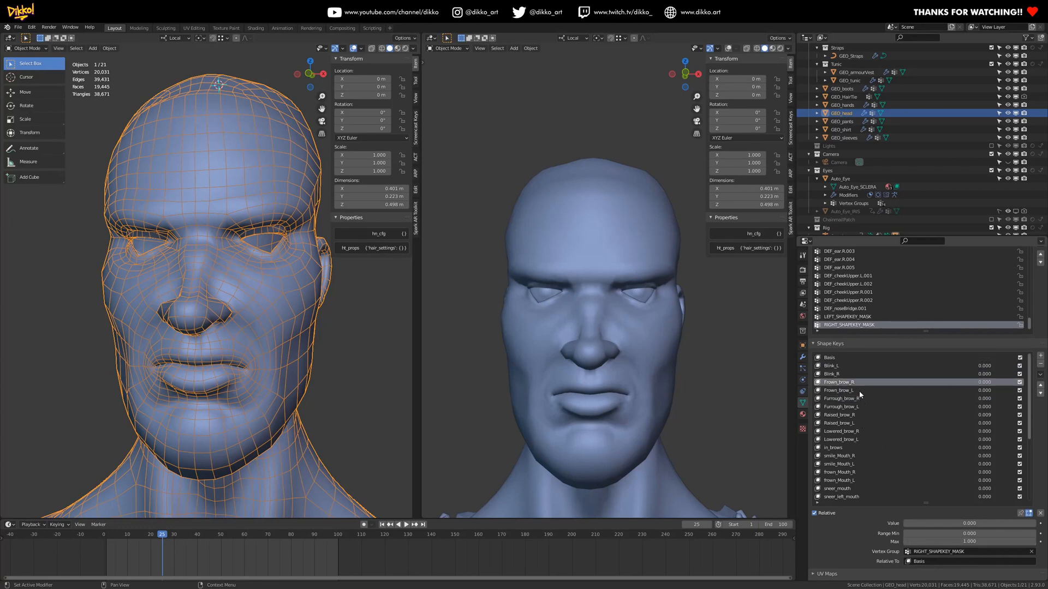
- Try out the brow shape keys, setting Raised_brow_R to 0.613 and partially raising the value of Lowered_brow_L
left_click(832, 366)
left_click_drag(941, 523, 971, 523)
left_click(839, 414)
left_click(844, 431)
left_click(834, 440)
scroll(879, 463, "down", 3)
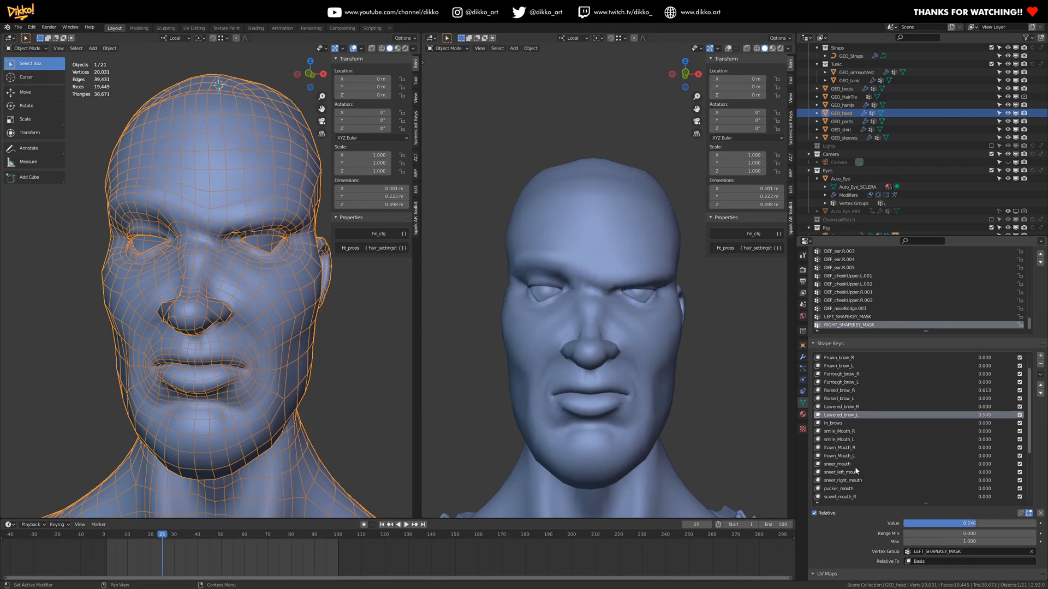
- Reset the Lowered_brow_L and Raised_brow_R shape keys to 0
left_click(837, 467)
mouse_move(907, 522)
left_mouse_down()
mouse_move(1001, 523)
mouse_move(907, 523)
left_mouse_up()
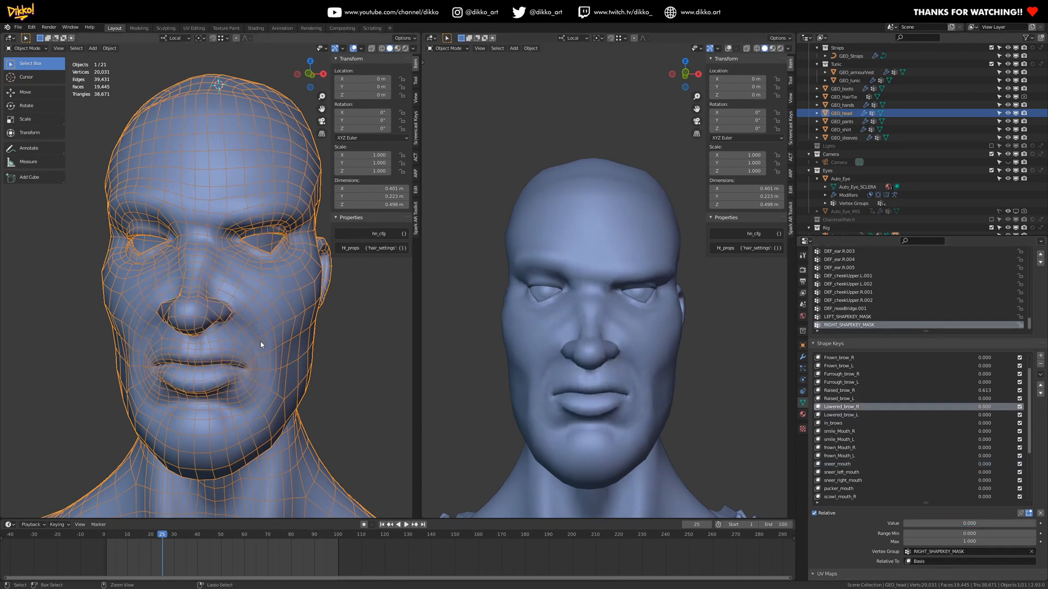
key("ctrl+z")
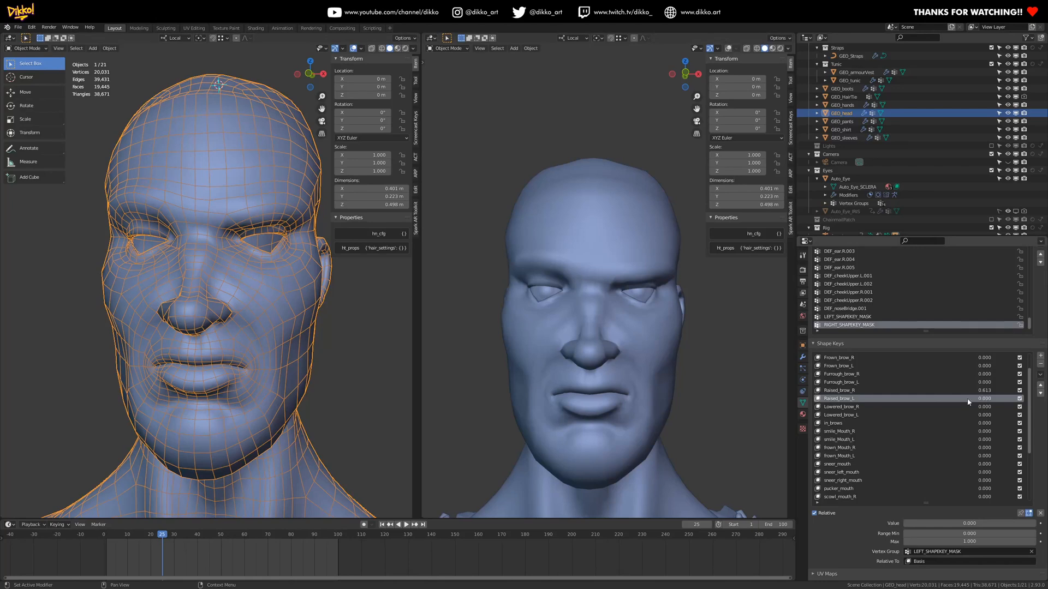
key("Return")
left_click(886, 391)
left_click_drag(969, 525, 895, 525)
scroll(887, 406, "up", 1)
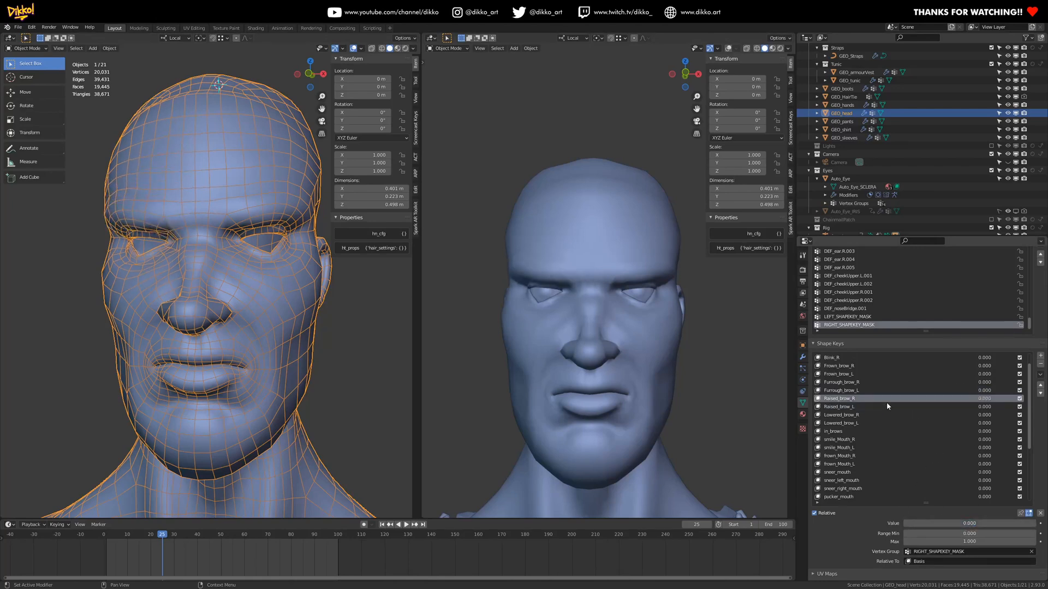
scroll(879, 400, "up", 2)
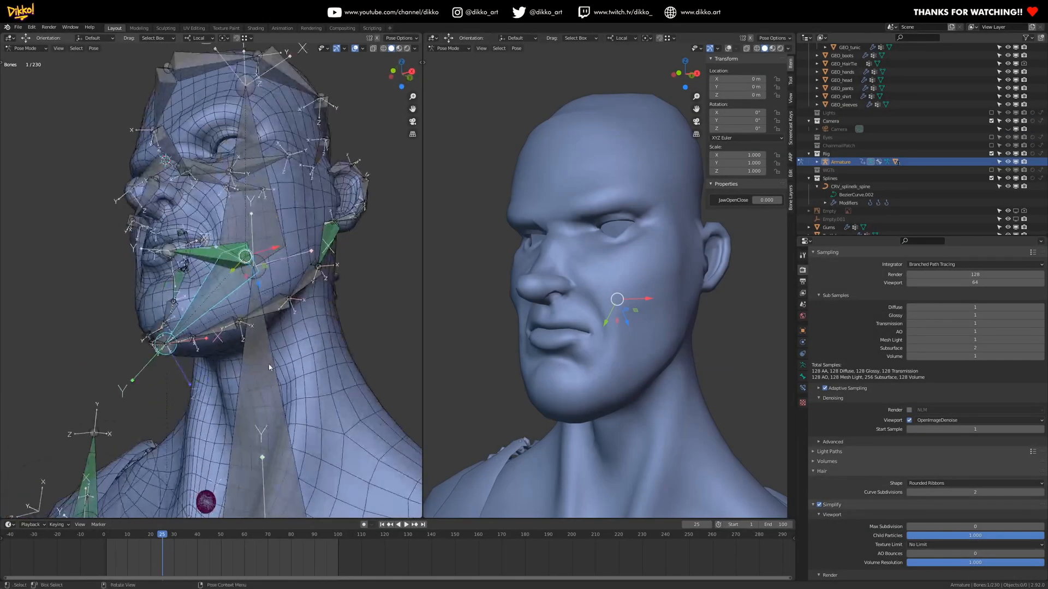
scroll(121, 184, "down", 2)
left_click(24, 48)
left_click(16, 59)
scroll(219, 245, "down", 2)
middle_click_drag(229, 279, 257, 195)
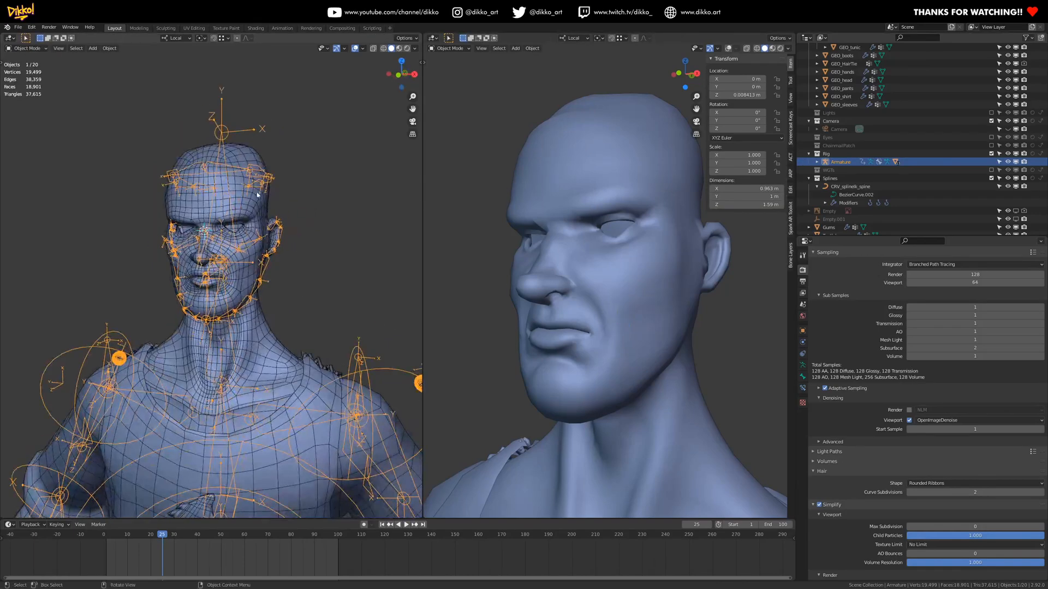
left_click(28, 49)
left_click(22, 78)
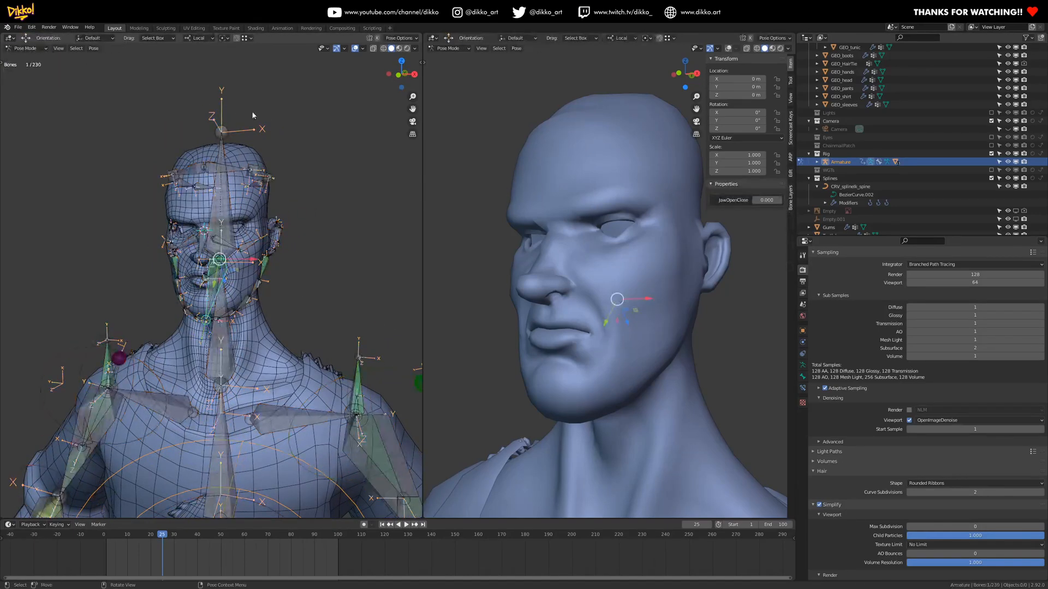
- Select the tip of the armature's head bone in Edit Mode and return to Pose Mode
left_click(223, 132)
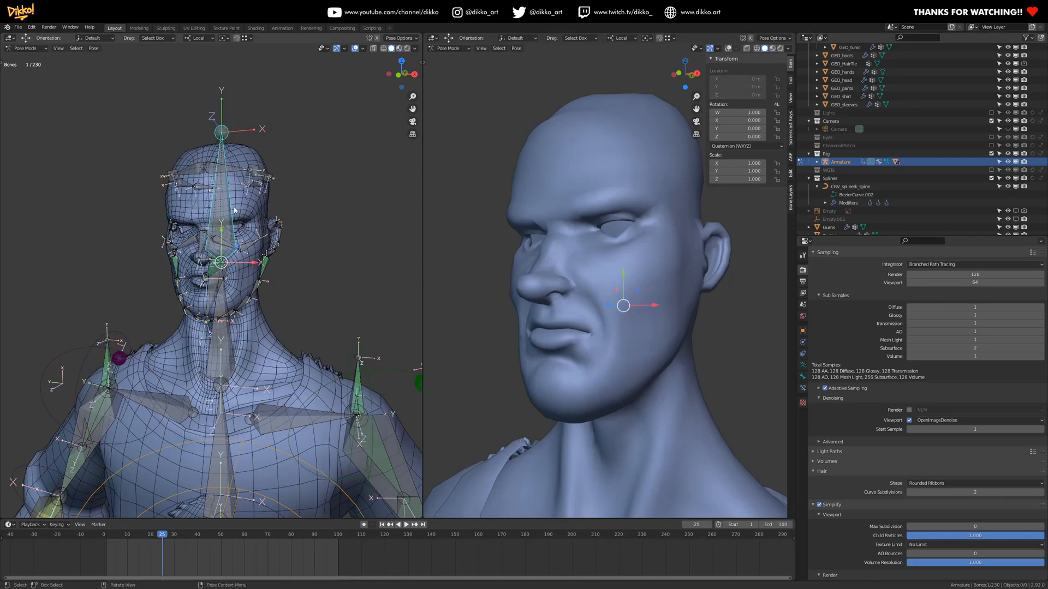
key("Tab")
left_click(221, 132)
key("Tab")
middle_click_drag(231, 118, 262, 162)
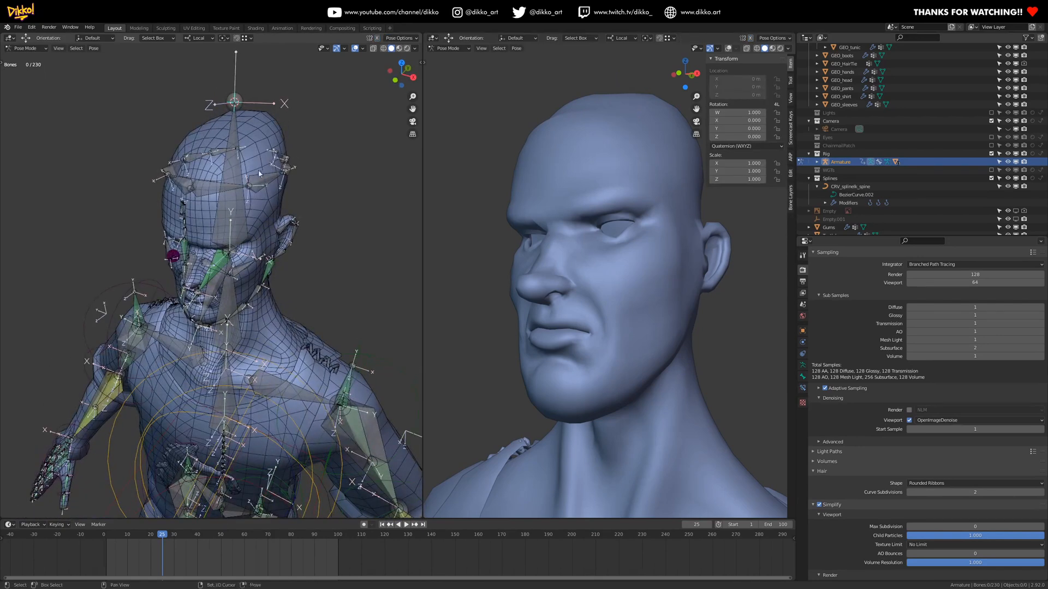
- Switch to Object Mode, deselecting the armature, and turn on the Screencast Keys display
left_click(25, 48)
left_click(24, 56)
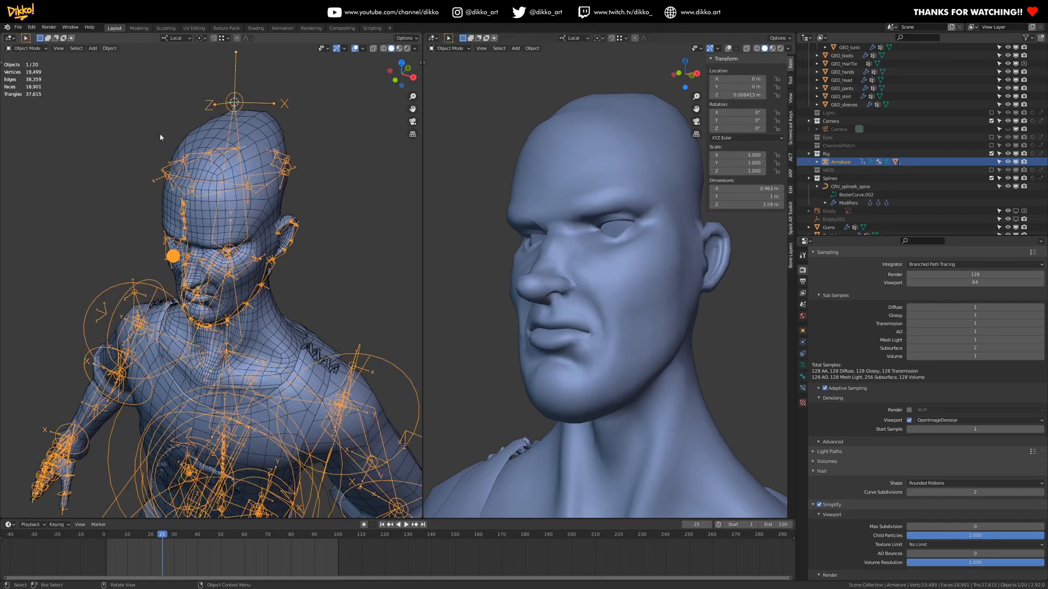
middle_click_drag(160, 133, 286, 172)
left_click(423, 62)
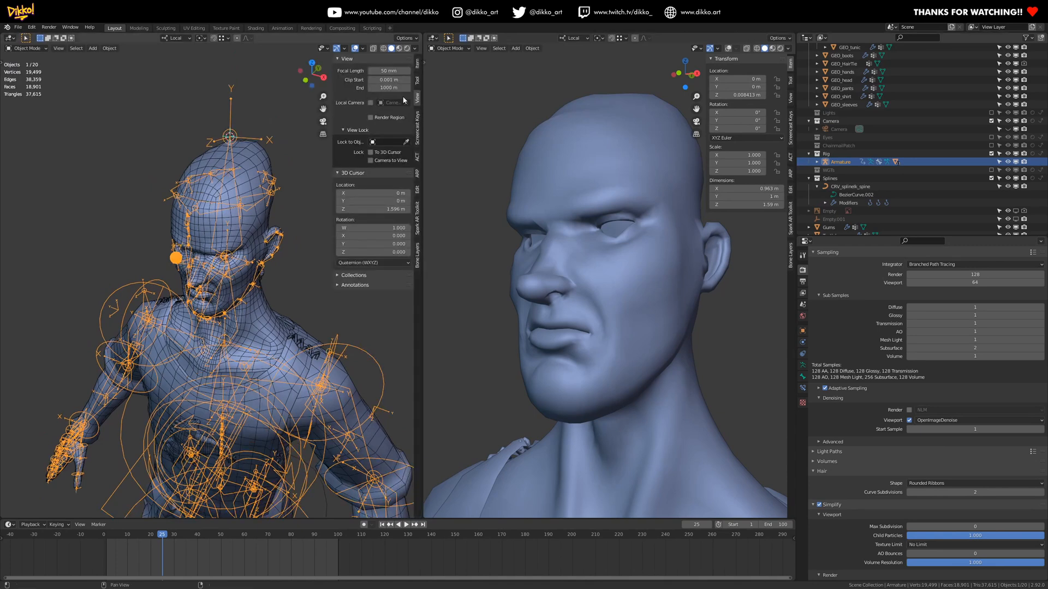
left_click(418, 134)
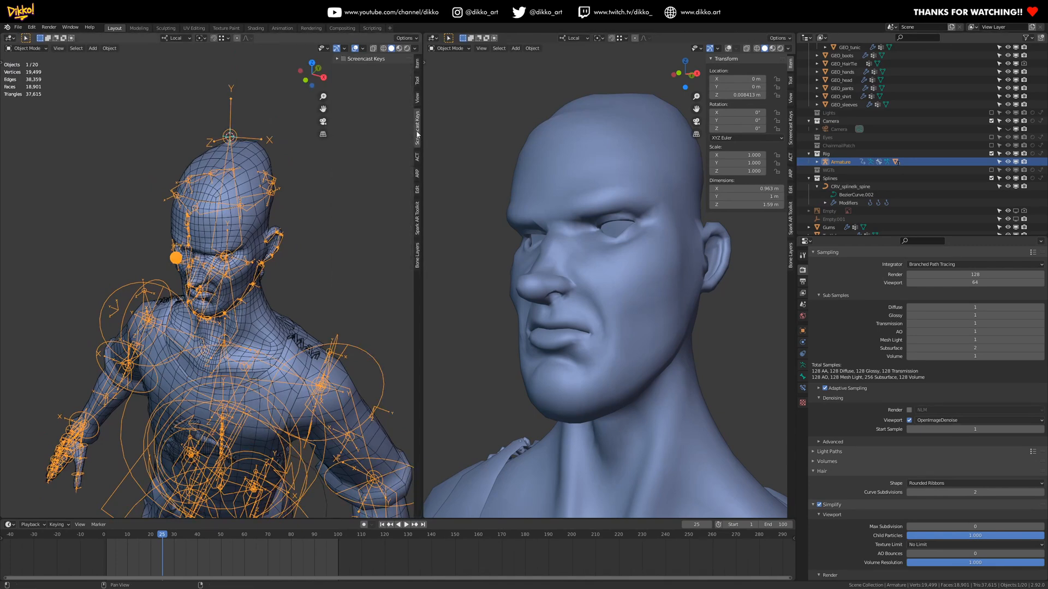
left_click(343, 58)
left_click(361, 58)
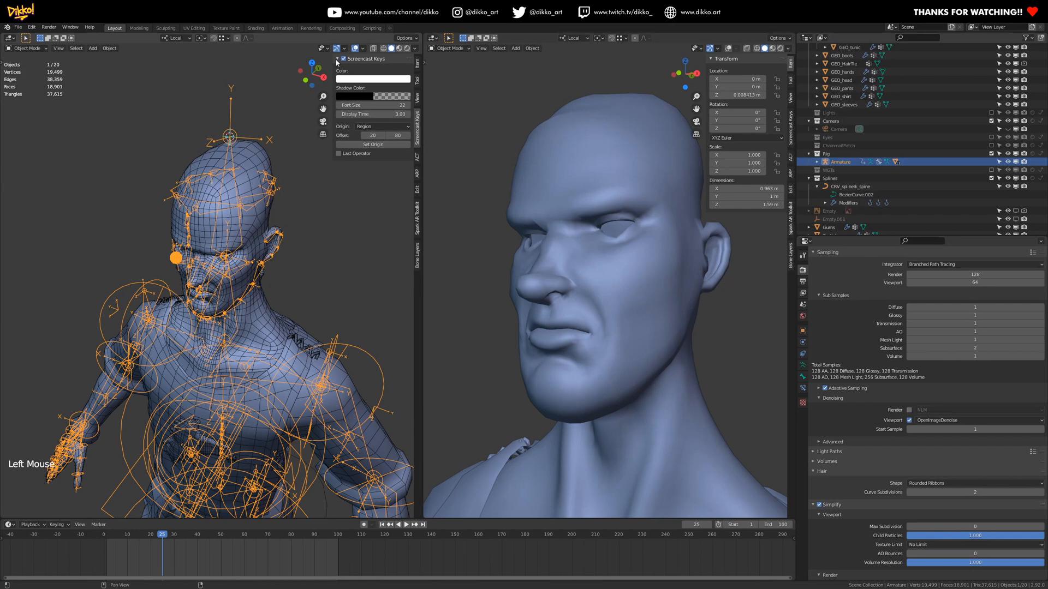
left_click(335, 90)
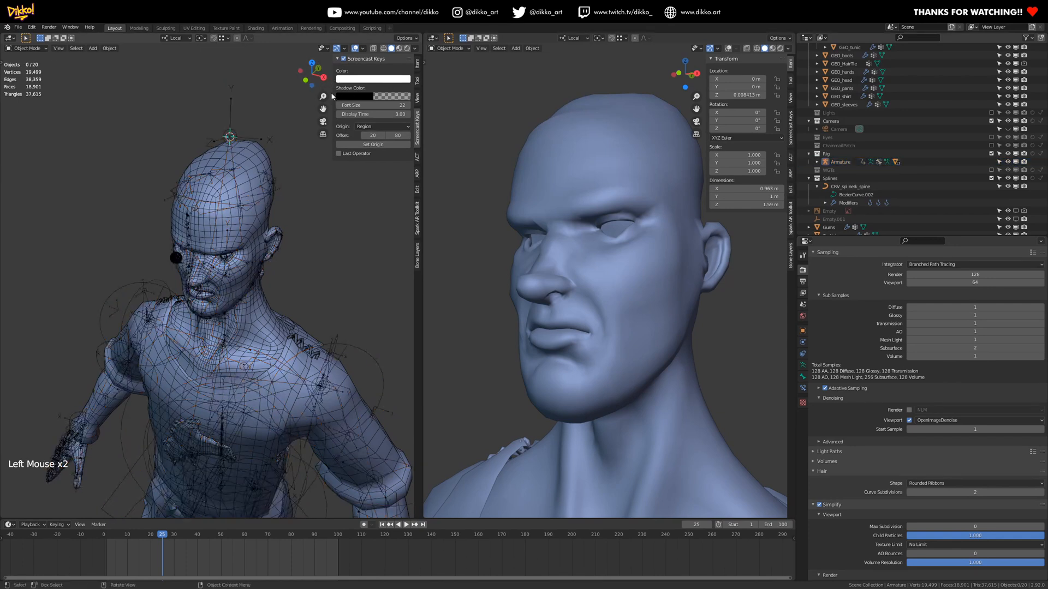
left_click(335, 92)
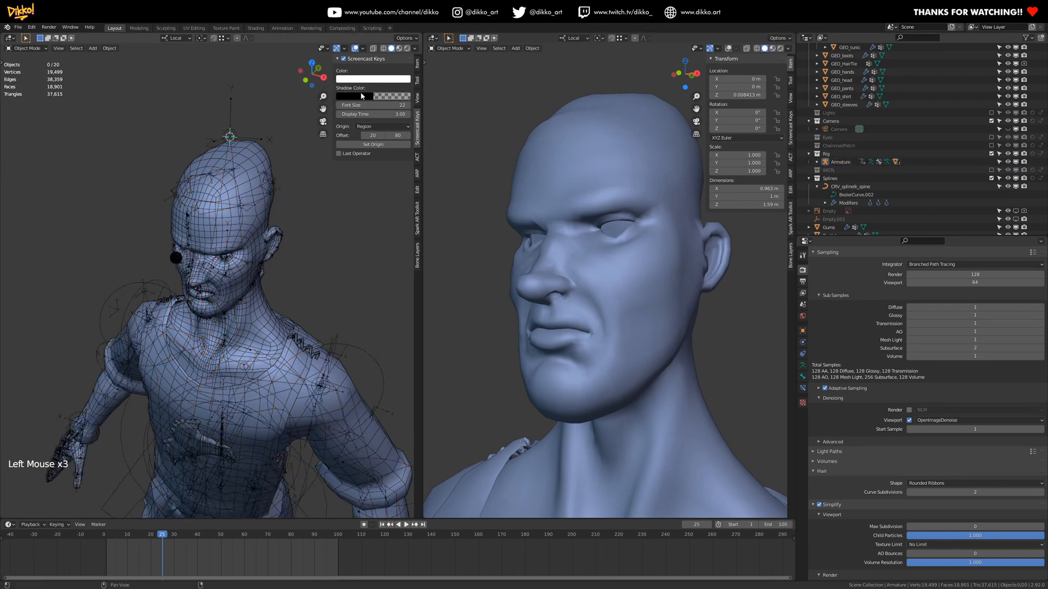
left_click_drag(333, 93, 418, 94)
- Add a circle mesh with 32 vertices and a 1 m radius at the 3D cursor above the head
middle_click_drag(306, 163, 270, 206)
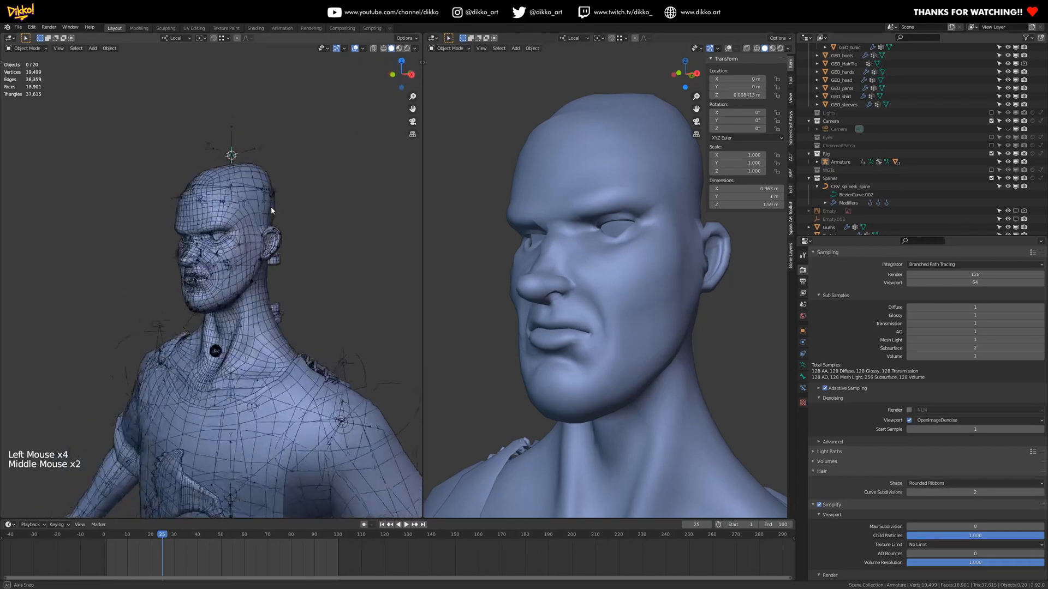
key("shift+a")
mouse_move(287, 181)
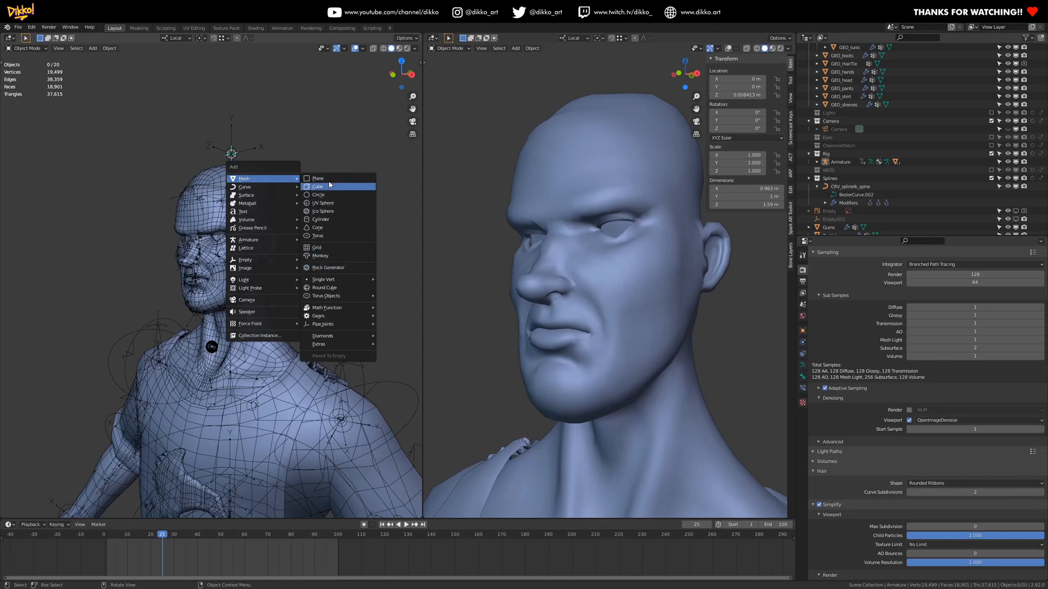
left_click(308, 195)
- Scale the new circle's geometry in Edit Mode to about 0.118 so it forms a small ring around the top of the head
scroll(305, 193, "down", 9)
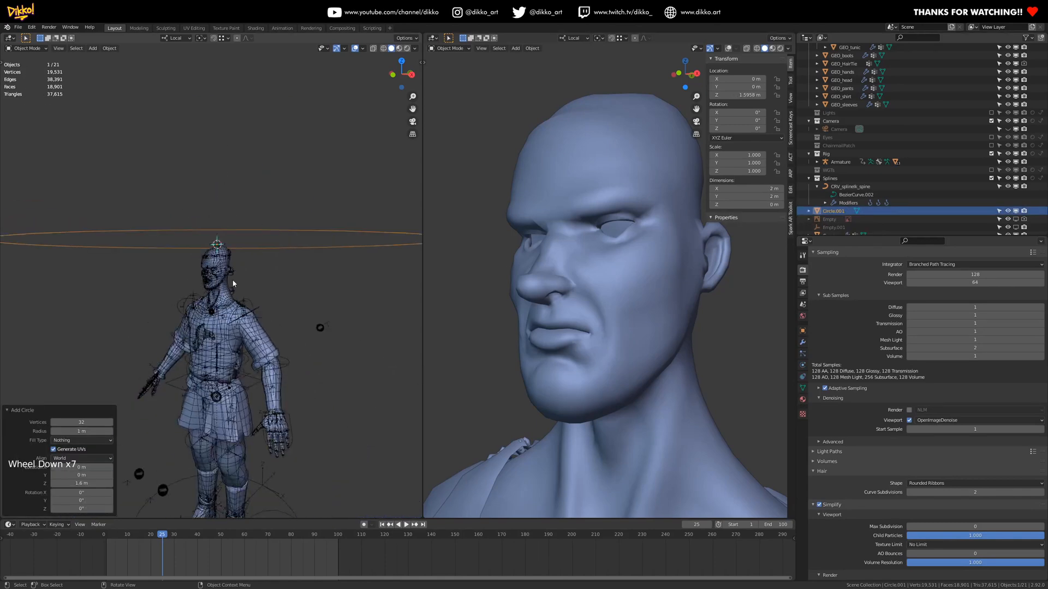
middle_click_drag(271, 256, 271, 316)
key("Tab")
key("s")
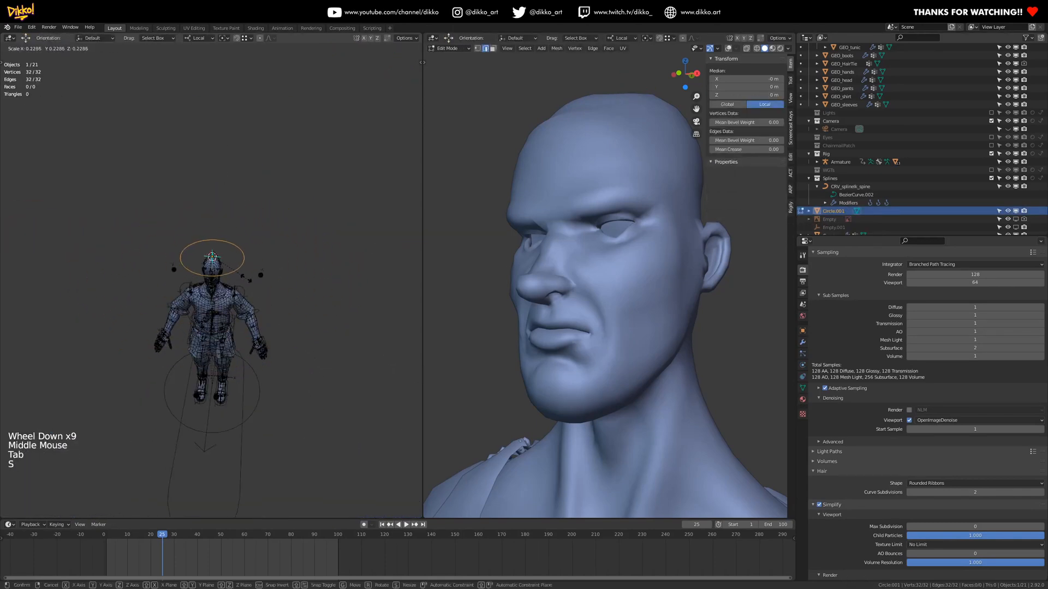
left_click(229, 270)
scroll(228, 269, "up", 10)
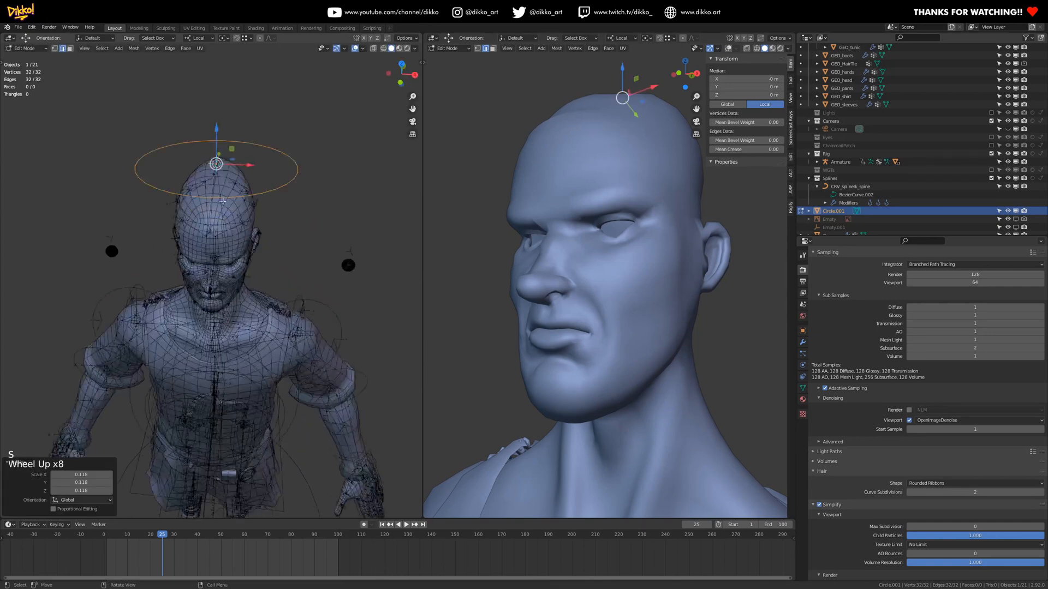
key("Tab")
middle_click_drag(229, 270, 214, 145)
- Select two opposite vertices of the head circle and join them with an edge across its diameter
key("Tab")
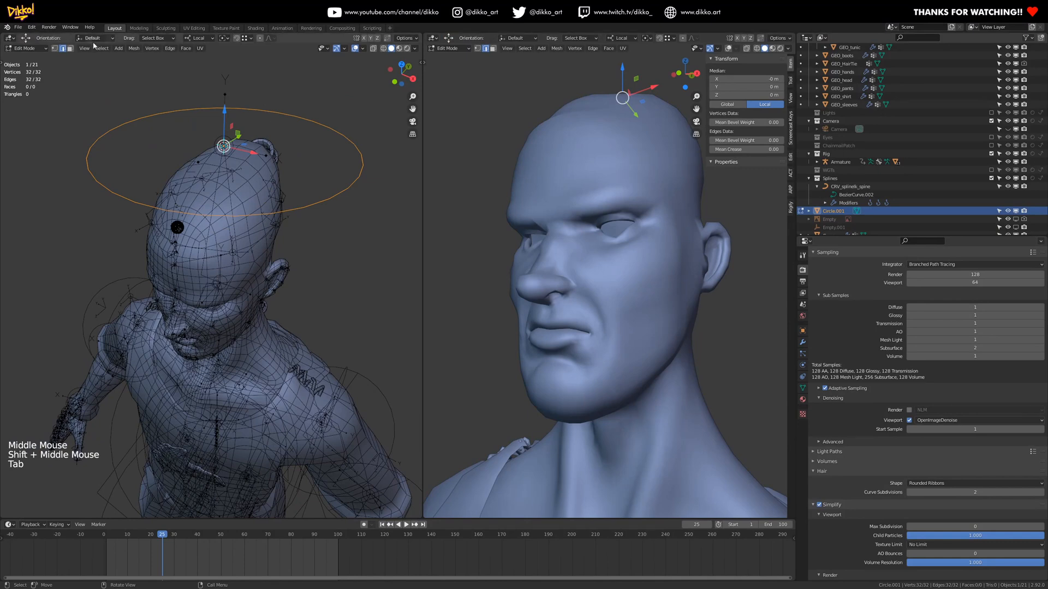
left_click(54, 51)
left_click(55, 49)
middle_click_drag(147, 203, 98, 202)
left_click(88, 199)
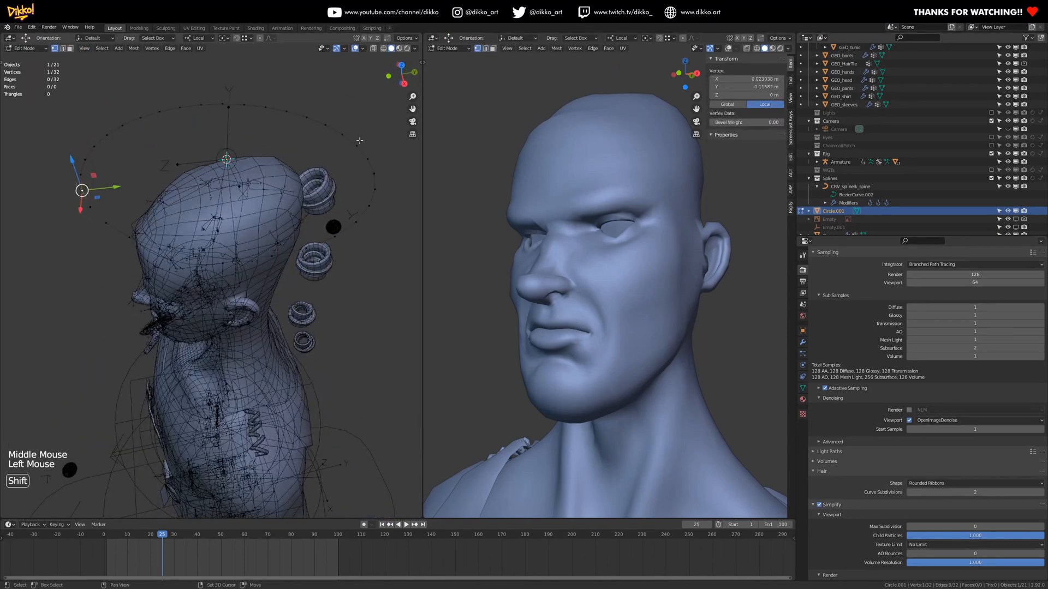
left_click(363, 179, "shift")
mouse_move(189, 205)
middle_mouse_down()
mouse_move(206, 229)
mouse_move(180, 218)
middle_mouse_up()
left_click(128, 216)
left_click(128, 216)
middle_click_drag(309, 119, 206, 212)
left_click(217, 90, "shift")
key("f")
key("Tab")
- Raise the whole head circle's geometry about 0.023 m above the head in Edit Mode, returning to Object Mode
key("Tab")
key("a")
left_click_drag(229, 106, 228, 82)
key("Tab")
middle_click_drag(229, 87, 248, 235)
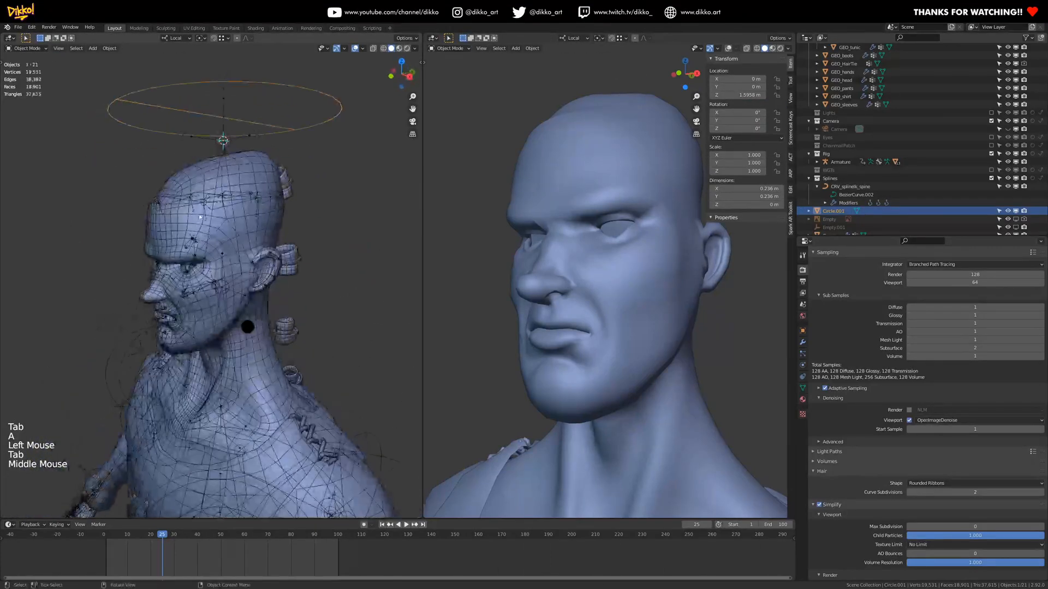
- Add a second circle mesh at the 3D cursor above the head and scale its geometry to about 0.259
scroll(245, 325, "down", 2)
middle_click_drag(245, 325, 235, 208)
scroll(248, 227, "up", 2)
scroll(223, 235, "down", 3)
scroll(251, 218, "up", 1)
key("shift+a")
mouse_move(234, 210)
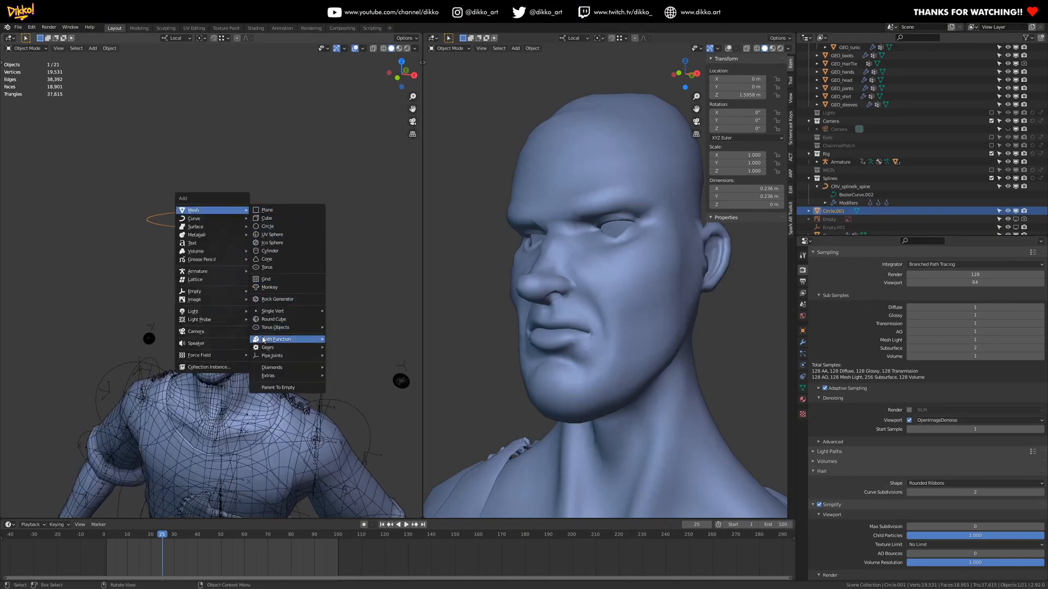
left_click(275, 226)
scroll(284, 246, "down", 3)
scroll(295, 306, "down", 4)
key("Tab")
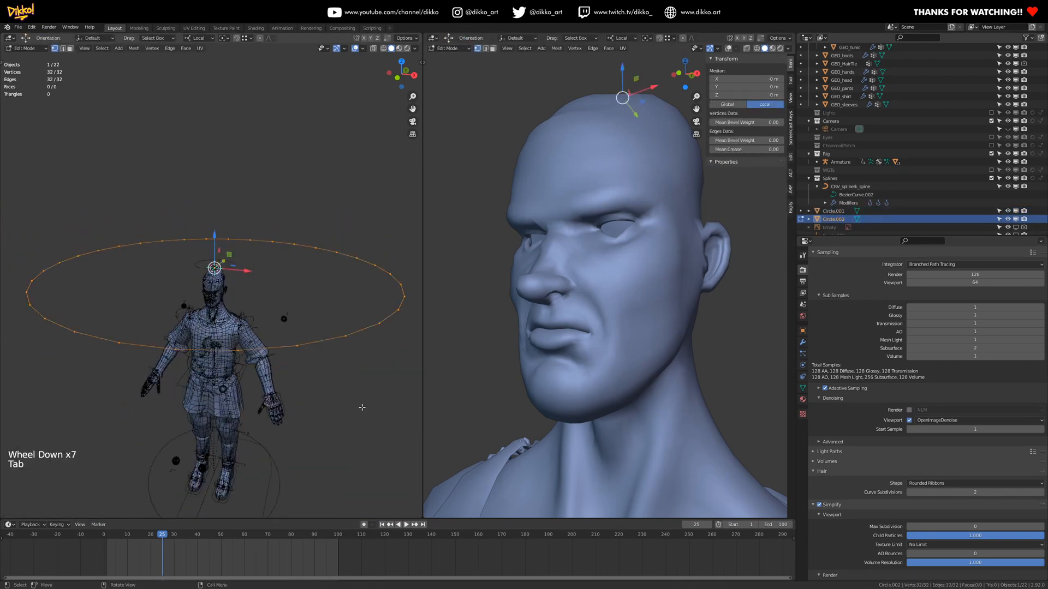
key("s")
left_click(270, 280)
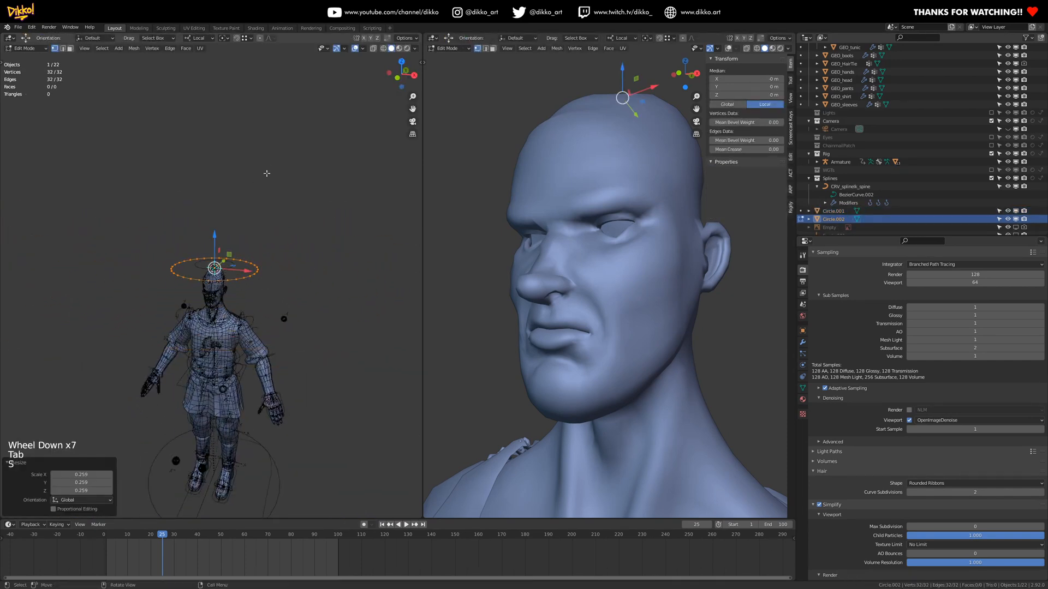
- Narrow the second circle along its local Y axis into an oval
middle_click_drag(267, 173, 266, 265)
scroll(266, 265, "up", 4)
key("s")
key("y")
key("y")
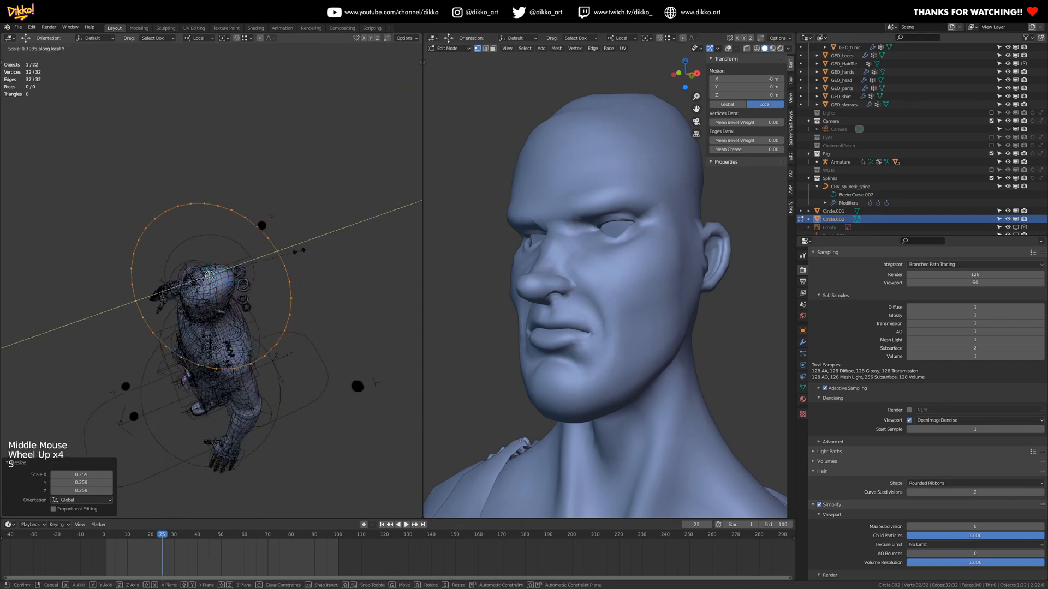
left_click(224, 235)
middle_click_drag(225, 235, 232, 247)
scroll(224, 229, "up", 2)
- Pull the oval's front and back centre vertices down about 0.09 m with connected proportional editing
left_click(225, 233)
left_click(239, 226)
left_click_drag(224, 207, 225, 219)
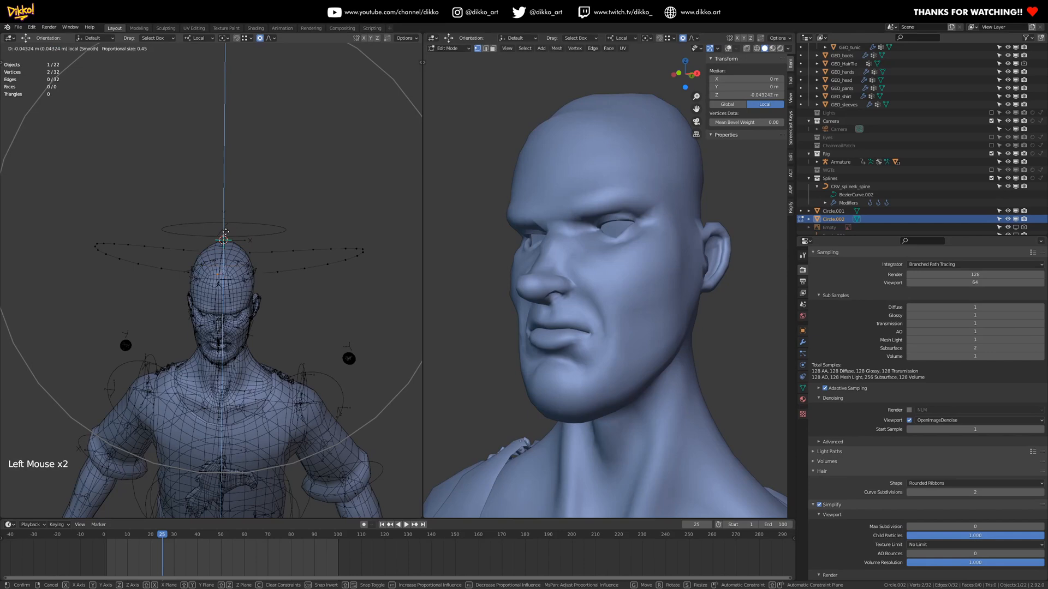
left_click_drag(221, 267, 184, 266)
scroll(218, 272, "up", 1)
scroll(208, 268, "up", 3)
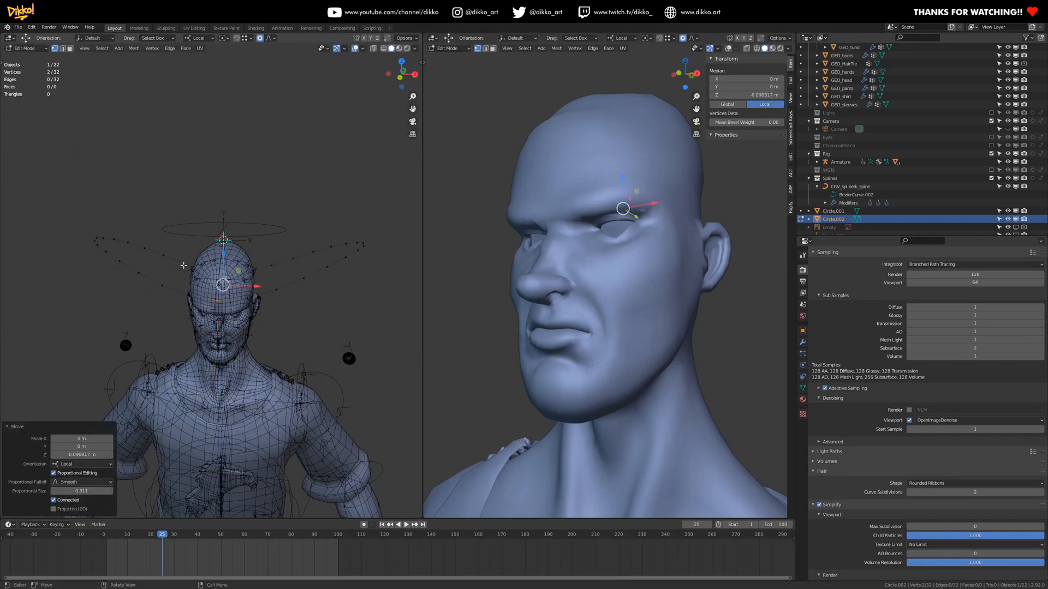
- Select the four vertices beside the oval's lowered centre and move them down about 0.011 m
middle_click_drag(210, 310, 238, 270)
left_click(238, 269)
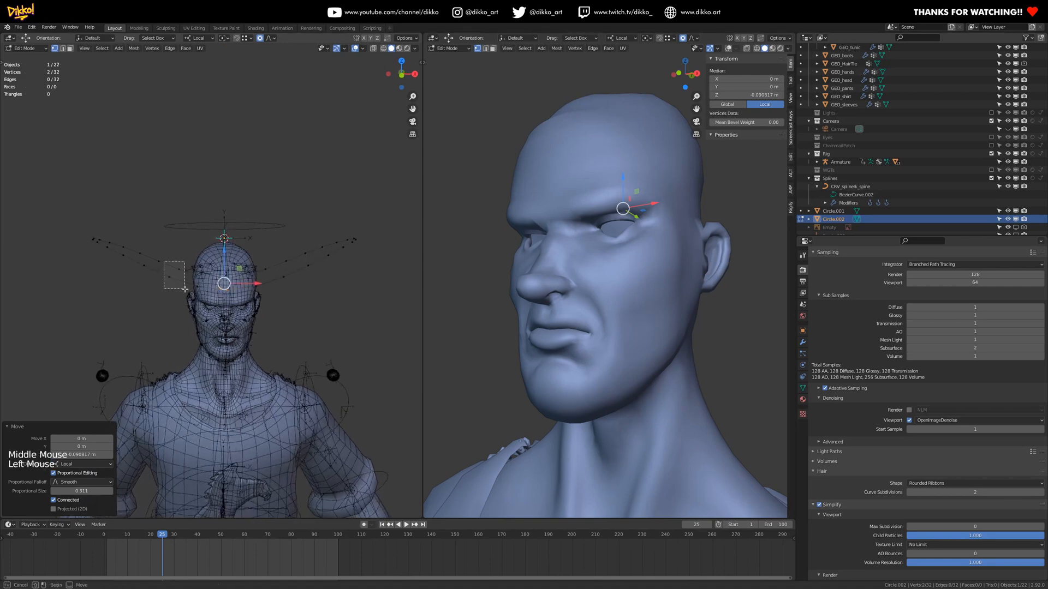
left_click(261, 255, "shift")
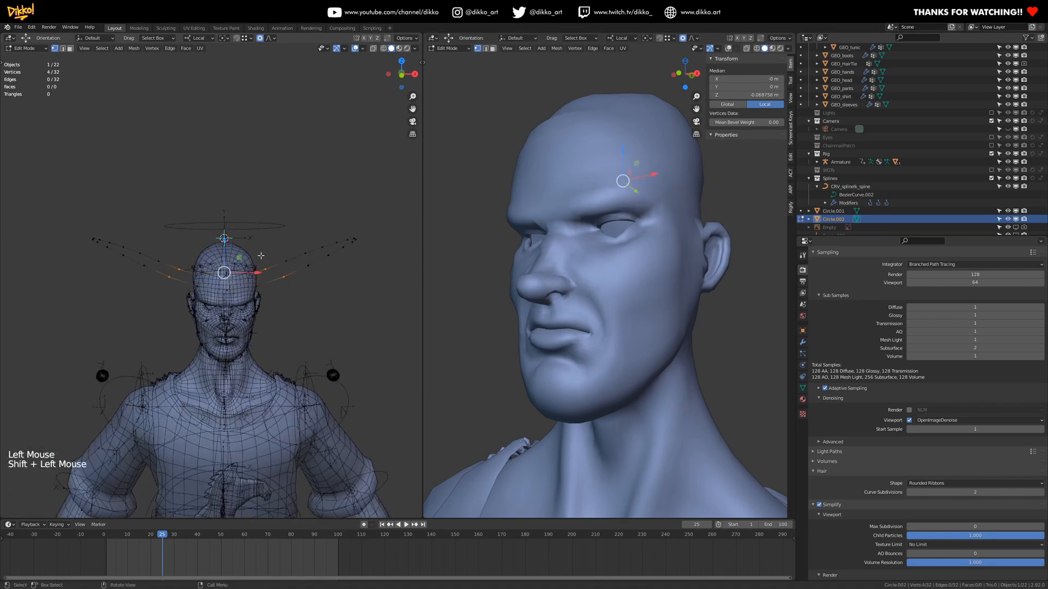
left_click_drag(224, 238, 224, 245)
scroll(224, 242, "up", 2)
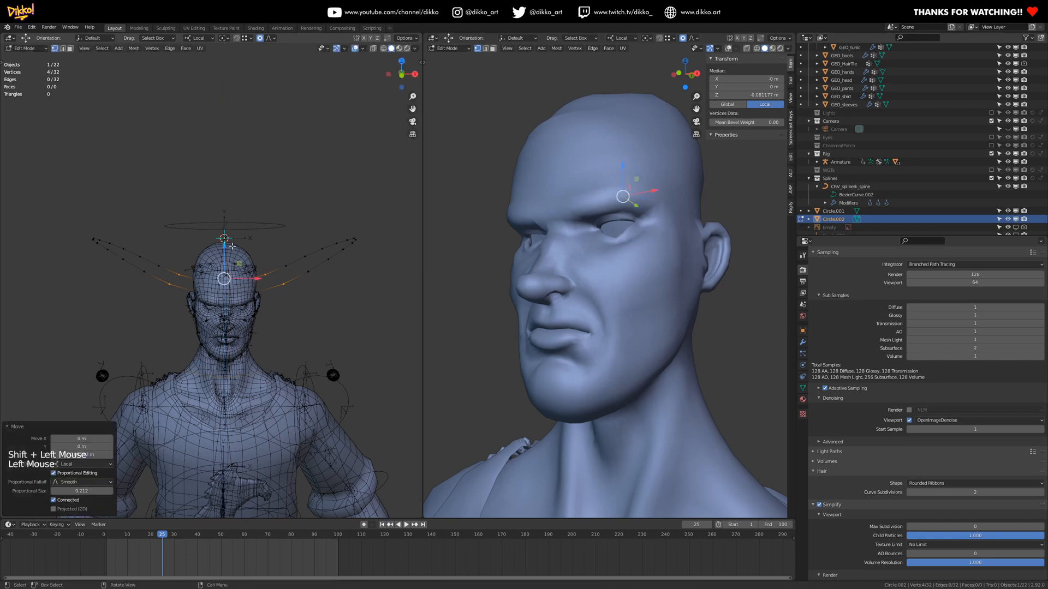
- Select the vertices at both side ends of the oval and raise them with proportional editing into an upward curve
left_click_drag(62, 217, 85, 239)
left_click_drag(93, 241, 93, 242)
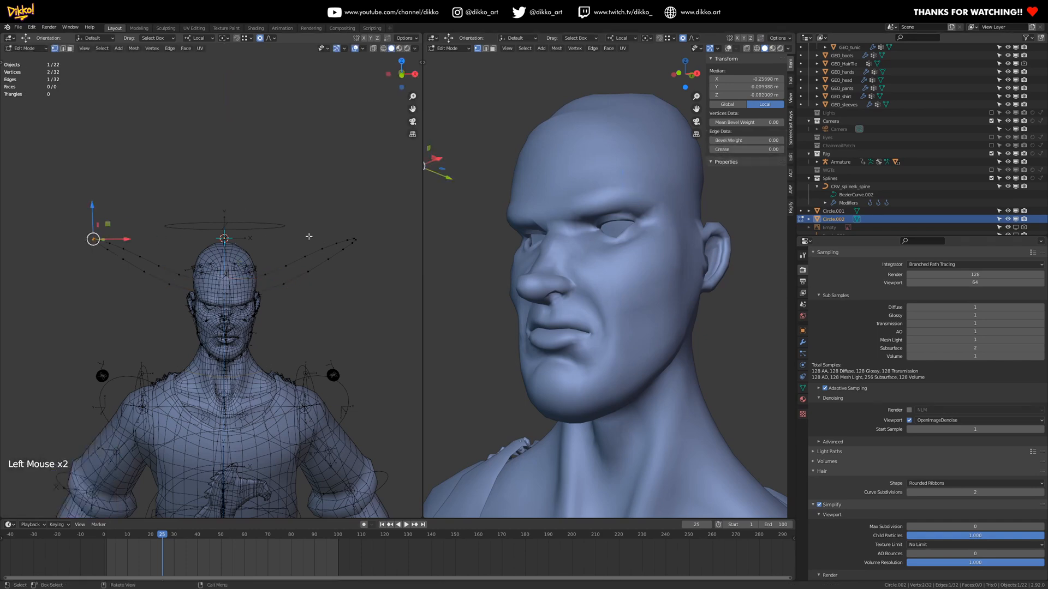
middle_click_drag(93, 241, 372, 275)
left_click_drag(374, 233, 362, 248, "shift")
left_click_drag(223, 205, 235, 177)
scroll(223, 185, "up", 8)
scroll(226, 182, "down", 4)
middle_click_drag(235, 177, 108, 456)
key("Tab")
- Assign Circle.001 as the head bone's custom shape and disable Scale to Bone Length
scroll(156, 417, "up", 2)
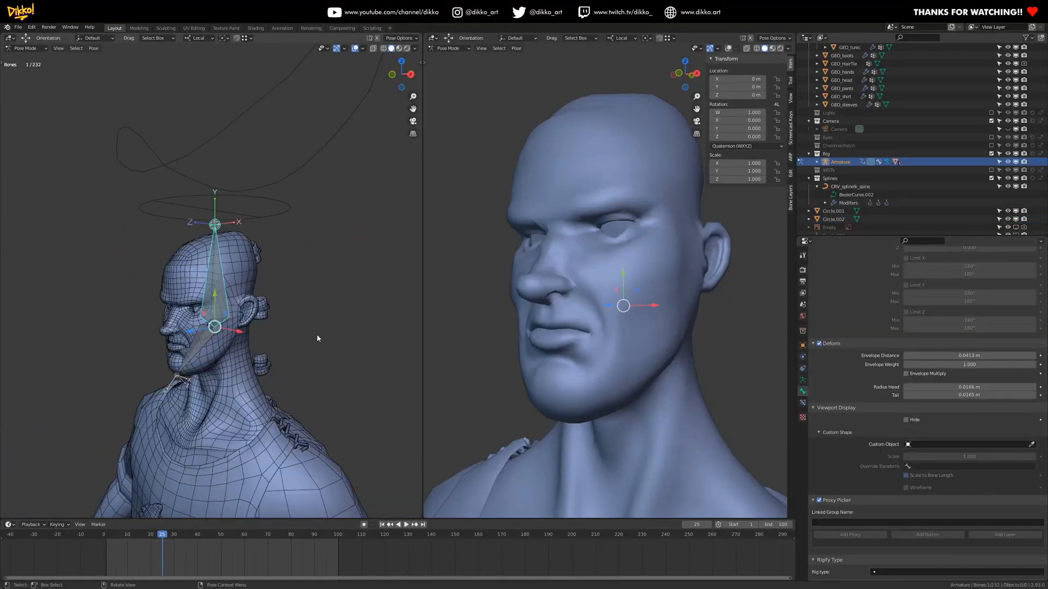
middle_click_drag(239, 290, 253, 222)
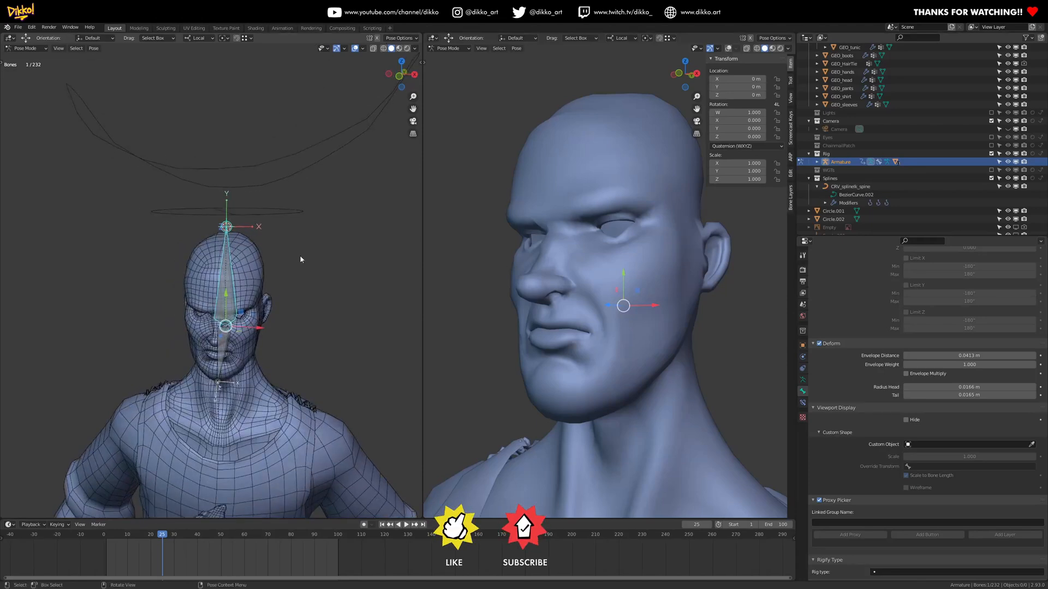
middle_click_drag(203, 279, 222, 255)
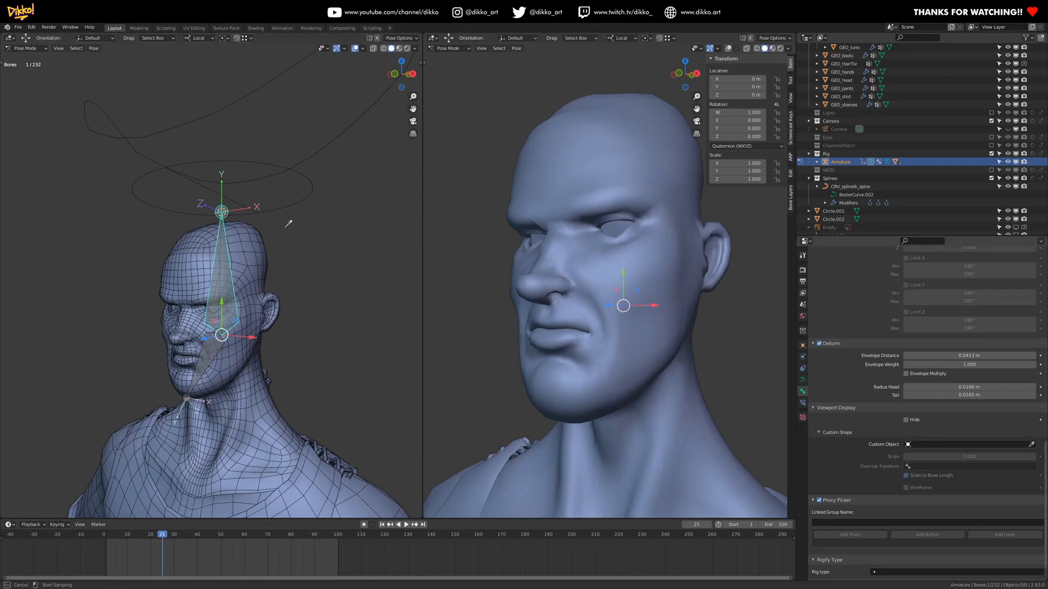
left_click(288, 206)
middle_click_drag(259, 346, 227, 343)
left_click_drag(955, 456, 1021, 457)
key("Escape")
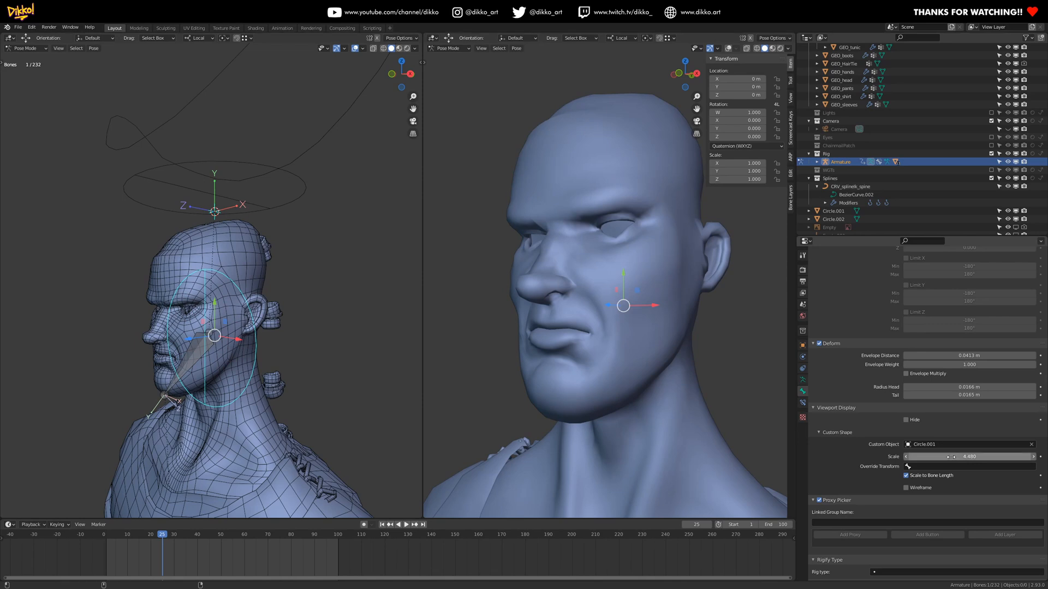
left_click(906, 476)
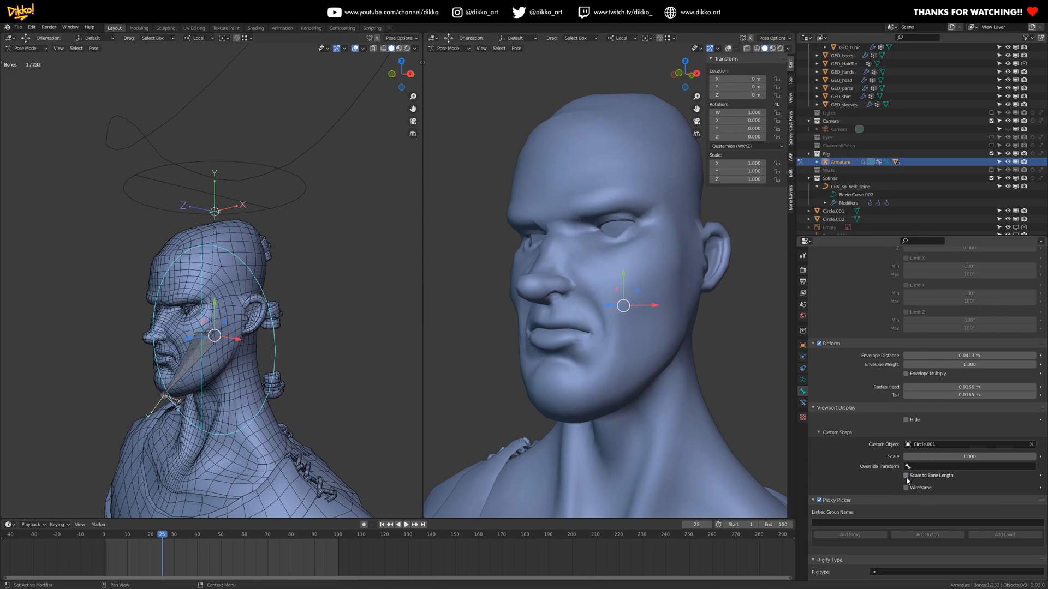
- Switch to Object Mode, select Circle.001, and rotate its geometry 90° about the X axis in Edit Mode
left_click(280, 184)
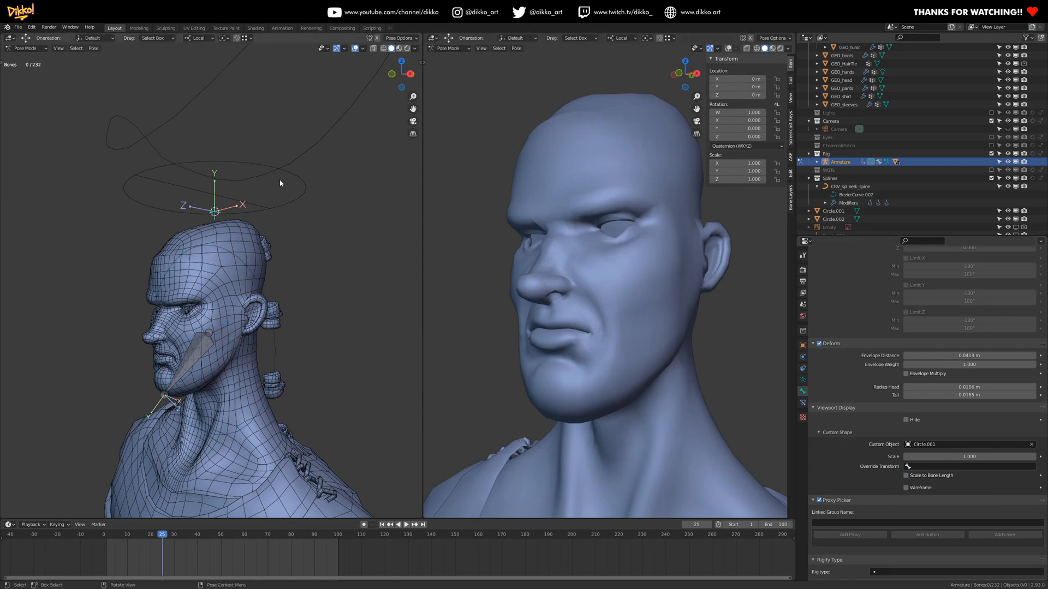
left_click(26, 48)
left_click(24, 58)
left_click(286, 211)
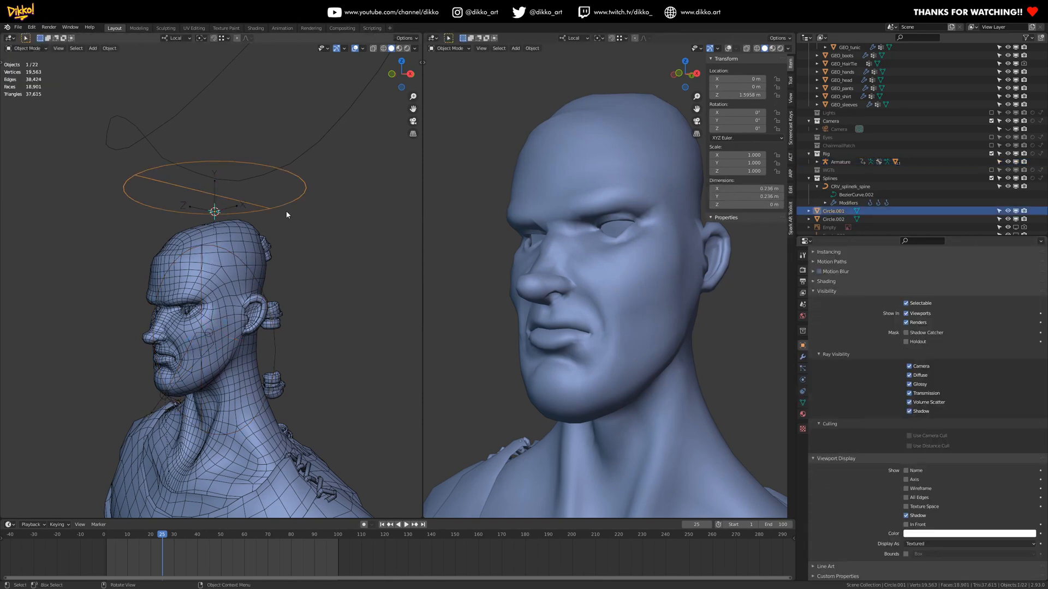
key("Tab")
type("rx90")
key("Return")
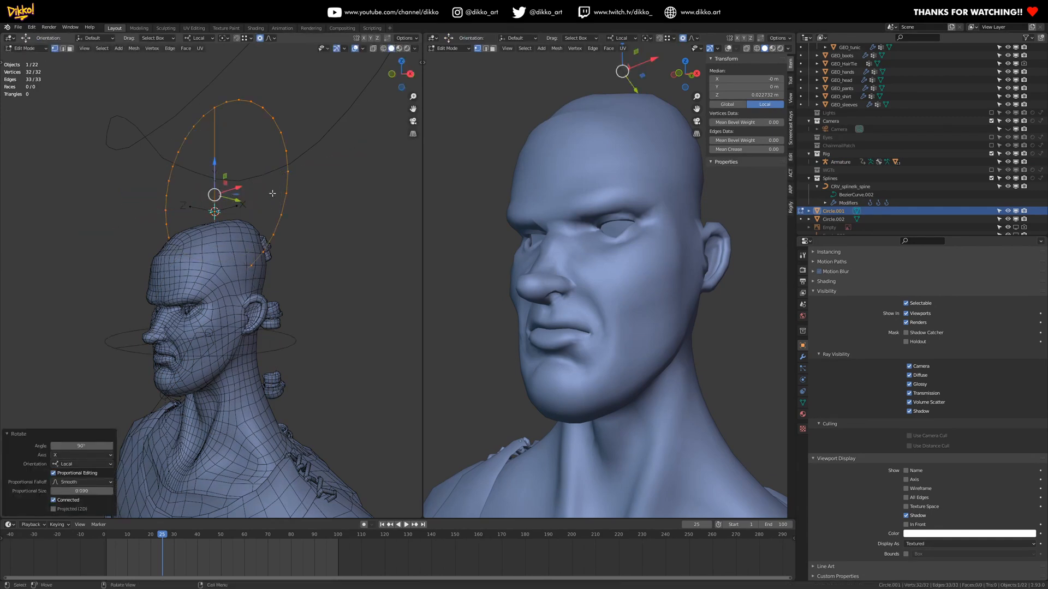
- Move Circle.001's geometry backward along Y and adjust its height so the head bone's control shape rings the forehead
left_click_drag(215, 159, 214, 160)
left_click_drag(250, 206, 299, 212)
middle_click_drag(299, 213, 256, 315)
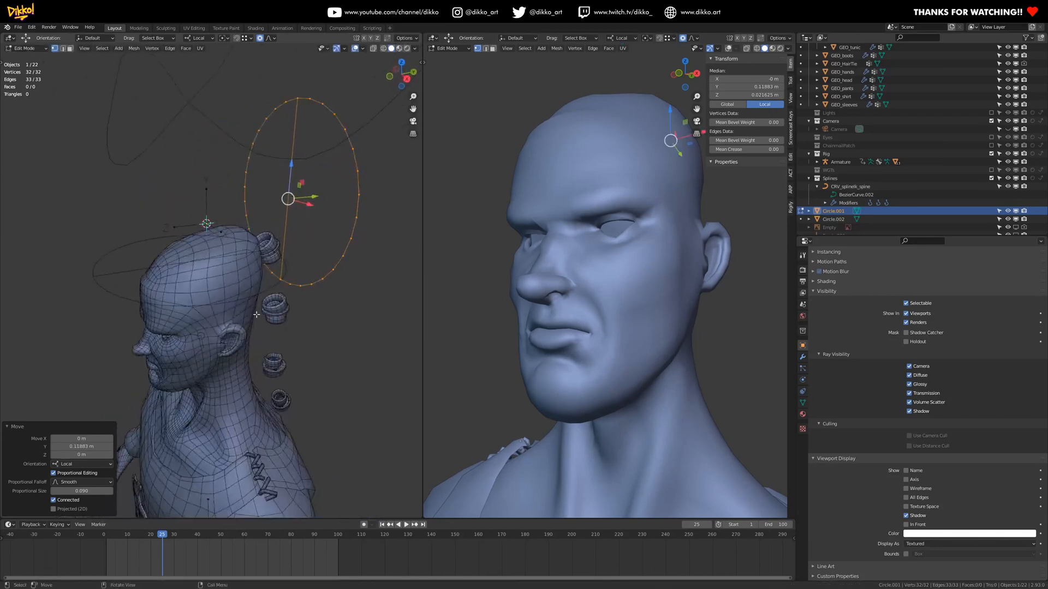
mouse_move(322, 197)
left_mouse_down()
mouse_move(328, 213)
mouse_move(321, 197)
left_mouse_up()
left_click_drag(290, 164, 286, 184)
middle_click_drag(286, 183, 320, 224)
left_click_drag(323, 229, 300, 188)
middle_click_drag(300, 188, 58, 60)
- Leave the circle's Edit Mode, select the armature, and switch it to Pose Mode
key("Tab")
left_click(148, 263)
left_click(143, 245)
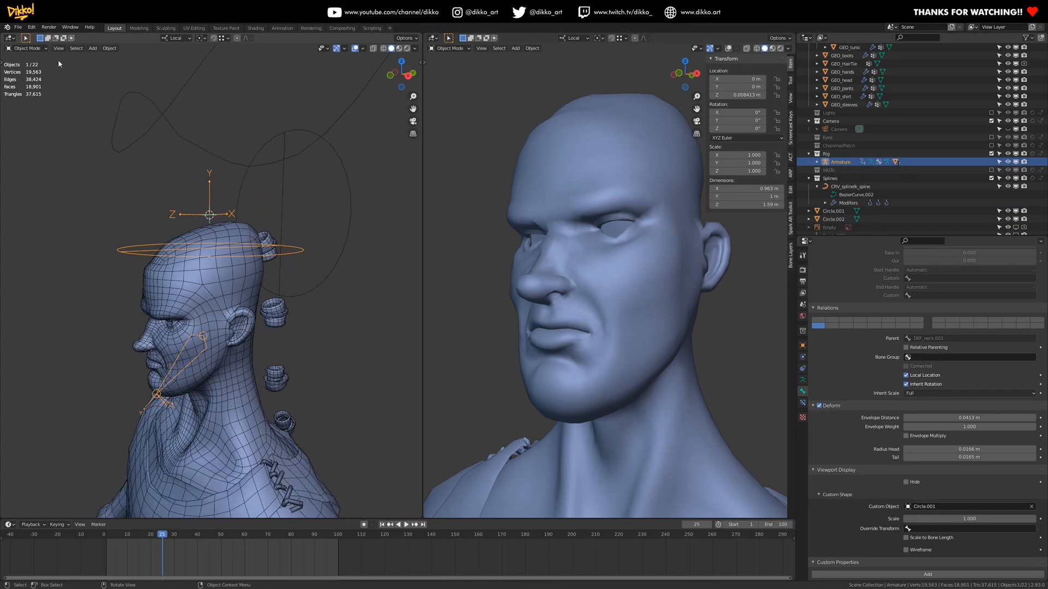
left_click(25, 48)
left_click(26, 76)
- Test the head bone's control with a free rotation, cancel it, and deselect the bone
left_click(129, 250)
key("r")
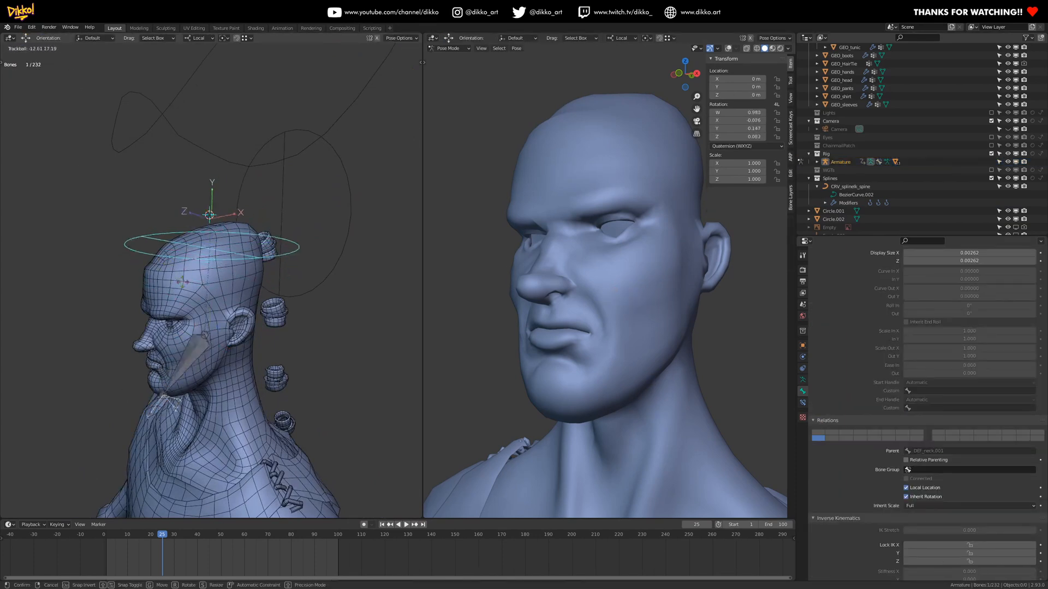
right_click(157, 322)
middle_click_drag(175, 320, 249, 187)
left_click(244, 171)
- Assign Circle.002 as the jaw bone's custom shape and disable Scale to Bone Length
left_click(20, 48)
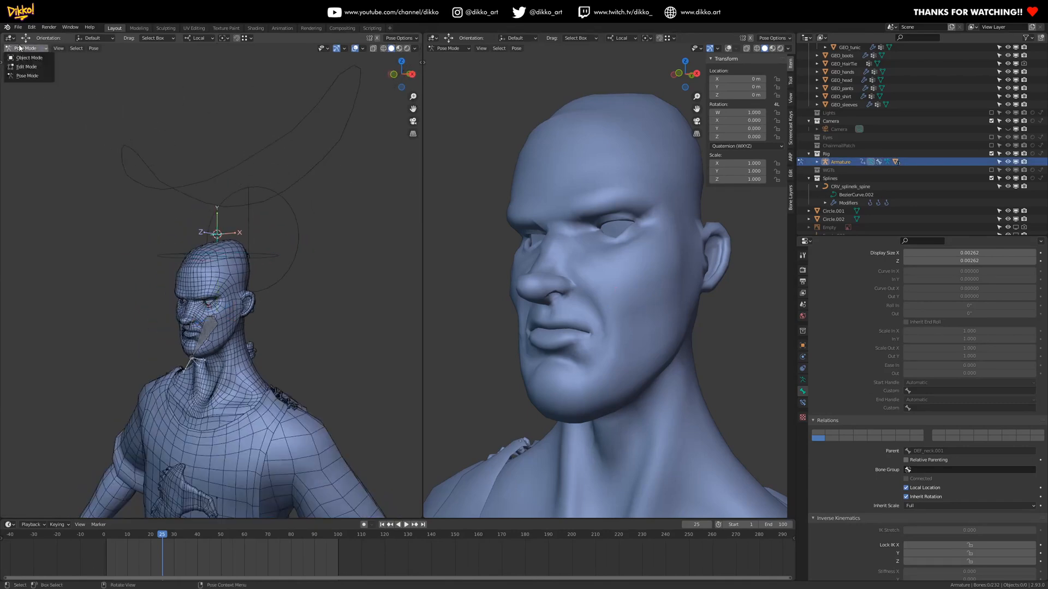
left_click(182, 359)
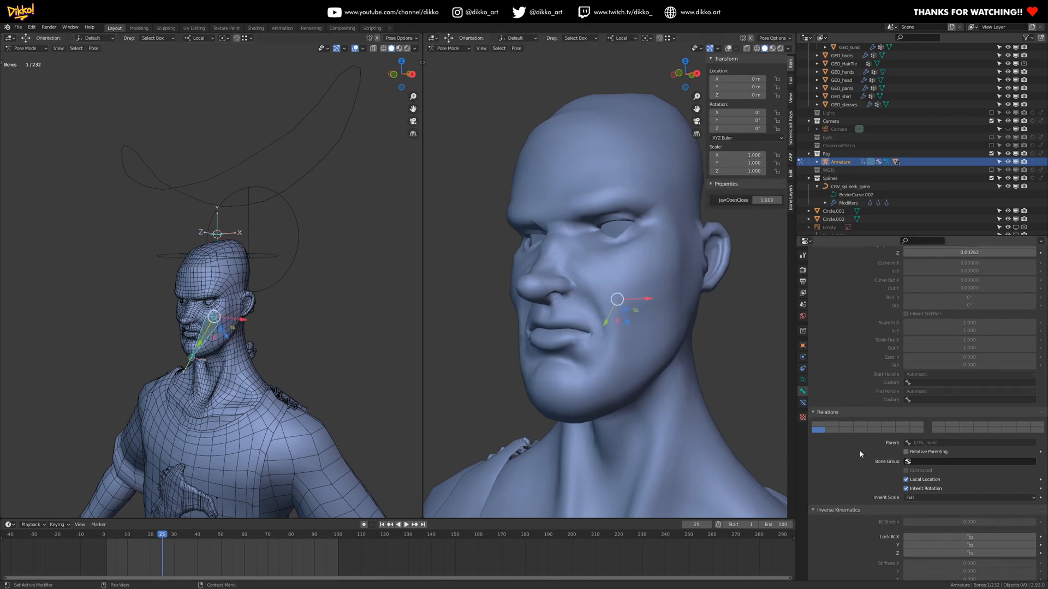
scroll(860, 454, "down", 12)
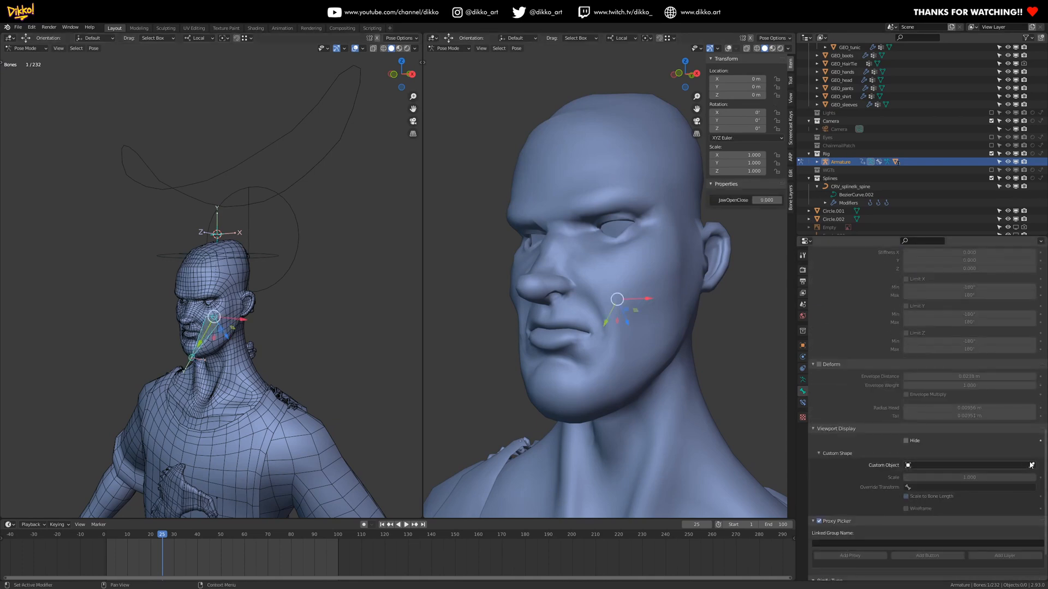
left_click(294, 132)
middle_click_drag(293, 230, 240, 284)
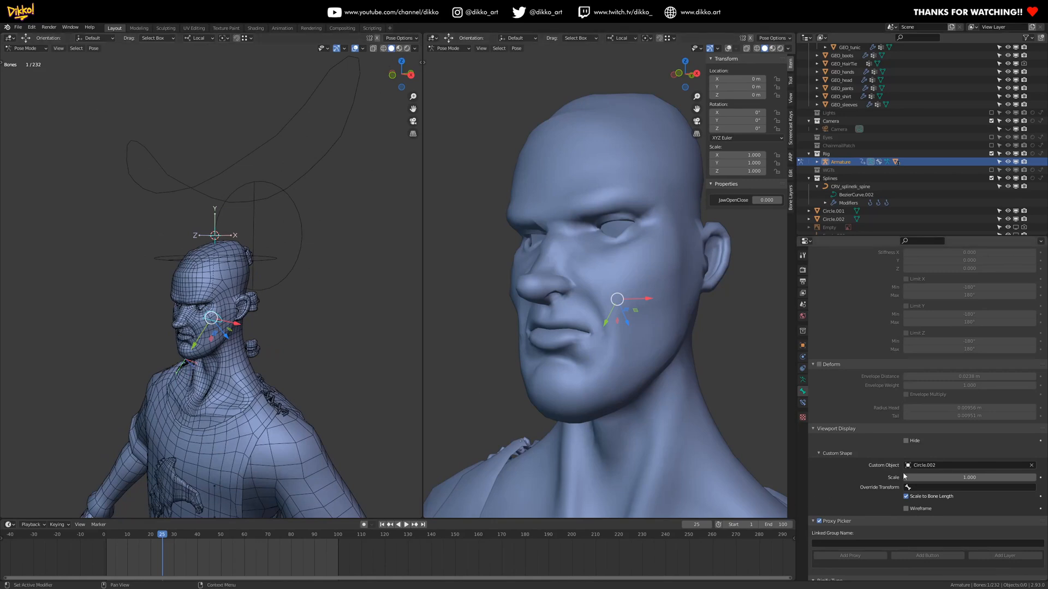
left_click(917, 498)
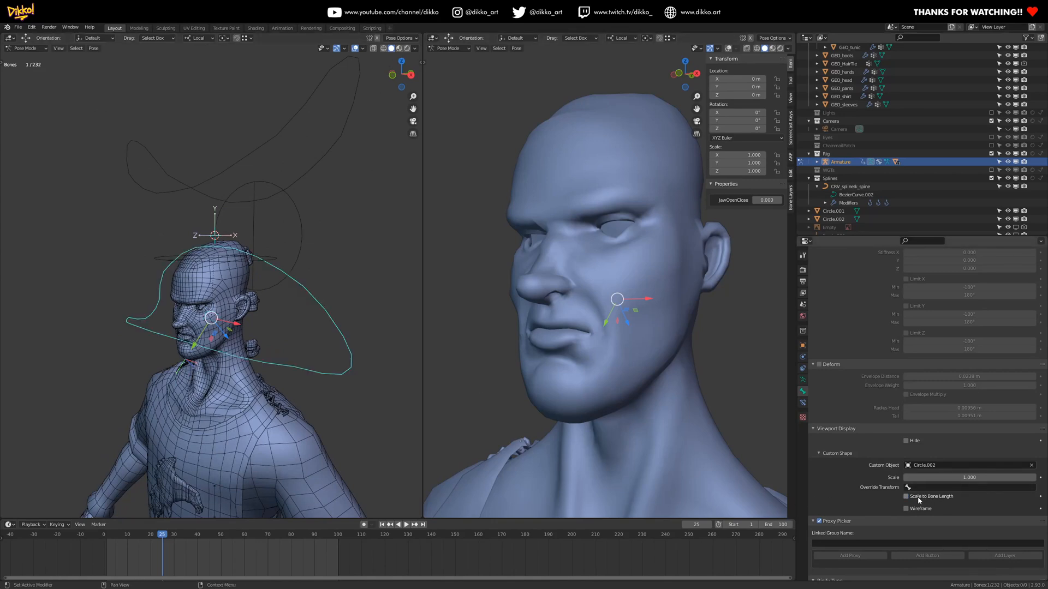
- Switch to Object Mode, select Circle.002, and scale down its geometry in Edit Mode
left_click(26, 48)
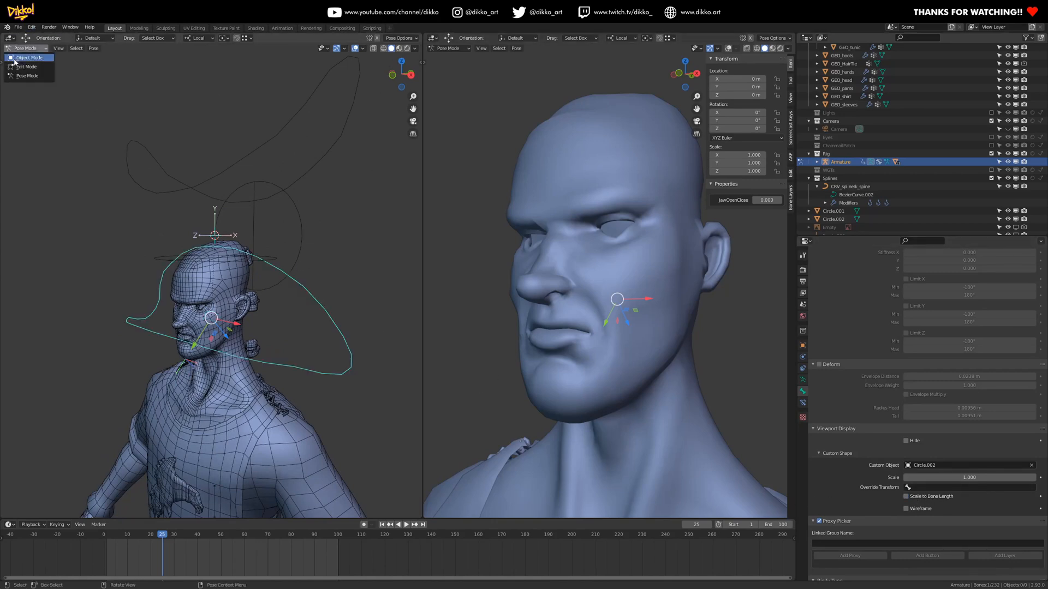
left_click(21, 58)
left_click(255, 148)
key("Tab")
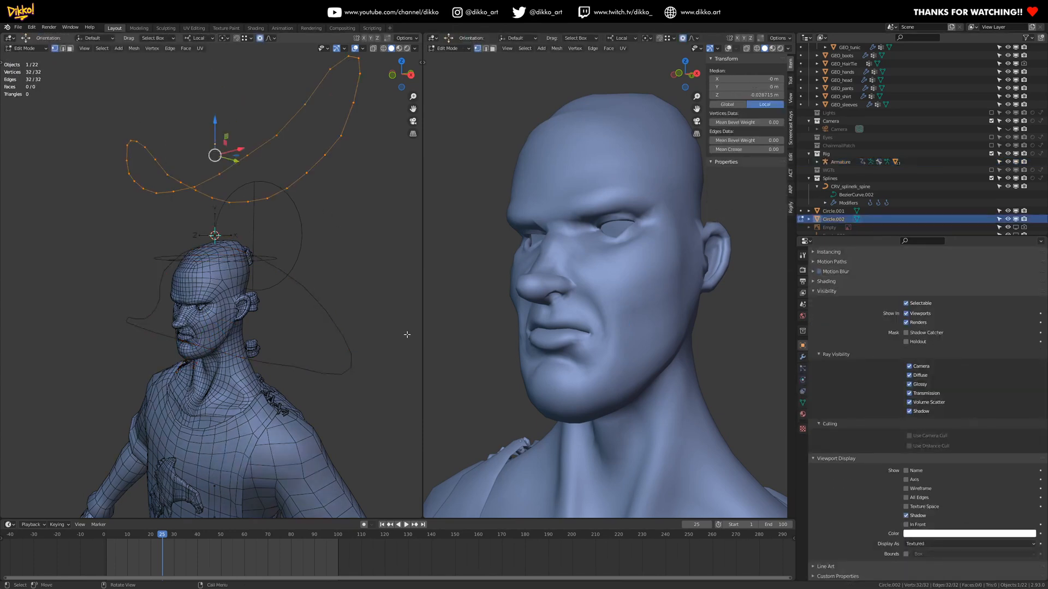
key("s")
left_click(321, 206)
- Rotate the Circle.002 geometry 90° about its local X axis and move it about 0.108 m along local Y
mouse_move(124, 221)
middle_mouse_down()
mouse_move(185, 221)
mouse_move(109, 207)
middle_mouse_up()
key("r")
key("x")
key("9")
key("0")
key("Return")
key("g")
key("y")
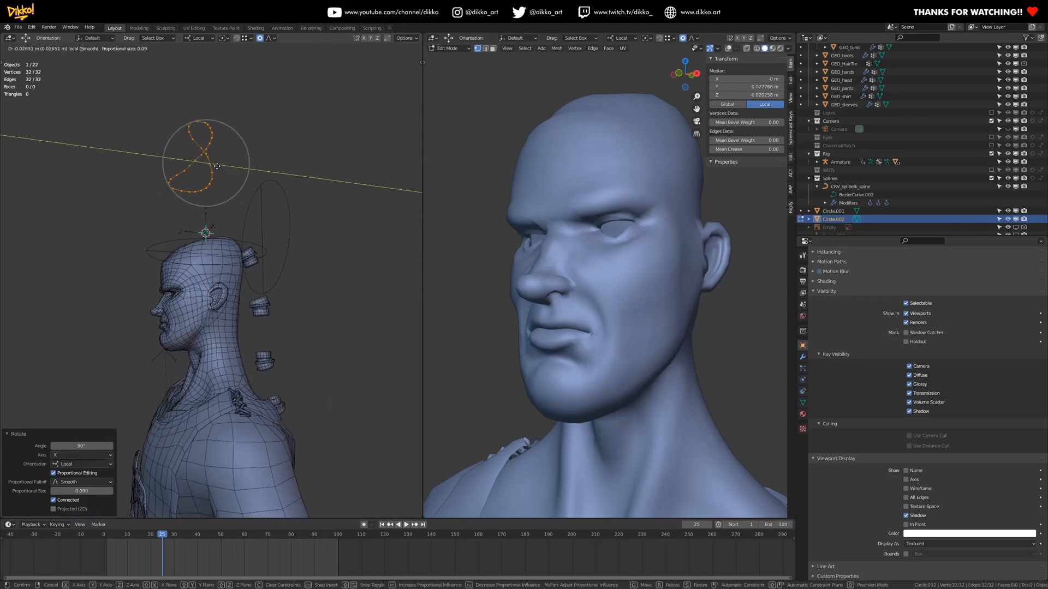
left_click(354, 225)
- Scale the geometry down and shift it about -0.019 m along local Y and 0.015 m along local Z
key("s")
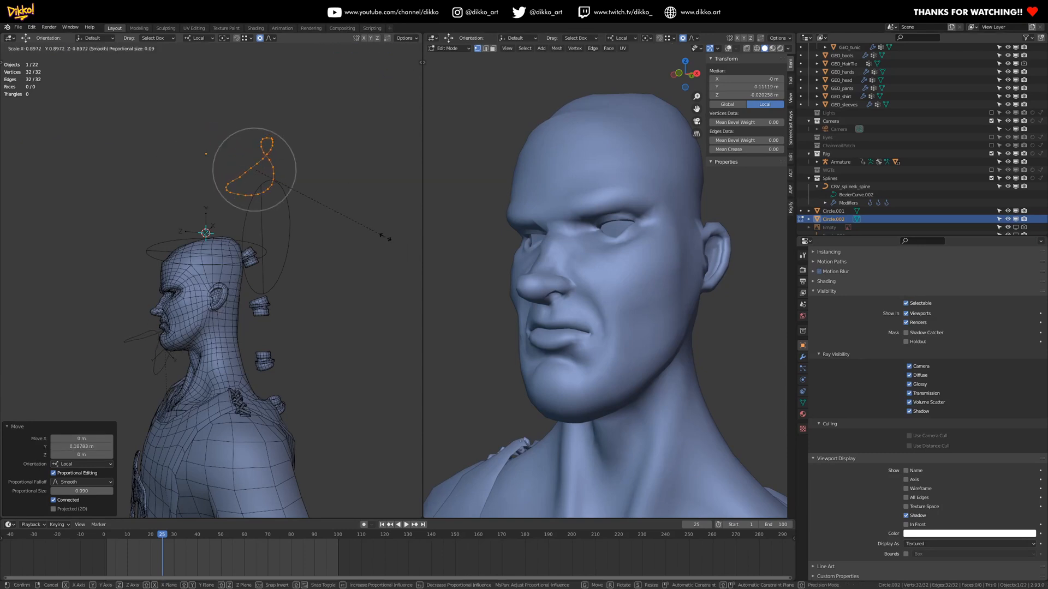
left_click(320, 176)
key("g")
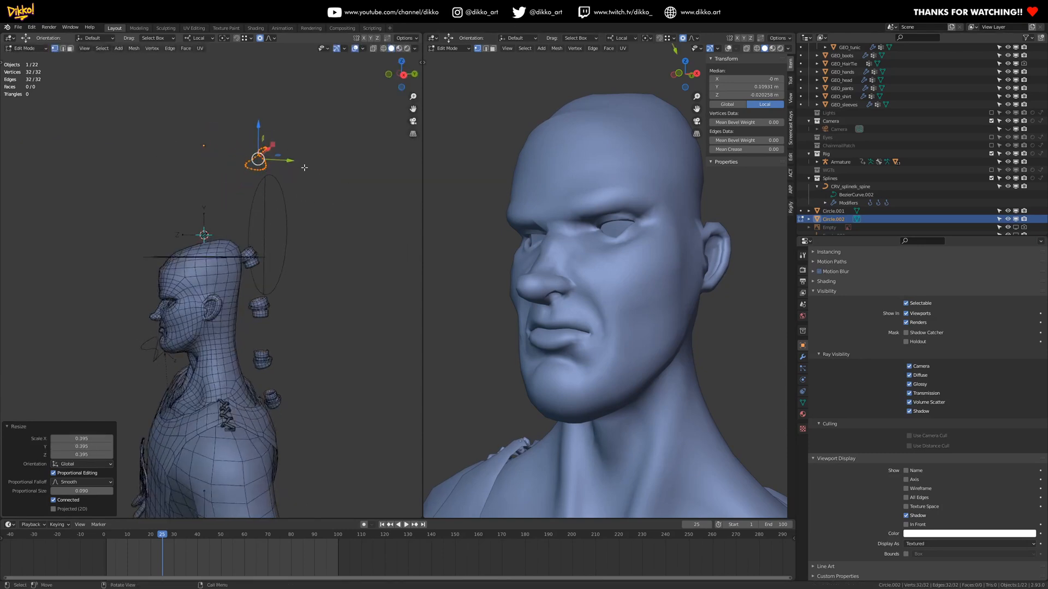
key("y")
left_click(281, 139)
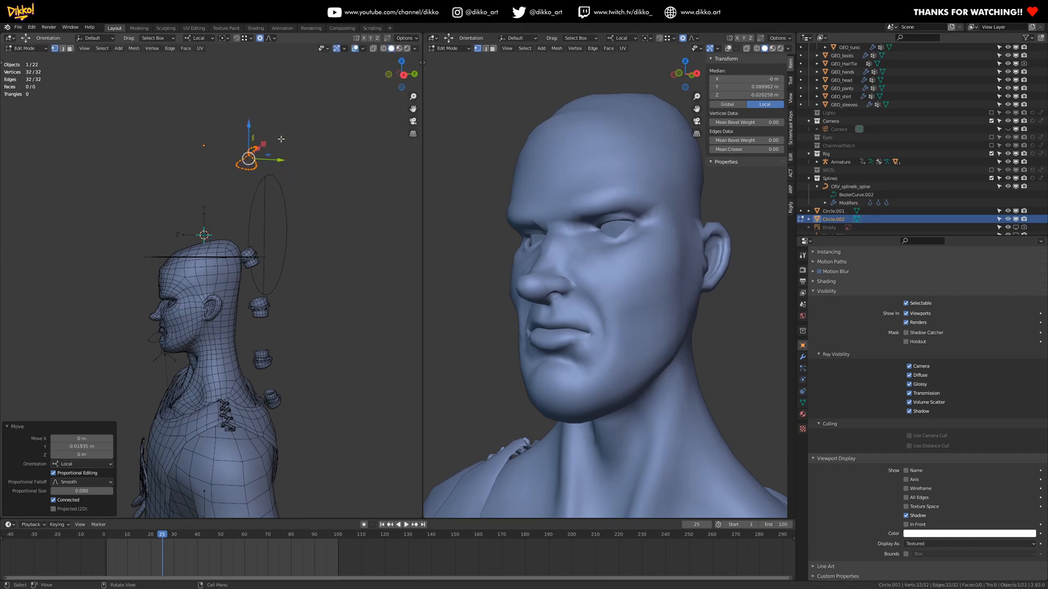
left_click_drag(250, 126, 255, 126)
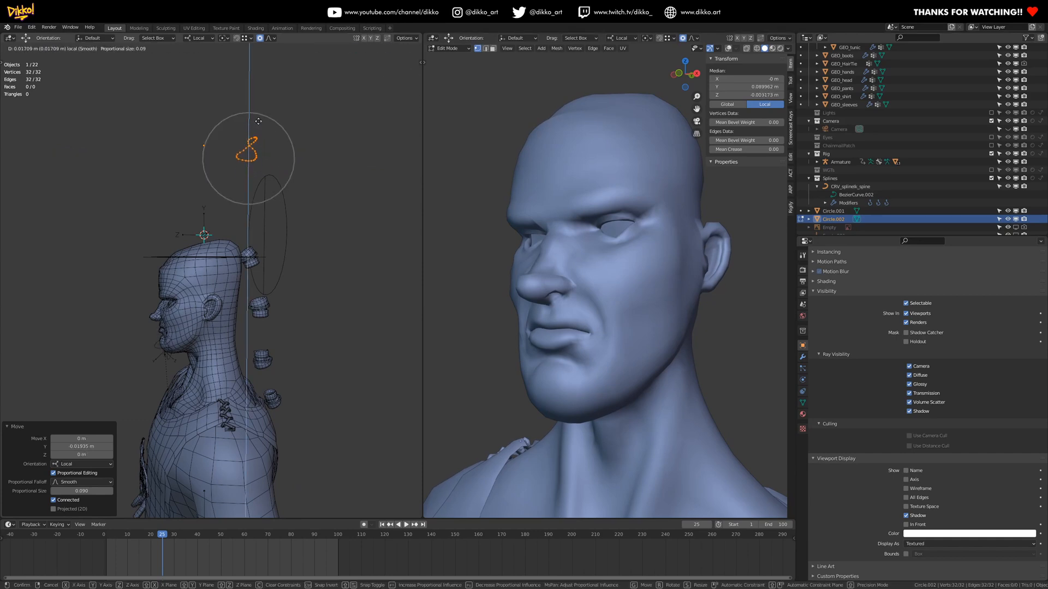
left_click(256, 129)
middle_click_drag(247, 143, 249, 237)
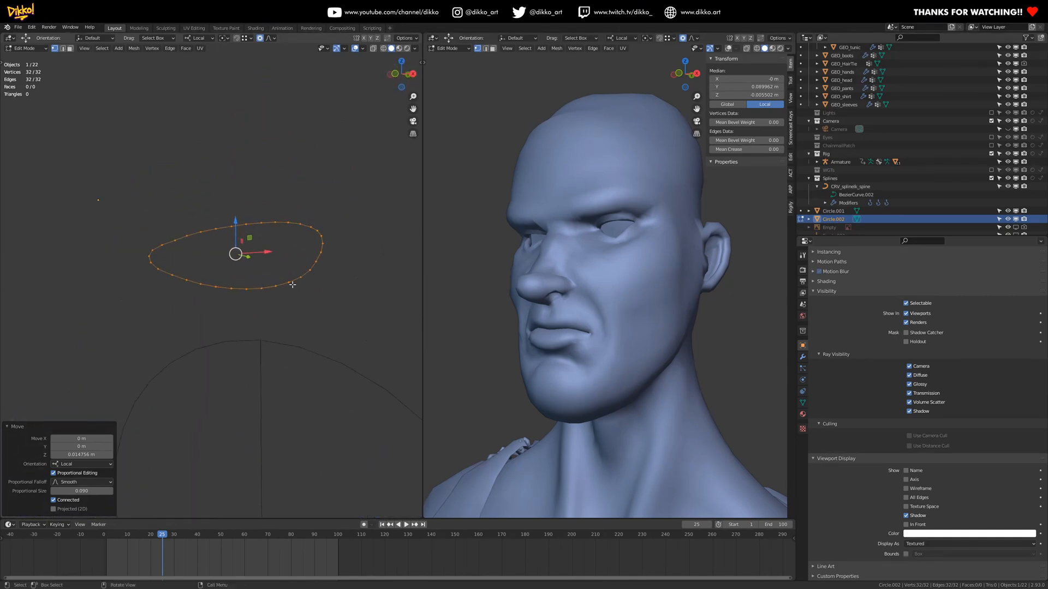
left_click(248, 235)
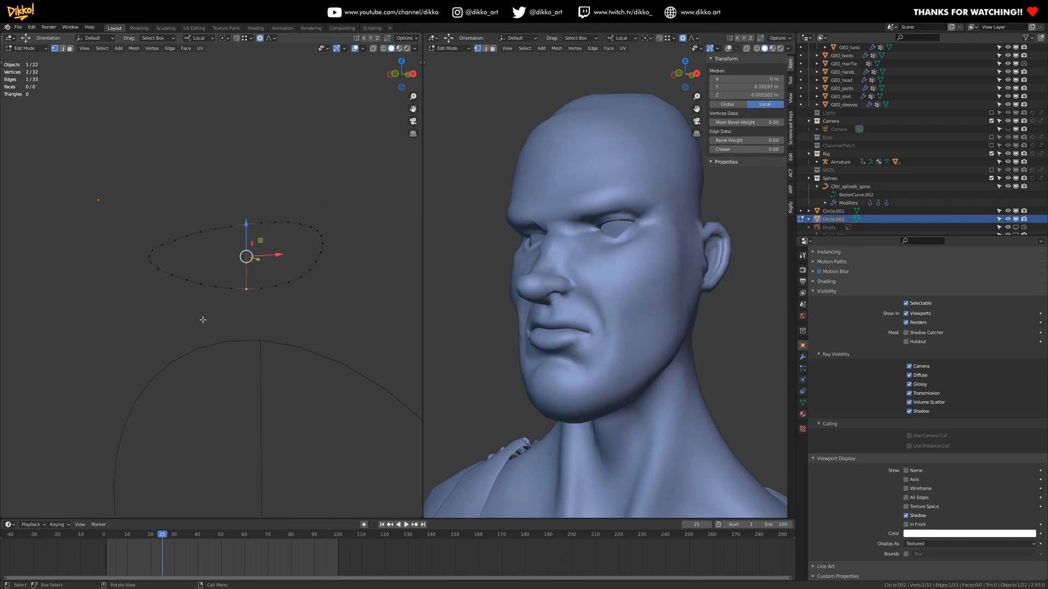
- Leave Edit Mode on Circle.002, select the armature, and switch it to Pose Mode
key("Tab")
scroll(236, 362, "down", 2)
scroll(236, 362, "down", 4)
middle_click_drag(183, 363, 238, 239)
scroll(251, 244, "up", 4)
left_click(275, 259)
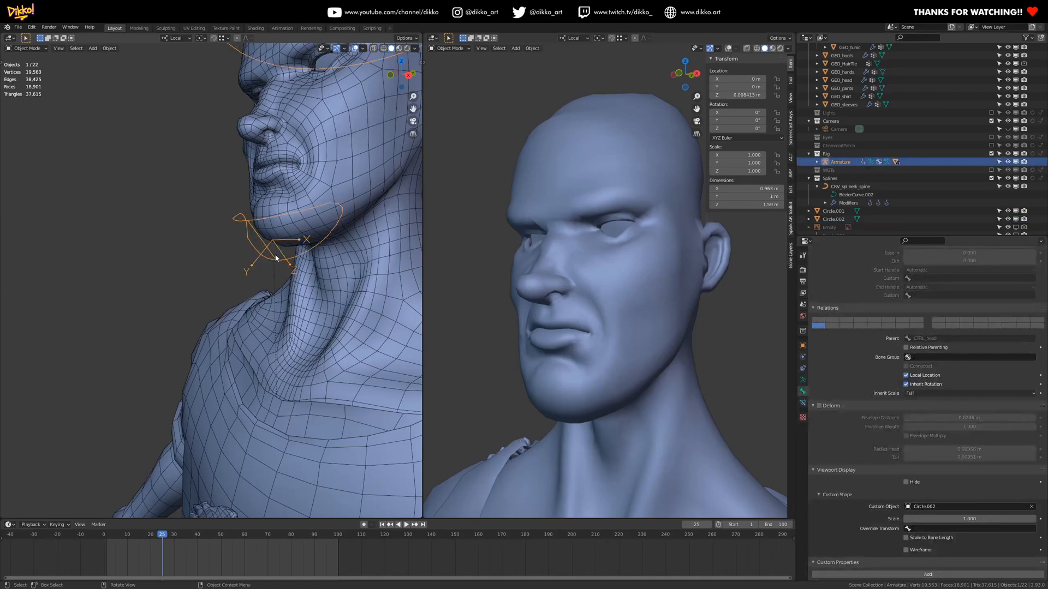
left_click(27, 48)
left_click(27, 75)
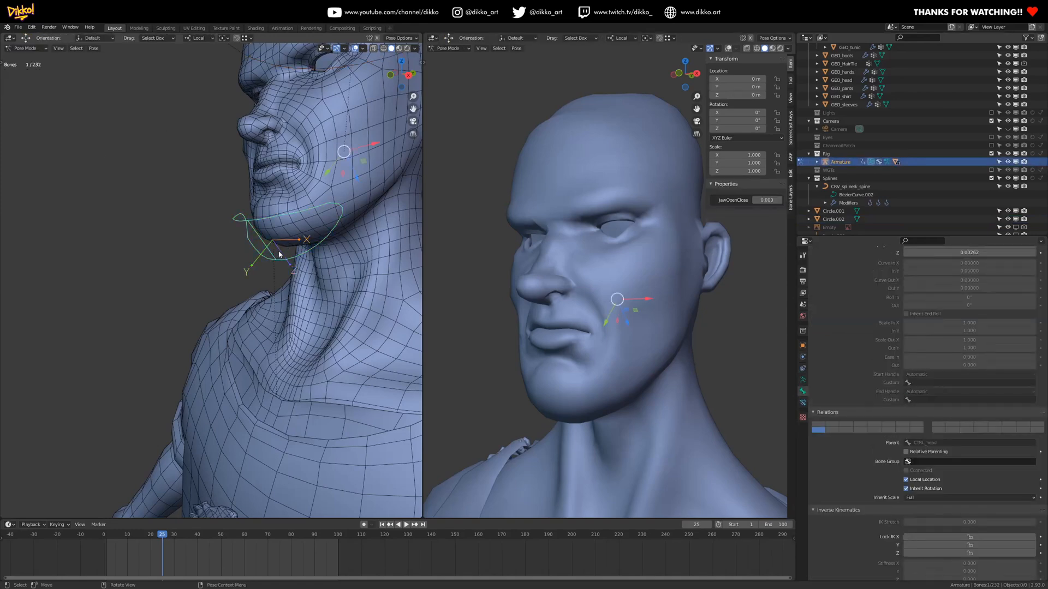
- Test the jaw control with a rotation about its local X axis and cancel it
middle_click_drag(279, 254, 246, 271)
key("r")
key("x")
key("x")
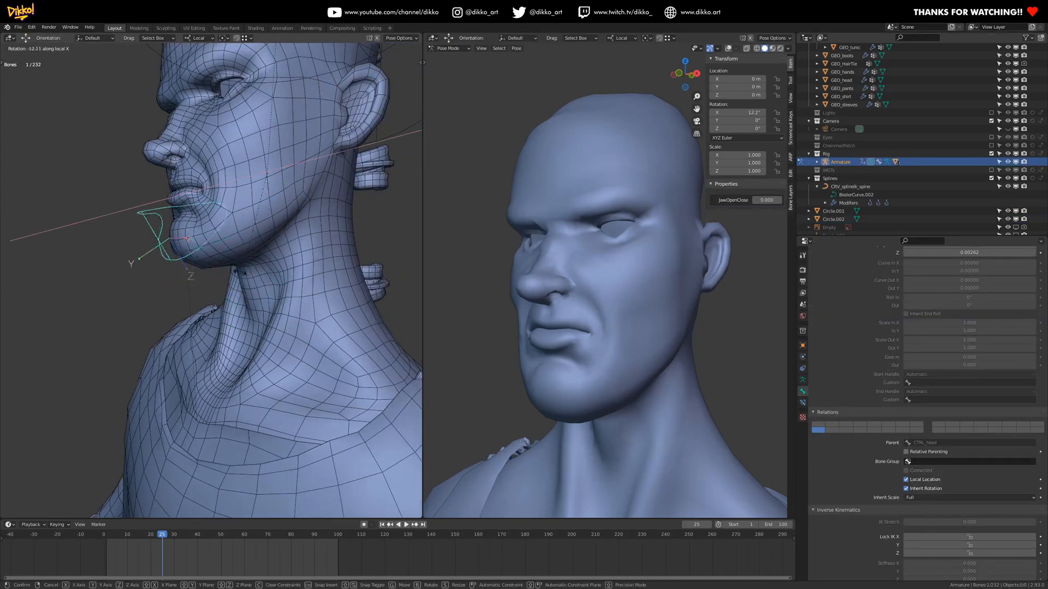
right_click(271, 266)
scroll(271, 266, "down", 5)
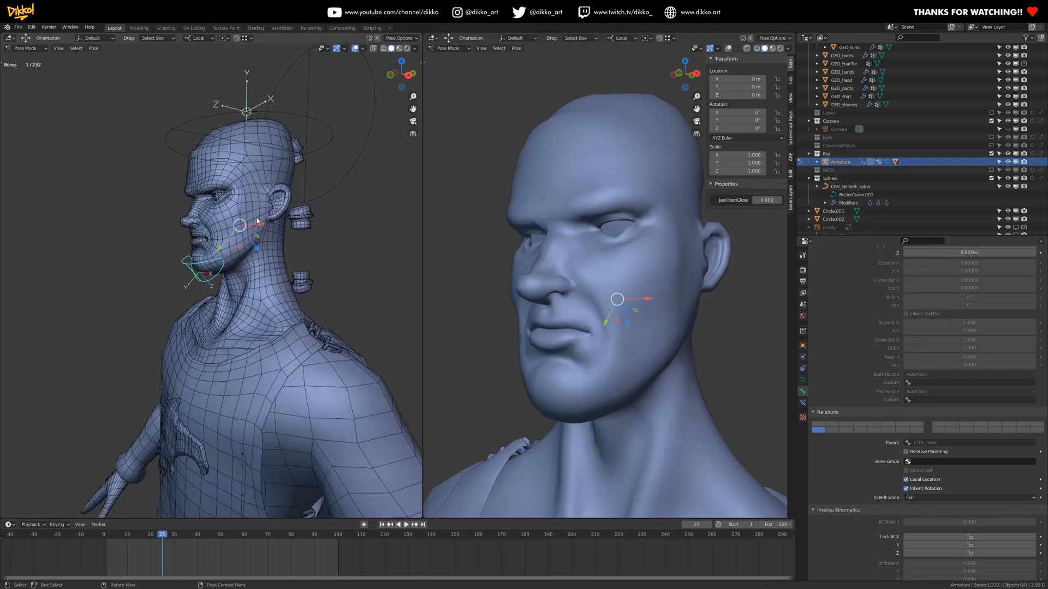
- Show the deform bone layer as well and add a Copy Transforms constraint from the jaw deform bone to the jaw control
left_click(802, 380)
left_click(1037, 316, "shift")
mouse_move(246, 273)
middle_mouse_down()
mouse_move(232, 275)
mouse_move(243, 273)
middle_mouse_up()
scroll(253, 272, "up", 2)
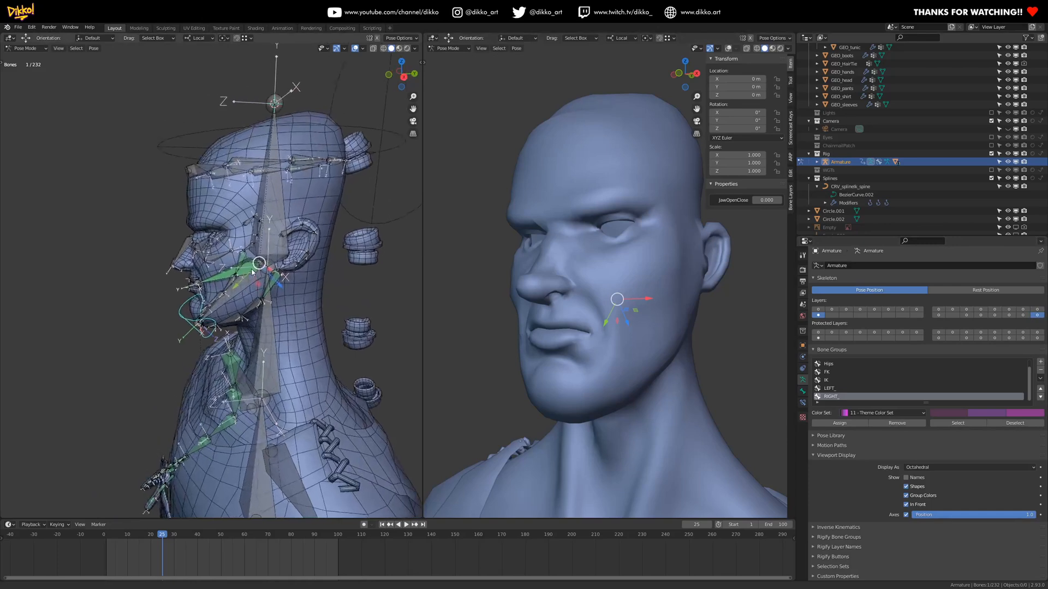
scroll(253, 272, "up", 2)
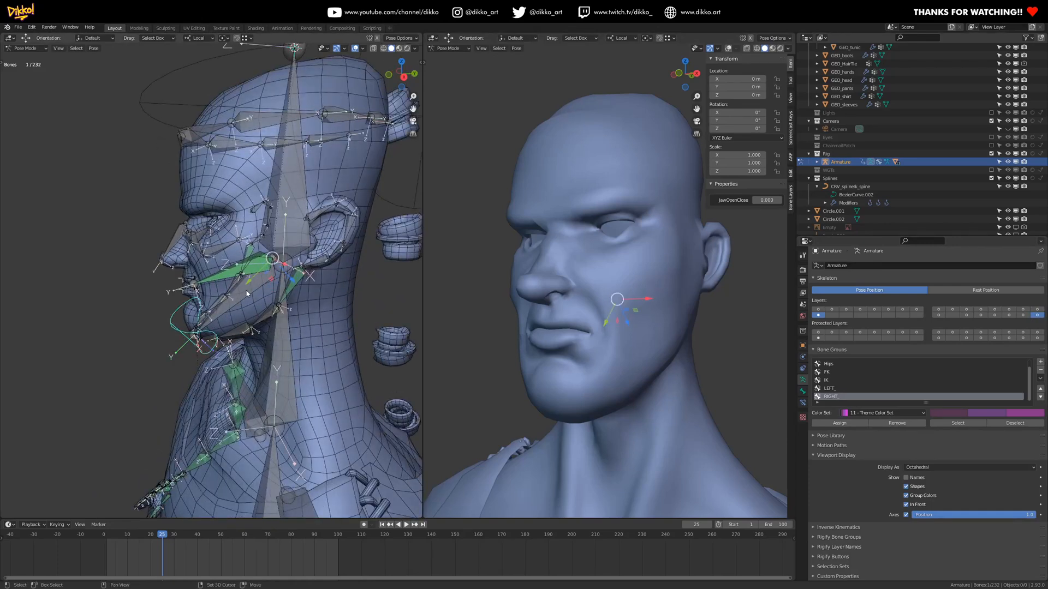
key("shift+ctrl+c")
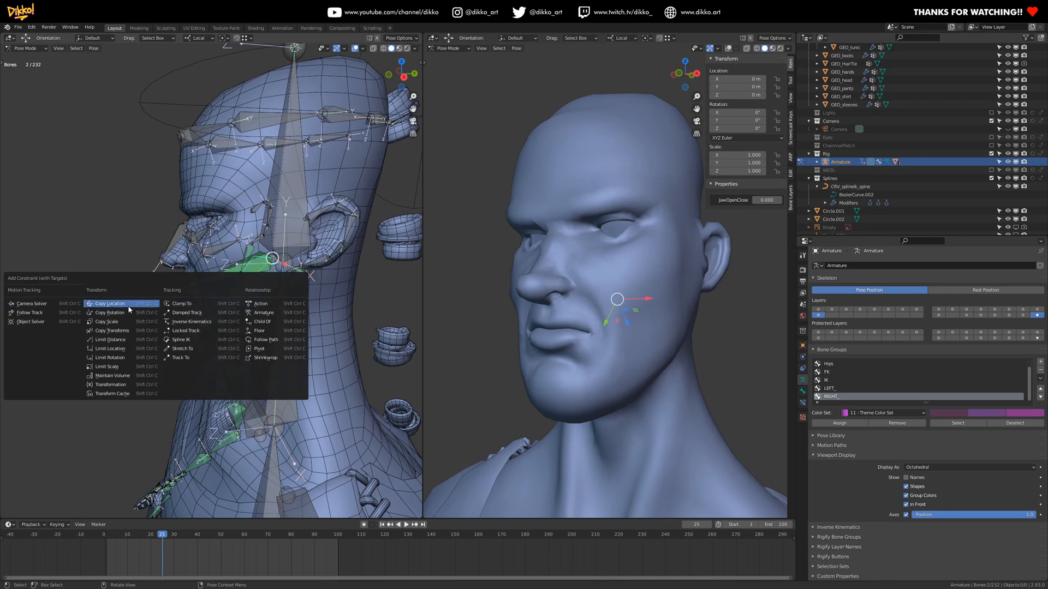
left_click(129, 331)
- Constrain the head deform bone to the circular head control
scroll(267, 158, "down", 3)
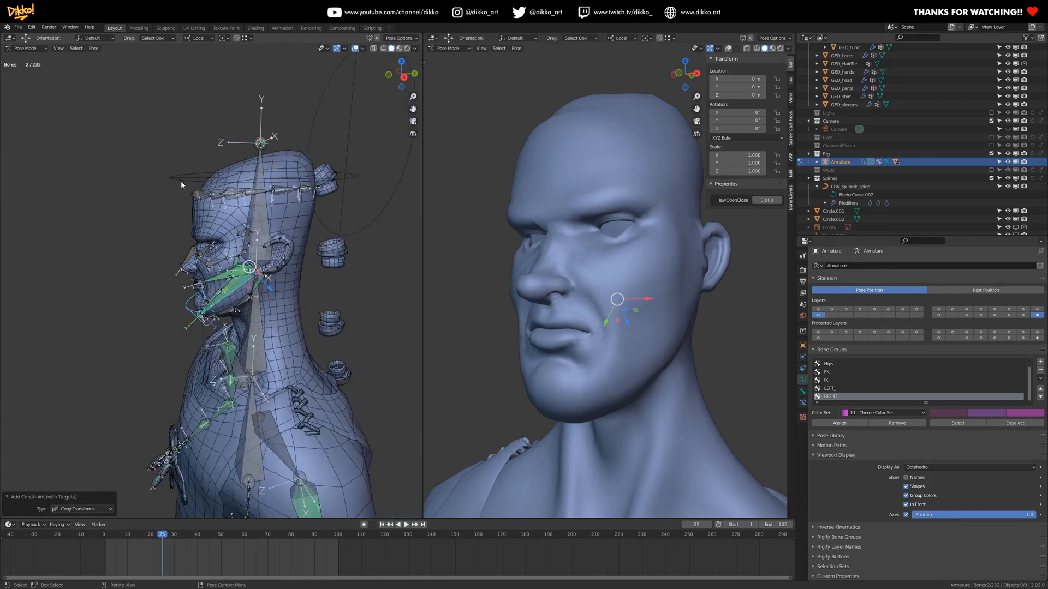
left_click(182, 184)
left_click(258, 166, "shift")
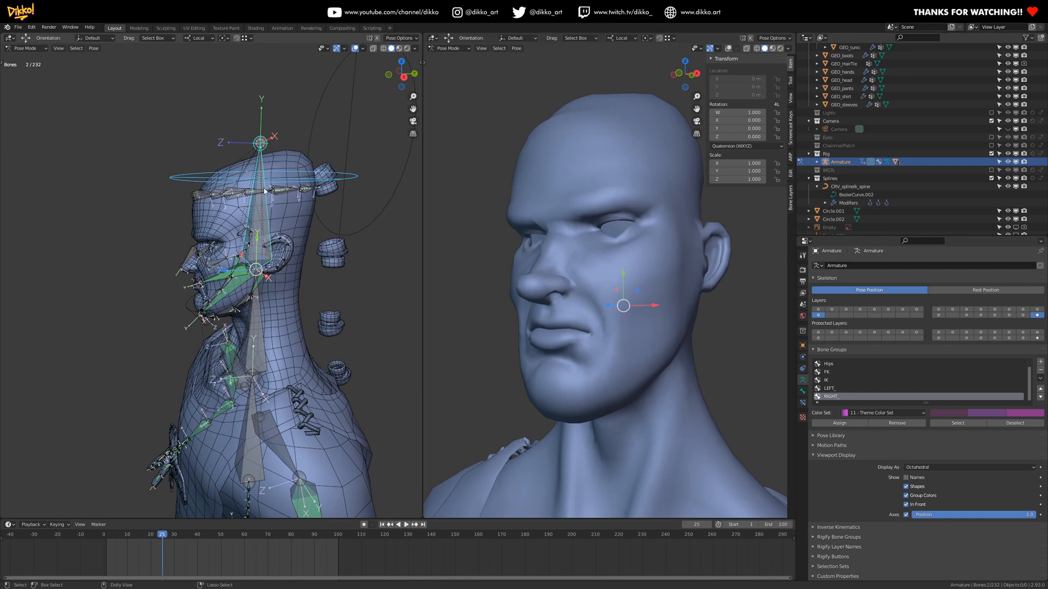
key("ctrl+shift+c")
left_click(261, 189)
- Test the head control with a free trackball rotation and reset its rotation
middle_click_drag(234, 219, 172, 240)
left_click(181, 231)
key("r")
key("r")
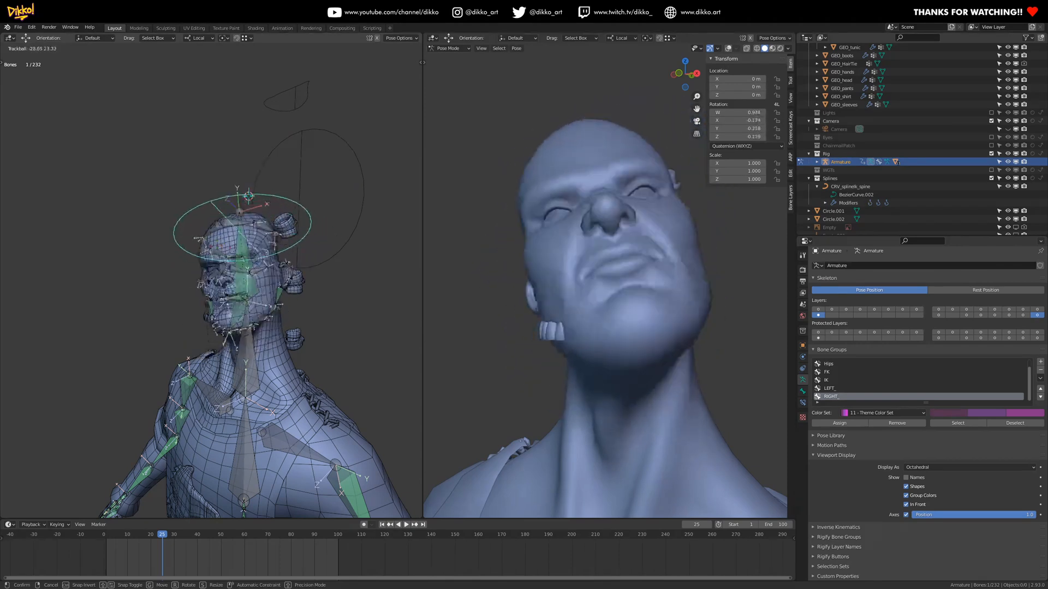
left_click(200, 366)
key("alt+r")
- Test how the constrained jaw opens by rotating the jaw control about its local X axis, and cancel the rotation
middle_click_drag(185, 369, 193, 352)
left_click(194, 352)
key("r")
key("x")
key("x")
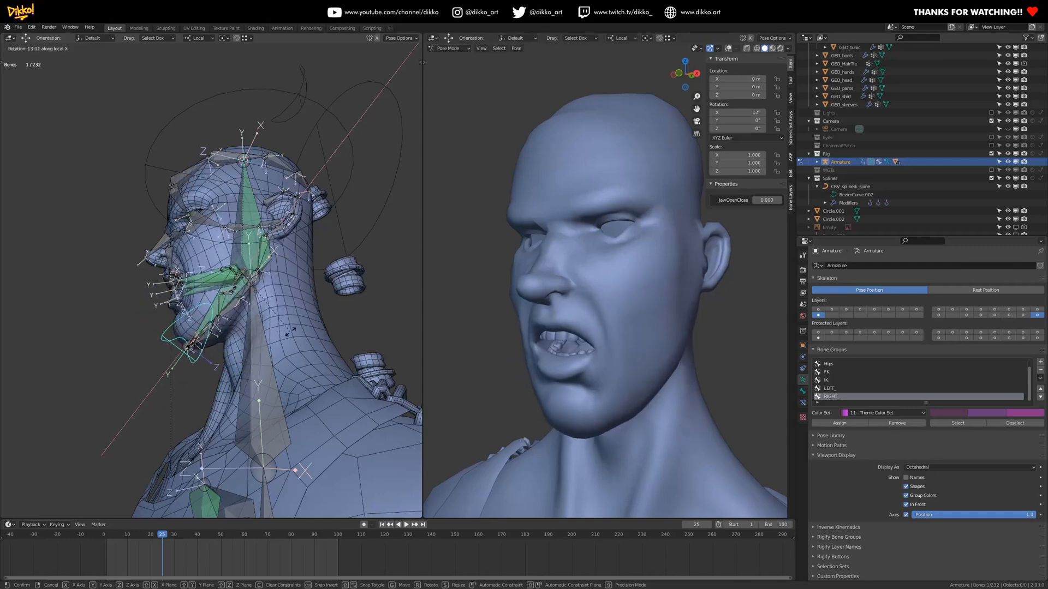
key("Escape")
middle_click_drag(234, 328, 307, 401)
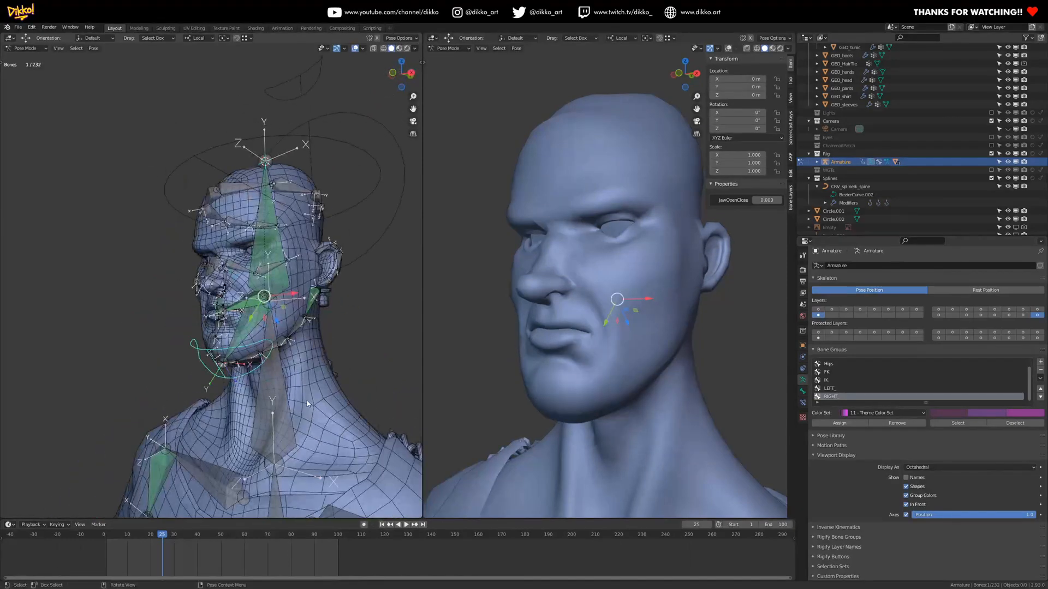
middle_click_drag(289, 342, 261, 340)
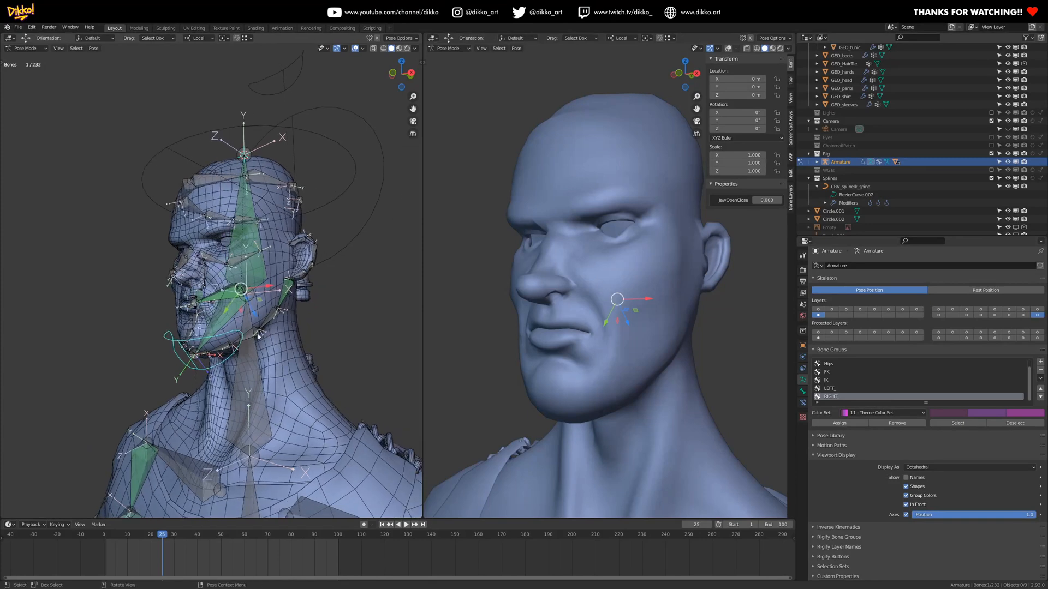
- Widen the wireframe rig viewport and show the selected bone's transforms and properties in it
left_click(213, 331)
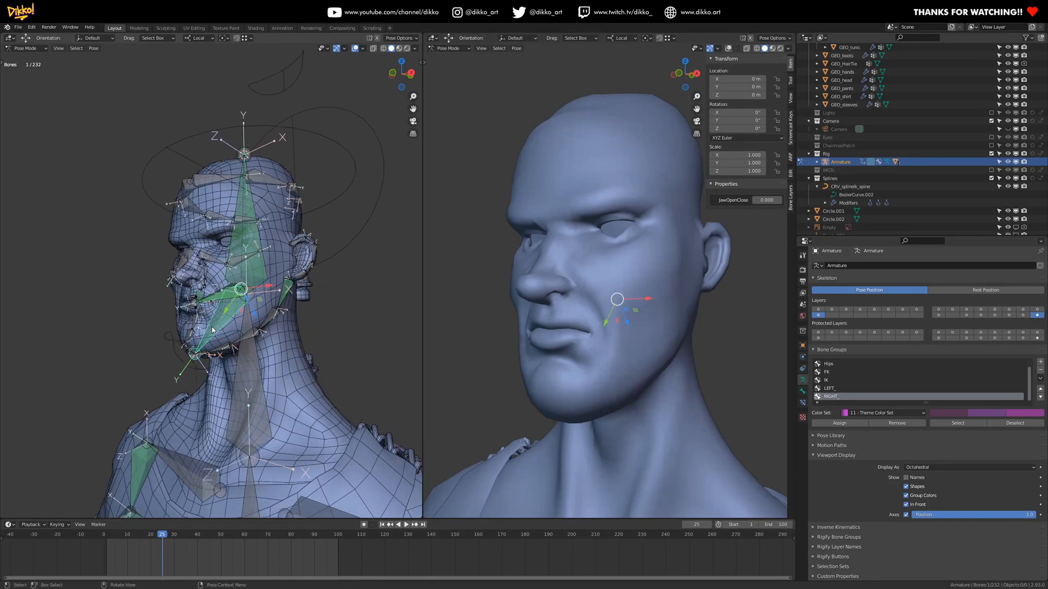
left_click(420, 63)
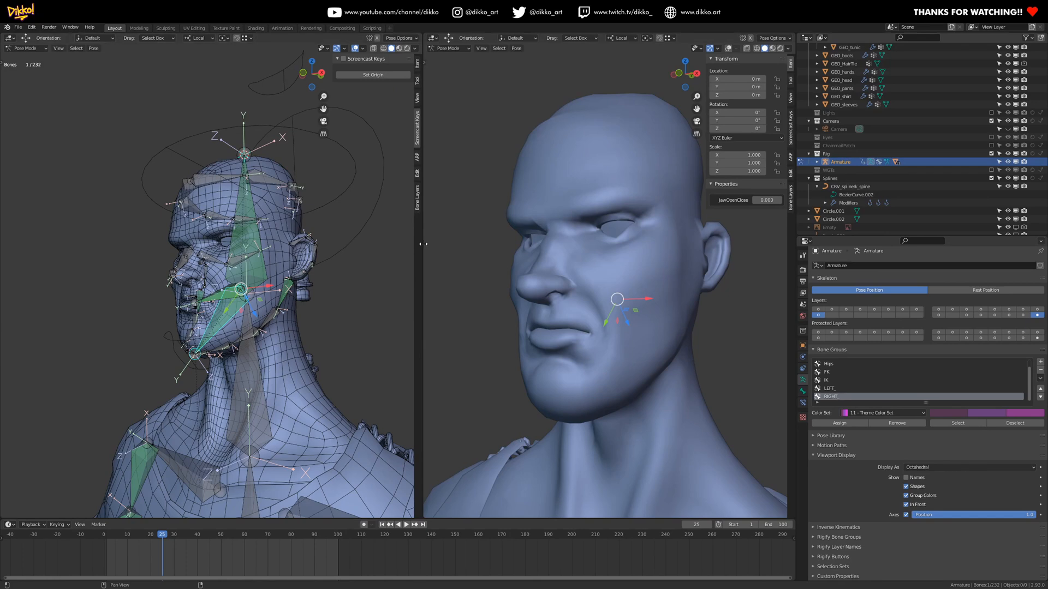
left_click_drag(421, 244, 512, 248)
left_click(506, 66)
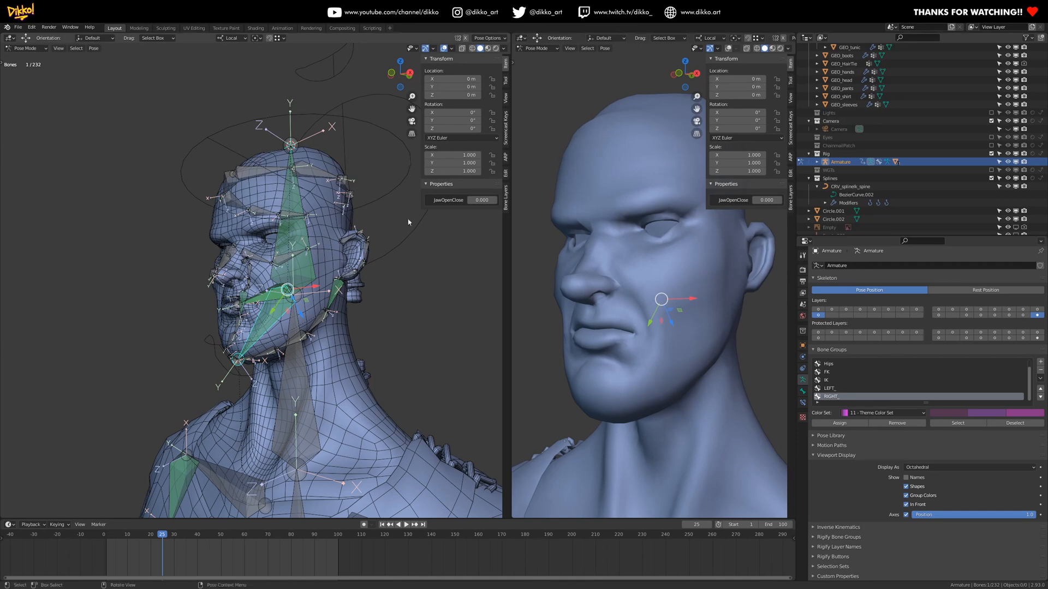
- Select the jaw control and copy the data path of its JawOpenClose custom property
scroll(198, 401, "up", 3)
left_click(183, 392)
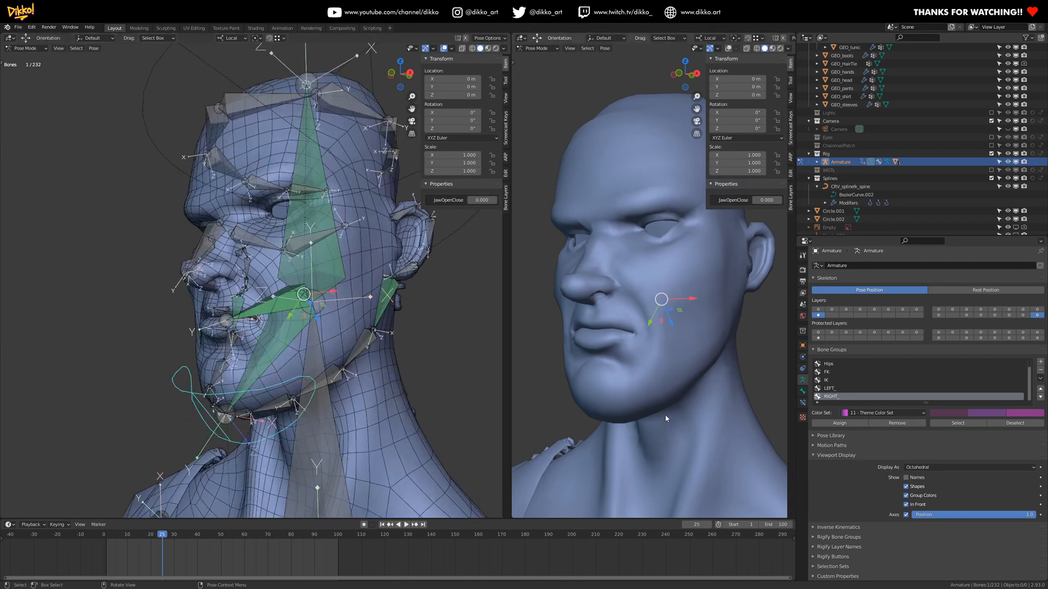
left_click(802, 392)
scroll(877, 524, "down", 15)
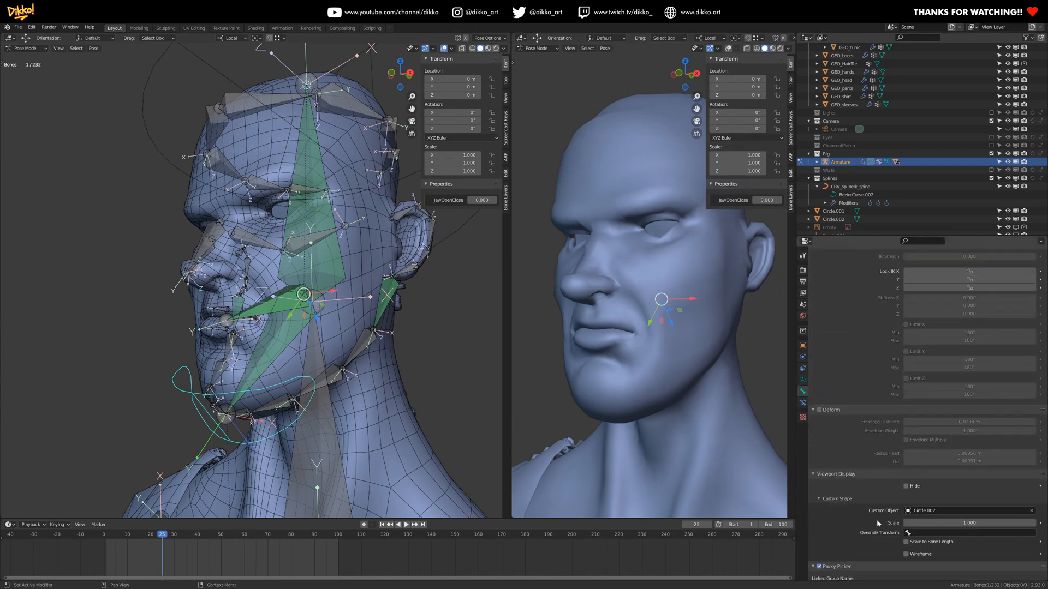
scroll(877, 521, "down", 5)
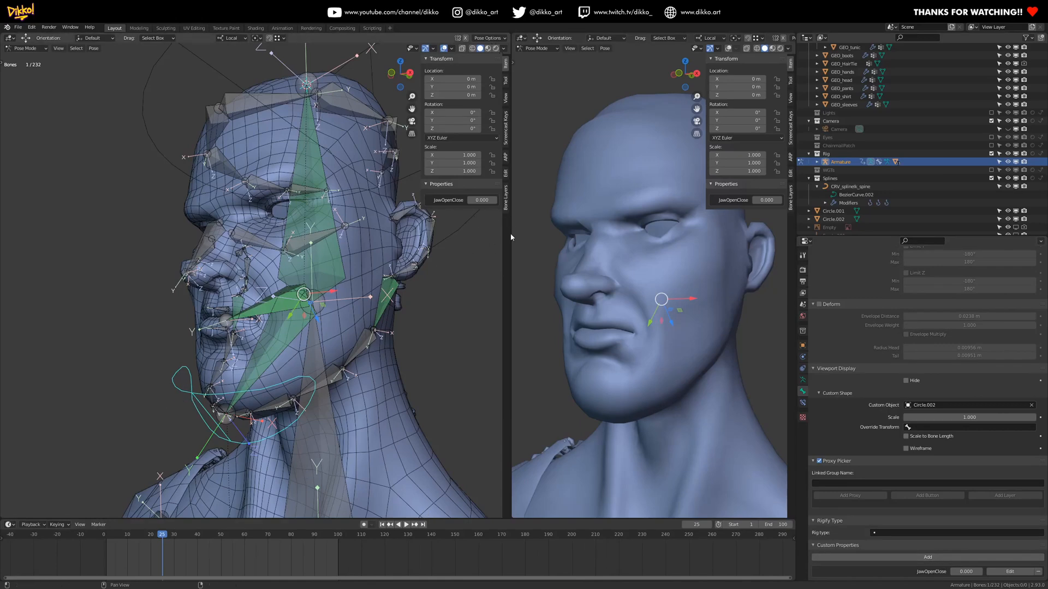
right_click(480, 201)
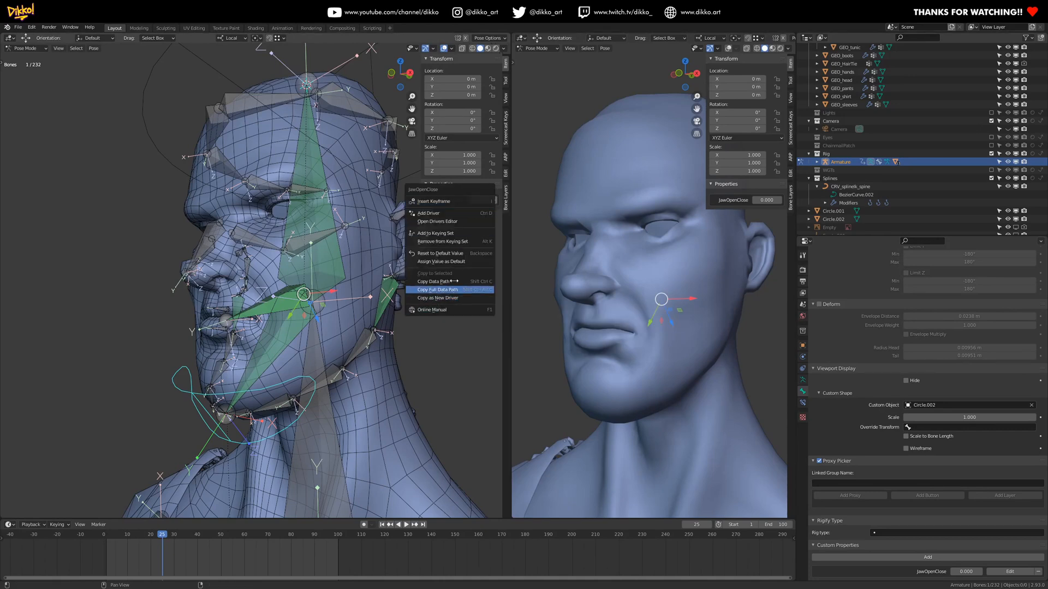
right_click(481, 201)
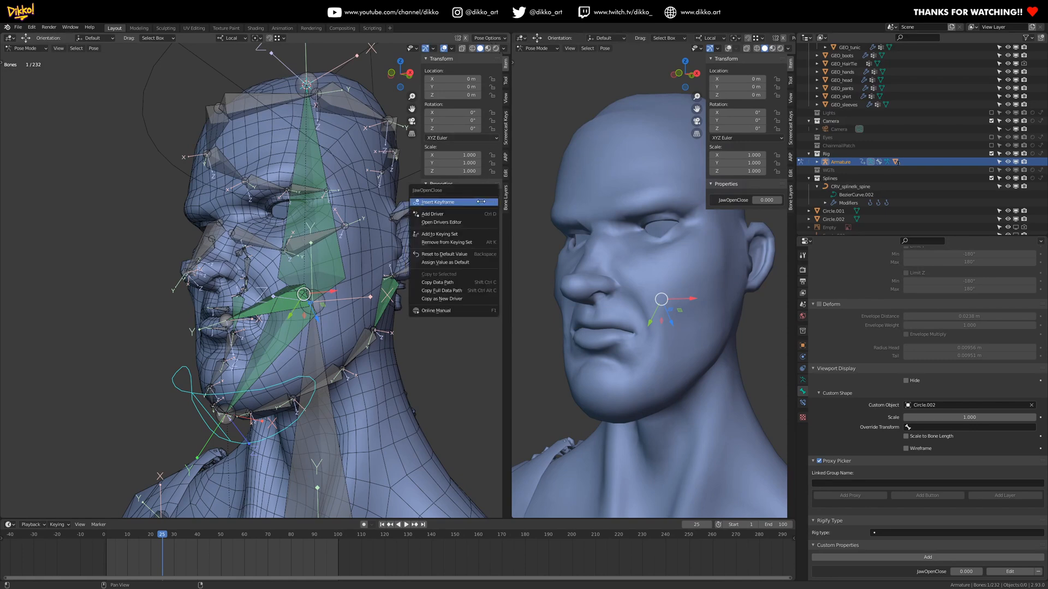
left_click(449, 282)
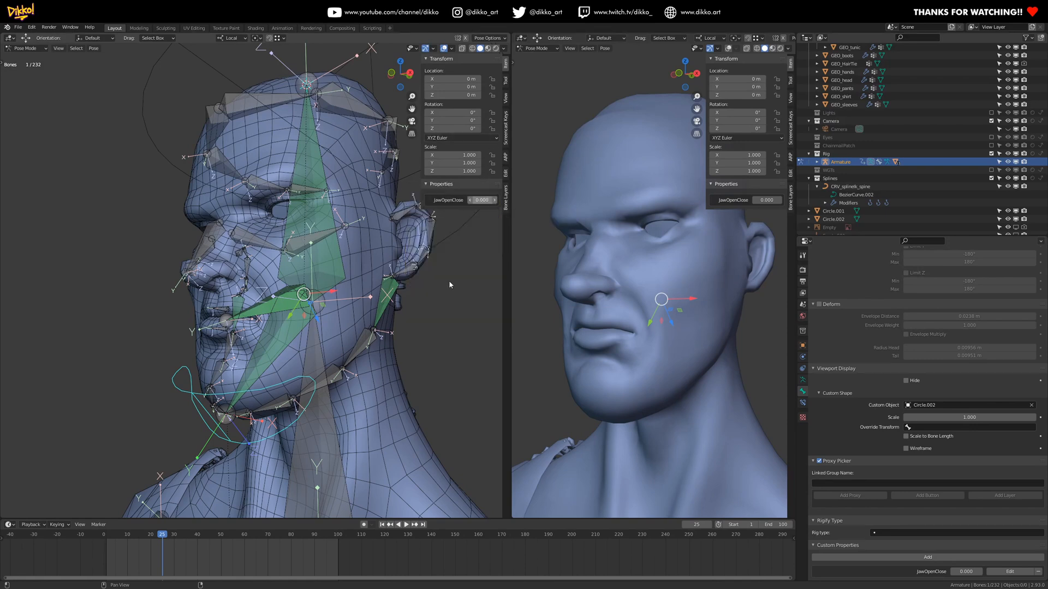
- Switch to Object Mode, select the GEO_head mesh, and save the file
left_click(23, 51)
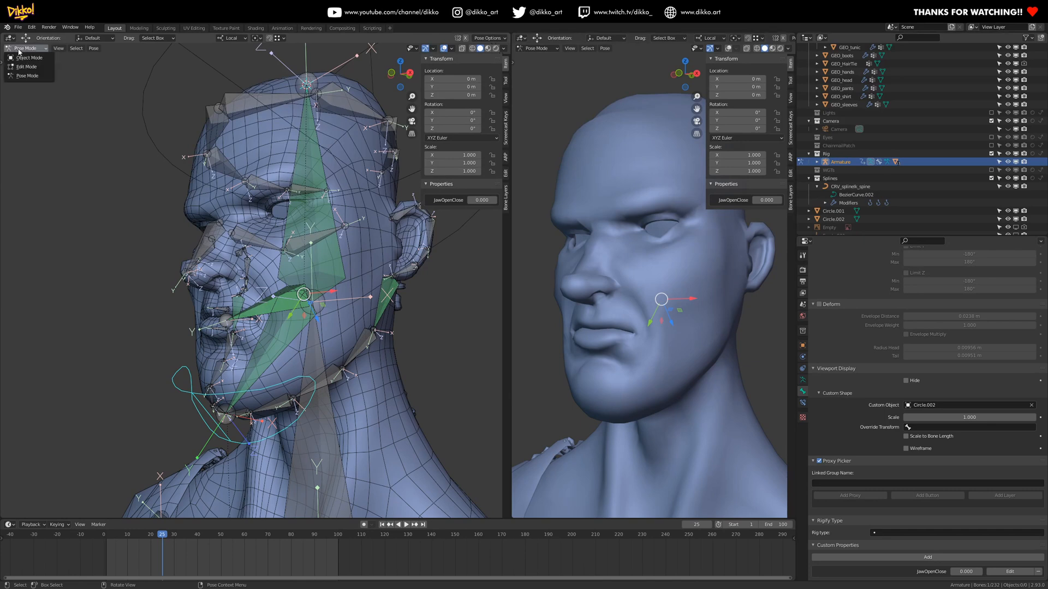
left_click(28, 56)
left_click(341, 301)
key("ctrl+s")
- Examine the head mesh's modifiers, vertex groups, and shape keys
left_click(802, 357)
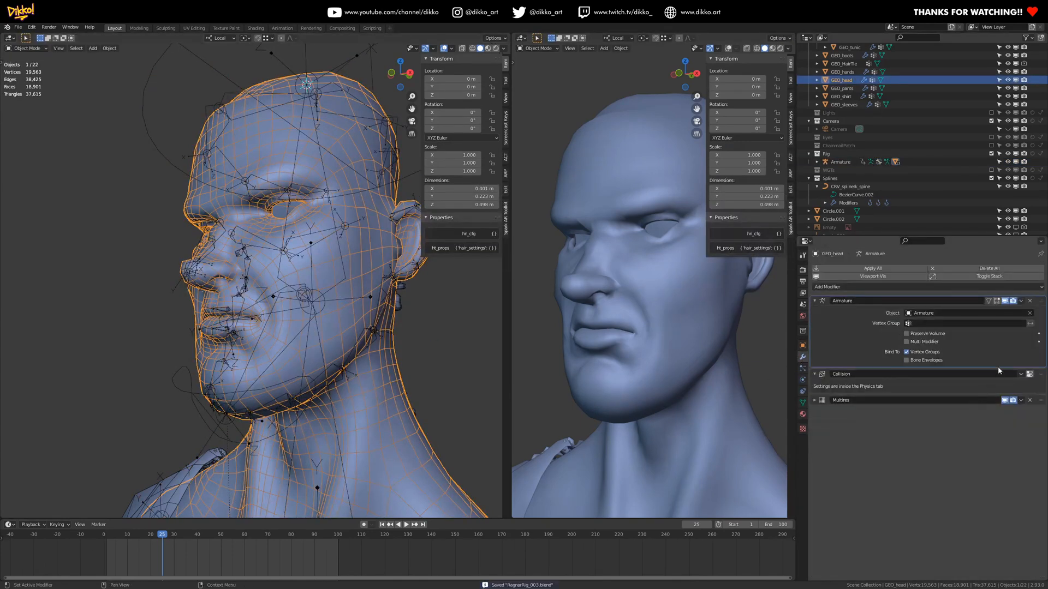
left_click(802, 402)
scroll(997, 494, "down", 6)
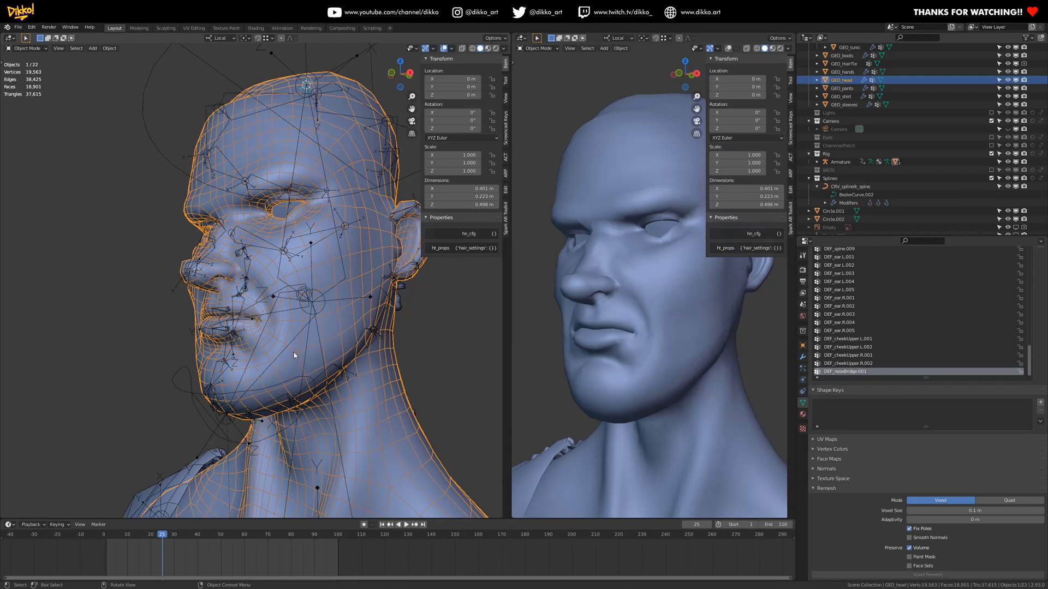
- Select the armature again and return it to Pose Mode
middle_click_drag(334, 347, 285, 347)
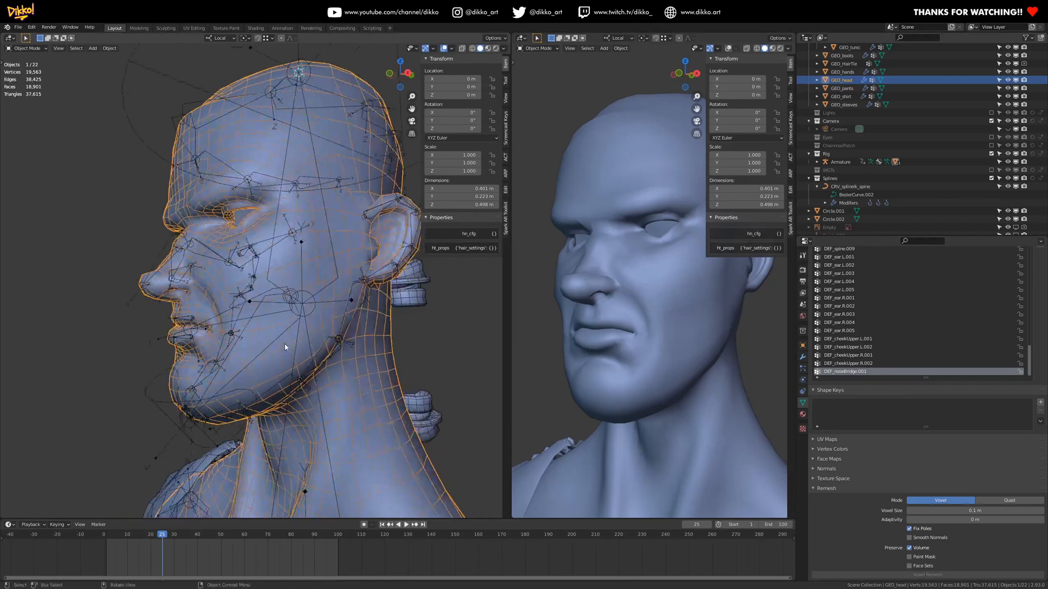
left_click(30, 49)
left_click(266, 287)
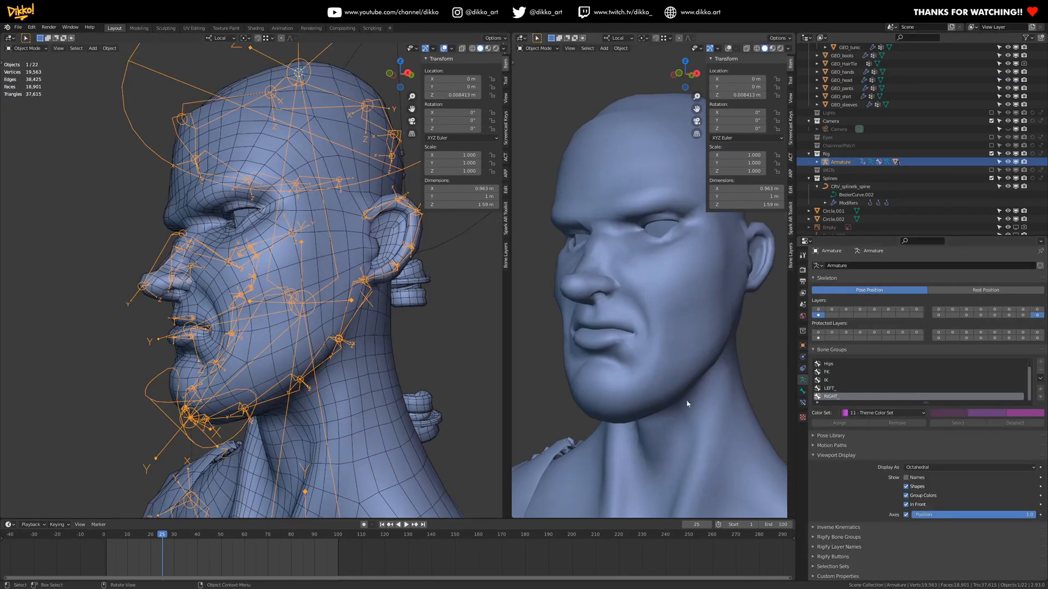
left_click(18, 47)
left_click(27, 77)
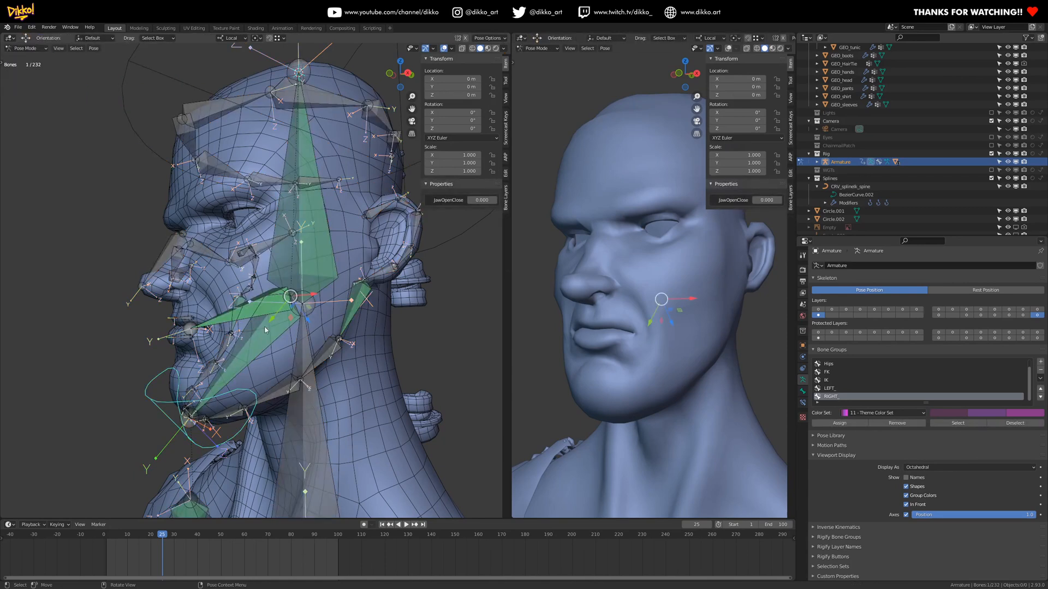
- Rotate the jaw control about its local X axis by about 28.6° to test the mouth opening
left_click(250, 358)
key("r")
key("x")
left_click(258, 357)
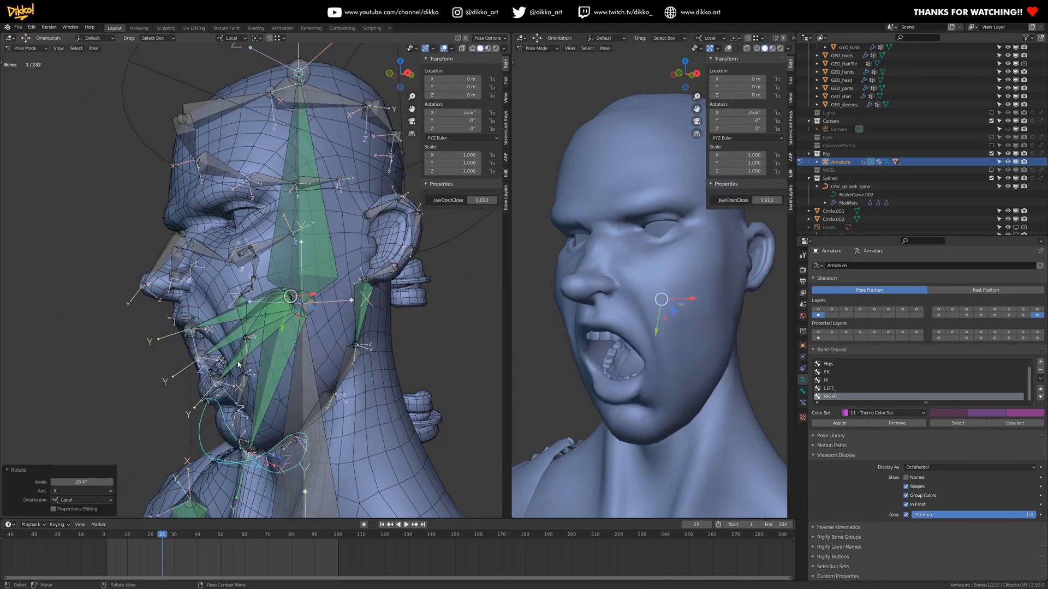
- Select the MCH_JawBottom.001 bone and turn the second viewport into a widened Drivers editor with its sidebar shown
left_click(239, 365)
left_click(224, 338)
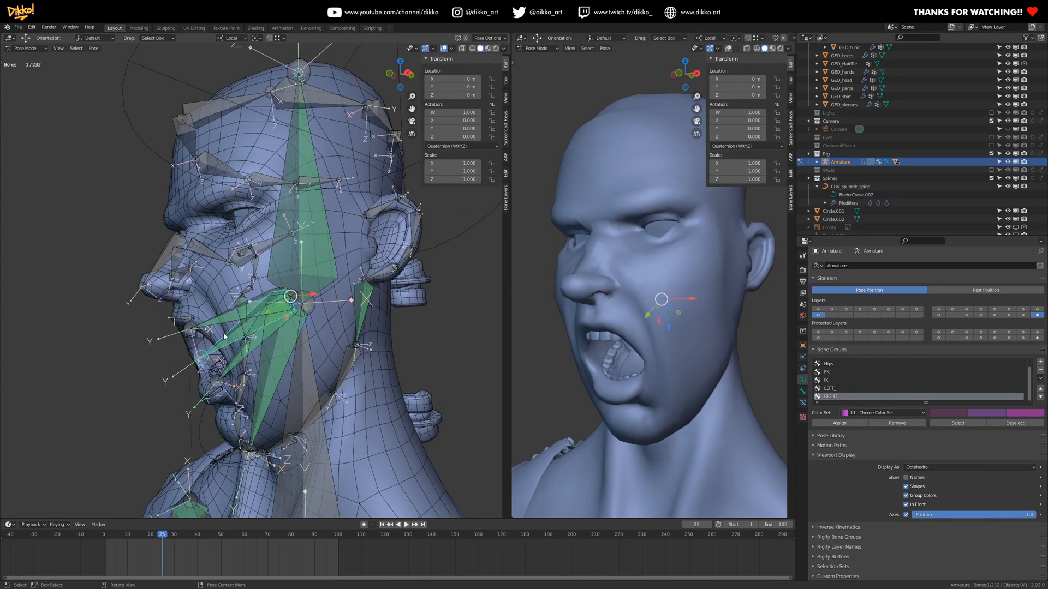
left_click(230, 328)
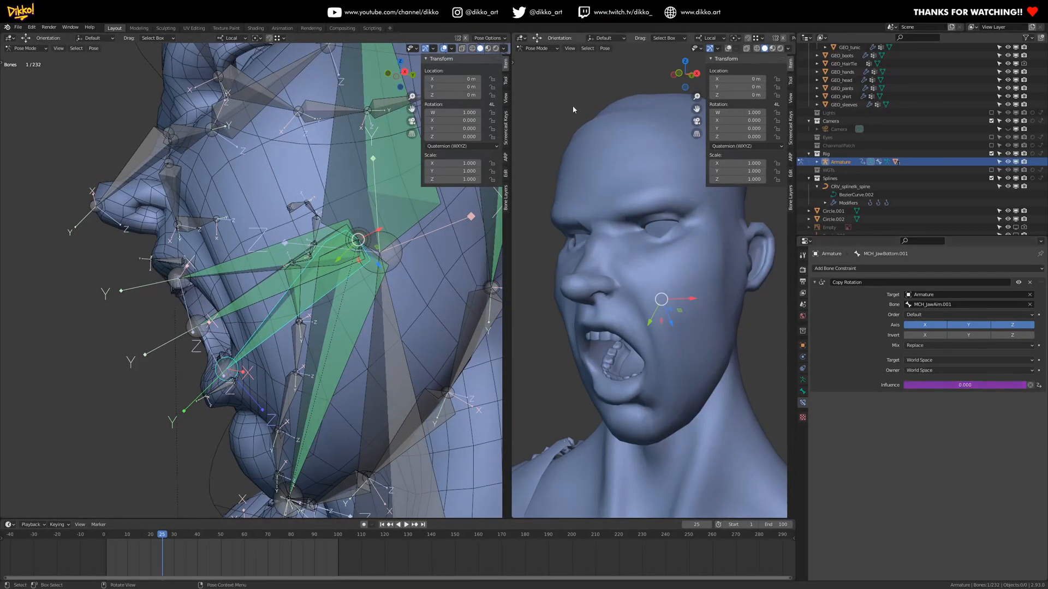
left_click_drag(513, 70, 422, 70)
left_click(431, 38)
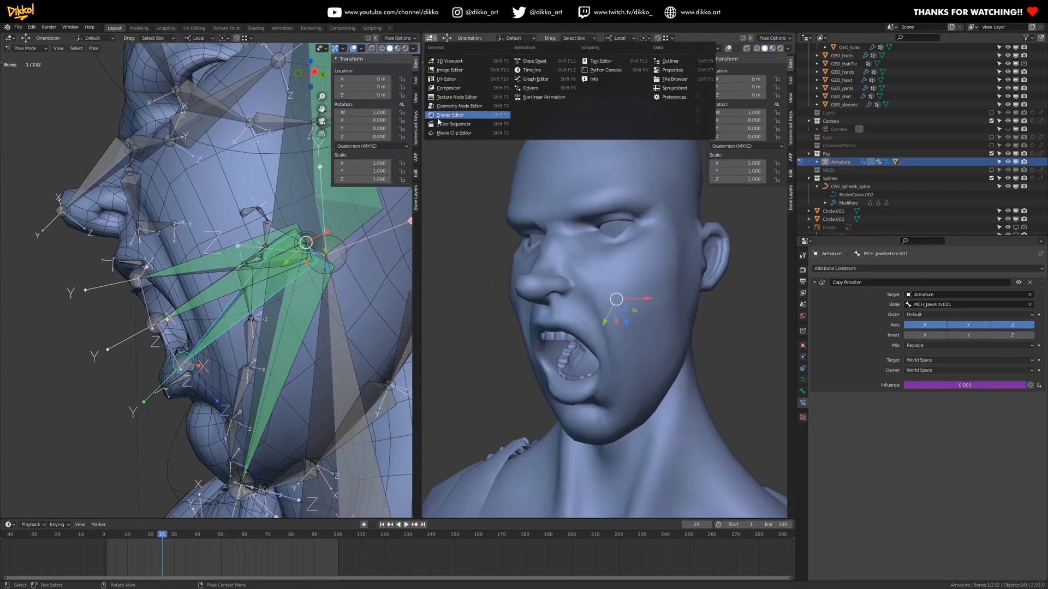
left_click(534, 88)
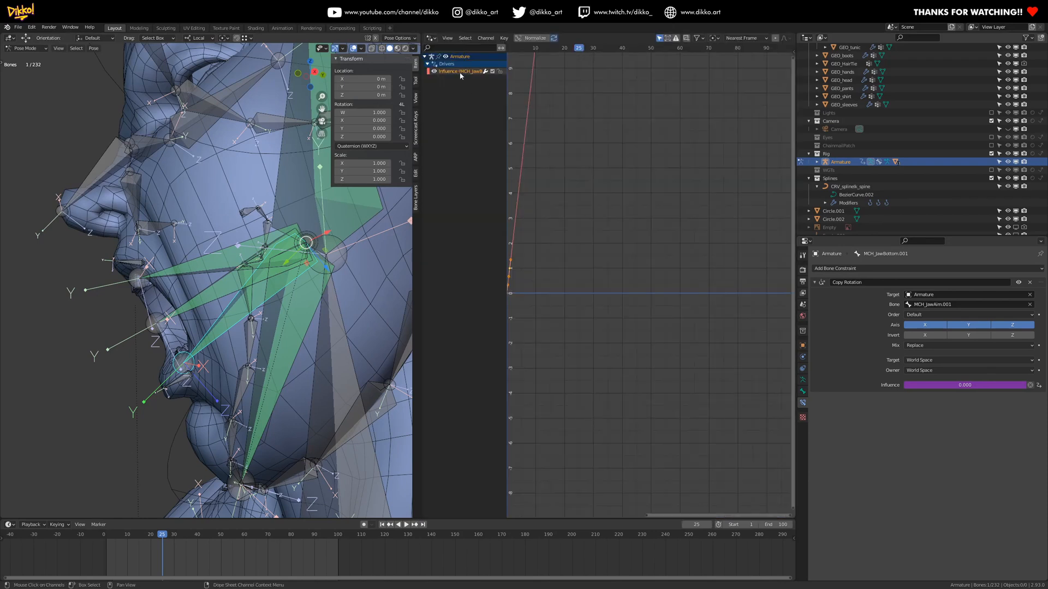
left_click_drag(792, 51, 704, 52)
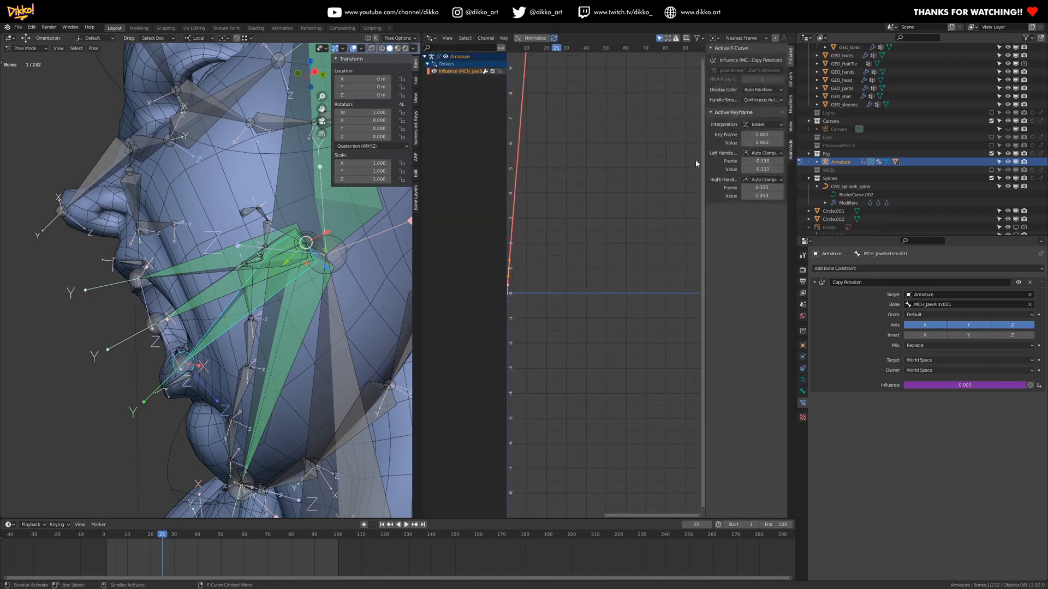
- Paste the copied JawOpenClose data path into the variable driving MCH_JawBottom.001's Copy Rotation influence
left_click(790, 80)
left_click(756, 181)
type("\"][\"JawOpenClose\"]")
key("Return")
- Select MCH_JawTop.001 and paste the JawOpenClose data path into its influence driver's variable
left_click(195, 280)
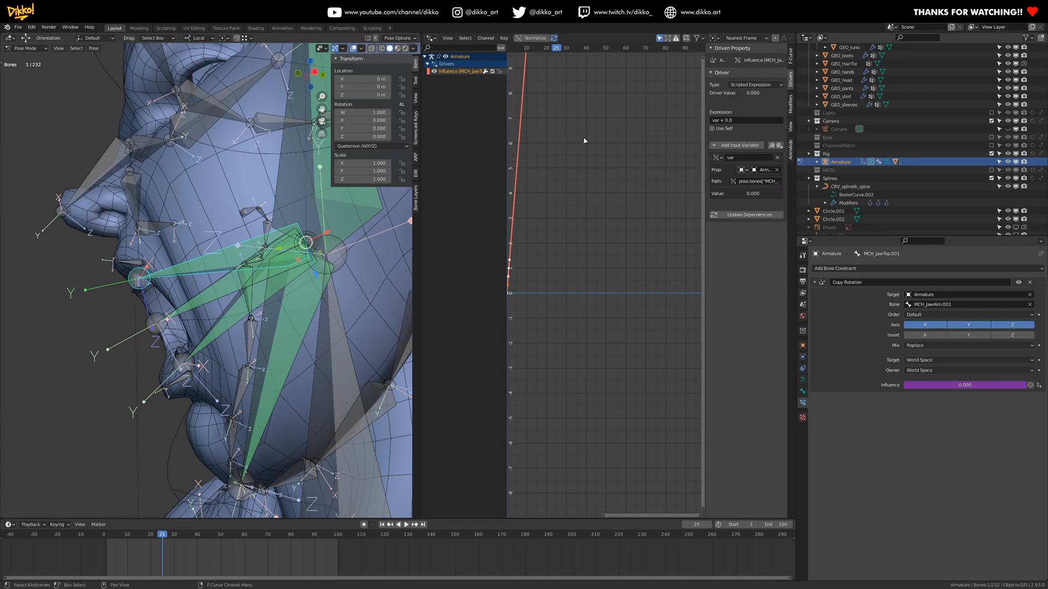
key("ctrl+v")
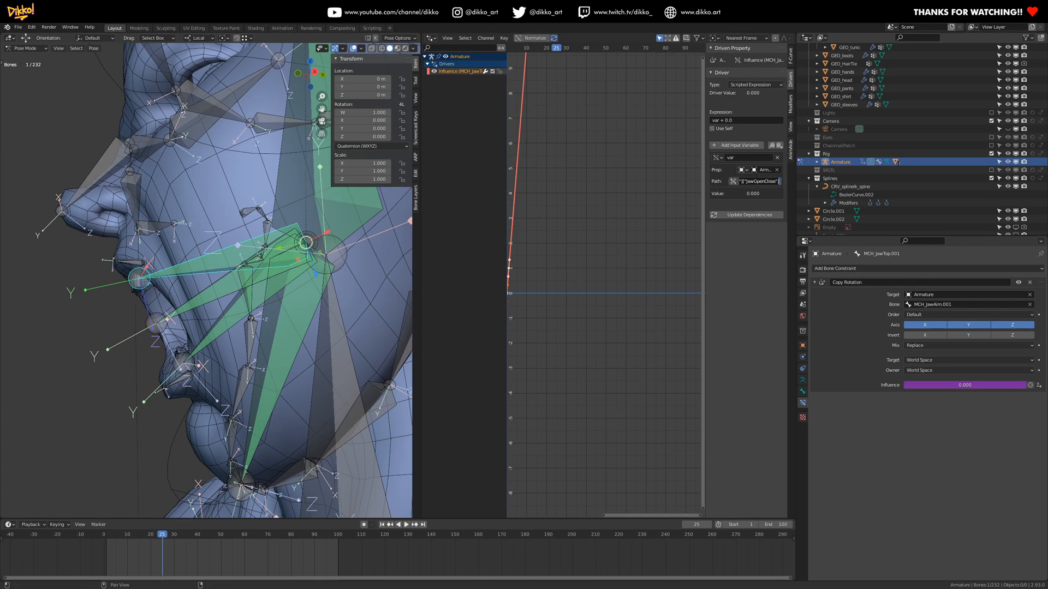
left_click(206, 294)
- Select the jaw control and test its JawOpenClose property value
middle_click_drag(382, 284, 271, 448)
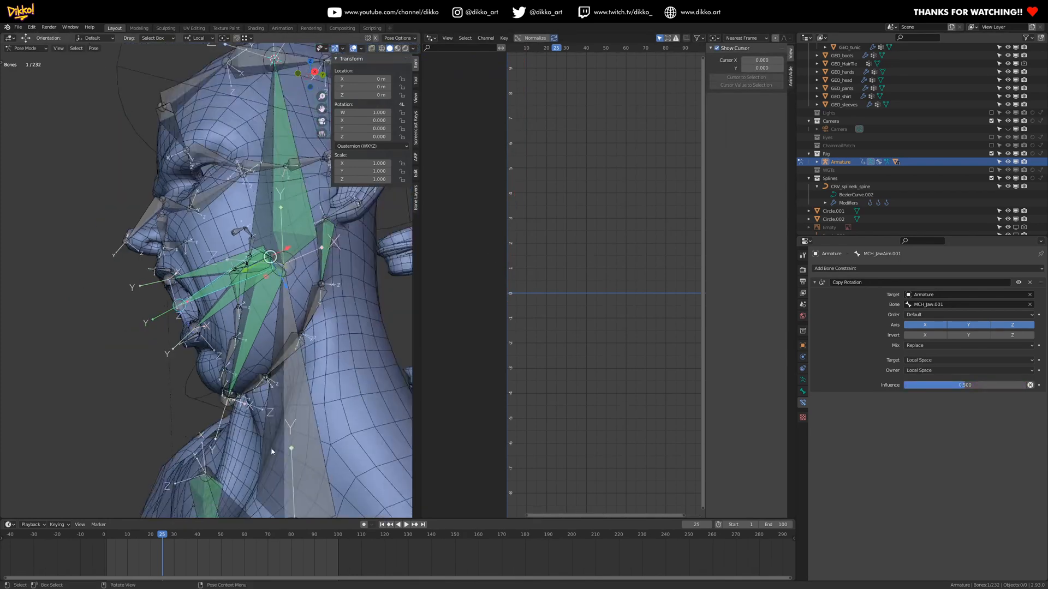
left_click(188, 393)
mouse_move(391, 199)
left_mouse_down()
mouse_move(445, 200)
mouse_move(382, 200)
left_mouse_up()
- Select the MCH_Jaw.001 bone and delete its JawOpenClose custom property
left_click(280, 316)
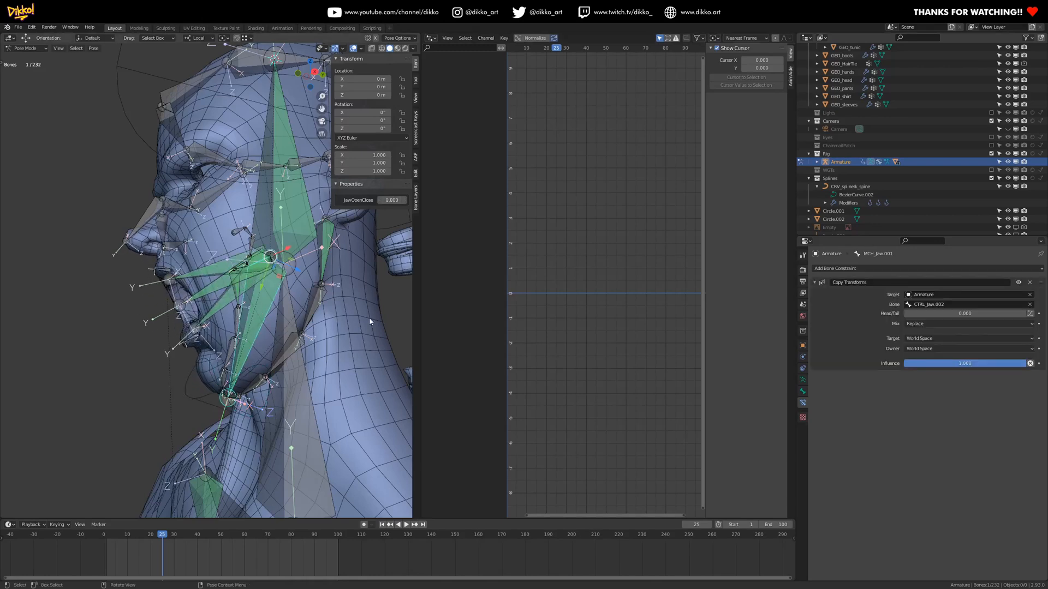
left_click(802, 391)
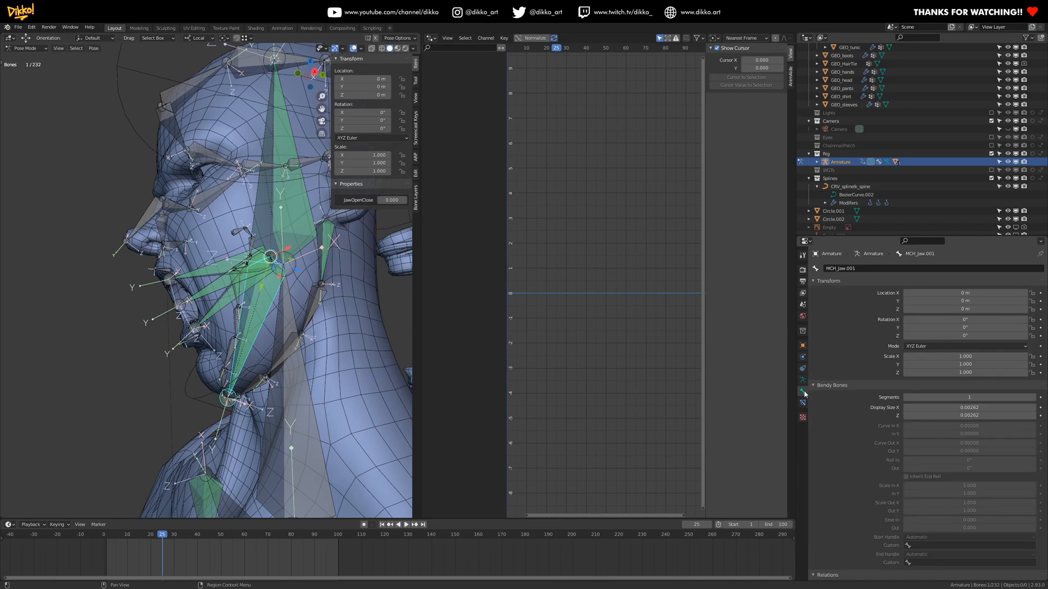
scroll(916, 548, "down", 10)
scroll(916, 548, "down", 12)
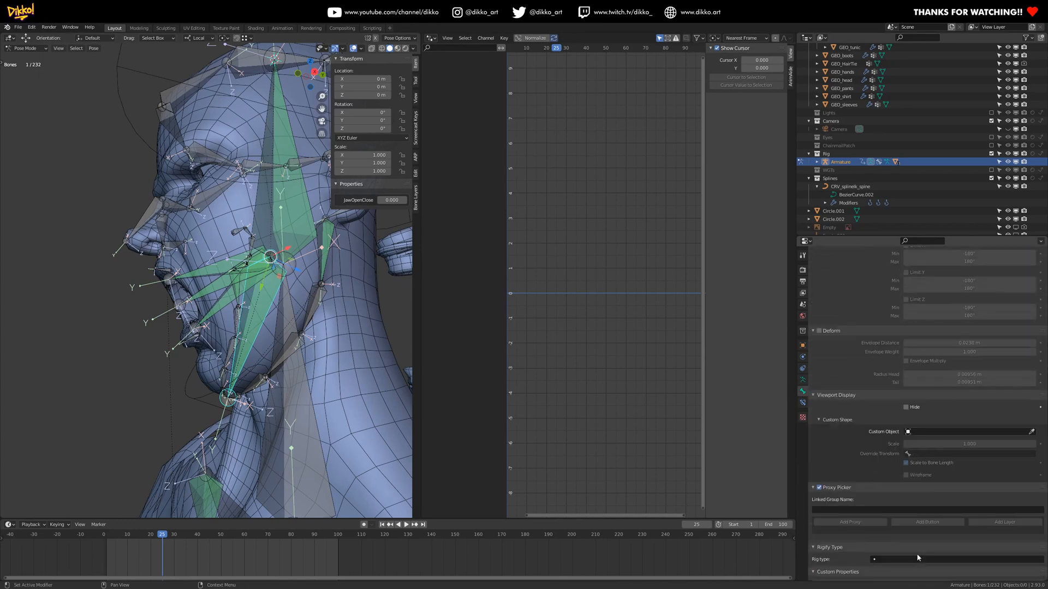
left_click(1037, 572)
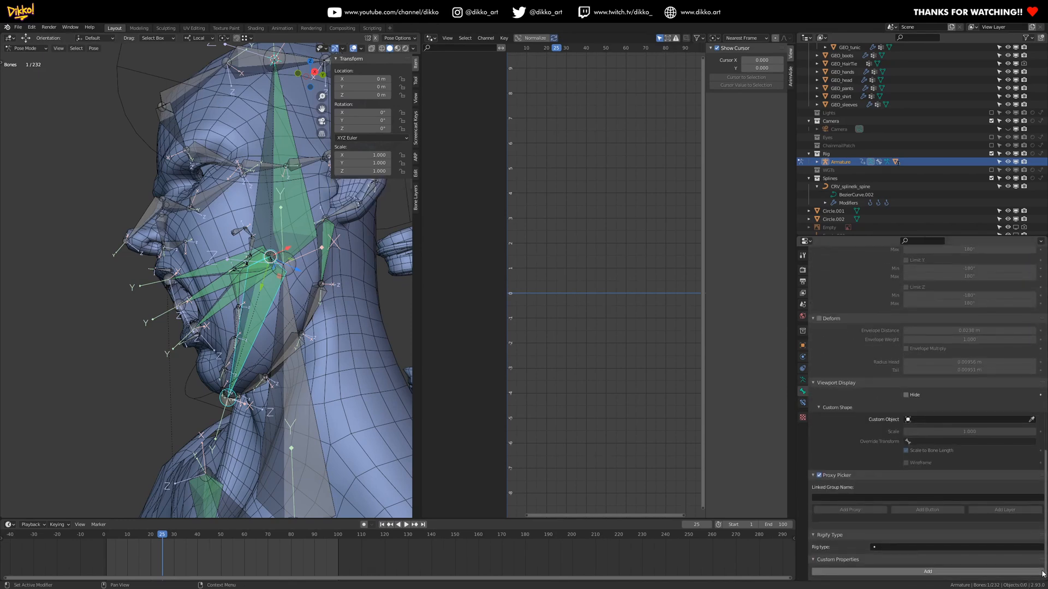
- Try rotating the jaw control about its local X axis, and undo the rotation
left_click(183, 397)
key("r")
key("x")
key("x")
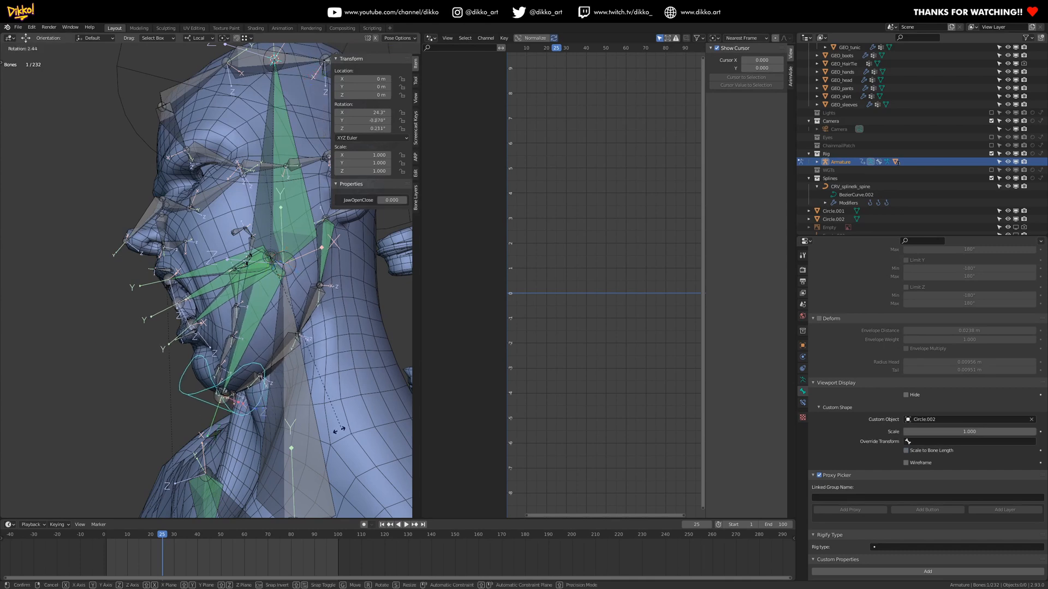
left_click(276, 399)
key("ctrl+z")
- In Object Mode, select the two circle control shapes beside the head and move them to the WGTs collection
middle_click_drag(229, 248, 109, 120)
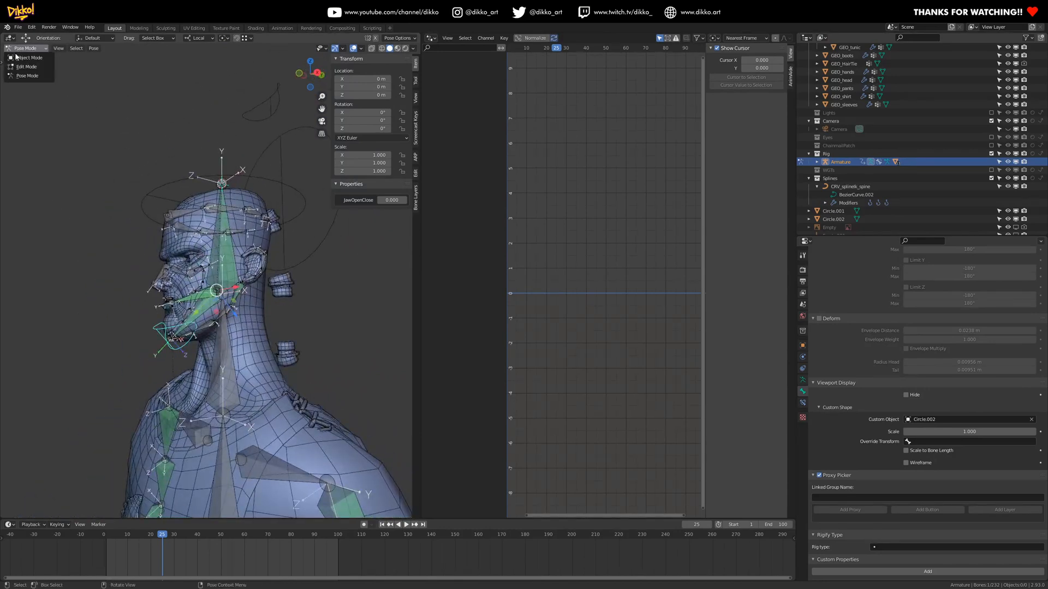
key("ctrl+Tab")
left_click(240, 117)
left_click(287, 138, "shift")
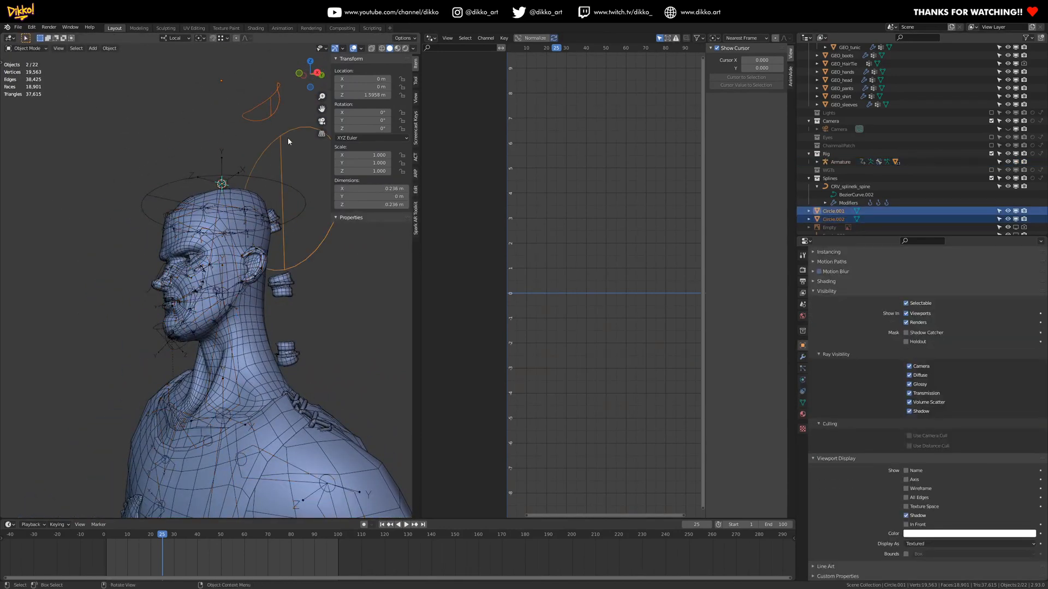
key("m")
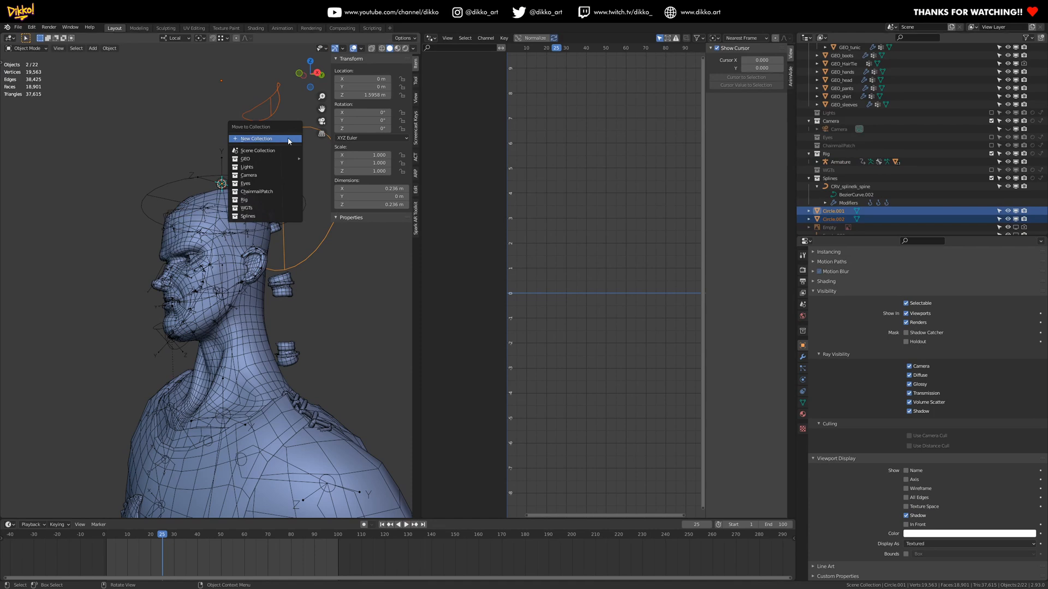
left_click(262, 208)
- Select the armature and examine the head and face bones from several angles
middle_click_drag(157, 297, 256, 313)
scroll(257, 313, "up", 1)
left_click(303, 207)
middle_click_drag(258, 255, 319, 231)
mouse_move(201, 235)
middle_mouse_down()
mouse_move(218, 240)
mouse_move(176, 216)
mouse_move(191, 243)
middle_mouse_up()
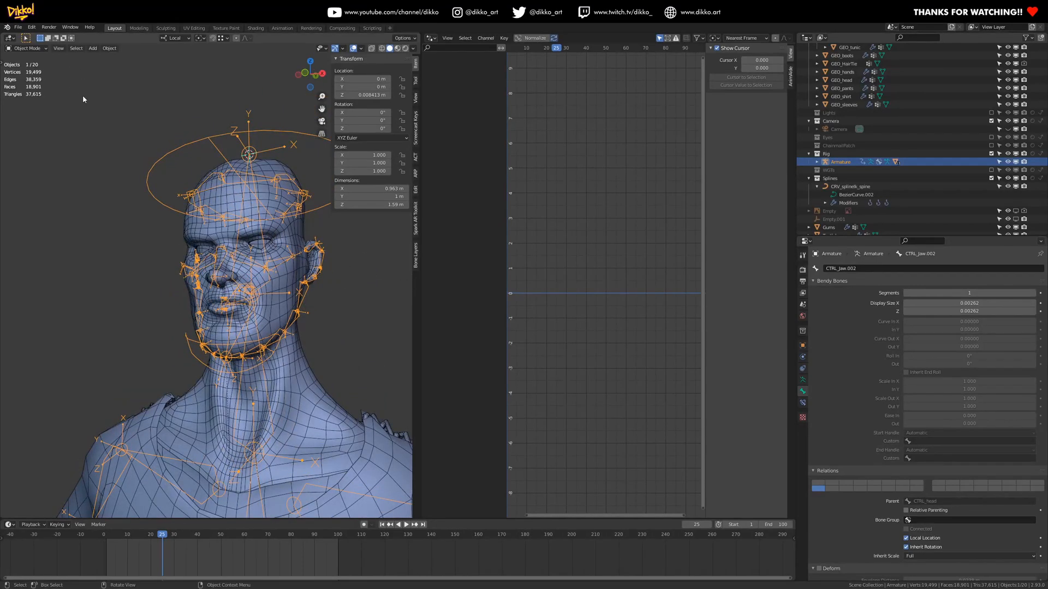
scroll(226, 281, "up", 3)
middle_click_drag(229, 292, 307, 279)
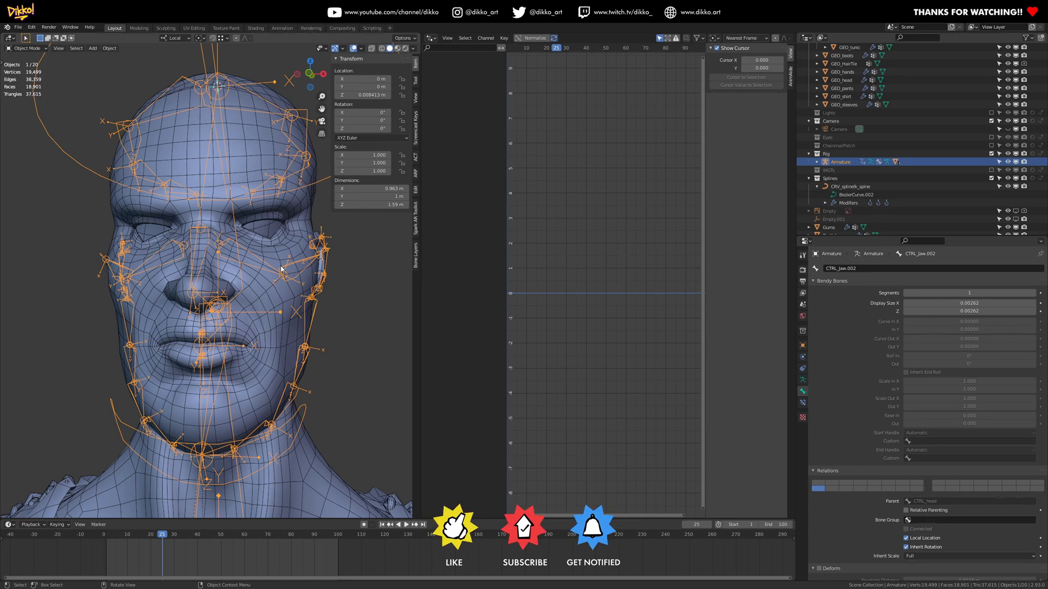
middle_click_drag(281, 268, 221, 415)
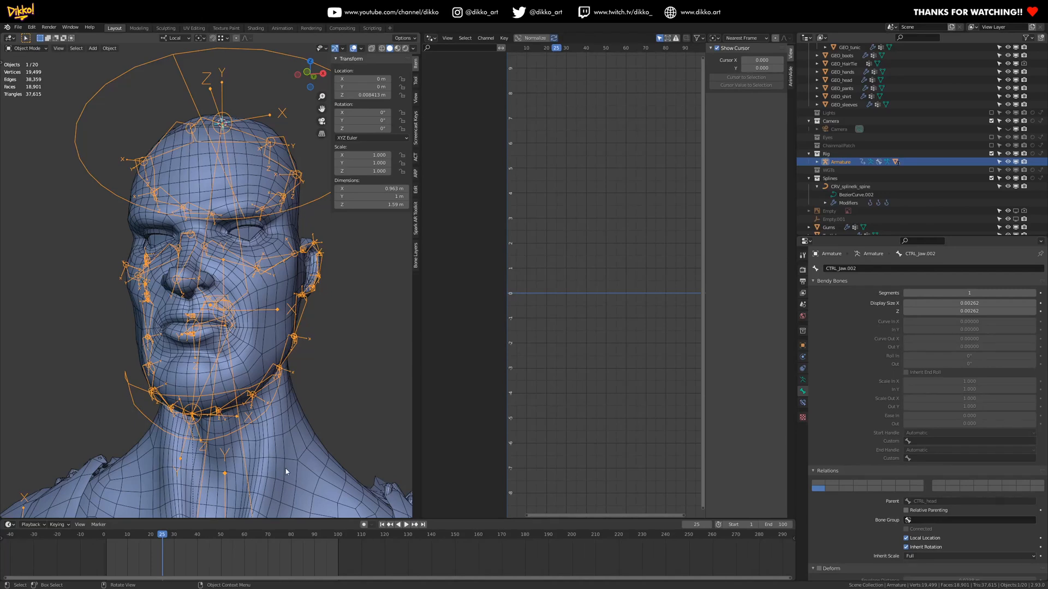
middle_click_drag(202, 376, 232, 370)
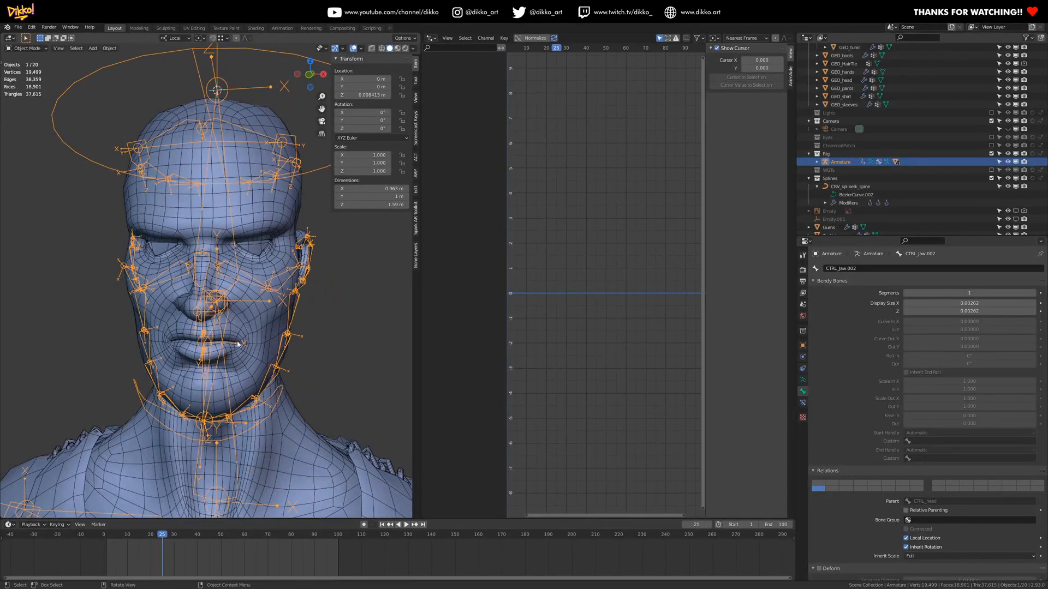
scroll(246, 382, "down", 4)
middle_click_drag(251, 393, 276, 349)
scroll(223, 374, "up", 4)
- Select the GEO_head mesh, show its vertex groups and shape keys, and save the file
left_click(274, 345)
key("ctrl+s")
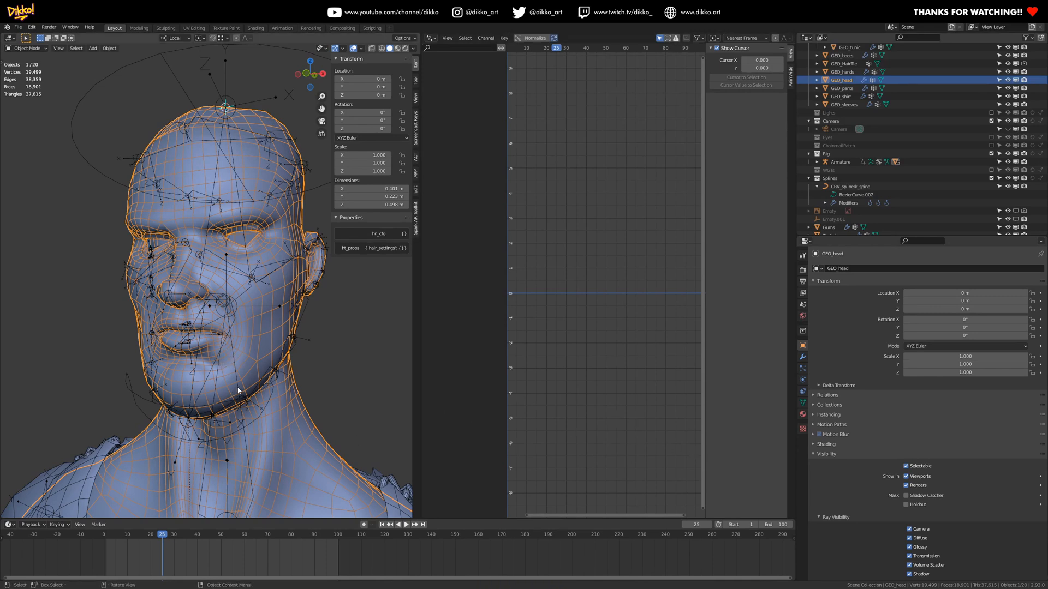
left_click(803, 403)
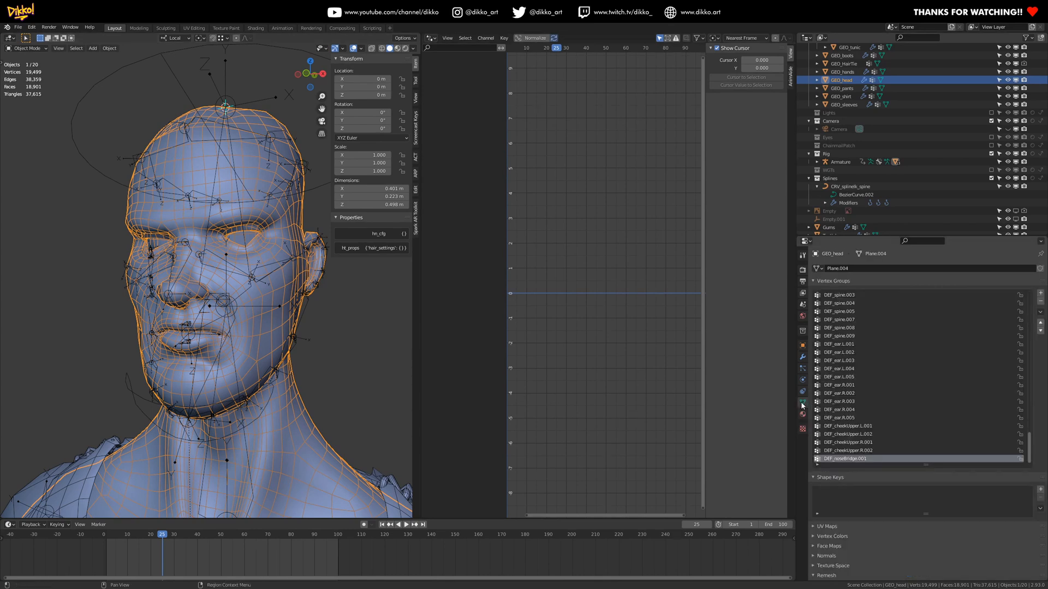
scroll(253, 296, "down", 3)
middle_click_drag(253, 296, 262, 294)
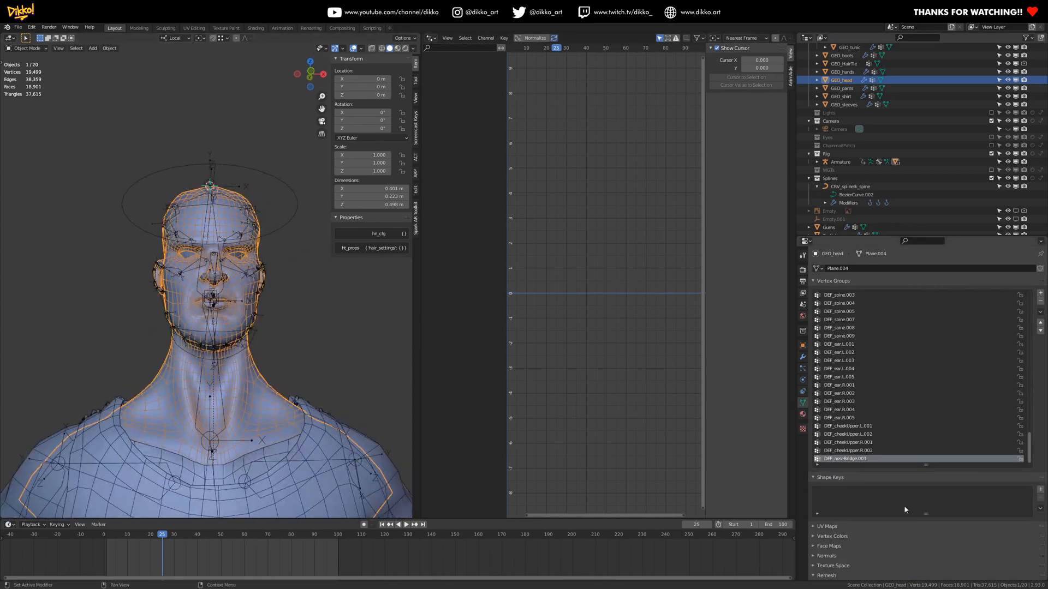
middle_click_drag(240, 358, 239, 319)
key("ctrl+s")
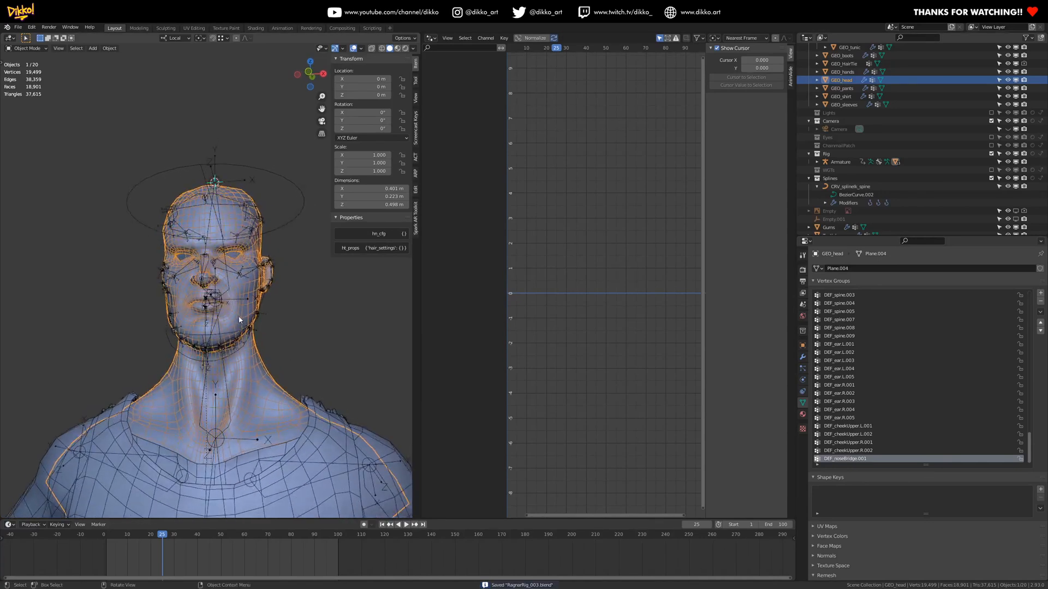
- Isolate the head mesh in local view, inspect the eye area up close, and save the file
key("KP_Divide")
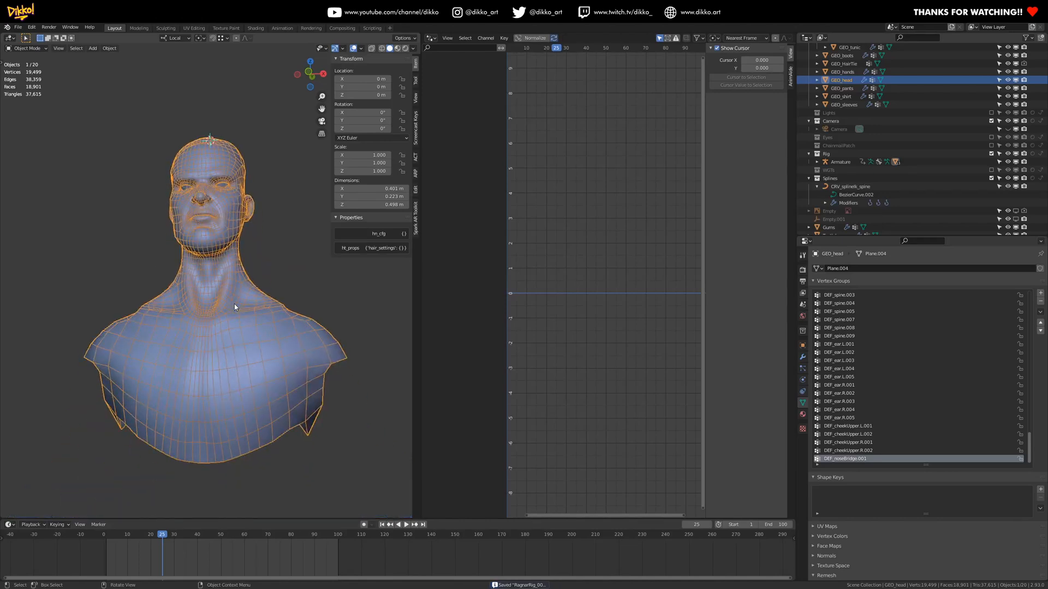
scroll(229, 309, "up", 2)
scroll(229, 311, "up", 2)
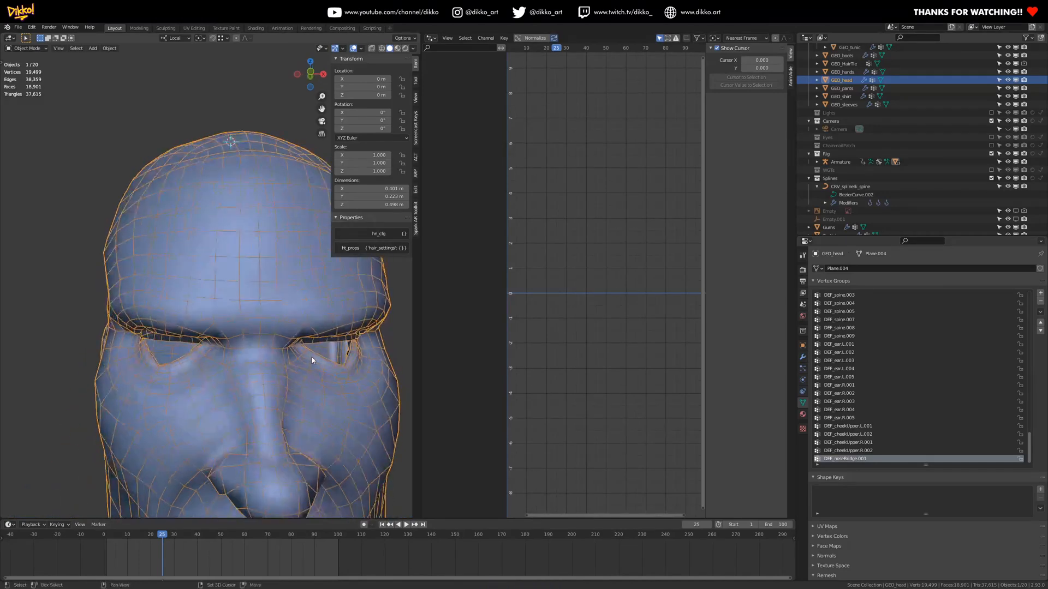
scroll(229, 311, "down", 2)
middle_click_drag(229, 311, 251, 301)
scroll(228, 310, "up", 3)
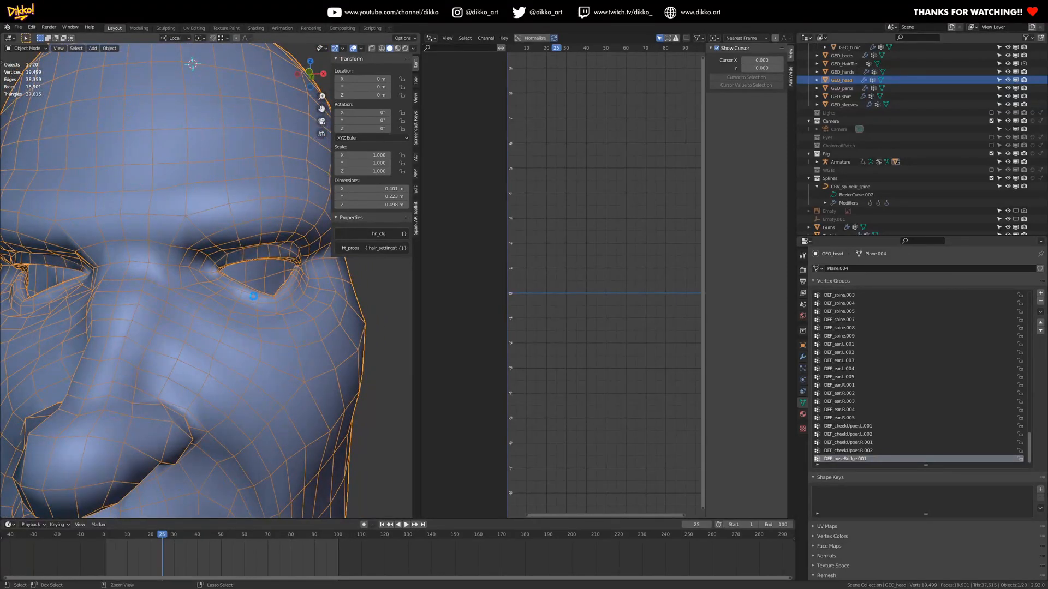
key("ctrl+s")
scroll(244, 259, "down", 8)
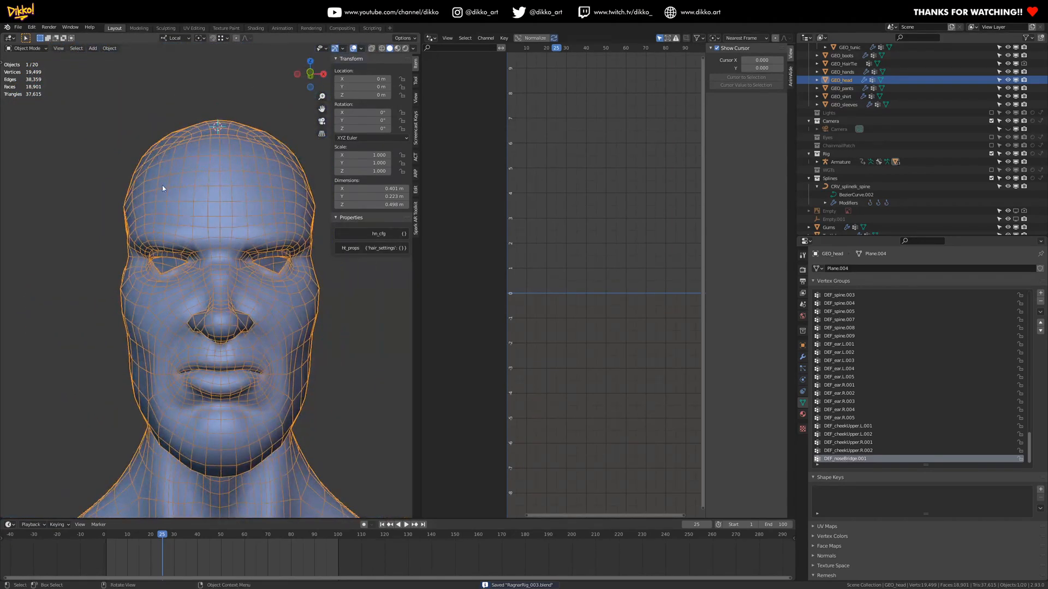
middle_click_drag(177, 303, 149, 177)
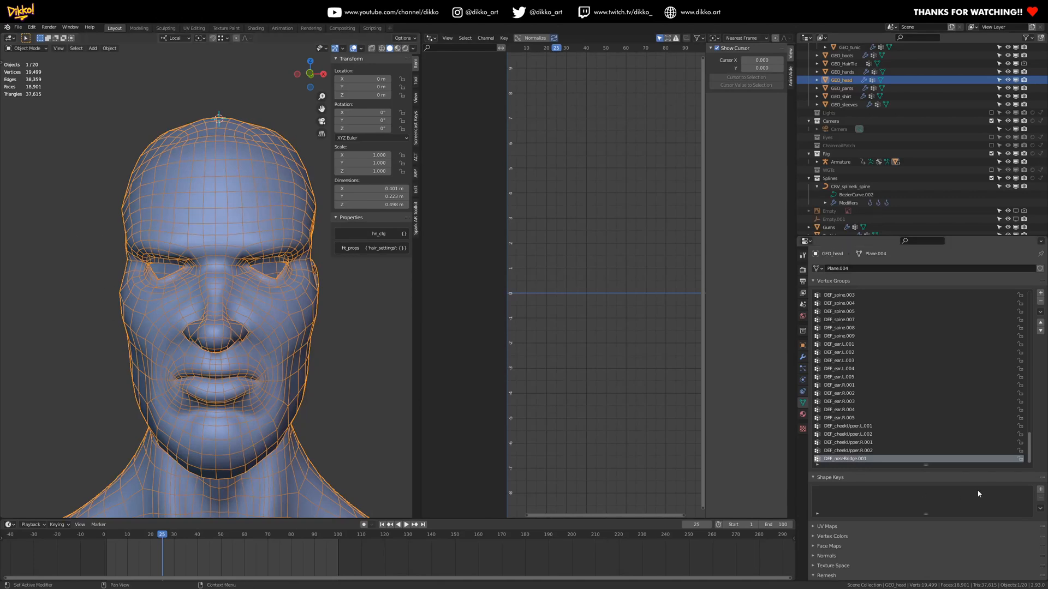
- Add a Basis shape key and a second shape key to the GEO_head mesh
left_click(1040, 491)
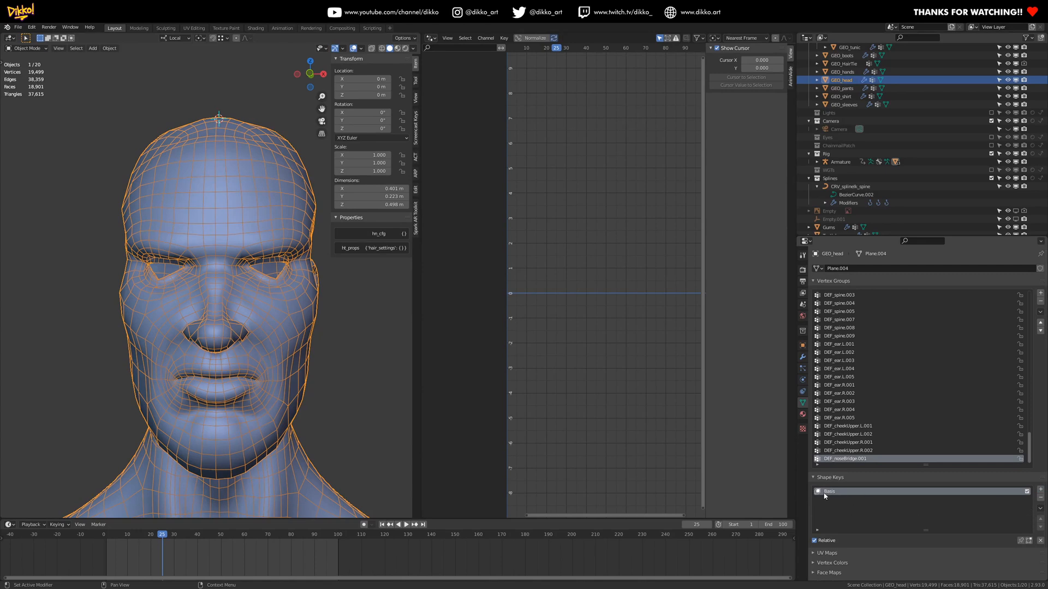
scroll(265, 369, "down", 3)
middle_click_drag(265, 368, 329, 421)
scroll(270, 346, "up", 3)
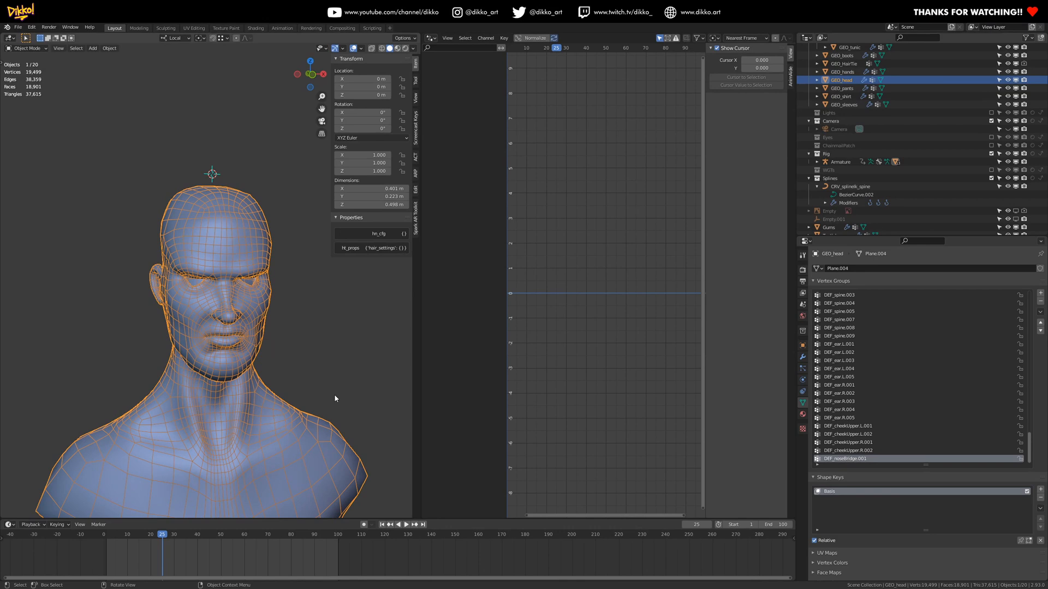
middle_click_drag(329, 390, 225, 350)
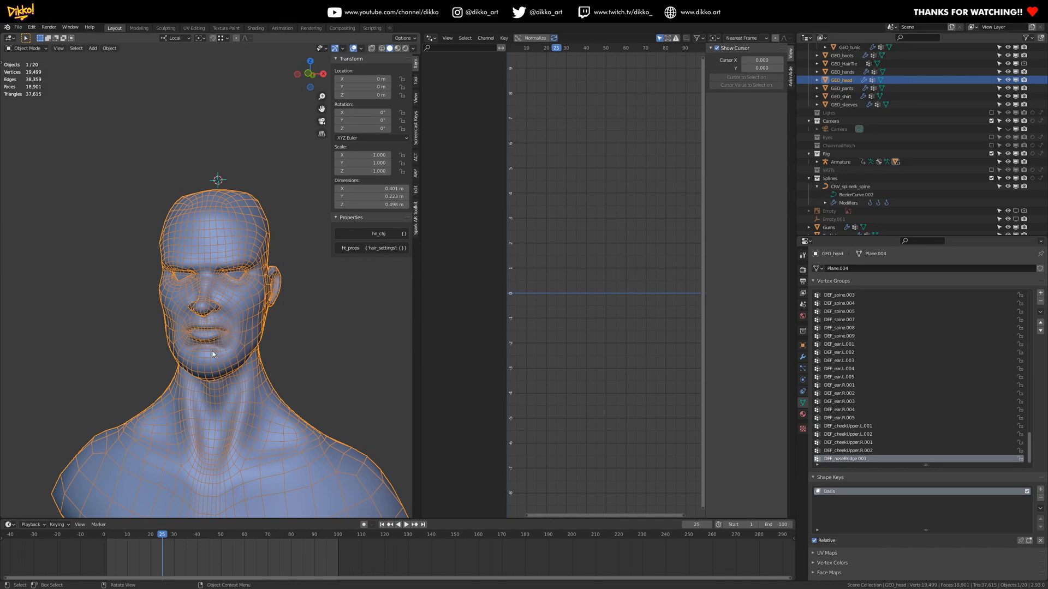
mouse_move(218, 309)
middle_mouse_down()
mouse_move(193, 306)
mouse_move(200, 315)
middle_mouse_up()
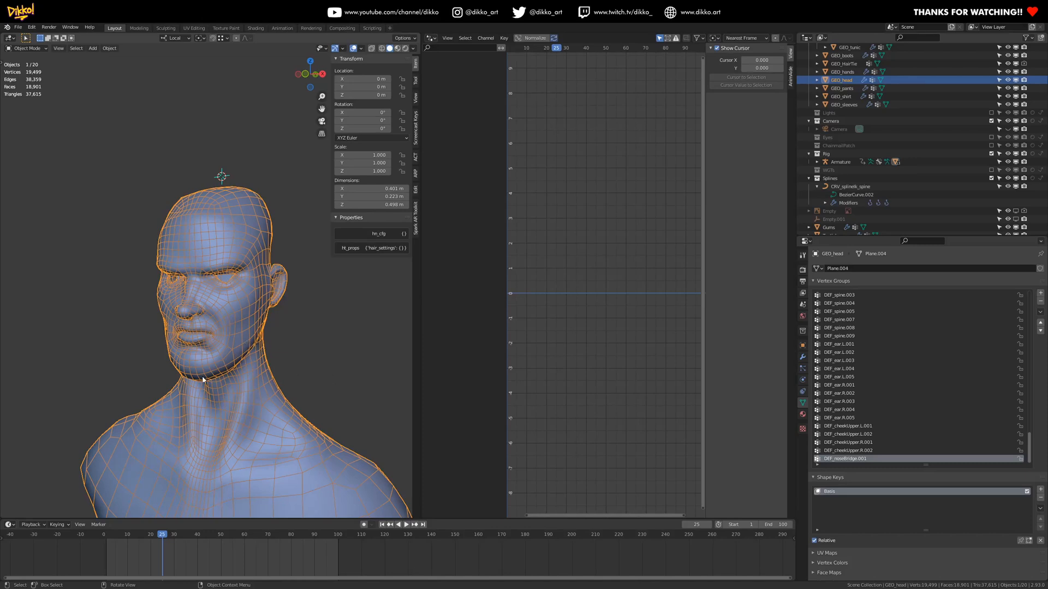
left_click(1041, 492)
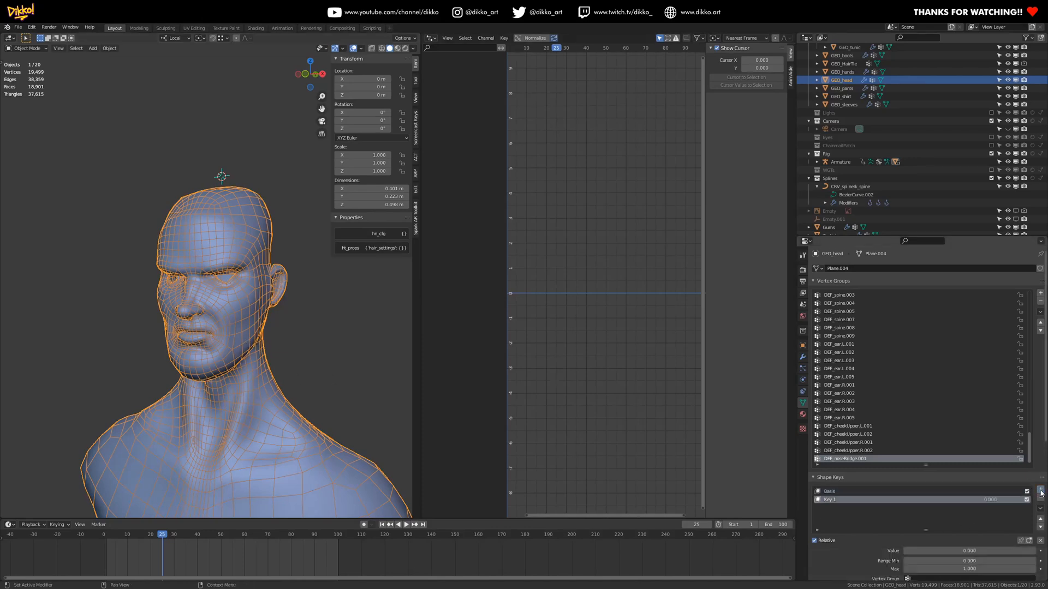
- Rename the second shape key Blink and set its value to 1.000
double_click(832, 501)
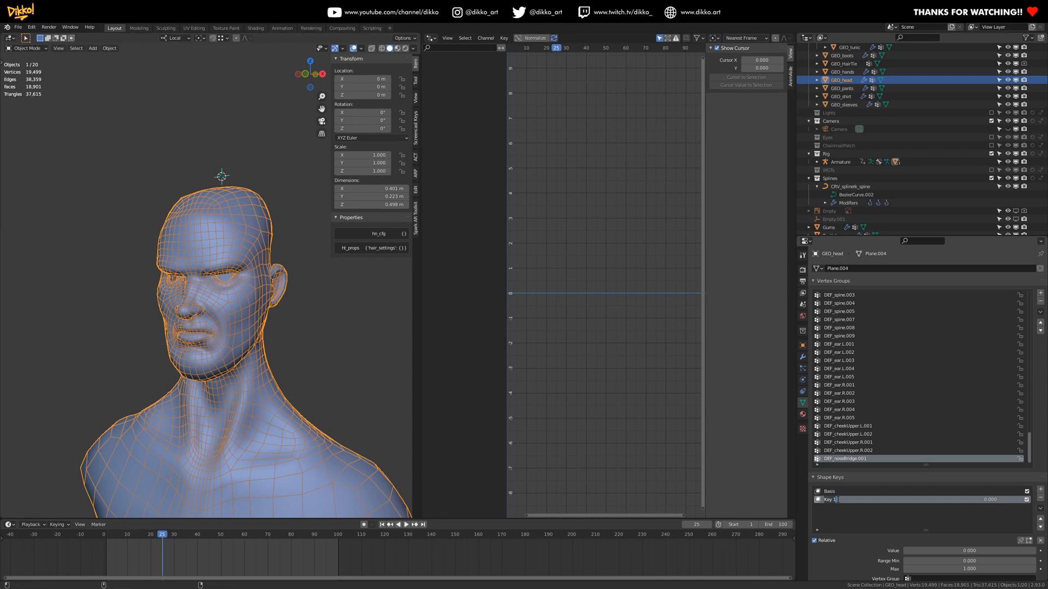
type("Blink")
left_click_drag(916, 550, 1036, 553)
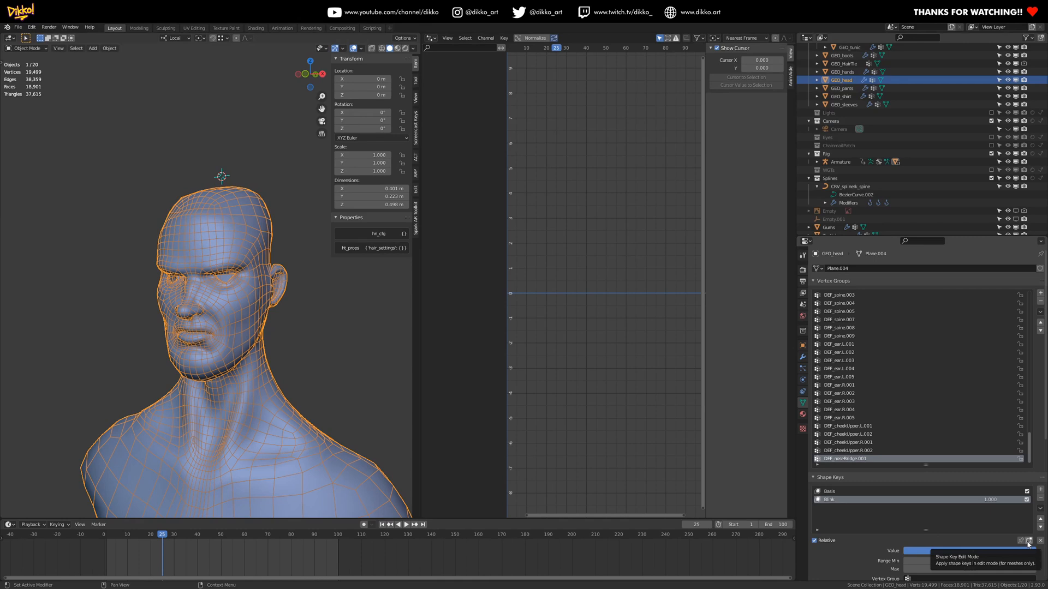
- Turn on Shape Key Edit Mode for the Blink key and save the file
left_click(1028, 542)
scroll(206, 234, "up", 5)
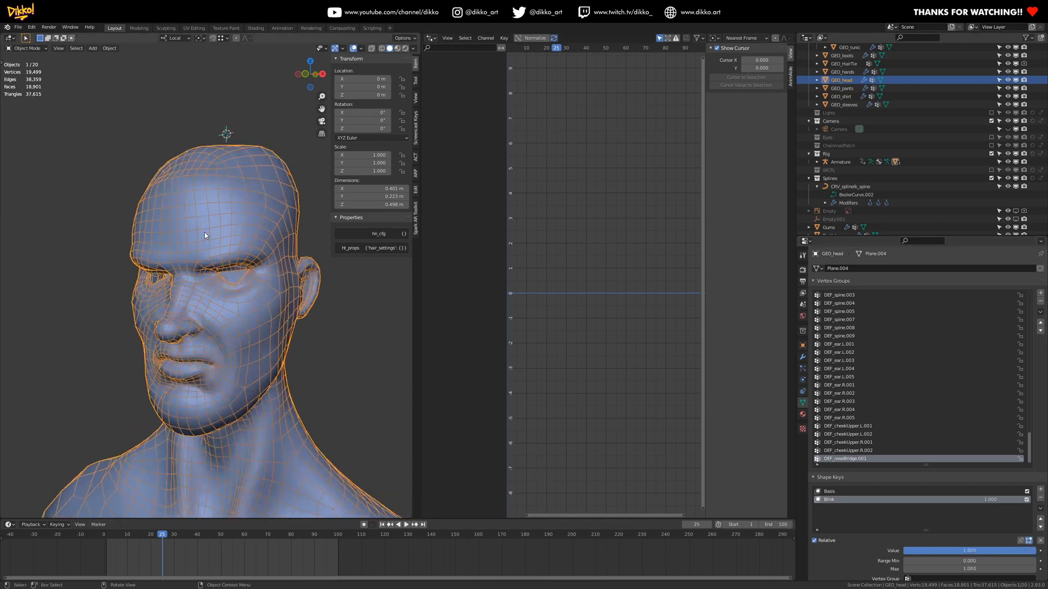
middle_click_drag(224, 242, 247, 279)
key("ctrl+s")
middle_click_drag(246, 297, 208, 301)
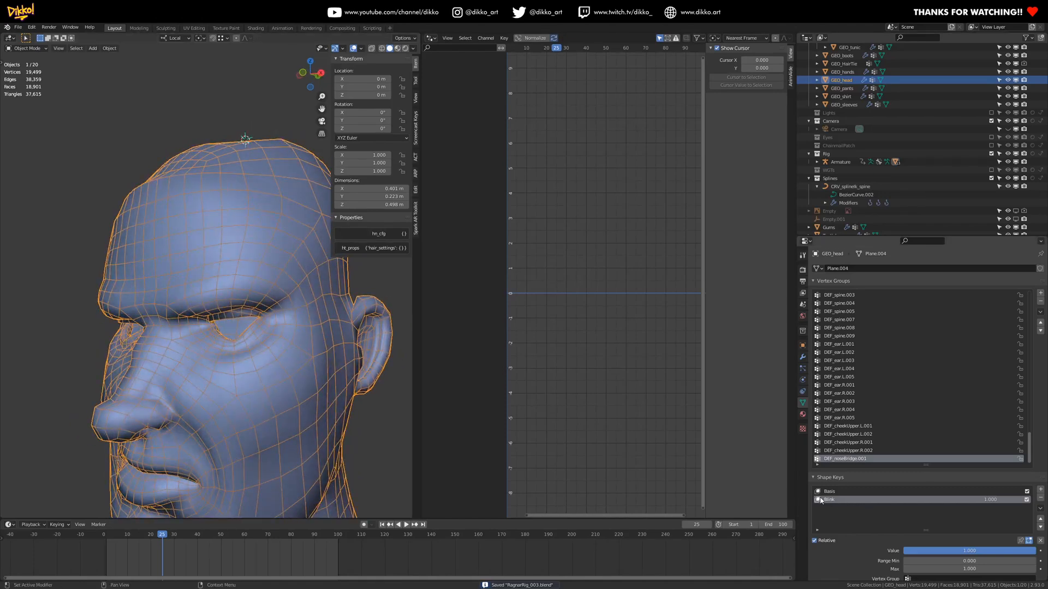
- Examine the eyelid geometry of the head mesh up close in Edit Mode
key("Tab")
middle_click_drag(215, 340, 244, 339)
scroll(256, 339, "up", 3)
scroll(262, 337, "up", 6)
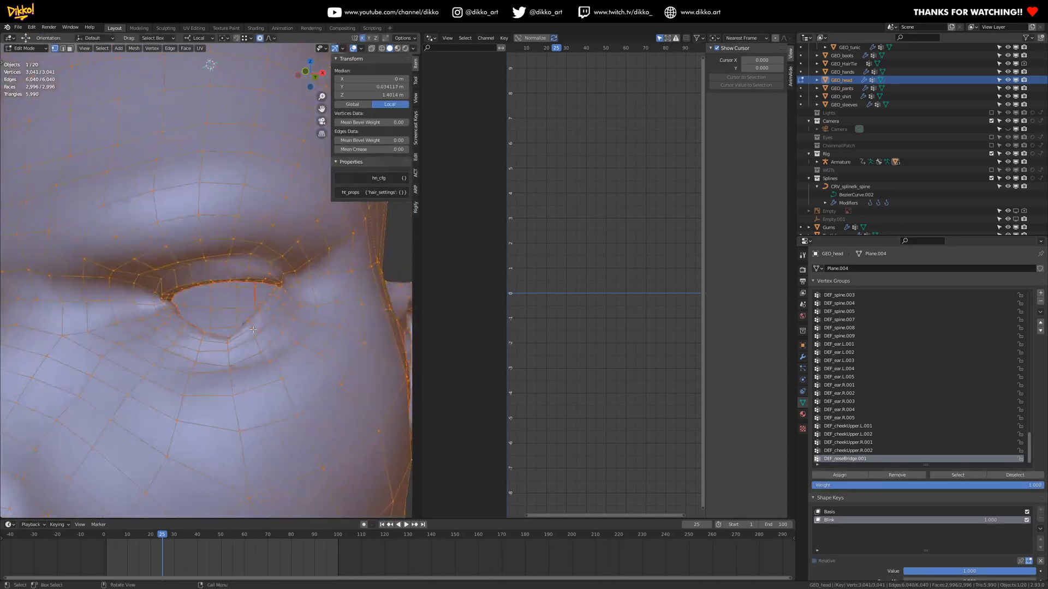
middle_click_drag(176, 296, 243, 303)
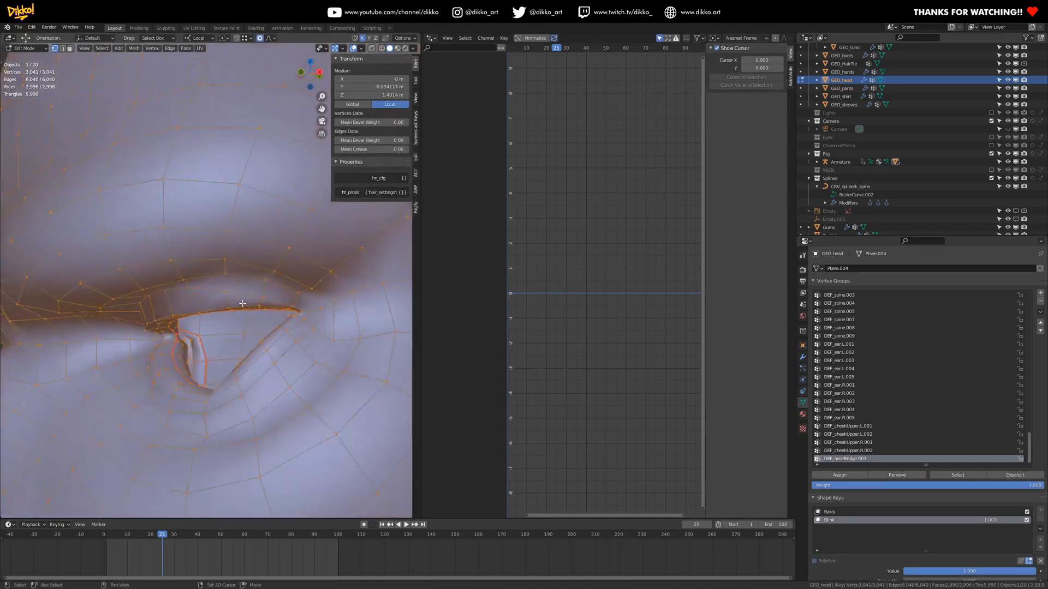
key("Tab")
- Leave local view and enable the Eyes collection
scroll(181, 312, "down", 8)
key("KP_1")
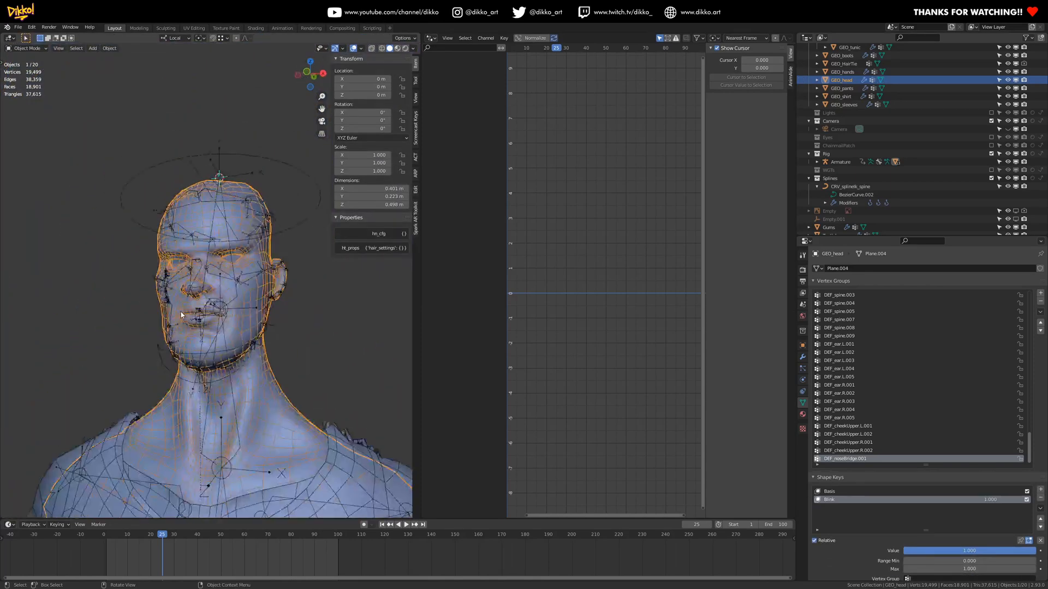
scroll(933, 140, "up", 6)
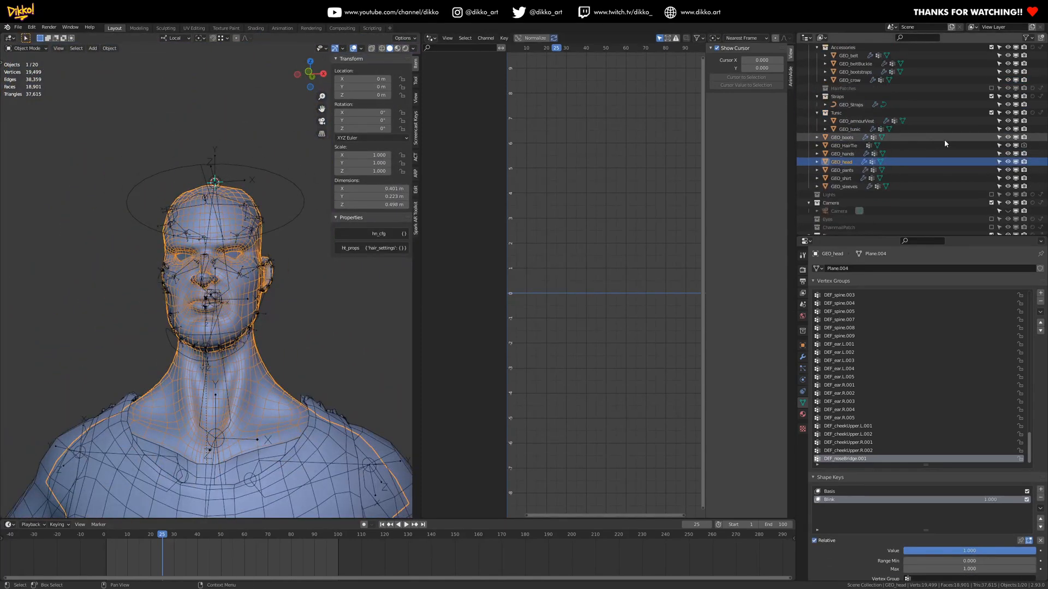
scroll(931, 158, "down", 6)
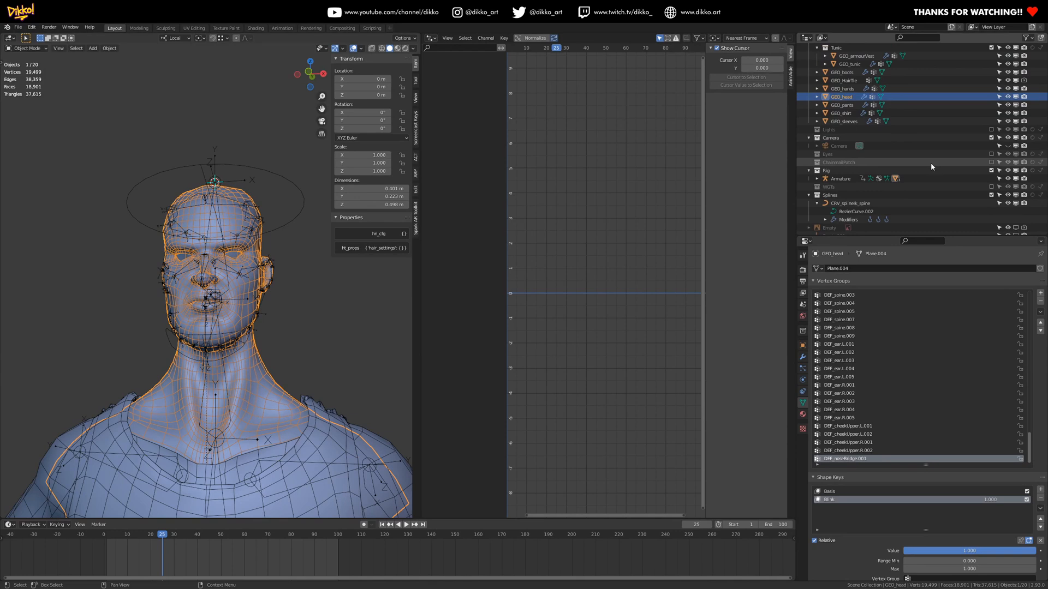
scroll(902, 168, "up", 6)
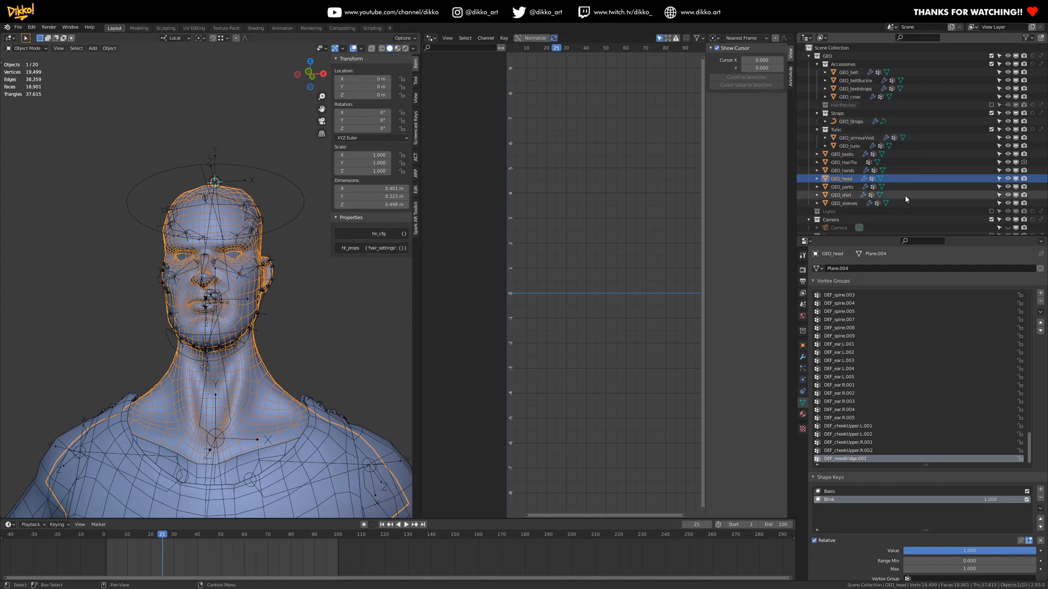
scroll(871, 206, "down", 1)
scroll(871, 207, "down", 3)
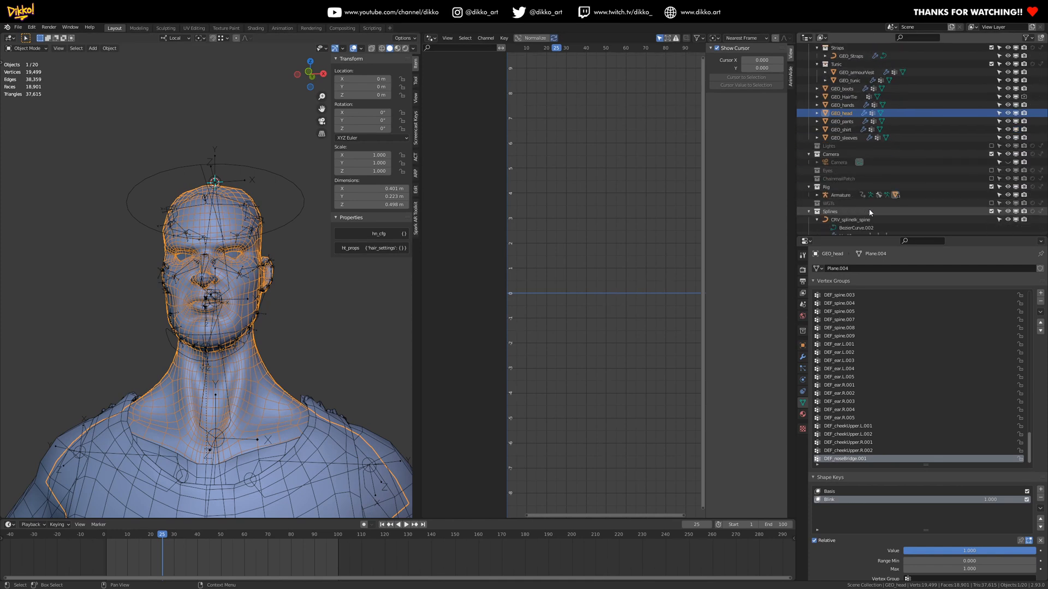
left_click(992, 171)
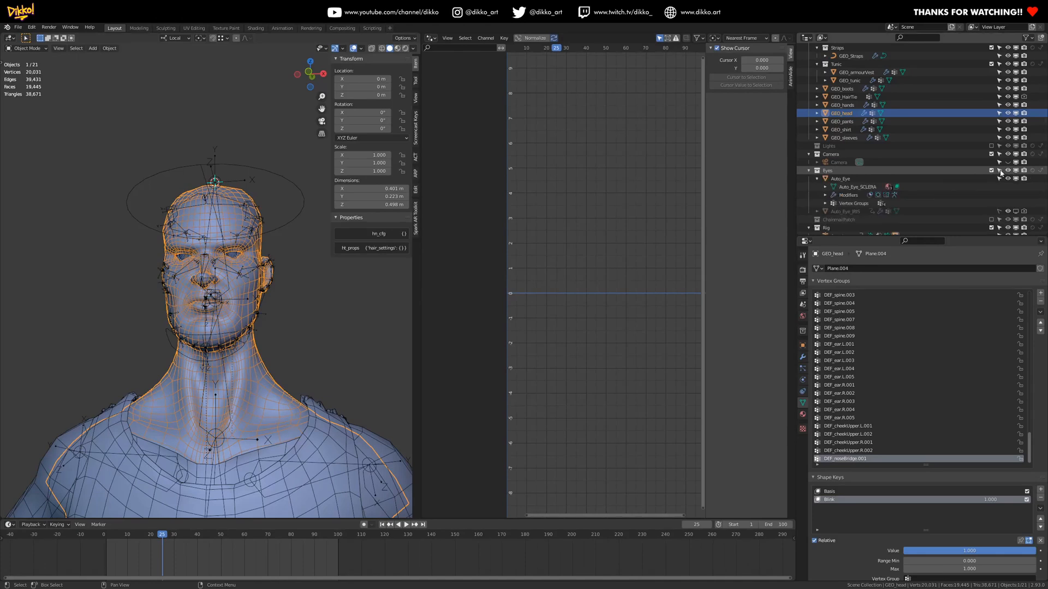
- Select the Auto_Eye object together with the GEO_head mesh and isolate both in local view
left_click(853, 179)
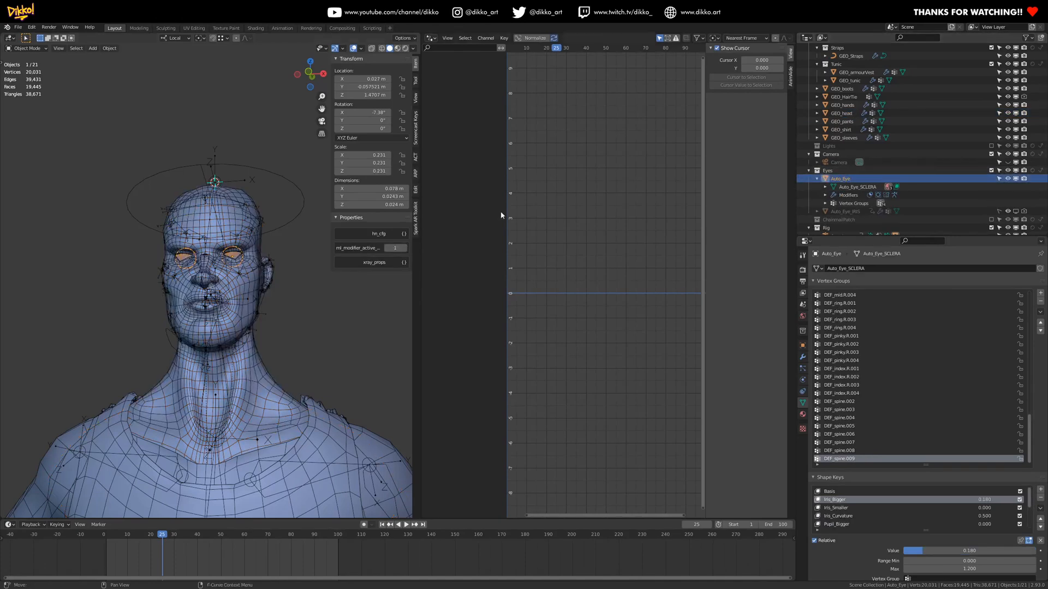
key("KP_Decimal")
left_click(71, 269)
middle_click_drag(70, 269, 215, 272)
scroll(261, 234, "up", 3)
middle_click_drag(260, 233, 226, 288)
left_click(252, 285)
left_click(296, 277, "shift")
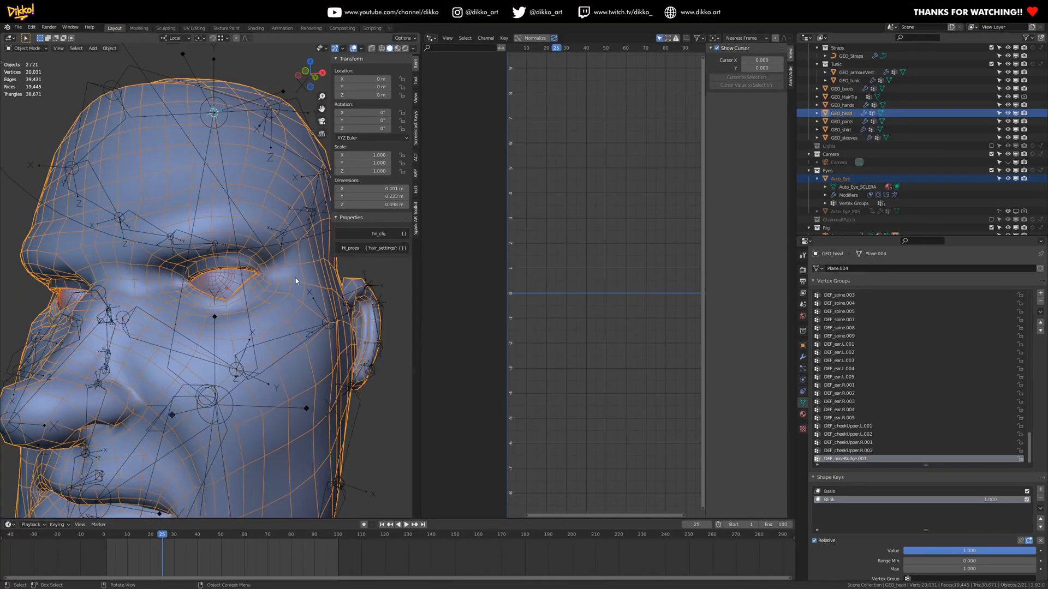
key("KP_Decimal")
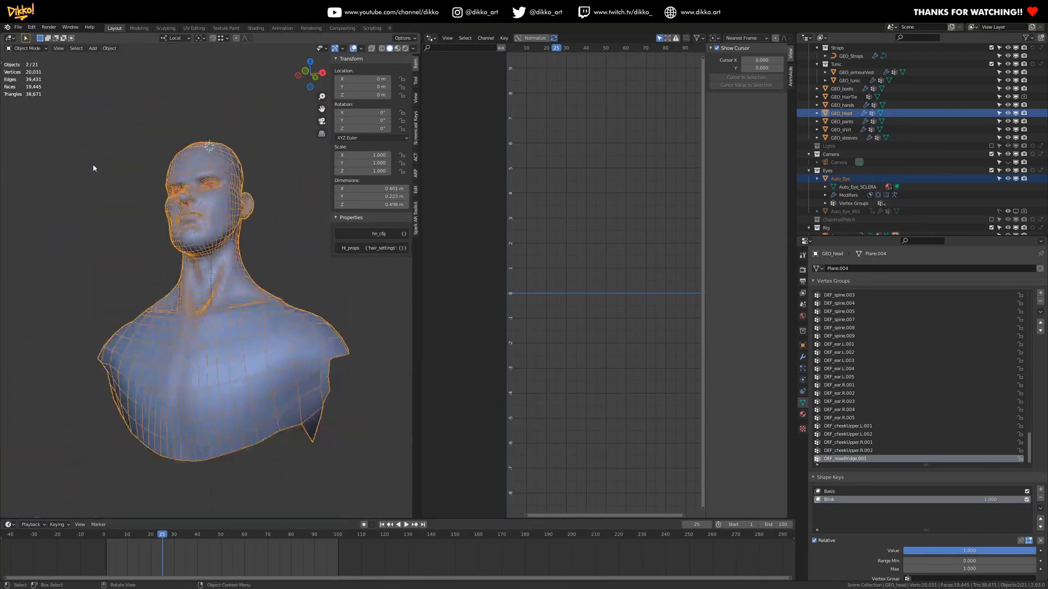
middle_click_drag(140, 151, 129, 285)
scroll(142, 284, "up", 8)
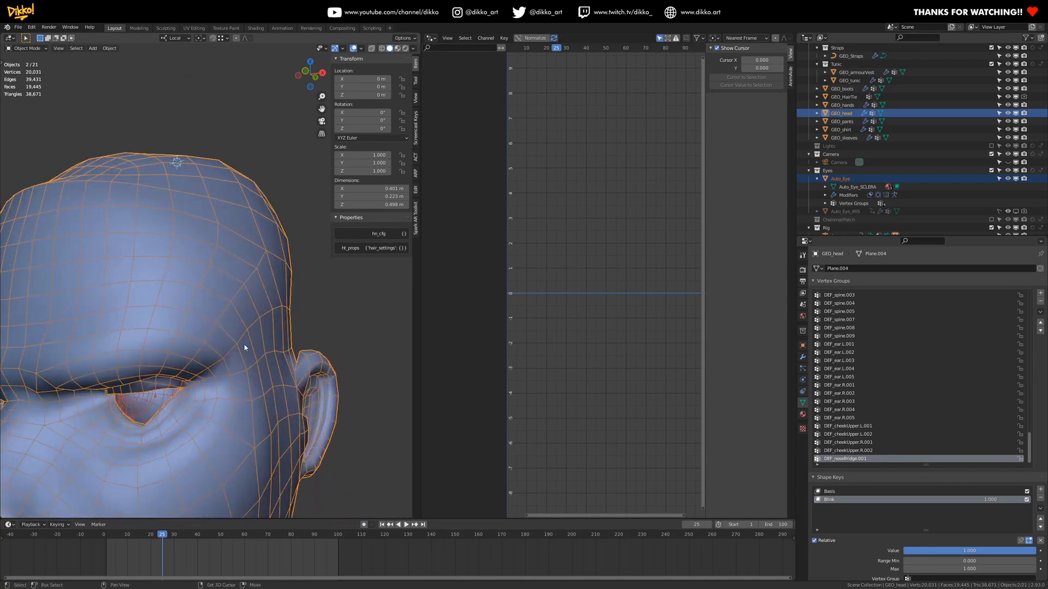
scroll(241, 263, "up", 6)
- Select only the GEO_head mesh and enter Edit Mode at the character's left eye
left_click(238, 263)
left_click(239, 260)
key("Tab")
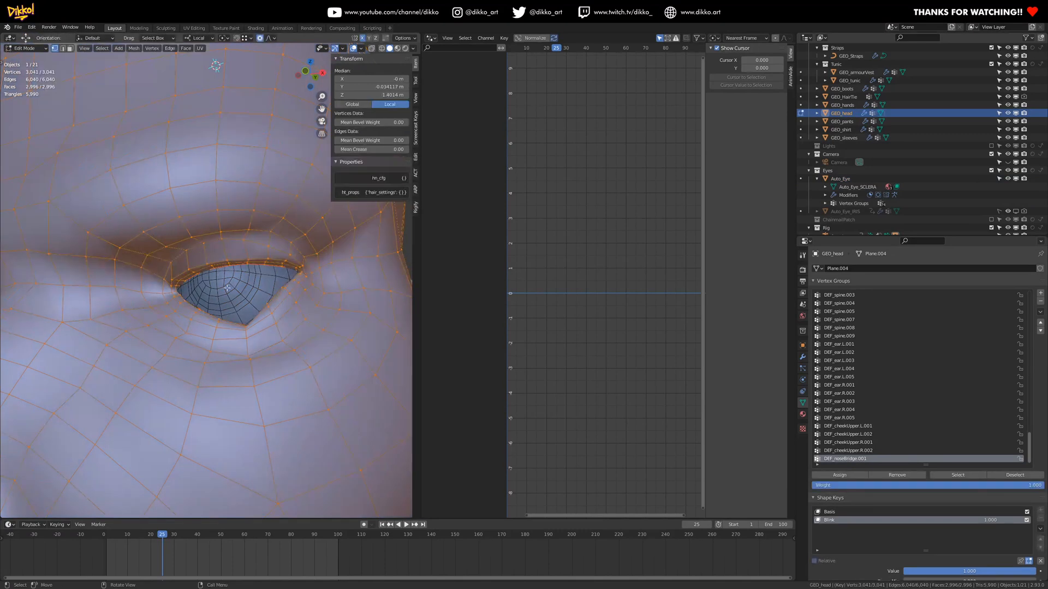
scroll(227, 288, "up", 3)
key("KP_1")
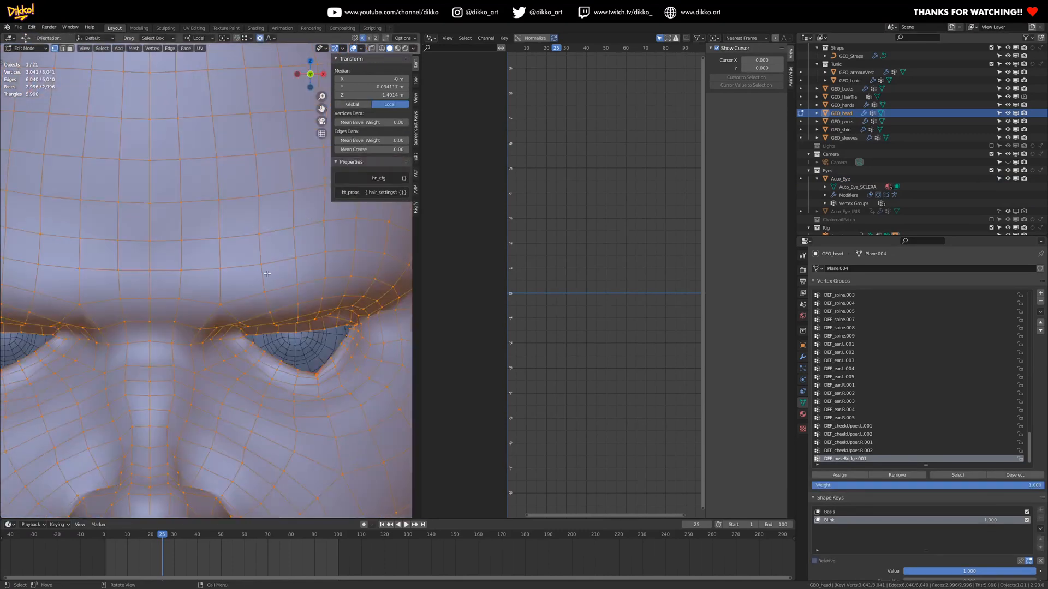
scroll(267, 274, "up", 5)
middle_click_drag(267, 273, 141, 271)
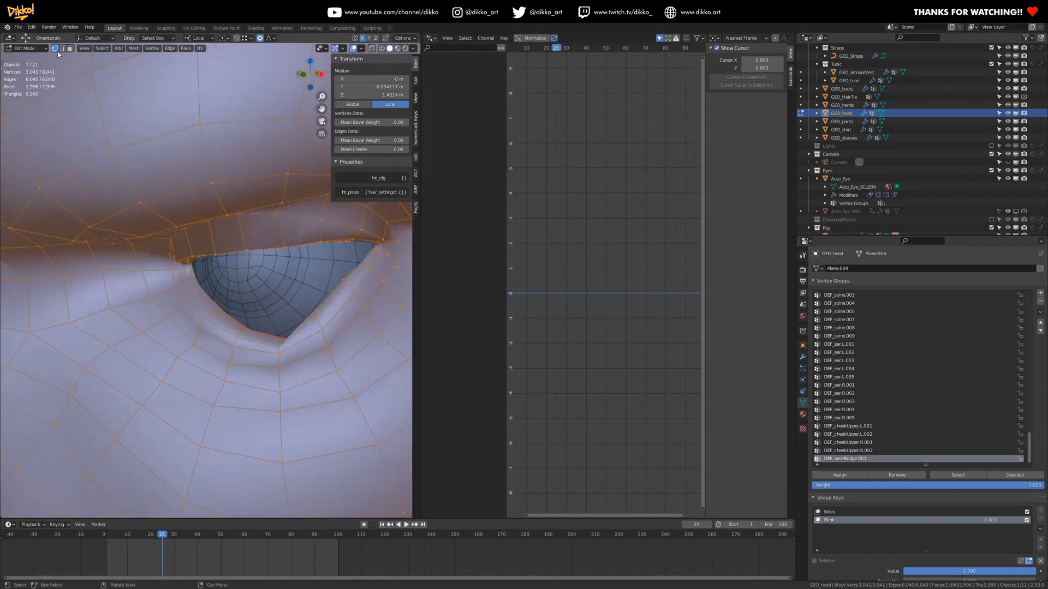
- Raise the middle vertices of the left lower eyelid about 0.0051 m along local Z with proportional editing at size 0.013
middle_click_drag(177, 217, 230, 322, "shift")
left_click(193, 299)
left_click(238, 327, "shift")
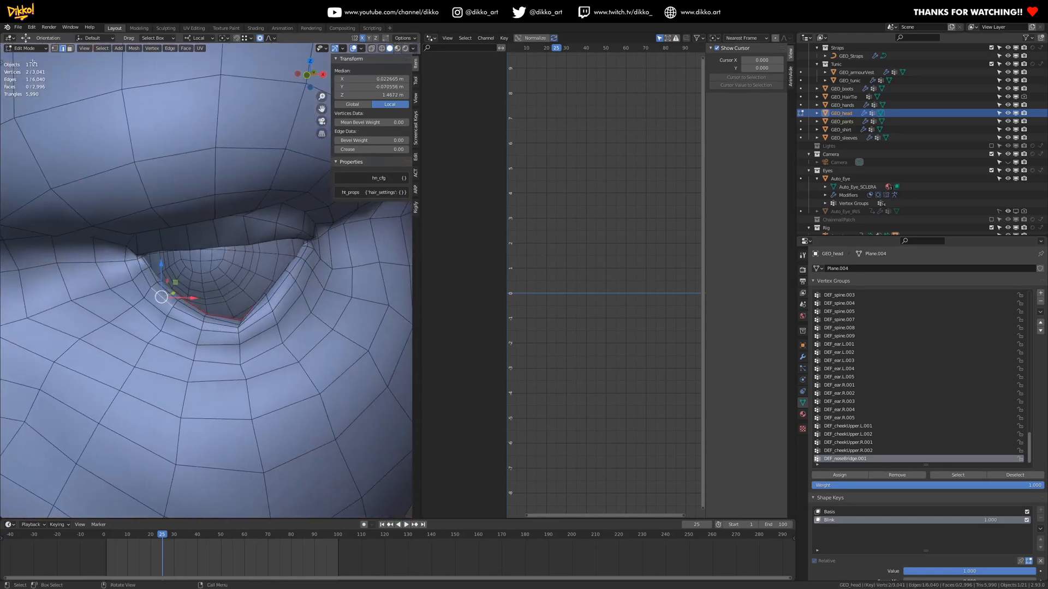
left_click(238, 327, "shift")
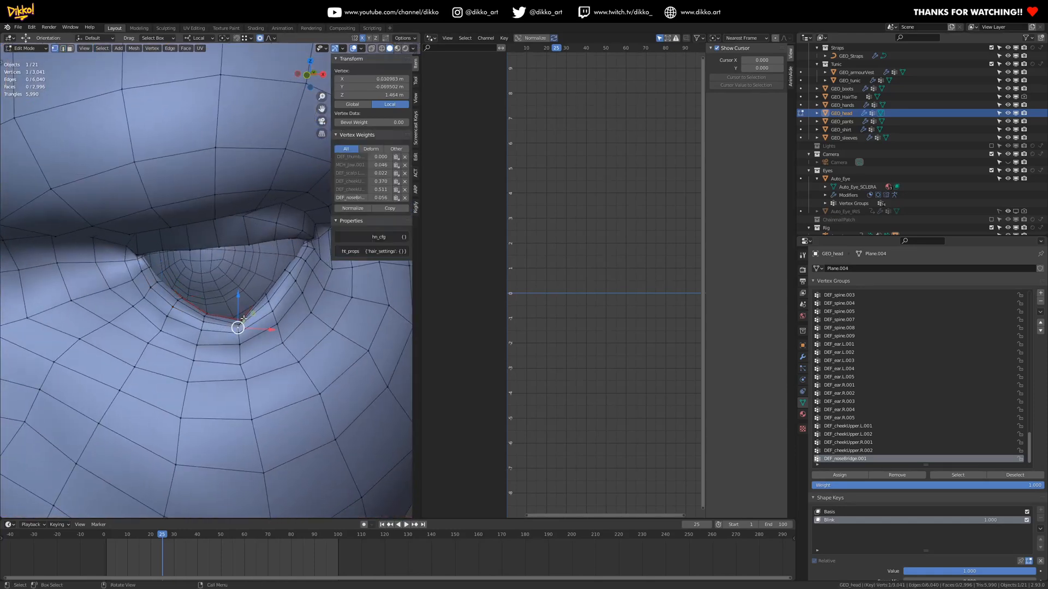
key("g")
key("z")
key("z")
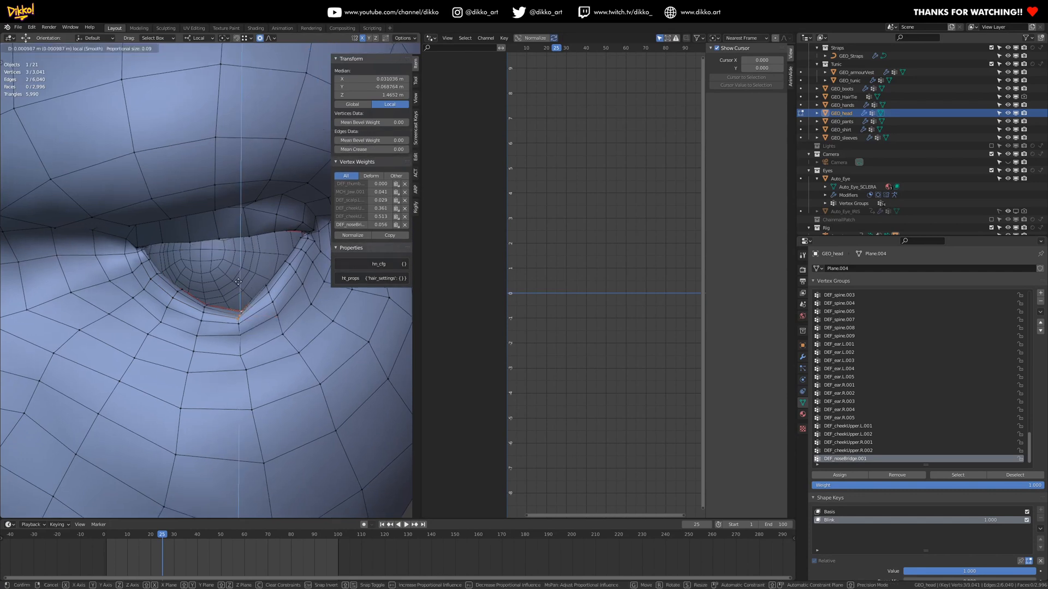
scroll(235, 282, "up", 14)
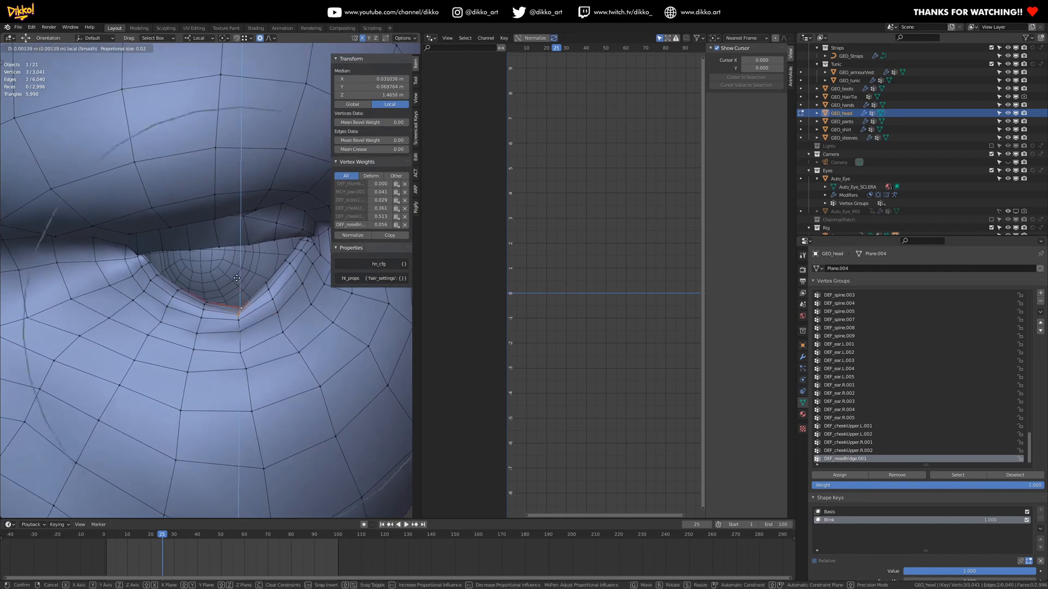
left_click(244, 245)
- Move the same lower-eyelid vertices slightly higher along local Z with a proportional size of 0.011
scroll(244, 244, "down", 5)
mouse_move(244, 245)
middle_mouse_down()
mouse_move(218, 251)
mouse_move(251, 245)
middle_mouse_up()
middle_click_drag(88, 225, 69, 257)
middle_click_drag(212, 291, 224, 306)
scroll(228, 312, "up", 3)
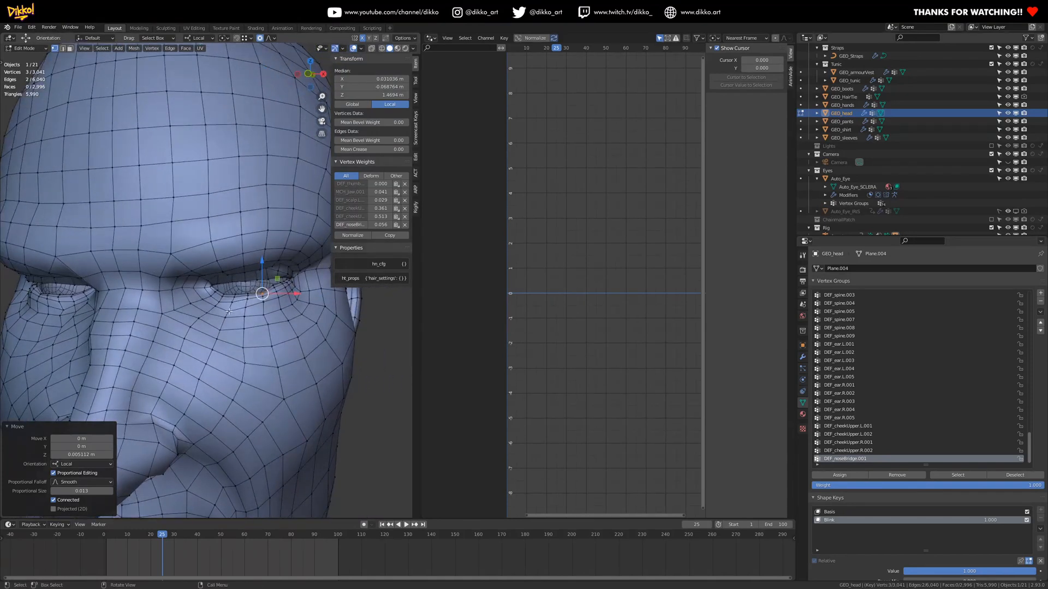
scroll(279, 314, "up", 2)
middle_click_drag(252, 331, 235, 309)
key("g")
key("z")
left_click(281, 275)
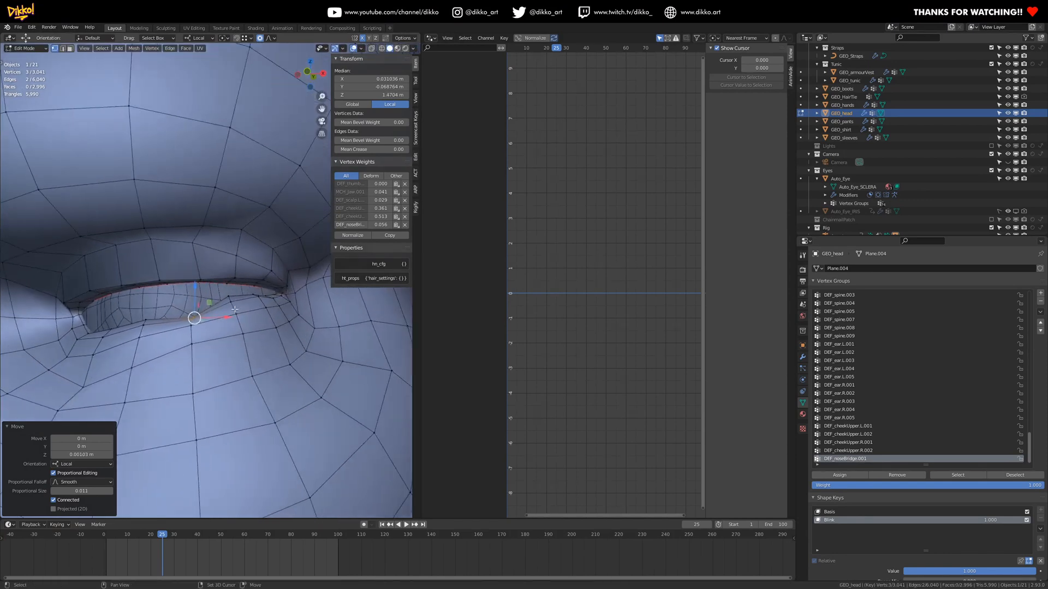
left_click(230, 297)
key("g")
key("z")
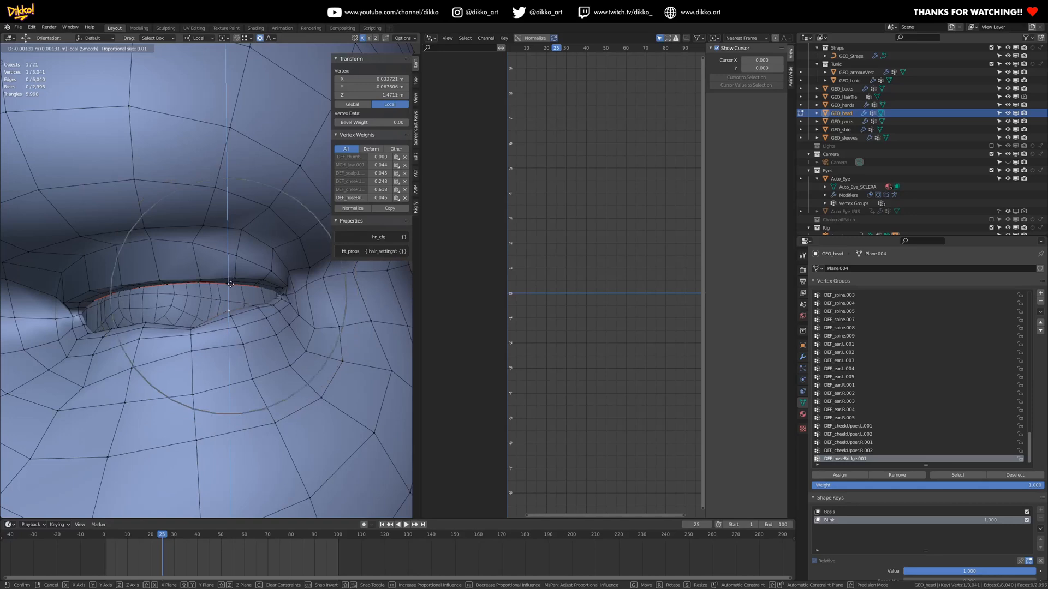
left_click(239, 276)
key("ctrl+z")
key("g")
right_click(241, 279)
- Adjust the vertices on the outer part of the left lower eyelid along Z with a smaller proportional influence
left_click(231, 302, "shift")
key("g")
key("z")
scroll(235, 311, "up", 9)
left_click(235, 313)
- Select vertices on the inner part of the left lower eyelid and move them up along Z
middle_click_drag(260, 299, 213, 309)
left_click(174, 309)
left_click(176, 318)
scroll(191, 305, "up", 3)
left_click(162, 334, "shift")
middle_click_drag(164, 344, 289, 344)
key("g")
key("z")
left_click(221, 330)
- Select the next lower-eyelid vertices toward the inner eye corner and shift them along Z
left_click(294, 368)
left_click(293, 355, "shift")
left_click(285, 357, "shift")
key("g")
key("z")
left_click(249, 360)
- Raise the three lower-eyelid vertices beside the inner eye corner about 0.00086 m along Z with proportional size 0.004
left_click(247, 358)
left_click(244, 369, "shift")
left_click(242, 355, "shift")
key("g")
key("z")
left_click(242, 348)
middle_click_drag(219, 344, 158, 327)
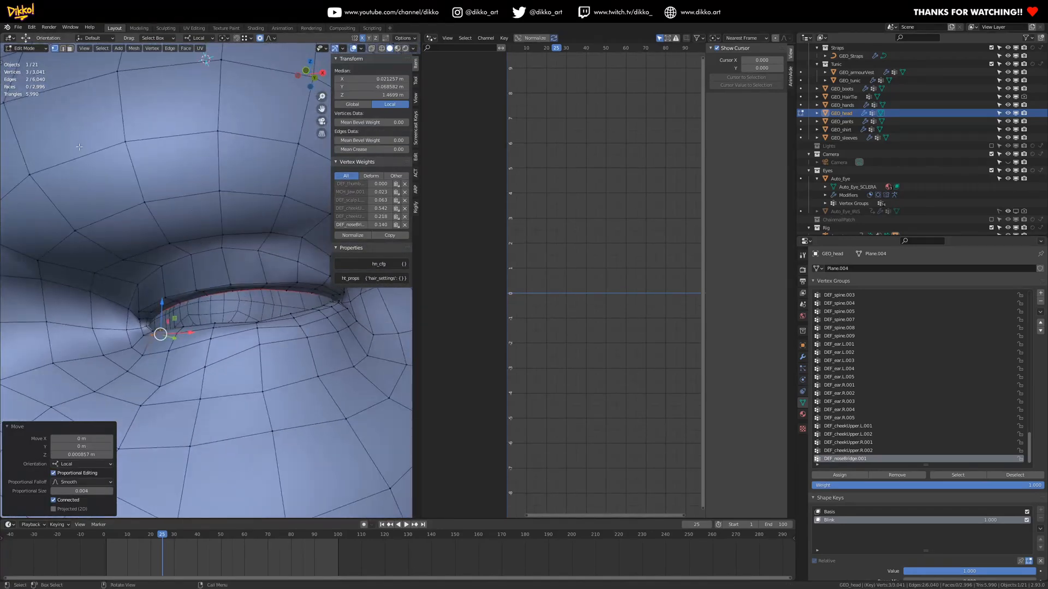
- Select the two face loops around the left eyelid rim and flatten them along local Z, scaling by 0.125 and again by -0.070
left_click(70, 48)
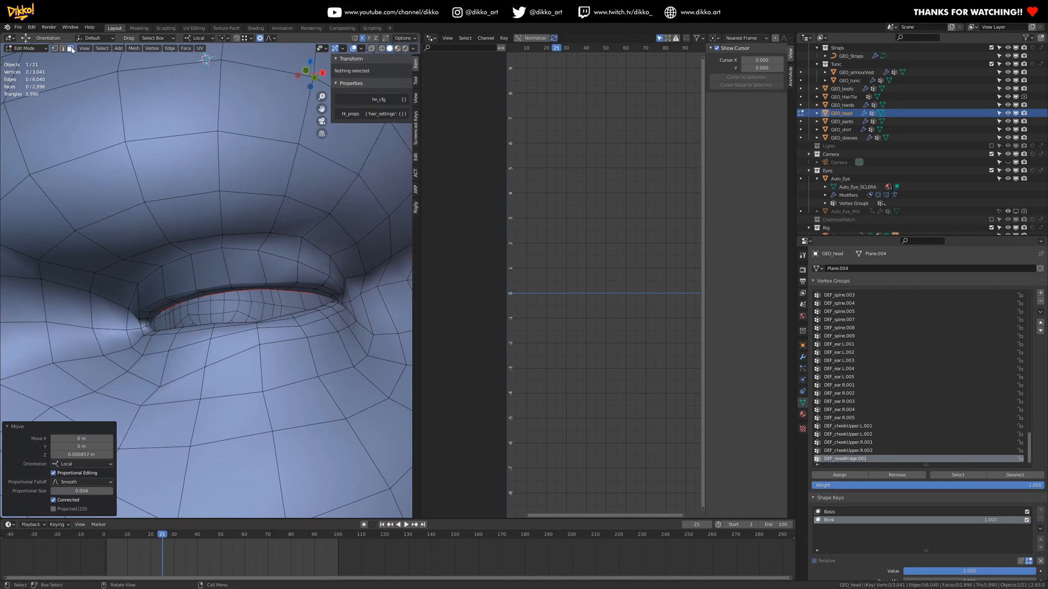
left_click(200, 294, "alt")
left_click(203, 293, "alt")
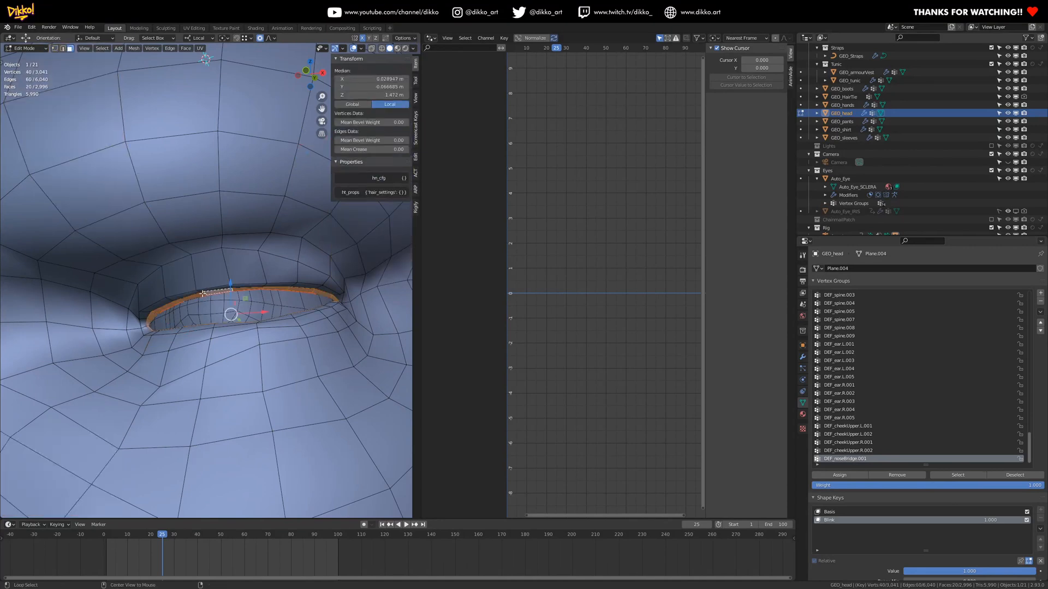
left_click(201, 292, "alt+shift")
middle_click_drag(202, 294, 278, 308)
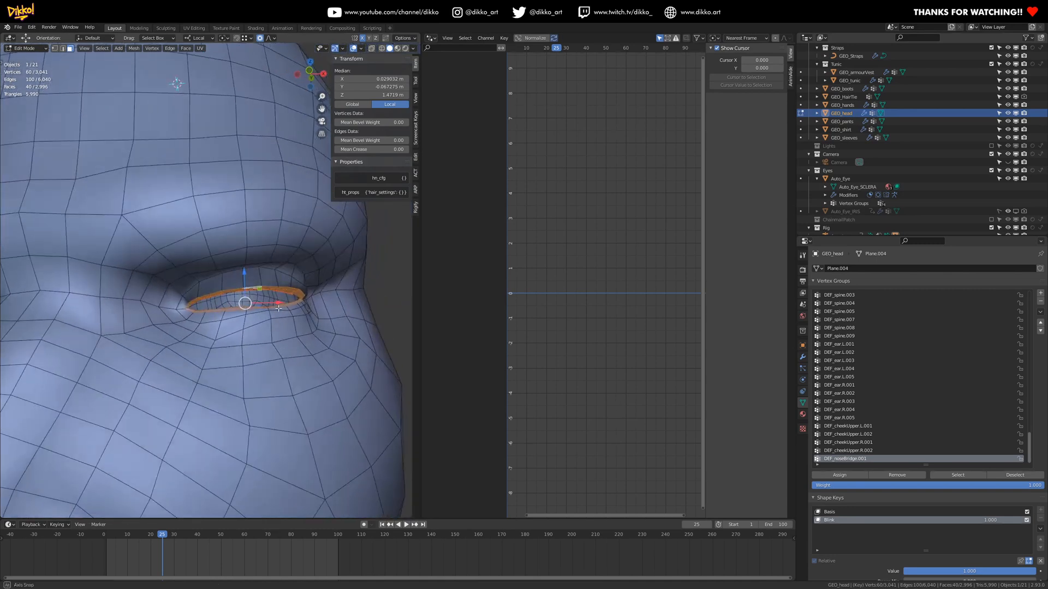
key("s")
key("z")
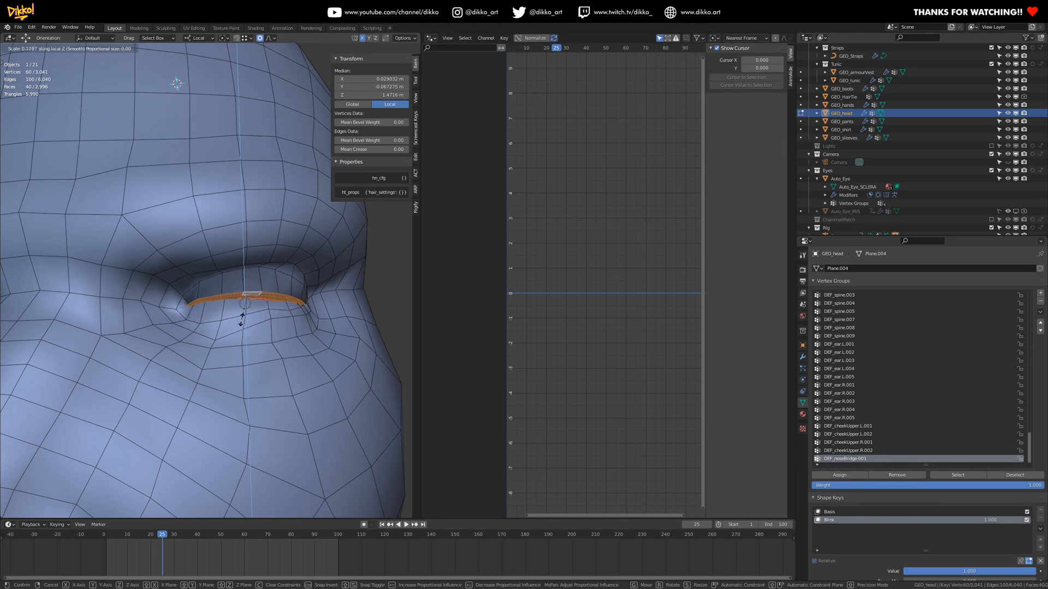
left_click(241, 317)
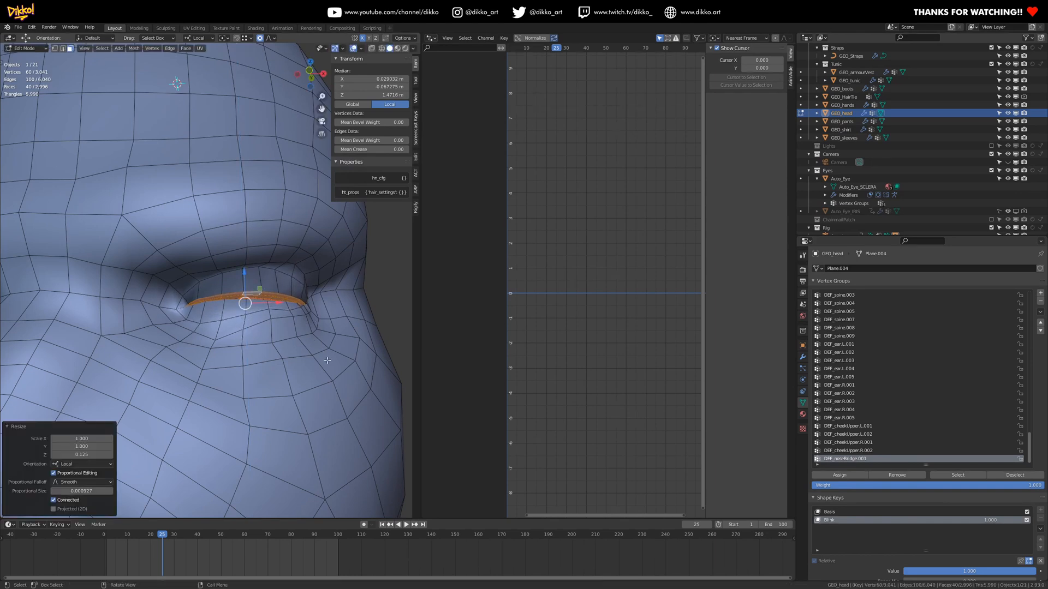
key("s")
key("z")
left_click(240, 306)
- Rotate the flattened eyelid loops -10.7° around local Y and turn them back slightly to fit the closed lid
middle_click_drag(240, 306, 332, 337)
key("r")
key("y")
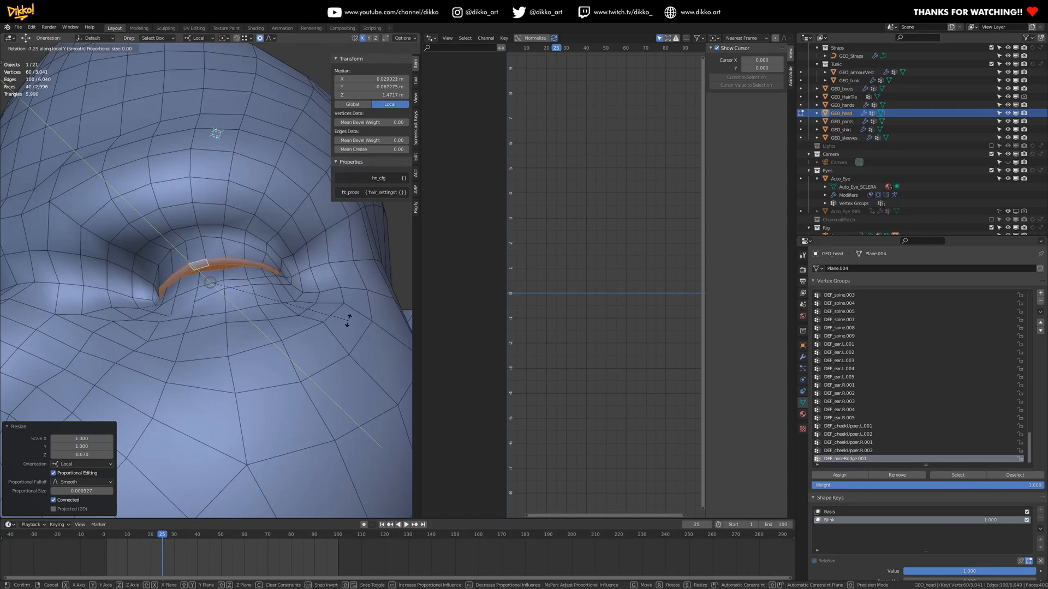
left_click(350, 311)
scroll(351, 311, "down", 5)
middle_click_drag(350, 311, 345, 386)
key("r")
key("y")
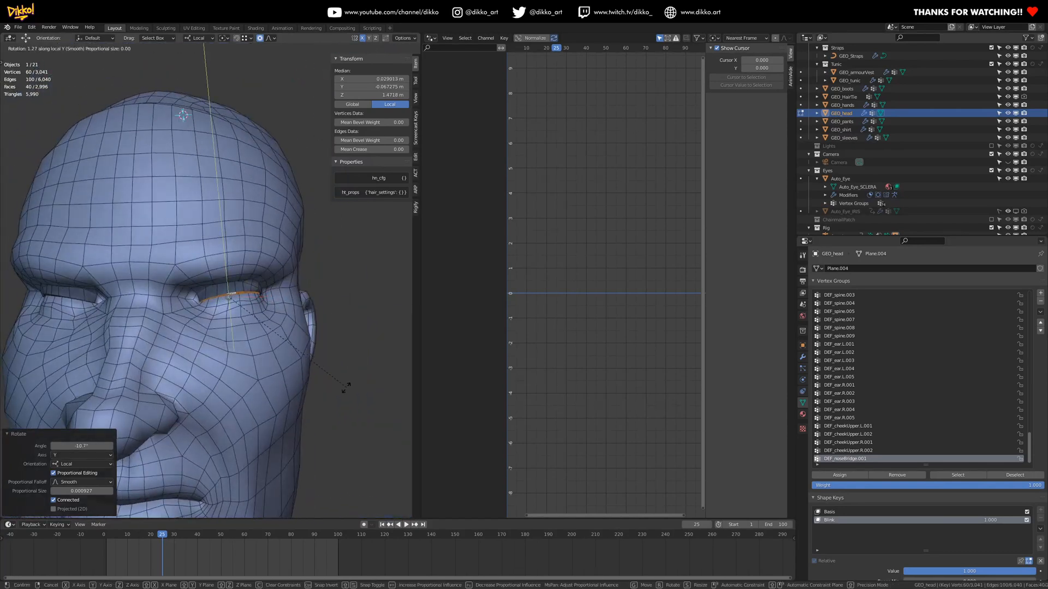
left_click(342, 390)
scroll(218, 303, "up", 6)
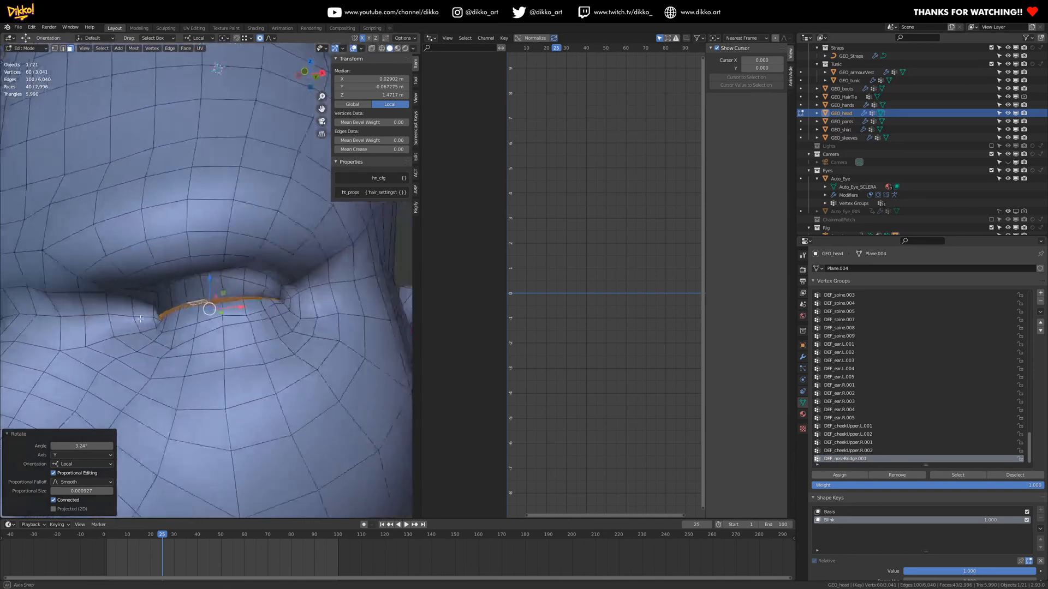
- Select the edge loop just outside the left eyelid rim and even it out with the Smooth tool
left_click(197, 266, "alt+shift")
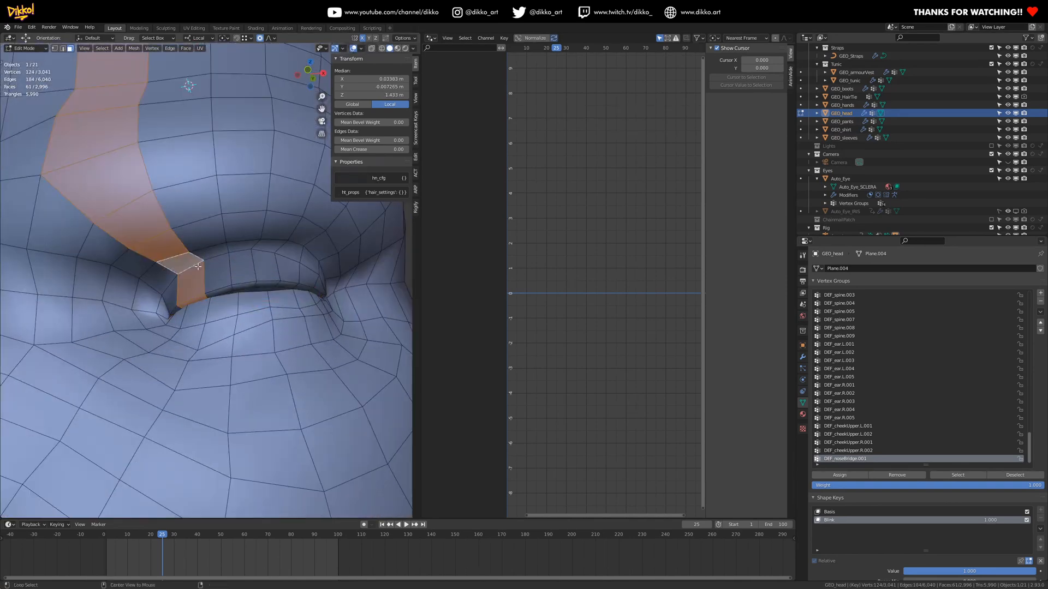
left_click(62, 48, "shift")
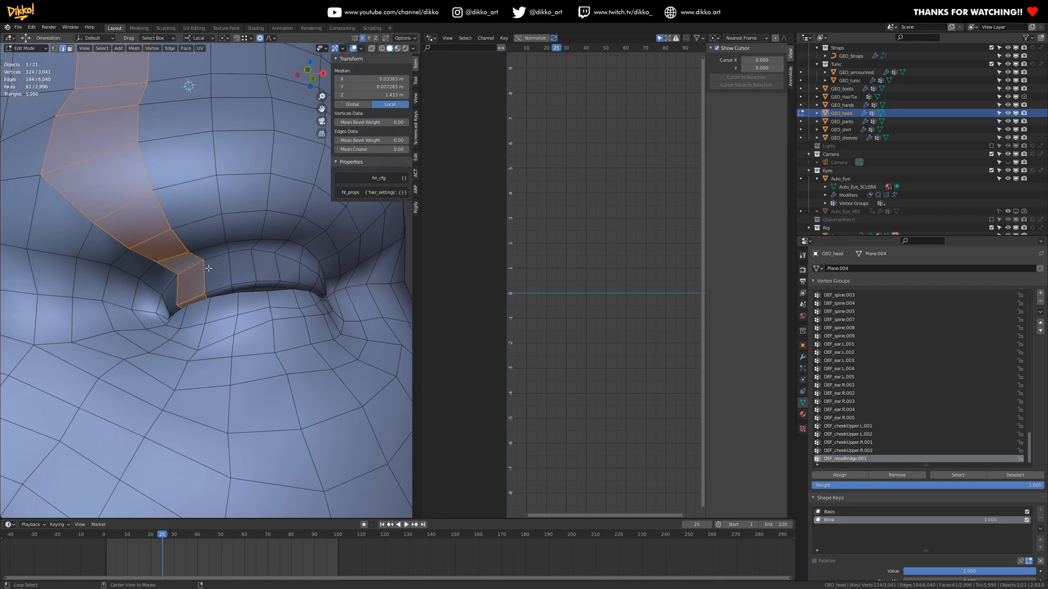
left_click(248, 275, "alt")
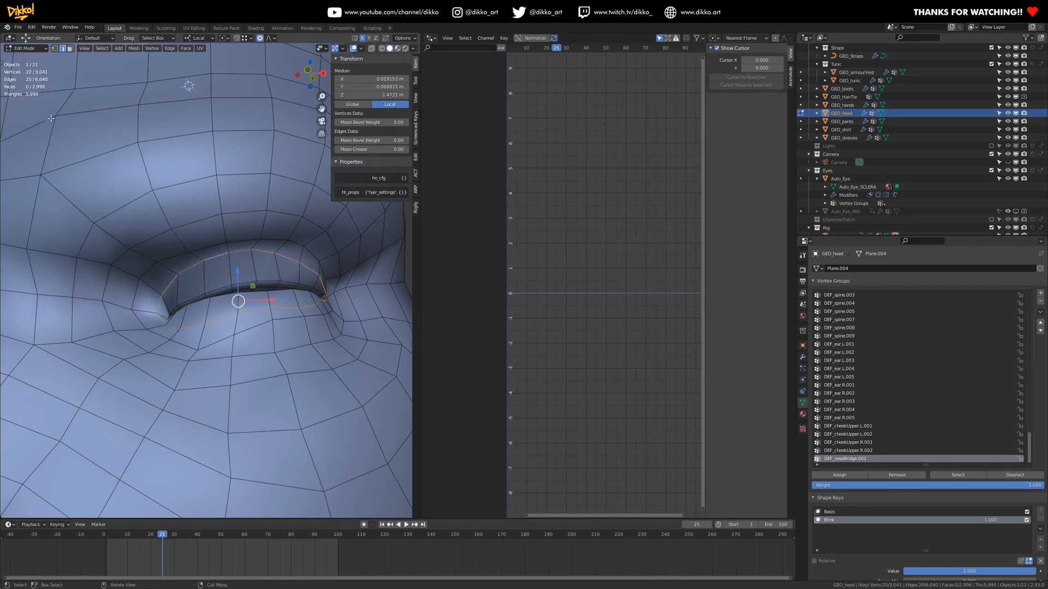
key("t")
left_click(27, 288)
left_click_drag(280, 297, 387, 273)
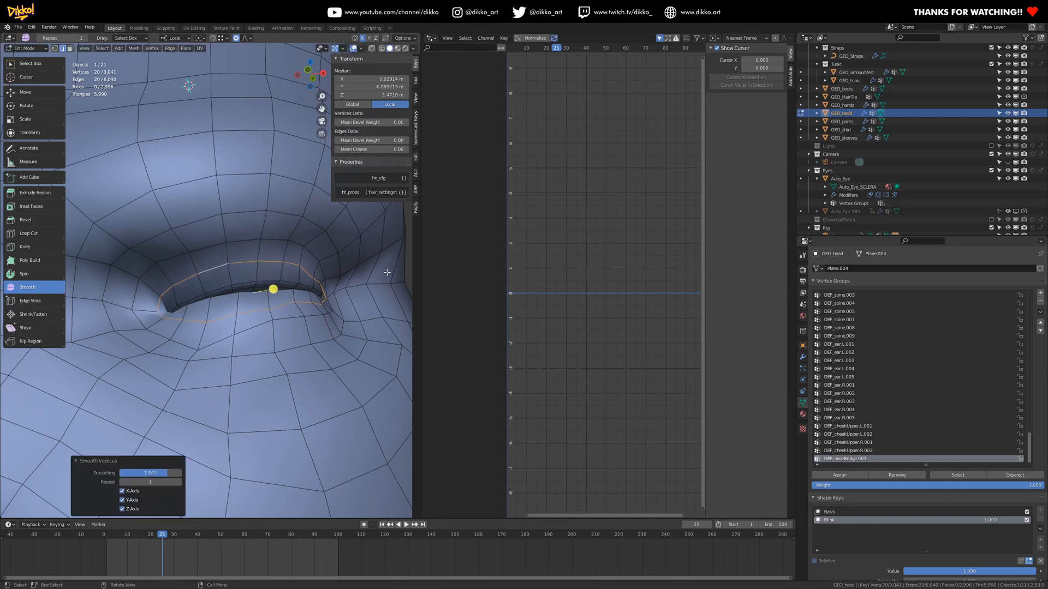
- Smooth each of the next edge loops outward around the left eye in turn
left_click(238, 332, "alt")
left_click_drag(278, 298, 242, 348)
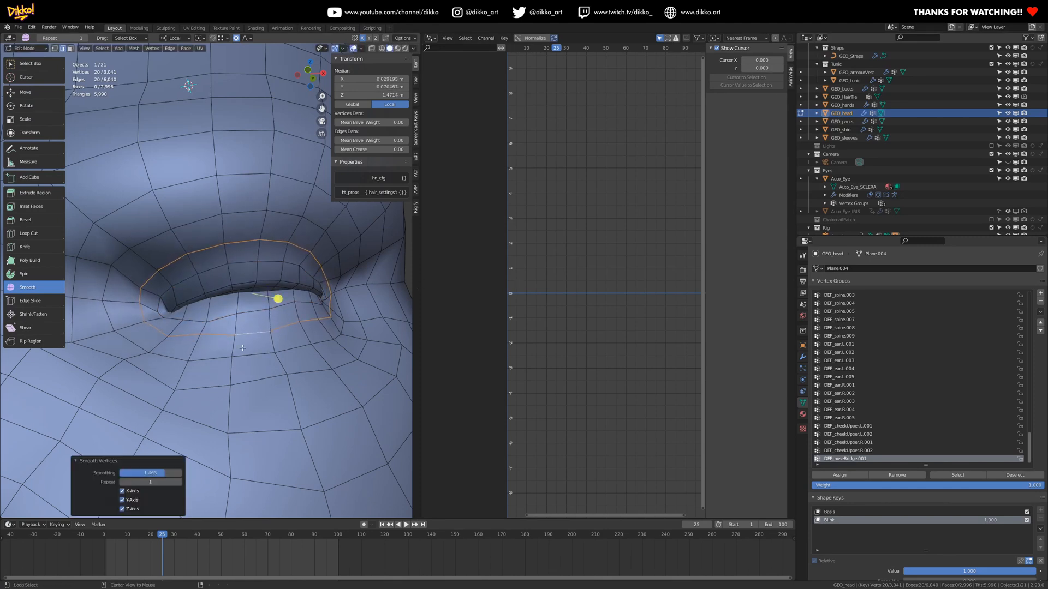
left_click(210, 359, "alt")
left_click_drag(278, 298, 180, 375)
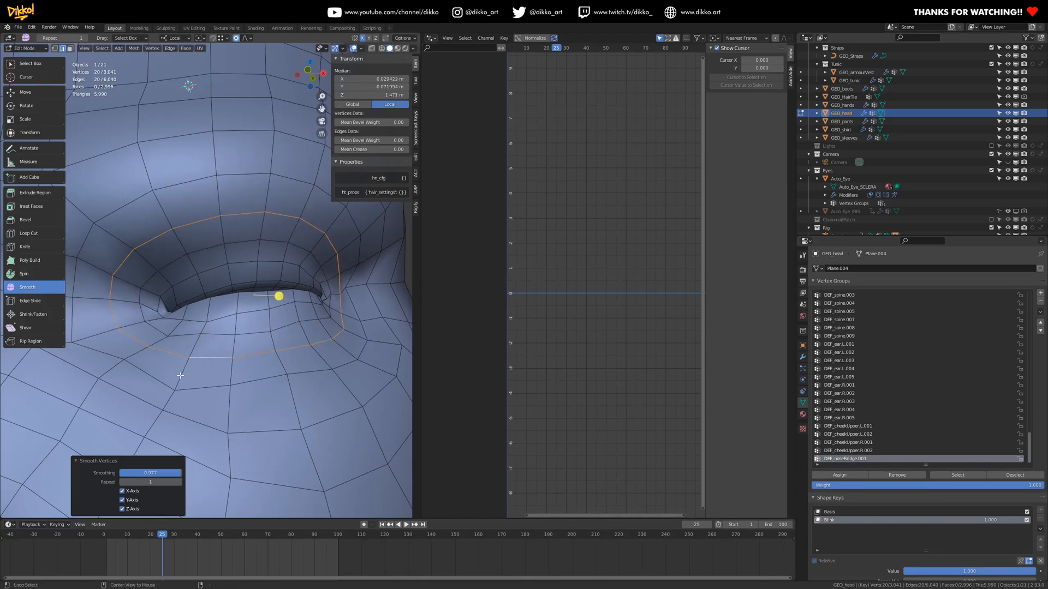
left_click(140, 371, "alt")
left_click_drag(279, 285, 376, 262)
- Smooth the innermost edge loop around the left eyelid rim again
left_click(278, 307, "alt")
left_click_drag(277, 297, 294, 297)
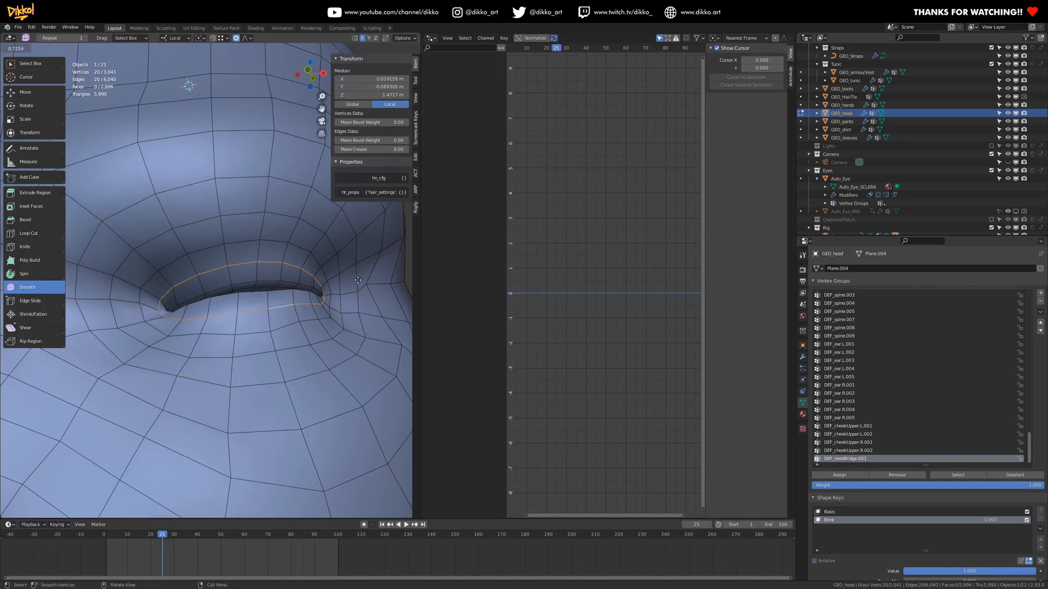
left_click_drag(357, 280, 362, 280)
- Select a single vertex on the left lower-eyelid rim and nudge it to even out the lid edge
scroll(363, 280, "down", 5)
middle_click_drag(363, 280, 221, 268)
scroll(336, 327, "up", 6)
scroll(221, 268, "up", 6)
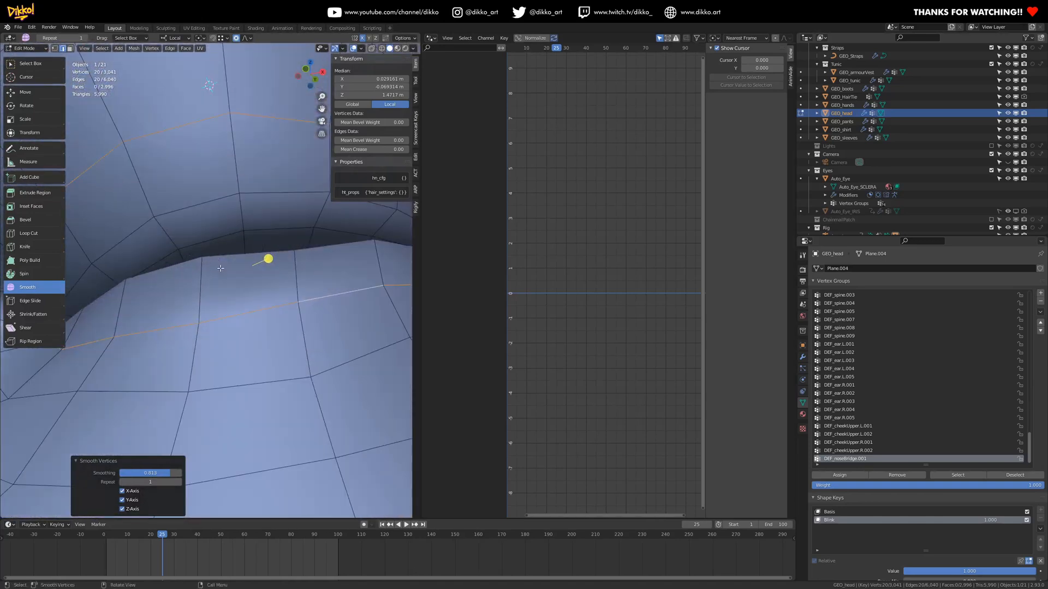
left_click(55, 49)
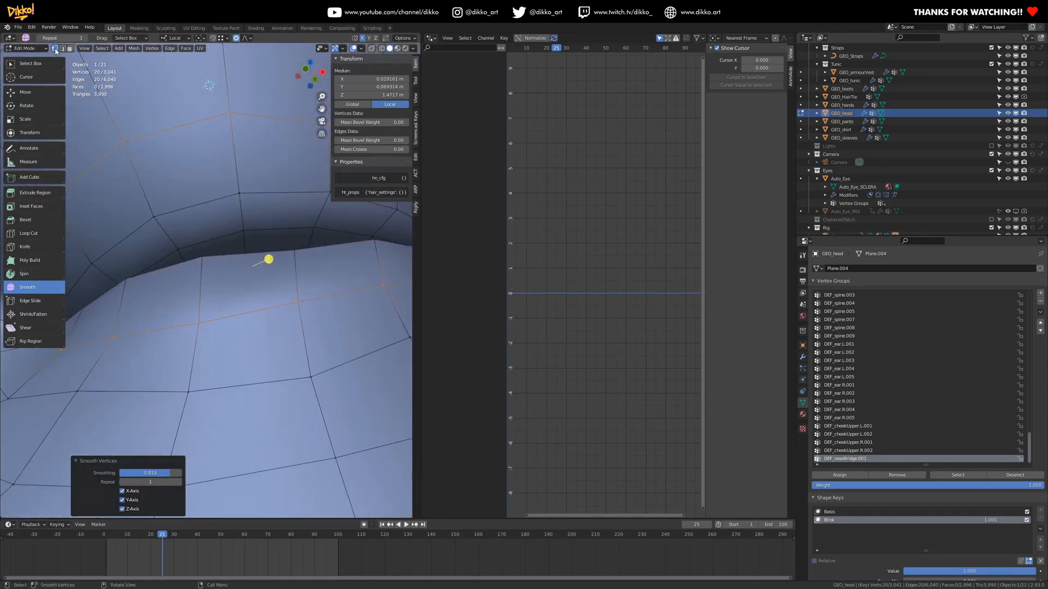
left_click(296, 251)
left_click(25, 91)
mouse_move(289, 256)
middle_mouse_down()
mouse_move(281, 262)
mouse_move(291, 258)
middle_mouse_up()
left_click_drag(280, 268, 290, 240)
scroll(262, 240, "down", 3)
middle_click_drag(262, 240, 244, 386)
scroll(278, 344, "up", 2)
scroll(277, 347, "down", 4)
- Return to Object Mode and set the Blink shape key's value to 0
key("Tab")
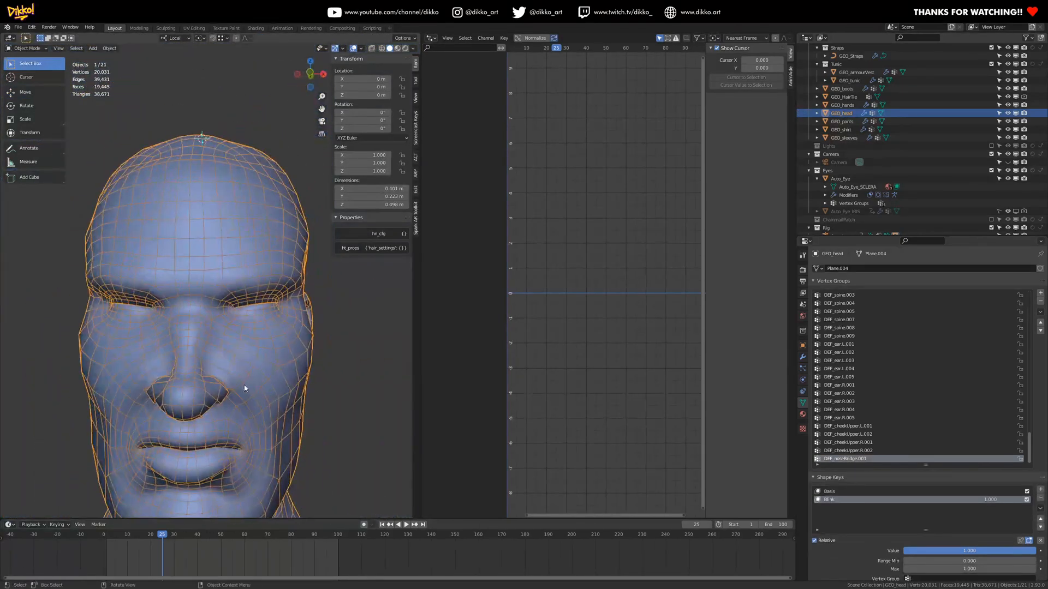
mouse_move(970, 551)
left_mouse_down()
mouse_move(911, 551)
mouse_move(969, 550)
left_mouse_up()
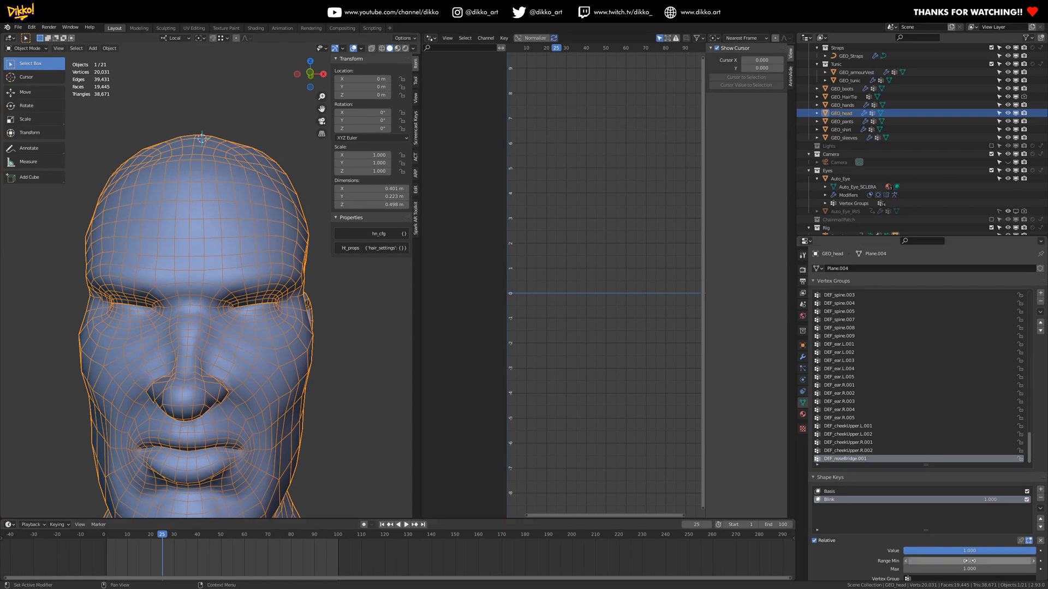
left_click_drag(969, 551, 906, 551)
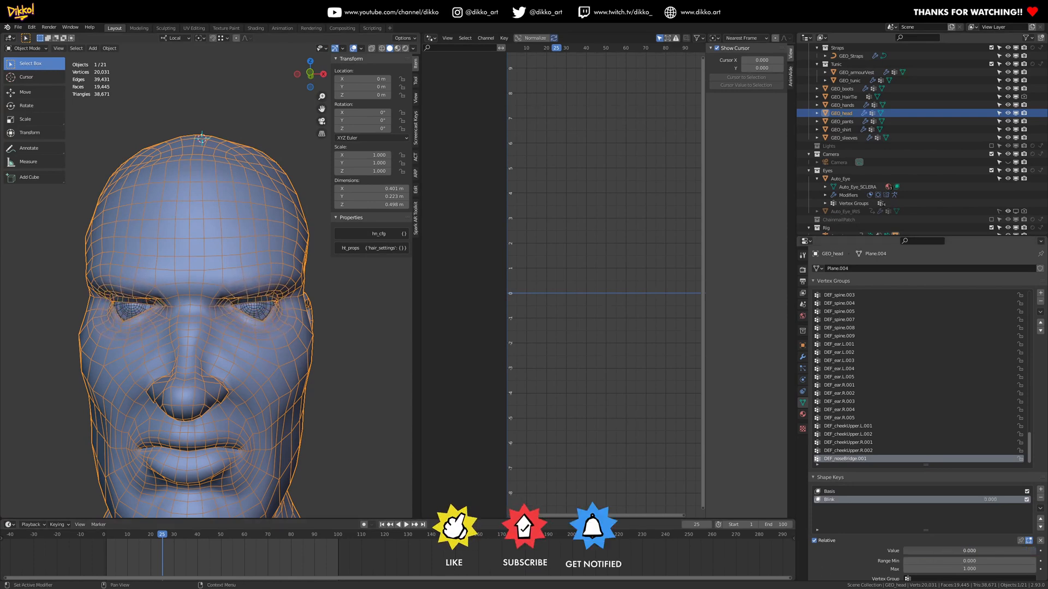
- Add a shape key named Frown_forehead, set its value to 1, and save the file
left_click(1040, 490)
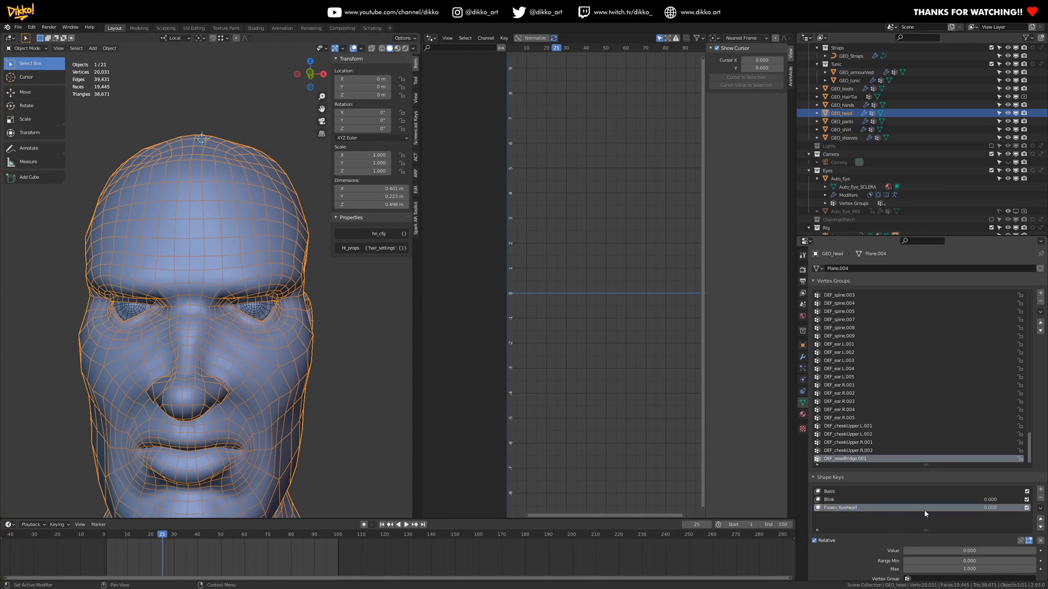
left_click_drag(928, 551, 1036, 551)
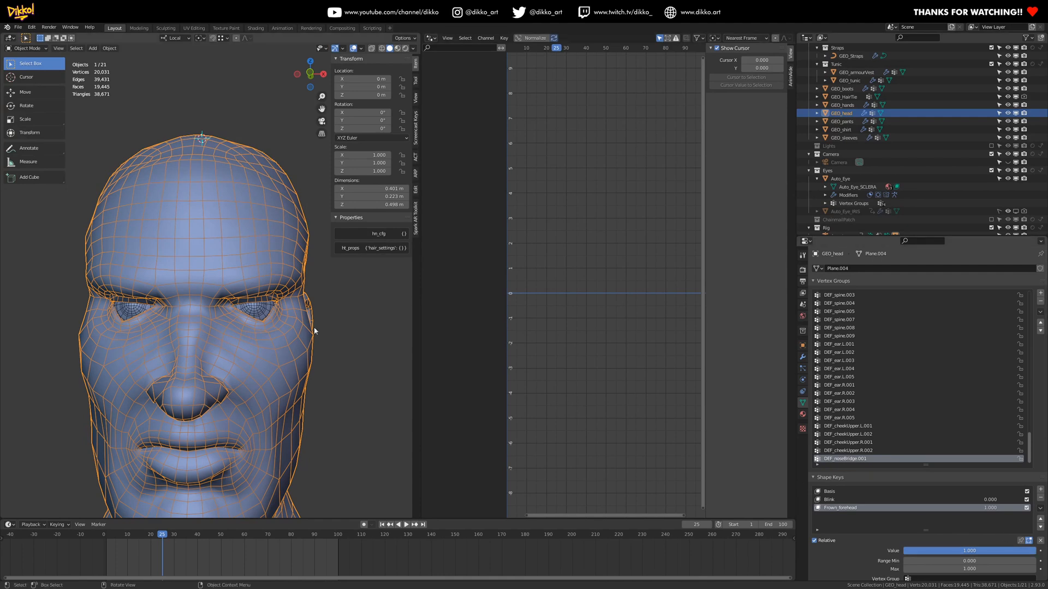
key("ctrl+s")
- Enter Edit Mode and move the inner-brow vertex above the left eye down and toward the nose with proportional editing
middle_click_drag(234, 252, 237, 274)
scroll(170, 307, "up", 3)
key("Tab")
left_click(221, 287)
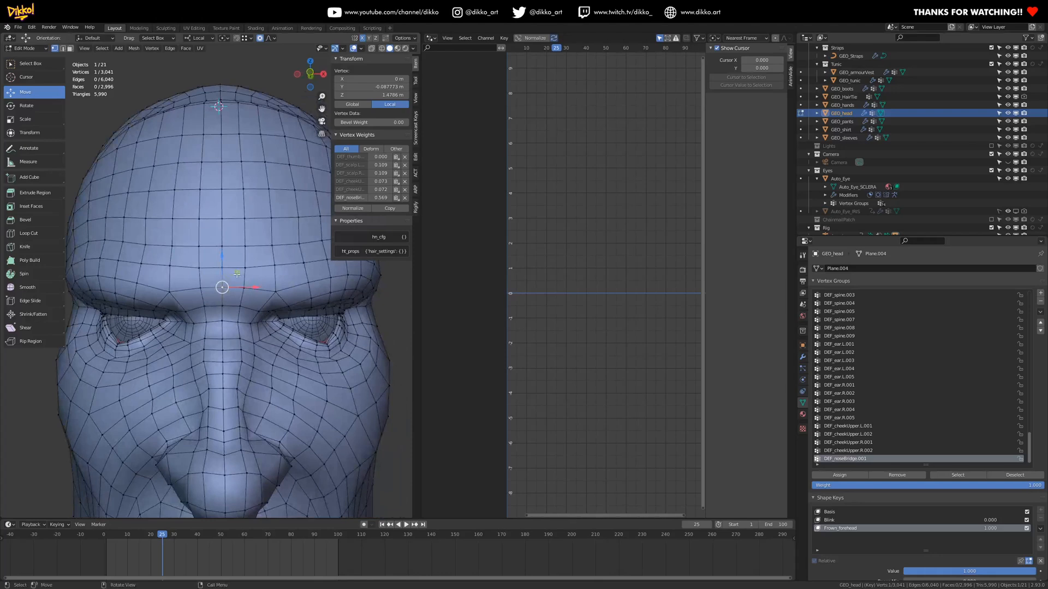
left_click(280, 293)
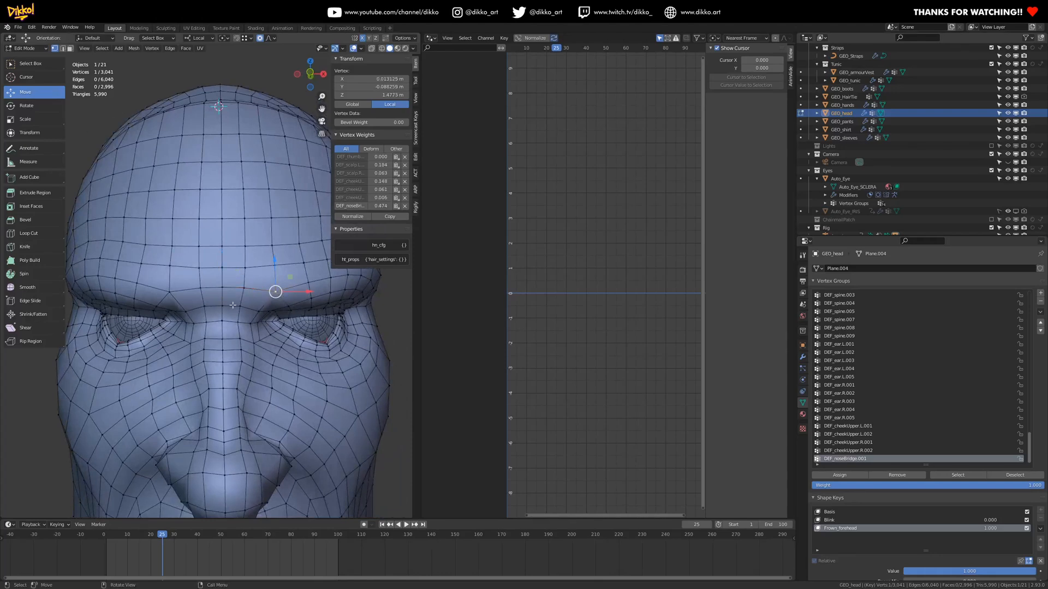
mouse_move(276, 264)
left_mouse_down()
mouse_move(258, 279)
mouse_move(264, 273)
left_mouse_up()
scroll(273, 272, "down", 5)
scroll(270, 273, "down", 7)
left_click_drag(304, 304, 287, 307)
scroll(298, 304, "up", 5)
- Lower the midline vertex above the brows 0.003174 m along Z with proportional size 0.026, and shift two inner-brow vertices
left_click(221, 250)
left_click_drag(221, 219, 223, 238)
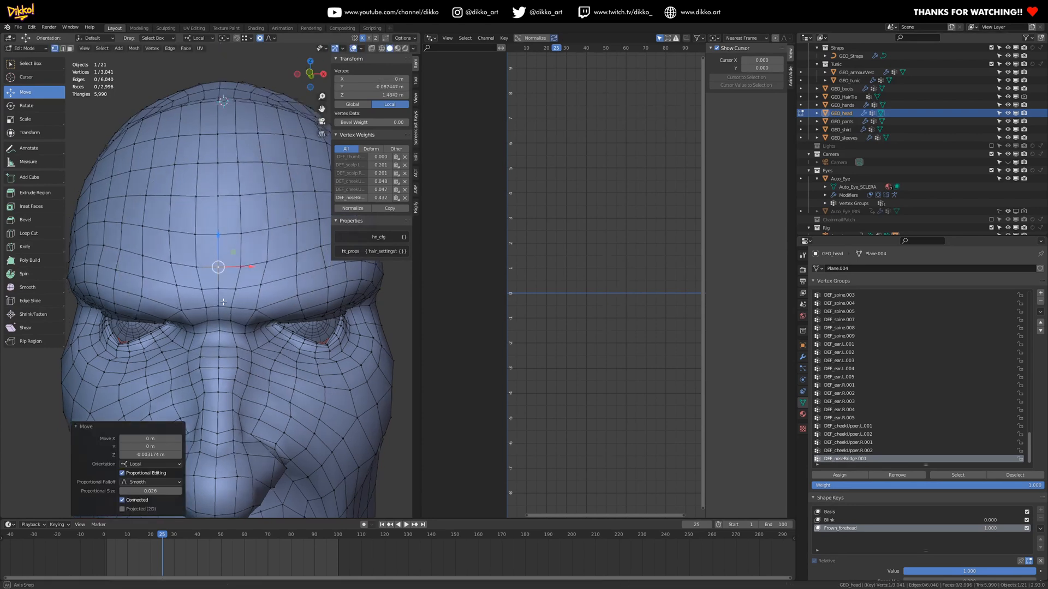
middle_click_drag(215, 262, 205, 321)
left_click(204, 334, "shift")
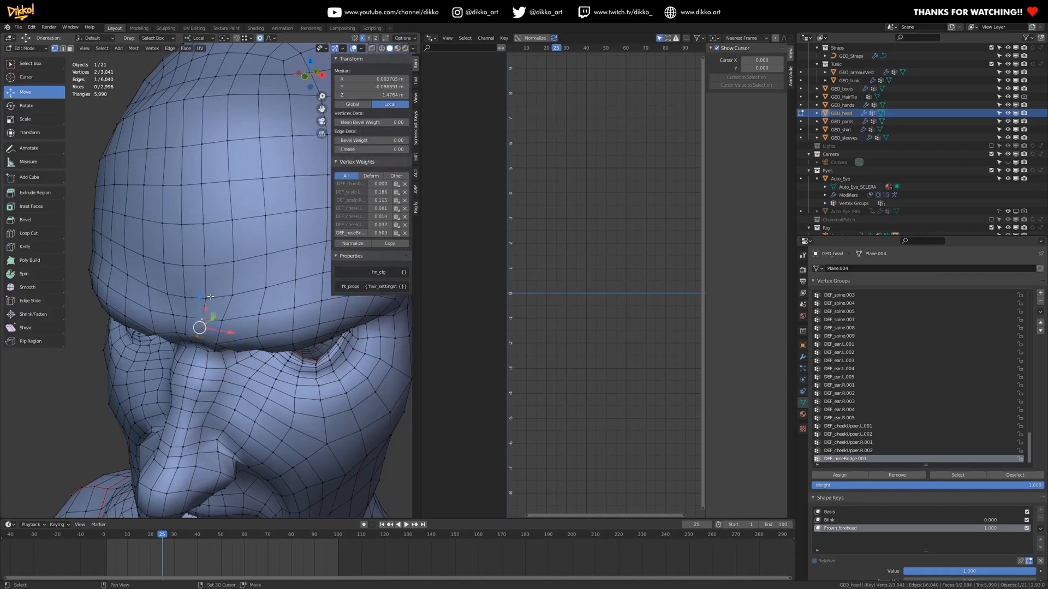
left_click_drag(217, 310, 223, 306)
- Select the four vertices along the inner-brow crease and rotate them around local Y with a proportional size of about 0.02
middle_click_drag(223, 305, 226, 276)
left_click(226, 274)
left_click(219, 296, "shift")
middle_click_drag(238, 324, 306, 371)
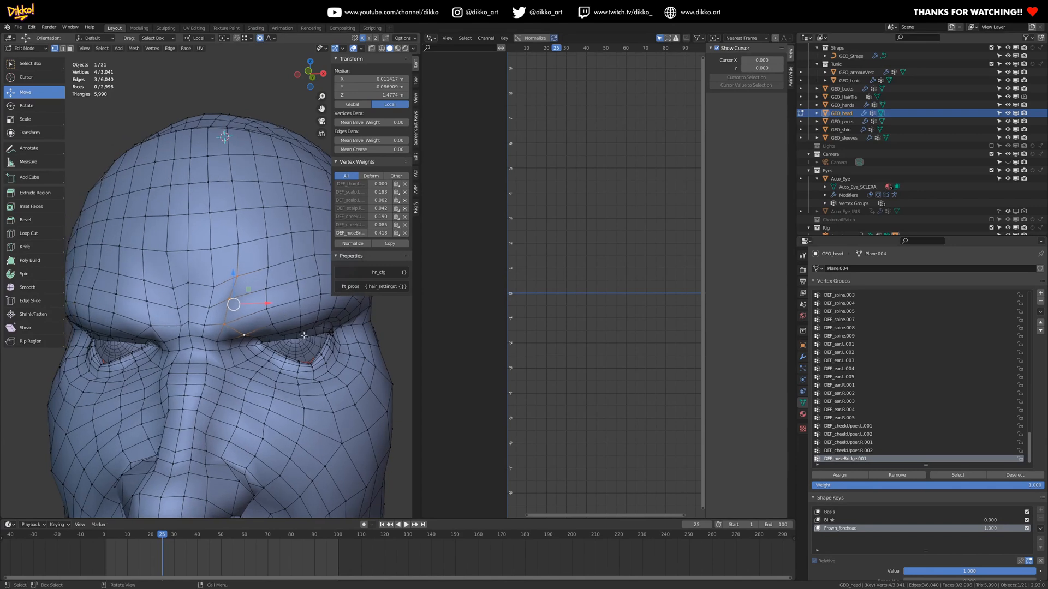
key("r")
key("y")
key("y")
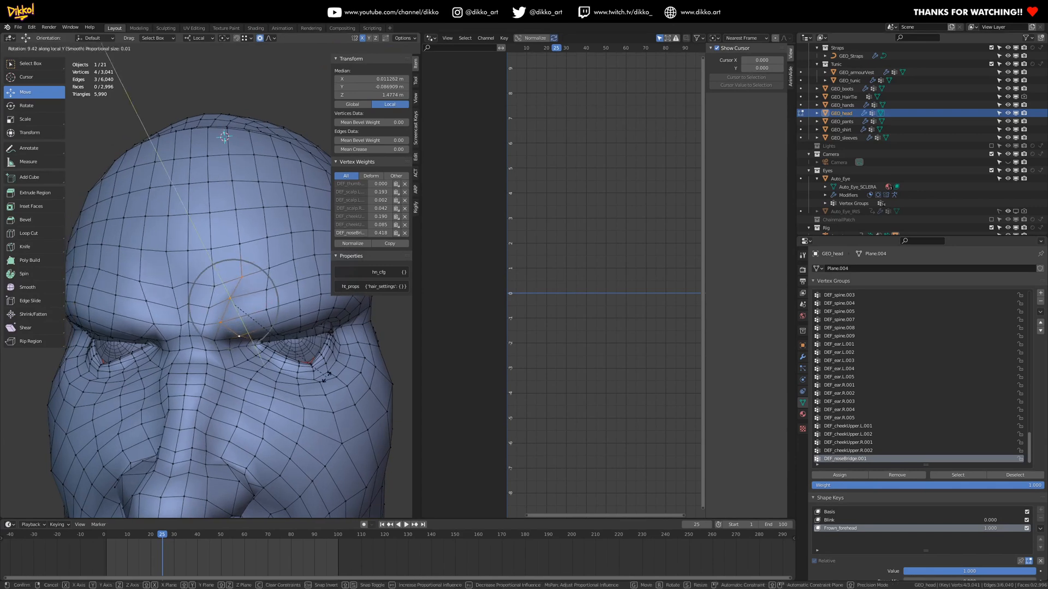
scroll(324, 376, "down", 10)
scroll(322, 371, "up", 2)
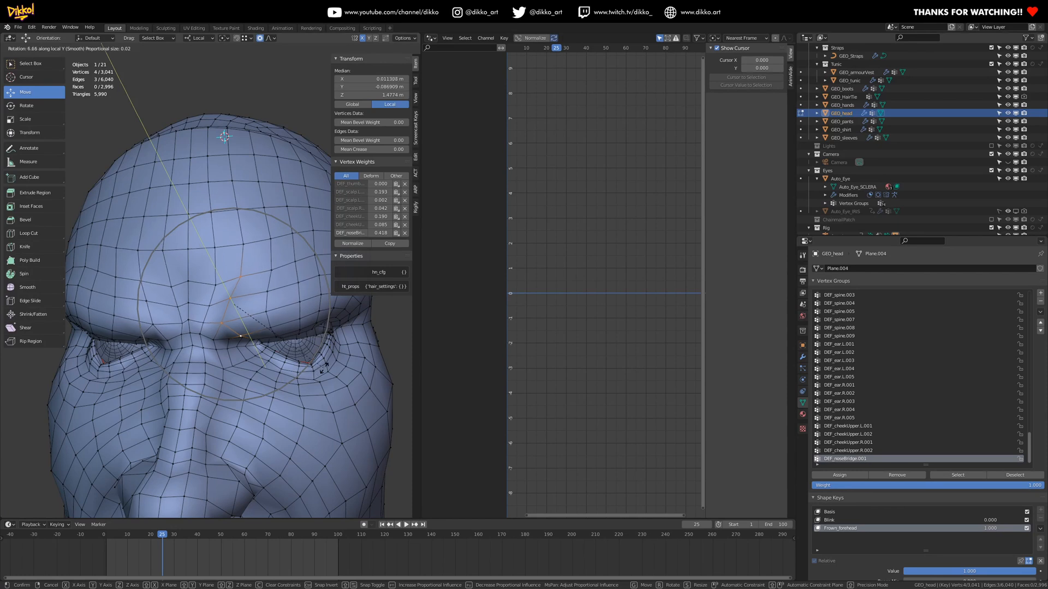
left_click(306, 383)
- Inspect the frown up close and from the front, varying the Frown_forehead value and returning it to 1
scroll(272, 407, "down", 3)
scroll(269, 410, "up", 8)
scroll(269, 410, "up", 2)
mouse_move(269, 409)
middle_mouse_down()
mouse_move(265, 399)
mouse_move(258, 418)
middle_mouse_up()
left_click(259, 418)
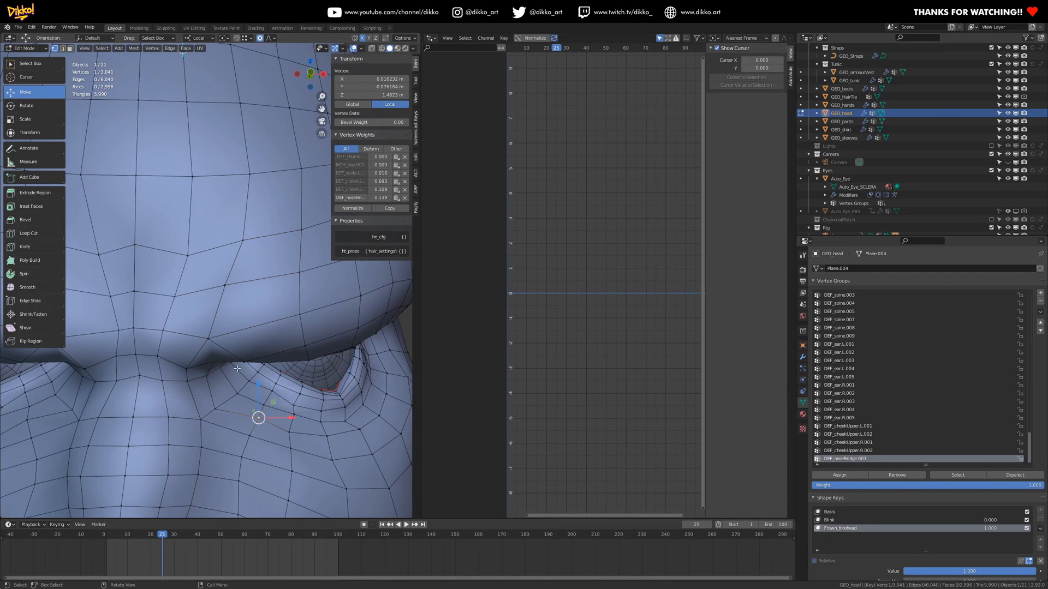
scroll(236, 368, "down", 5)
middle_click_drag(237, 368, 238, 393)
mouse_move(1016, 572)
left_mouse_down()
mouse_move(904, 571)
mouse_move(1035, 571)
left_mouse_up()
scroll(258, 400, "down", 3)
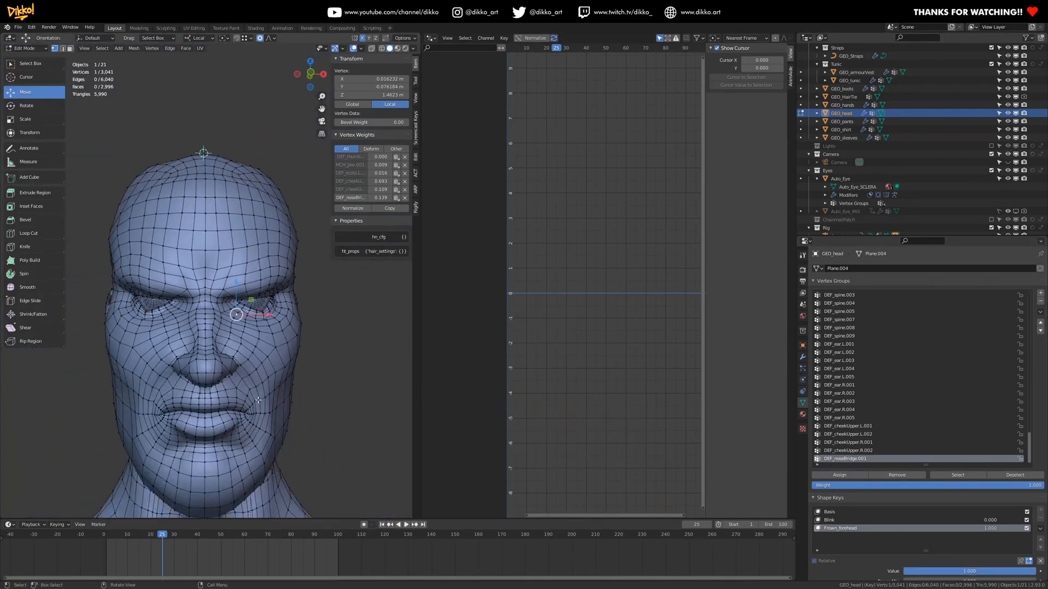
mouse_move(1035, 571)
left_mouse_down()
mouse_move(906, 571)
mouse_move(1035, 571)
left_mouse_up()
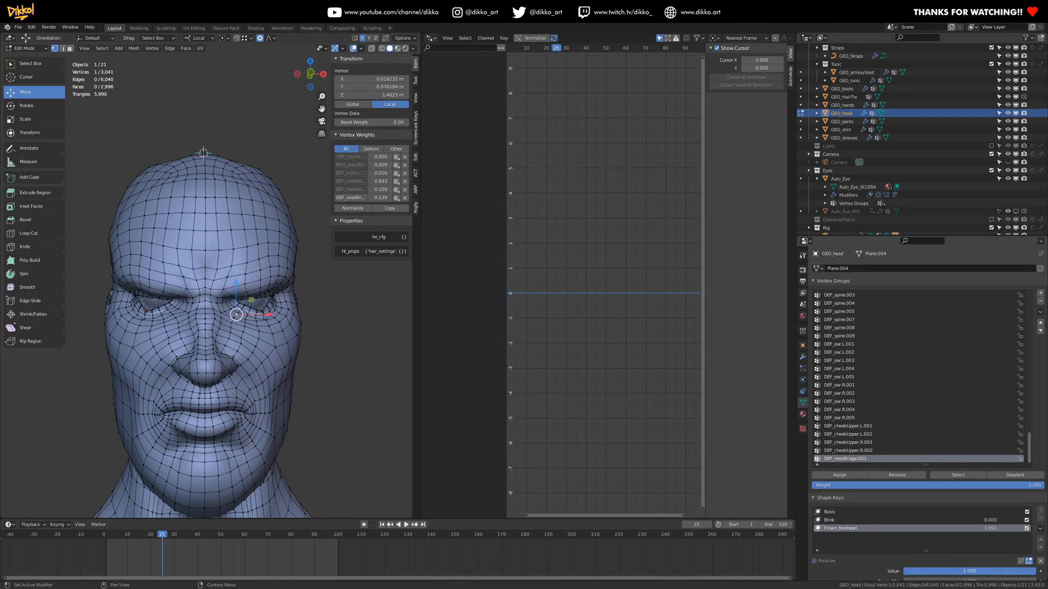
- Select the path of seven vertices along the left brow from the inner end outward and lower it along Z
scroll(265, 284, "up", 2)
middle_click_drag(265, 284, 265, 290)
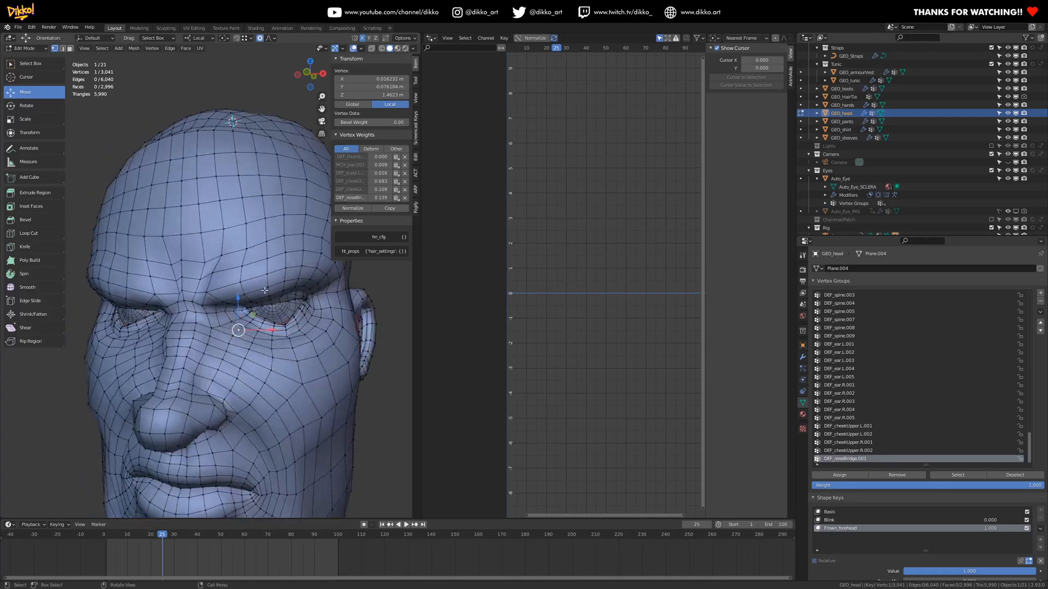
left_click(206, 292)
left_click(327, 274, "ctrl+shift")
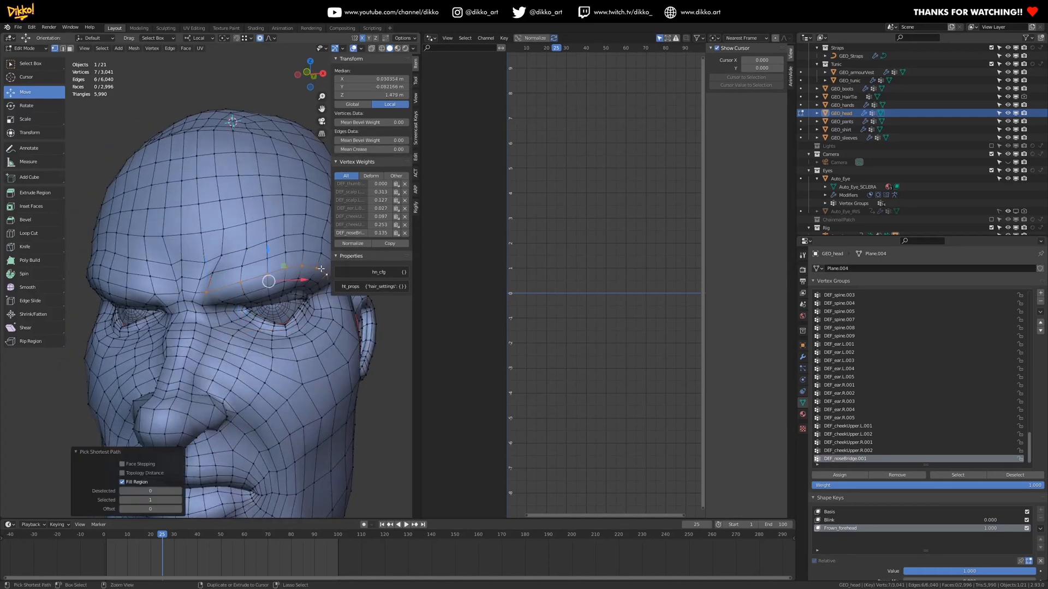
left_click_drag(267, 252, 263, 258)
middle_click_drag(262, 258, 203, 264)
- Return to Object Mode, reset the Frown_forehead value to 0, and add a shape key named Furrough_forehead
key("Tab")
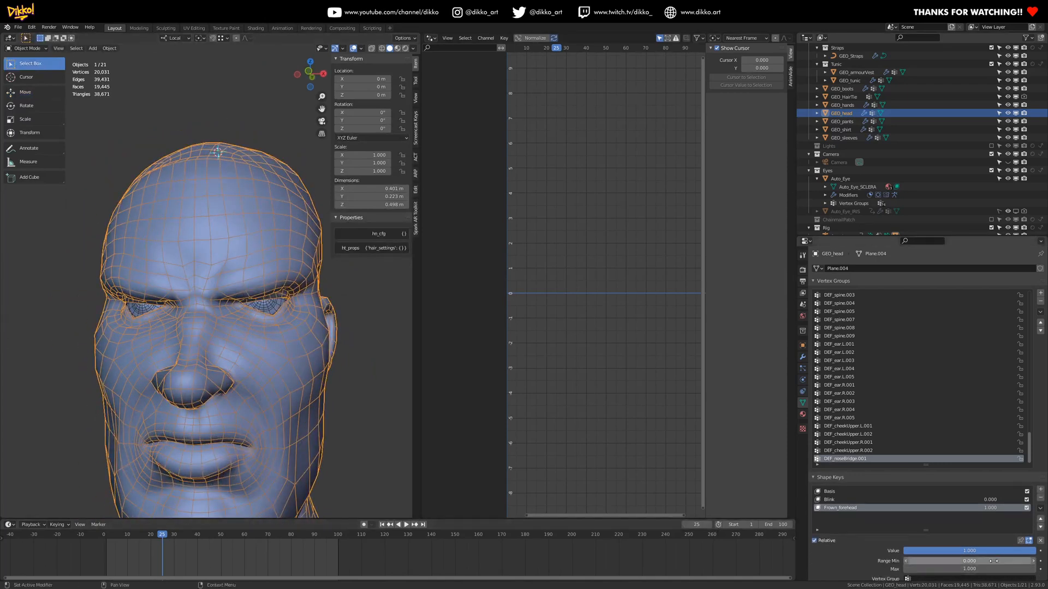
left_click_drag(1031, 551, 904, 551)
mouse_move(199, 257)
middle_mouse_down()
mouse_move(208, 280)
mouse_move(191, 246)
middle_mouse_up()
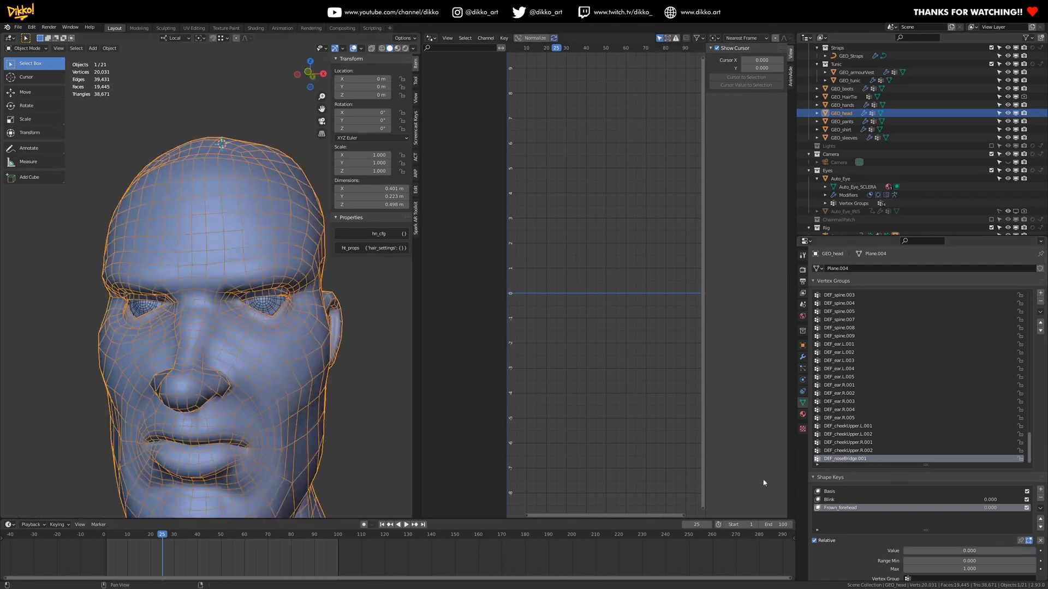
left_click(1041, 490)
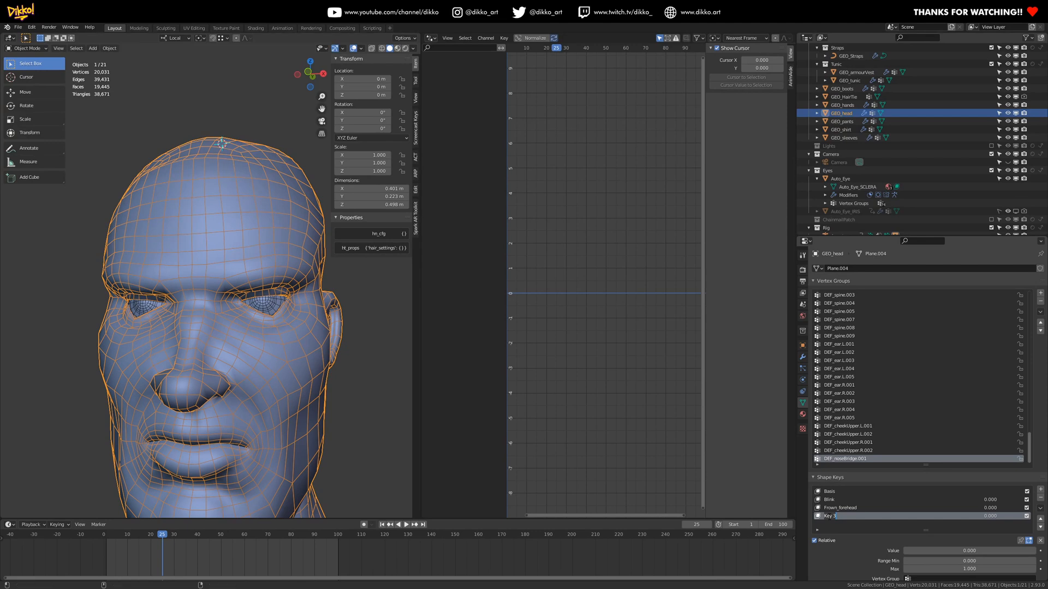
type("Furrough_forehead")
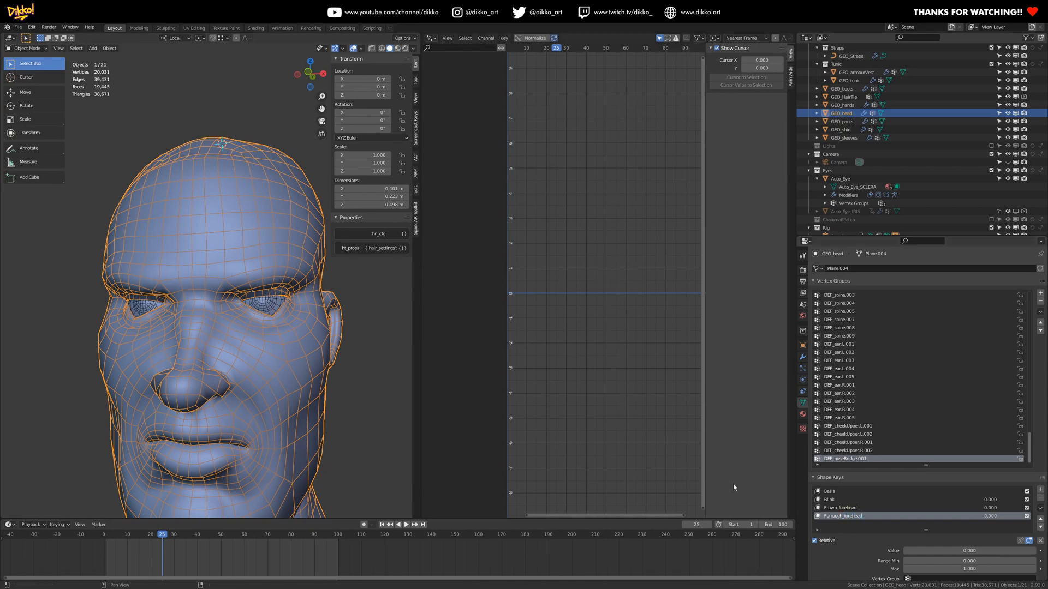
- Raise the midline vertex at the top of the nose bridge 0.003582 m with proportional size 0.032, and set Furrough_forehead to 1
key("Tab")
scroll(227, 225, "up", 6)
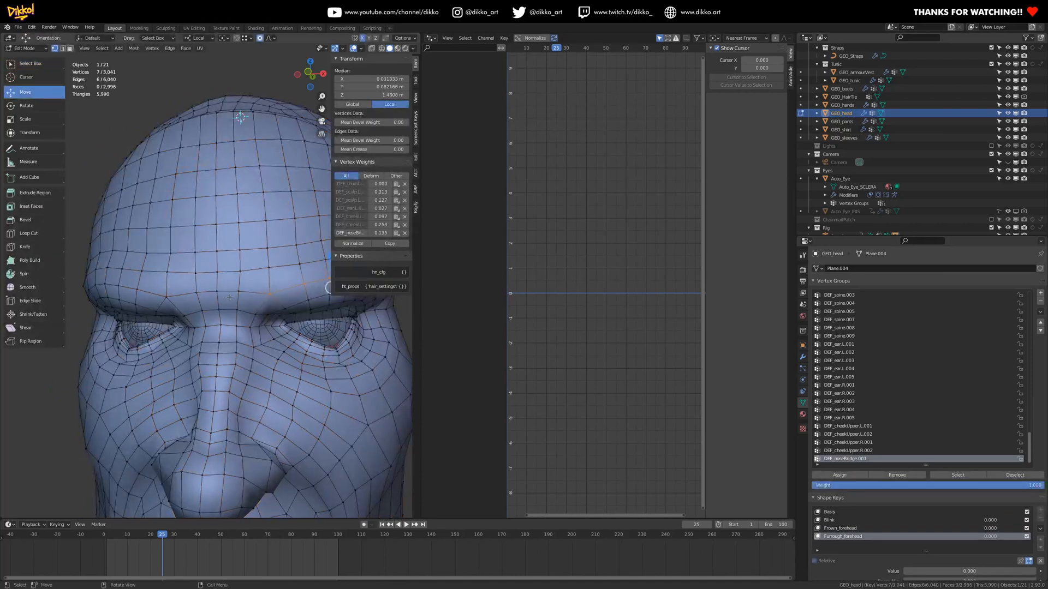
left_click(217, 290)
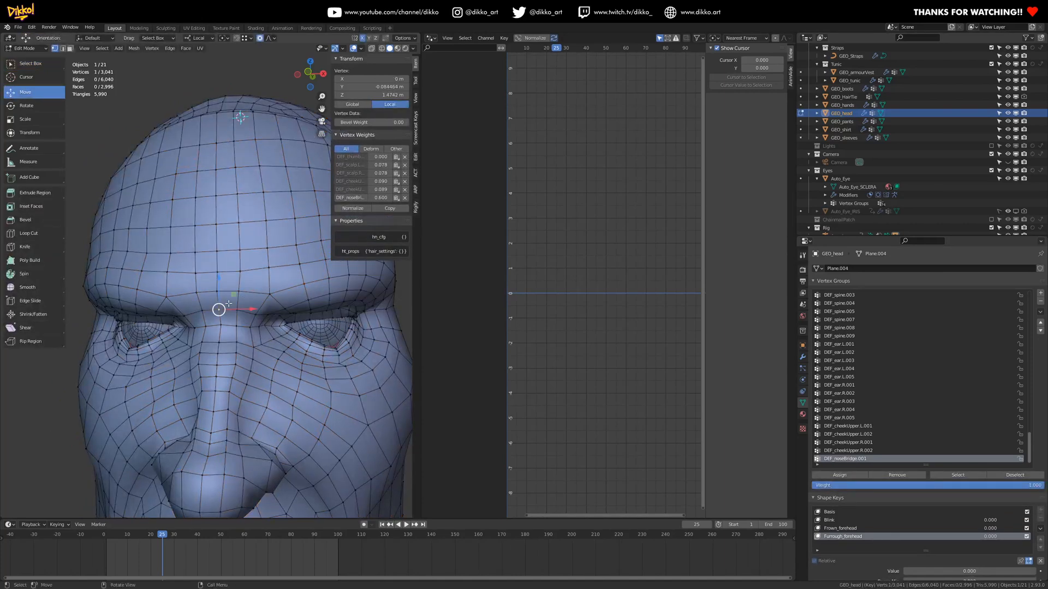
left_click_drag(221, 276, 222, 273)
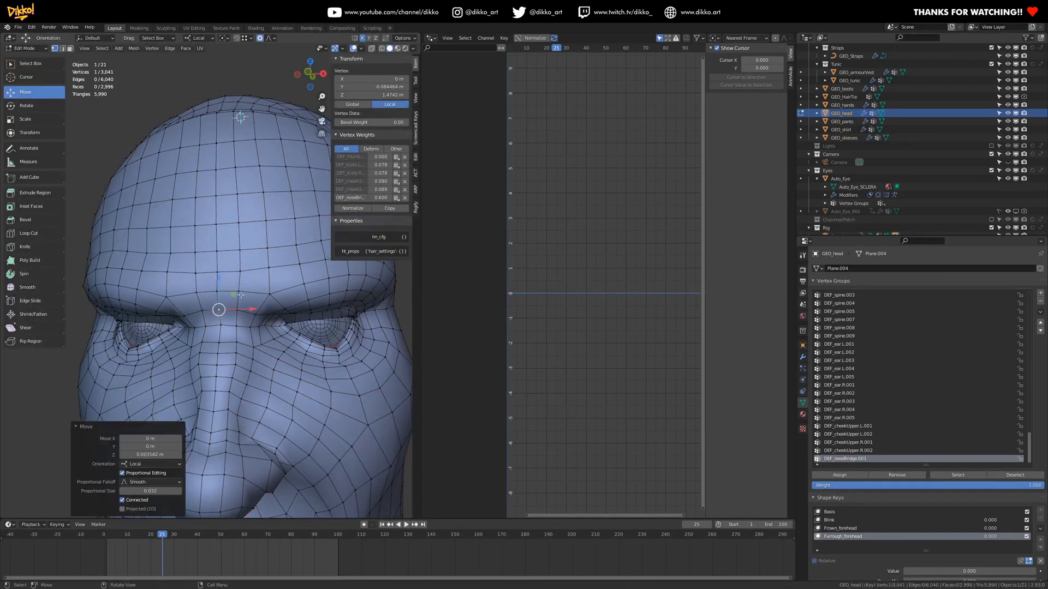
left_click_drag(956, 573, 956, 576)
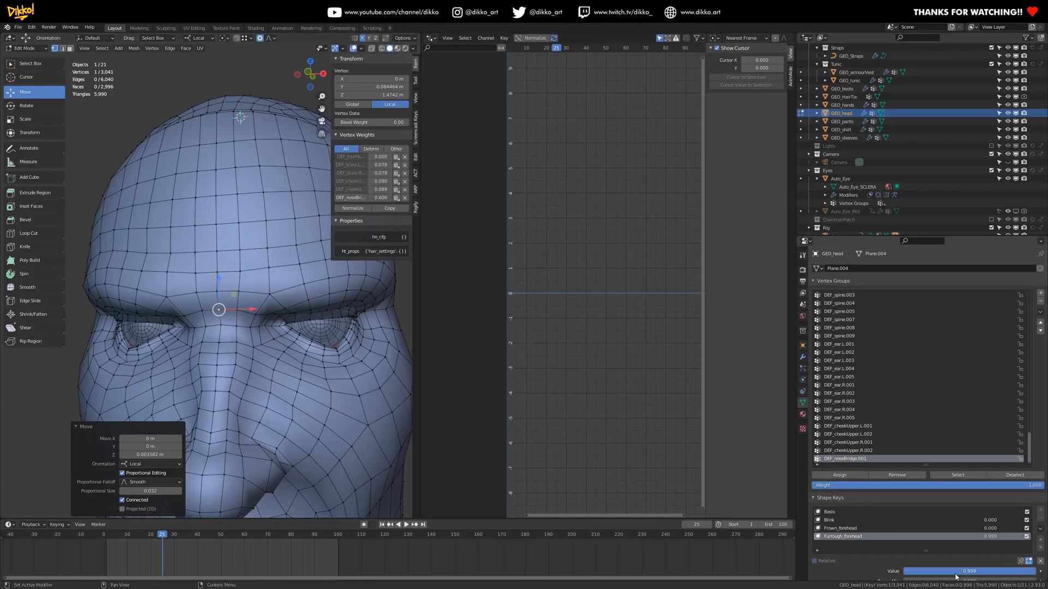
- Add the midline vertex between the brows to the selection and raise it along Z with proportional editing
left_click(217, 287, "shift")
mouse_move(219, 254)
left_mouse_down()
mouse_move(235, 223)
mouse_move(221, 234)
left_mouse_up()
scroll(224, 245, "up", 4)
scroll(234, 226, "up", 1)
middle_click_drag(221, 234, 242, 307)
- Try to move the inner-brow vertices above the left eye, and undo the last changes
left_click(245, 305, "shift")
left_click(243, 304, "shift")
left_click_drag(250, 264, 275, 290)
key("ctrl+z")
key("ctrl+z")
- Raise the midline vertex just above the brows along Z, finishing with a move of about 0.0027 m at proportional size 0.007
left_click(197, 234)
key("g")
key("z")
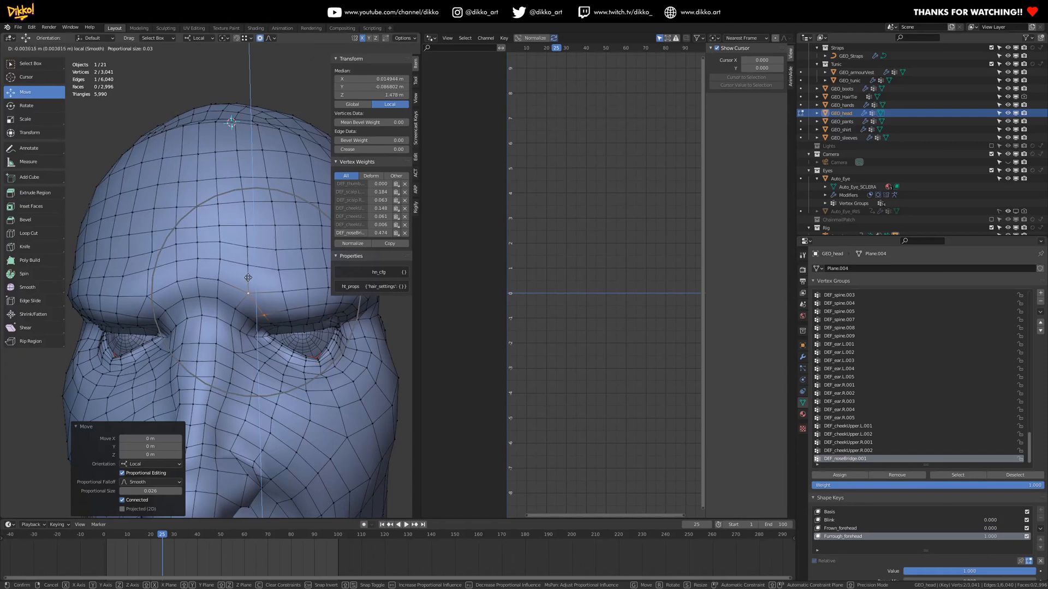
left_click(207, 208)
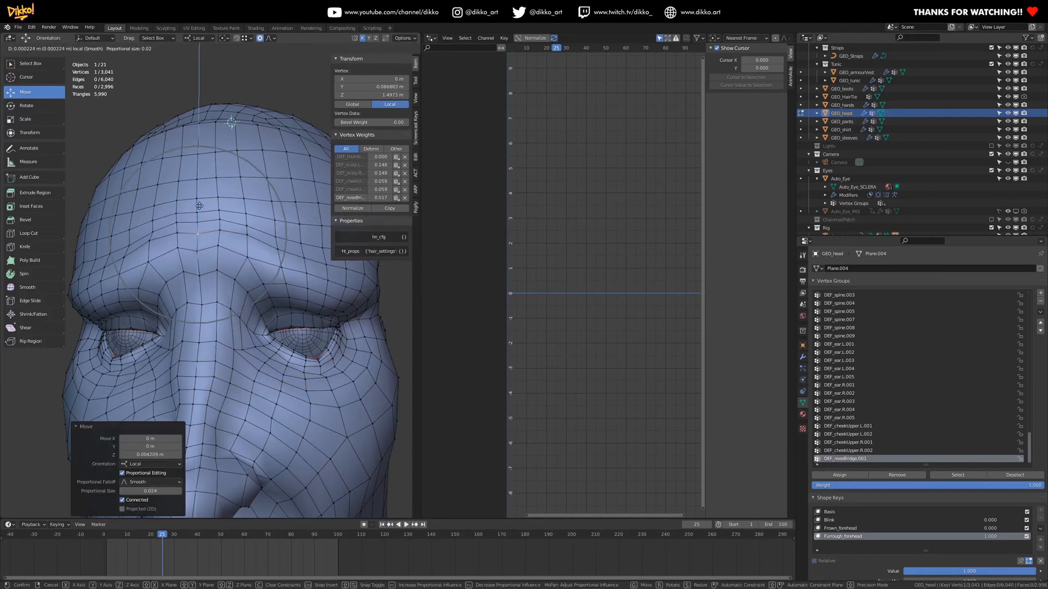
key("g")
key("z")
scroll(197, 220, "up", 7)
left_click(197, 220)
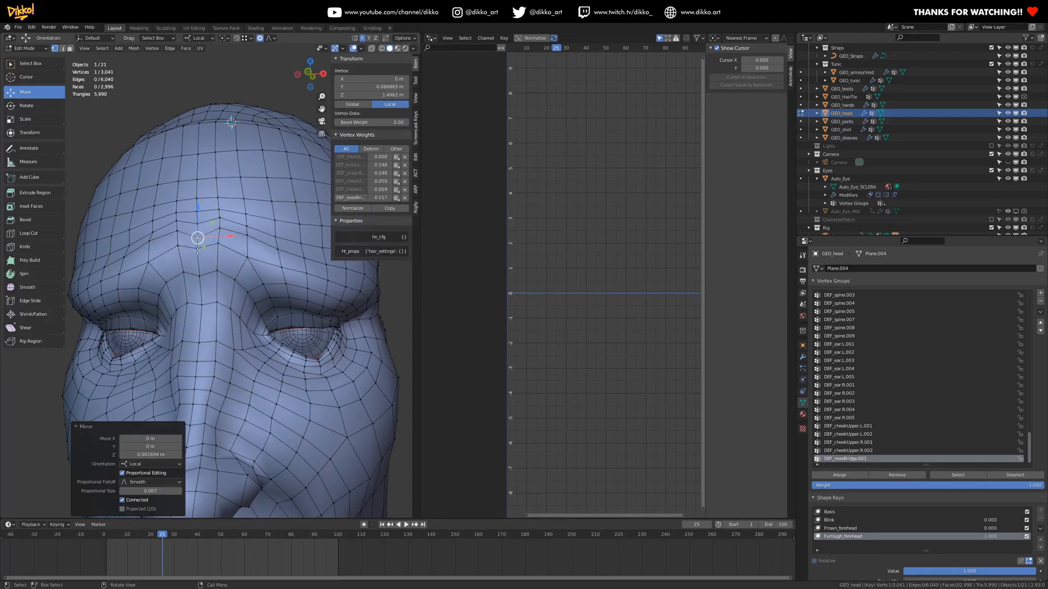
- Select the column of four mid-brow vertices above the left eye and raise it about 0.0012 m along Z with proportional size 0.024
left_click(304, 269)
left_click(306, 284, "shift")
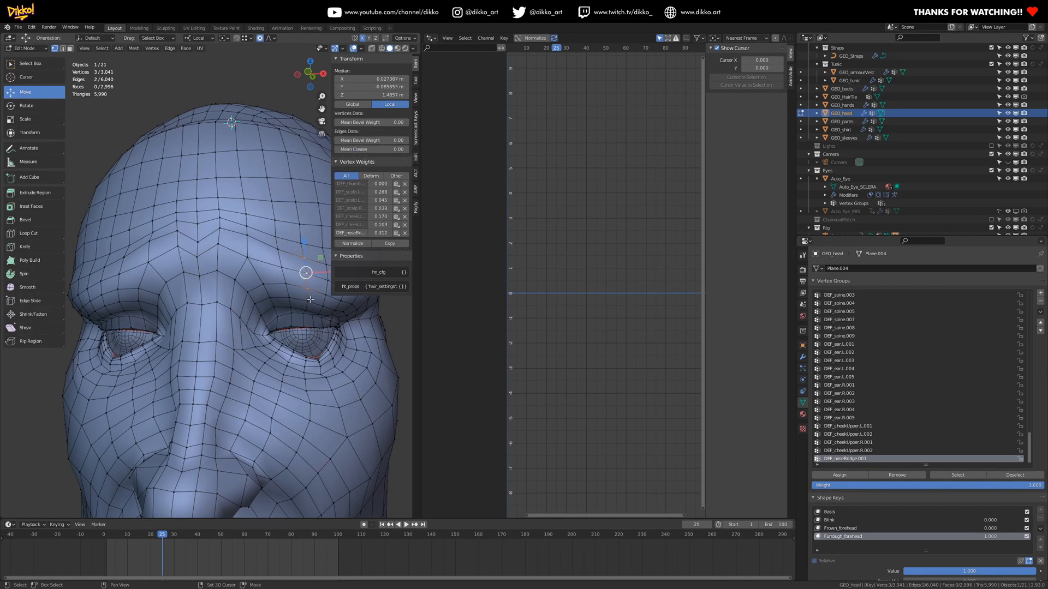
key("g")
key("z")
scroll(302, 260, "down", 9)
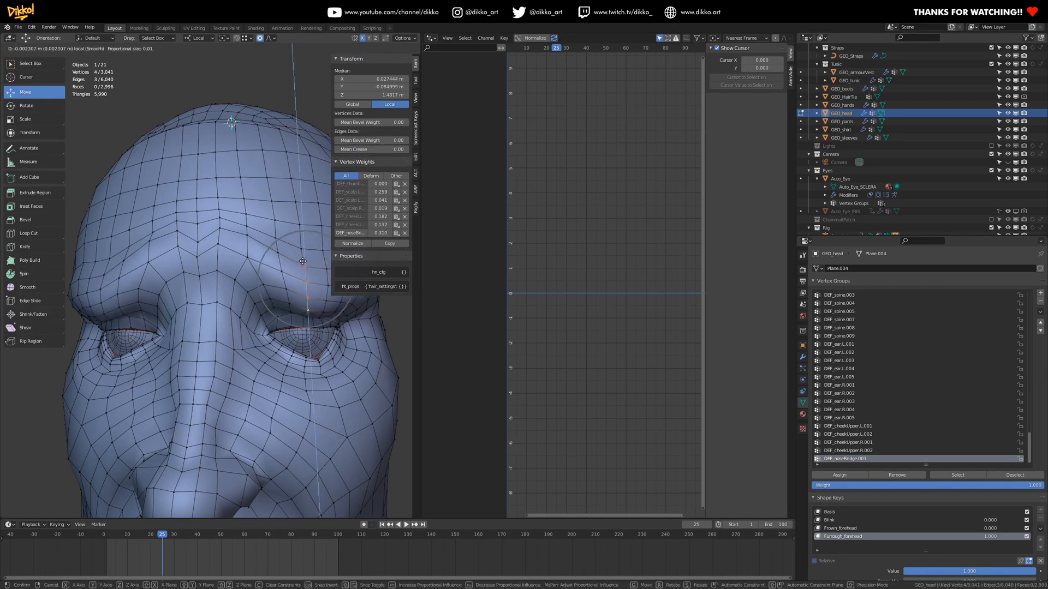
left_click(305, 255)
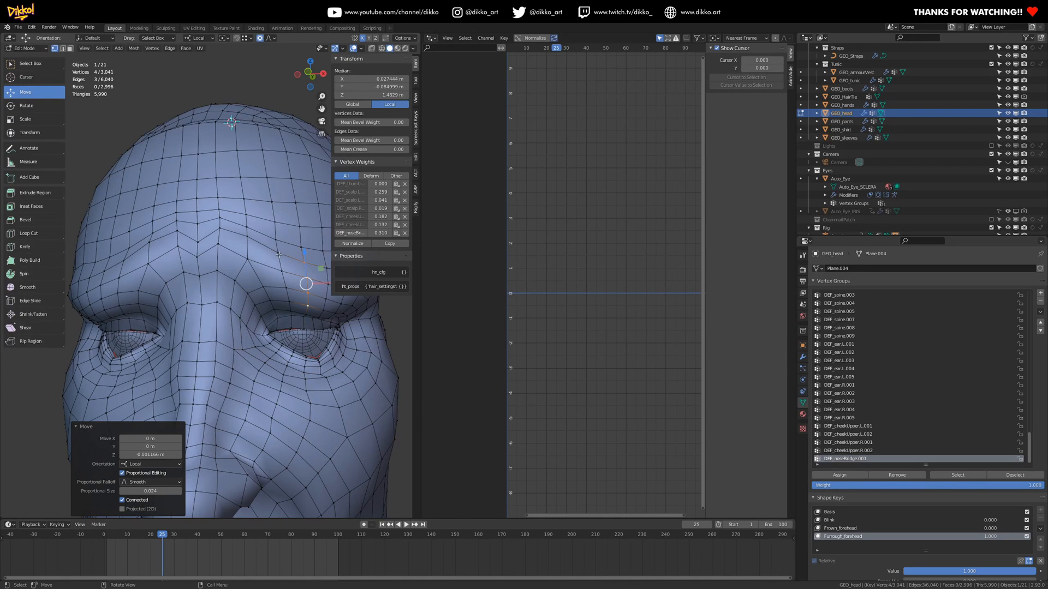
- Select the four inner-brow vertices above the left eye, raise them along Z, and shift them about 0.0033 m along X toward the nose
left_click(288, 302, "shift")
middle_click_drag(287, 252, 267, 263)
key("g")
key("z")
left_click(278, 257)
key("g")
key("x")
left_click(276, 279)
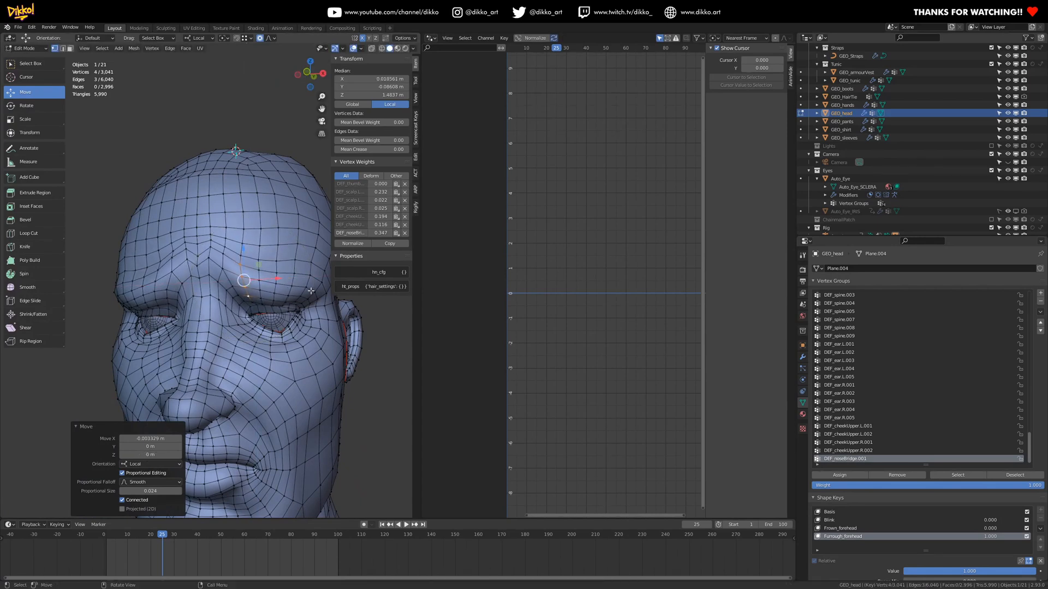
- Select the four outer-brow vertices of the left eye and lower them 0.001552 m along Z with proportional size 0.024
middle_click_drag(276, 279, 267, 286)
left_click(266, 283)
left_click(252, 303, "shift")
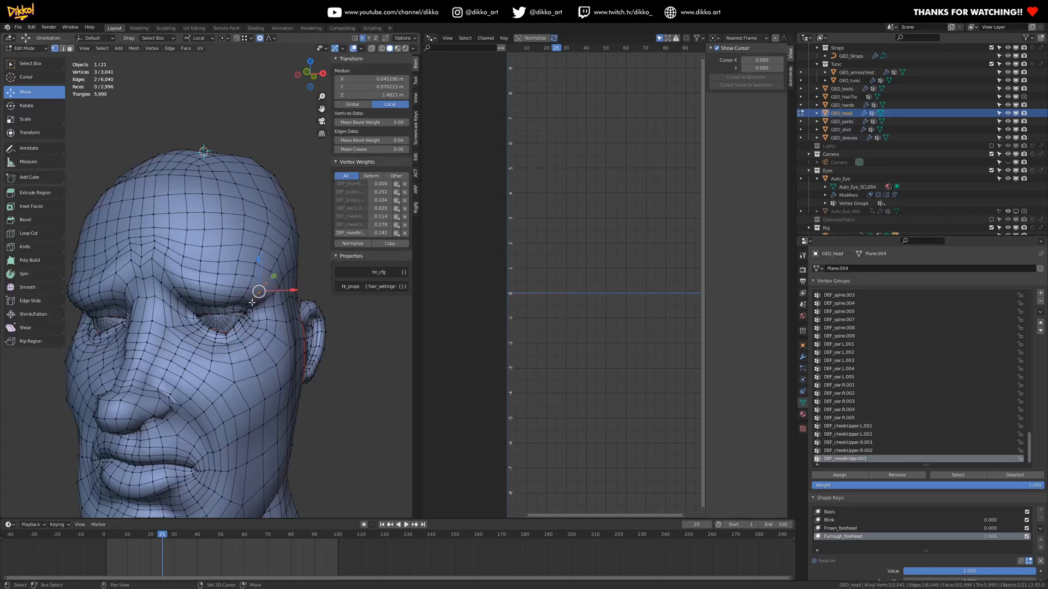
left_click_drag(254, 262, 255, 268)
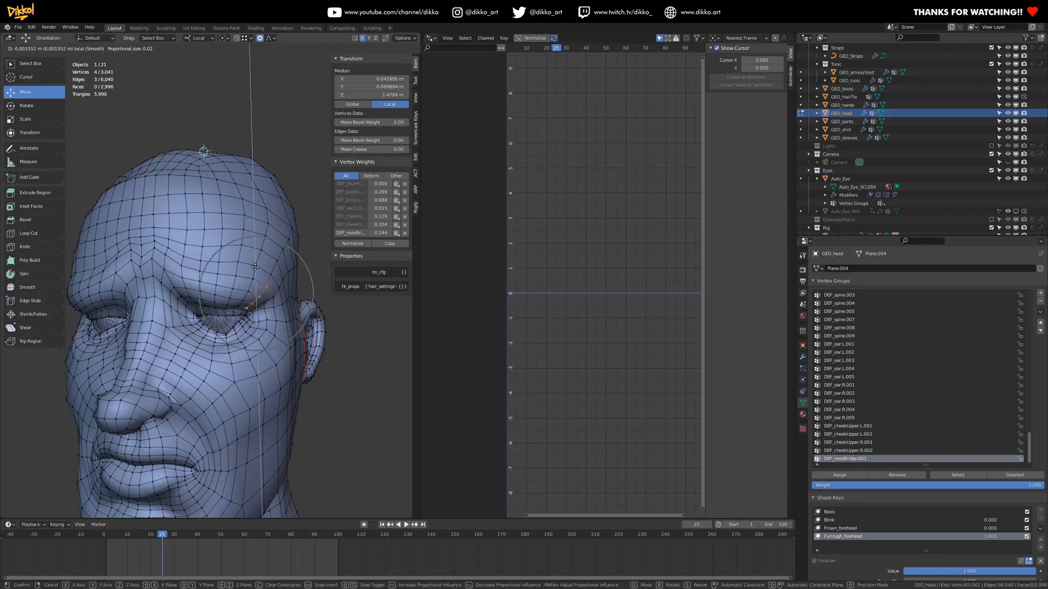
left_click(255, 267)
middle_click_drag(255, 267, 229, 268)
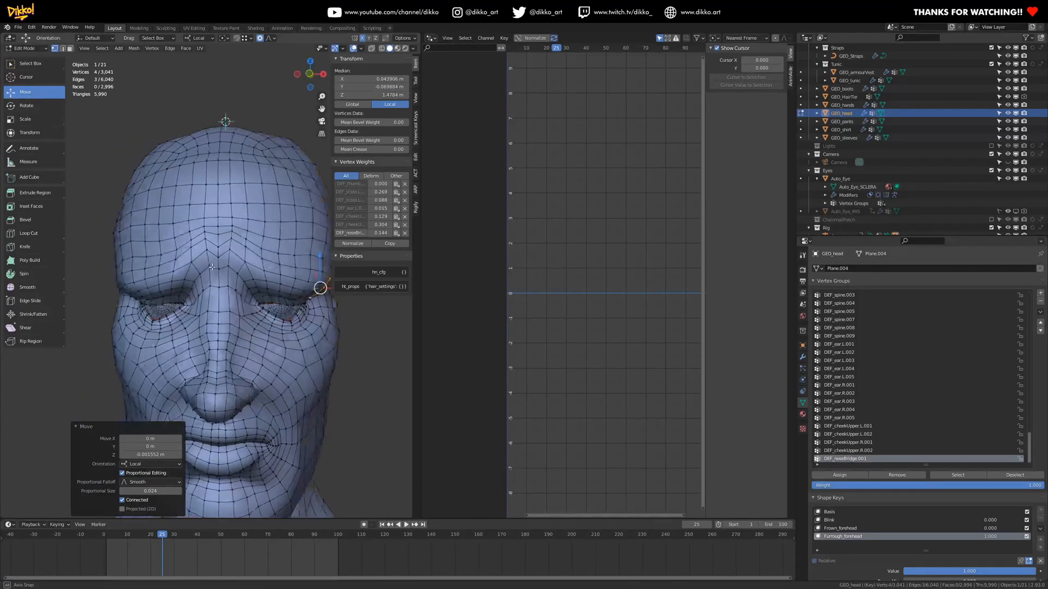
- Raise a row of vertices above the character's left eye about 0.0009 m along local Z with proportional editing, on the Furrough_forehead shape key
scroll(262, 278, "up", 6)
left_click(227, 302)
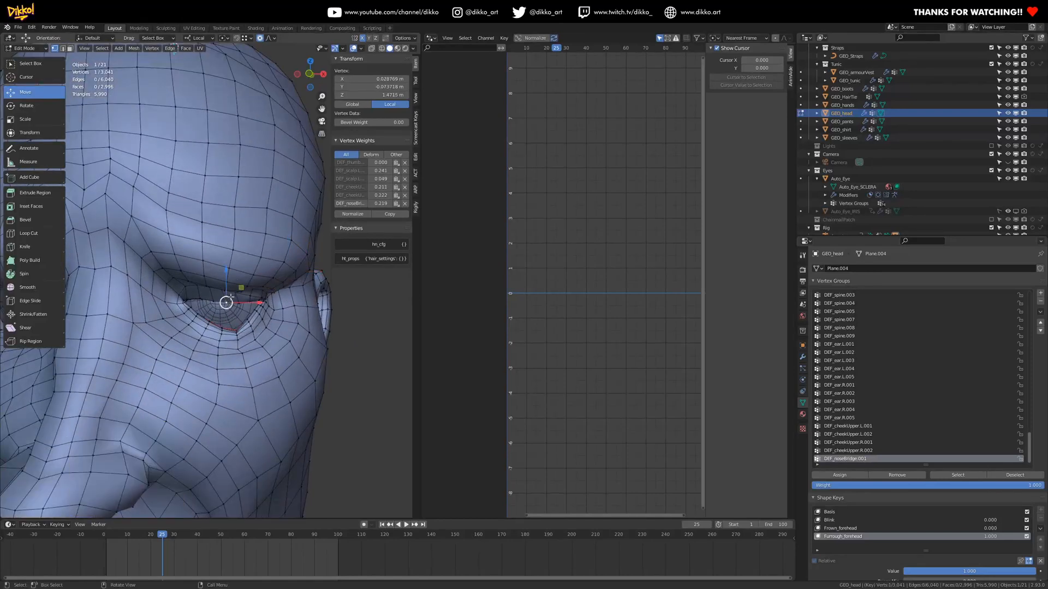
left_click(234, 228, "ctrl")
left_click_drag(230, 234, 231, 230)
scroll(230, 230, "up", 2)
left_click(231, 230)
scroll(217, 269, "down", 5)
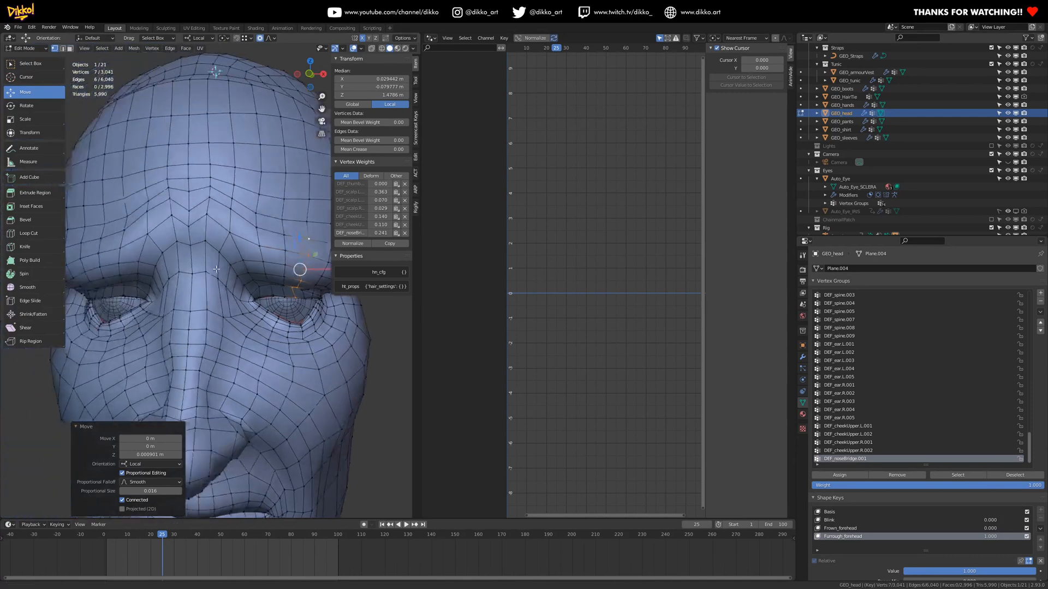
- Leave Edit Mode and lower the Furrough_forehead shape key's value to 0.900
scroll(217, 269, "down", 3)
mouse_move(219, 269)
middle_mouse_down()
mouse_move(257, 270)
mouse_move(225, 268)
mouse_move(248, 263)
mouse_move(232, 257)
middle_mouse_up()
key("Tab")
scroll(232, 257, "up", 3)
left_click_drag(990, 555, 906, 553)
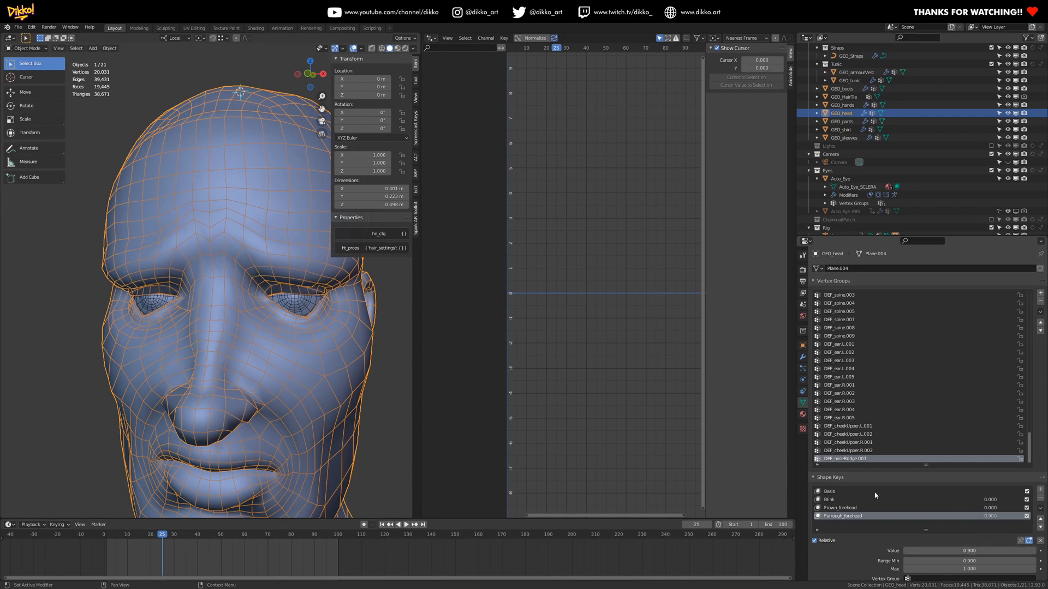
- Set the Furrough_forehead shape key's Range Min to 0.000 and bring its value down to 0.000
left_click(839, 493)
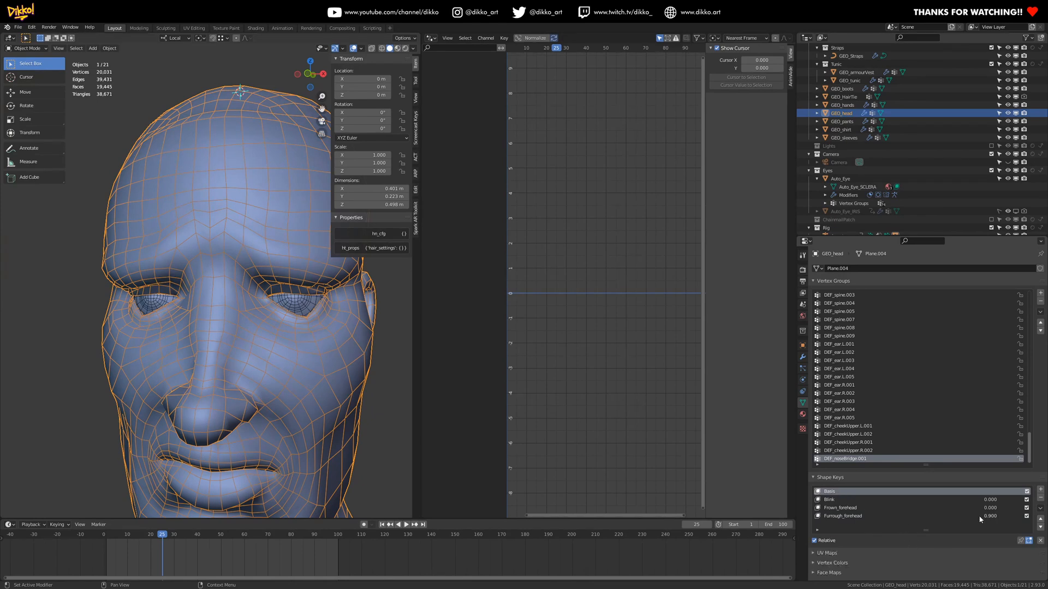
left_click(945, 515)
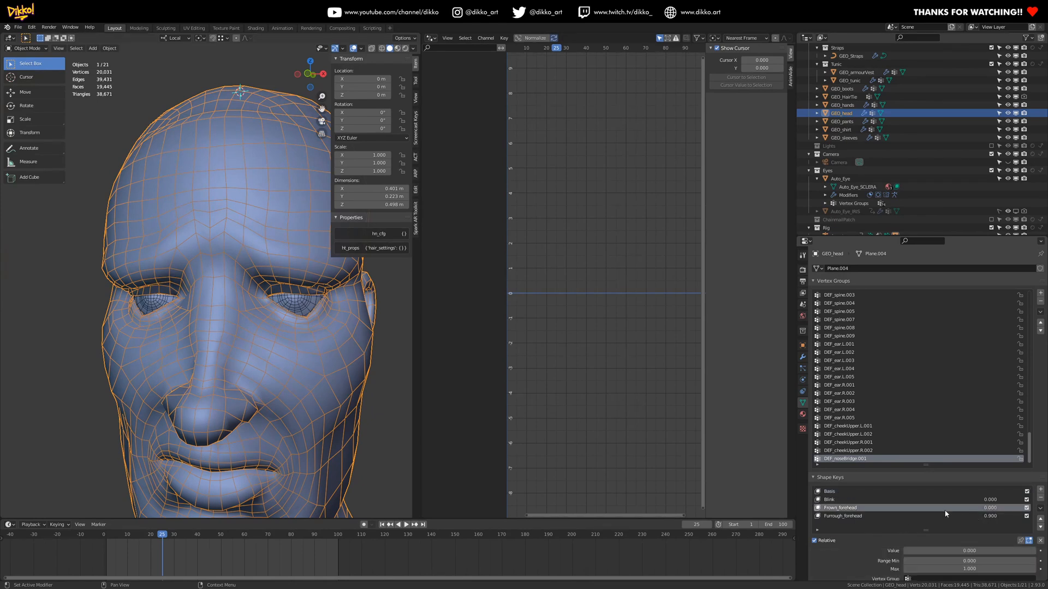
left_click(976, 560)
type("0.9")
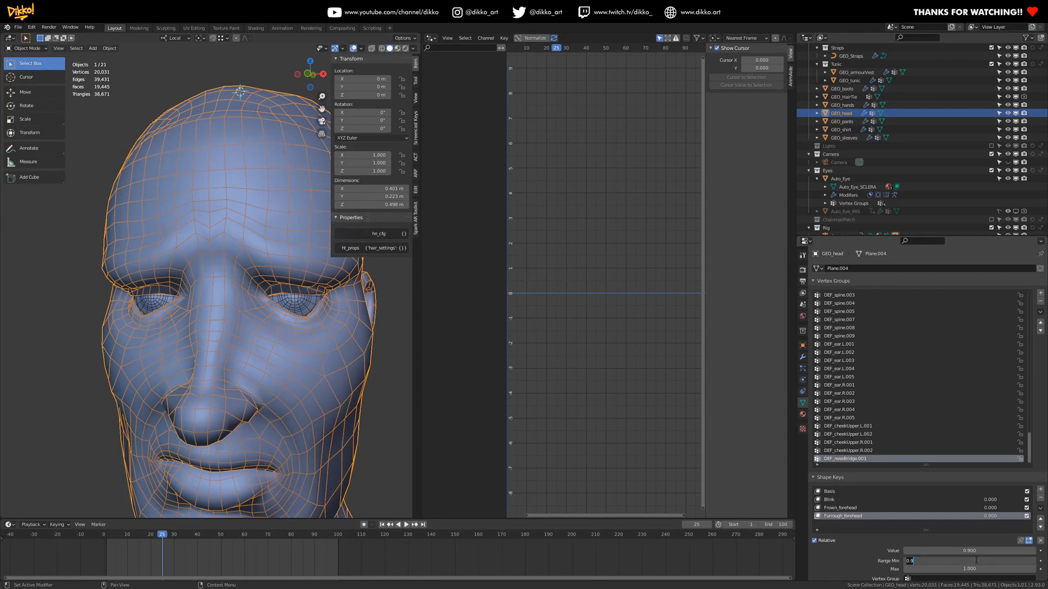
key("Return")
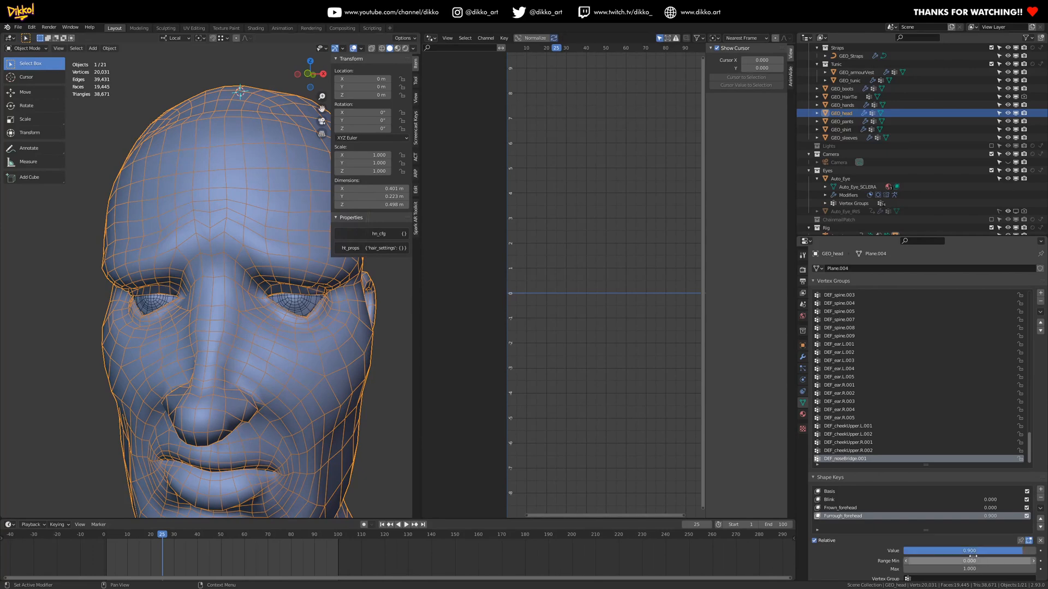
left_click_drag(973, 556, 943, 551)
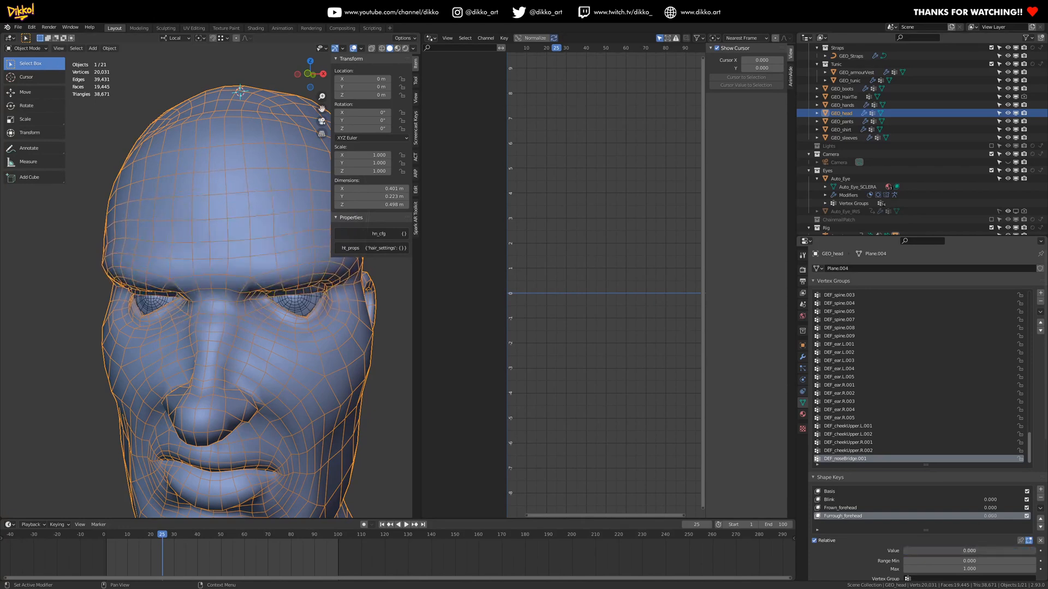
mouse_move(911, 551)
left_mouse_down()
mouse_move(1036, 550)
mouse_move(905, 551)
left_mouse_up()
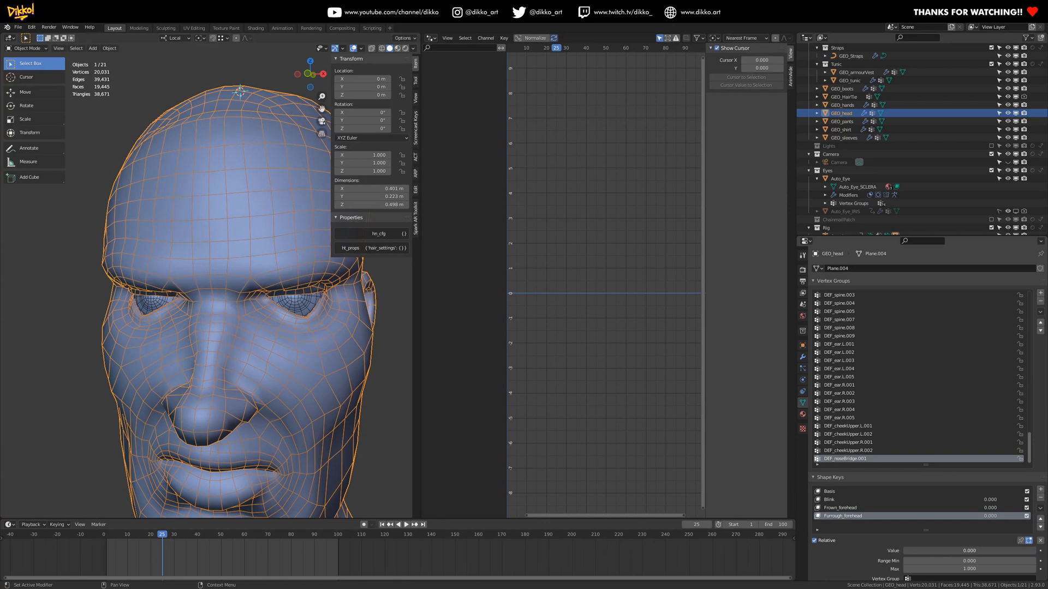
- Add a shape key named Raised_forehead at value 1.000 and enter Edit Mode on the head with no vertices selected
left_click(1040, 490)
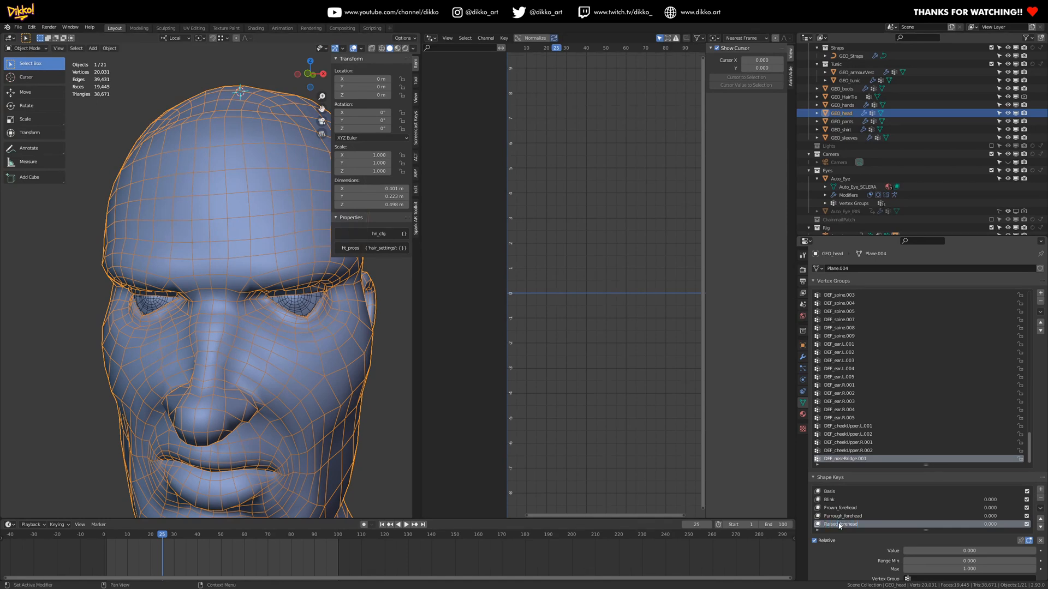
key("Tab")
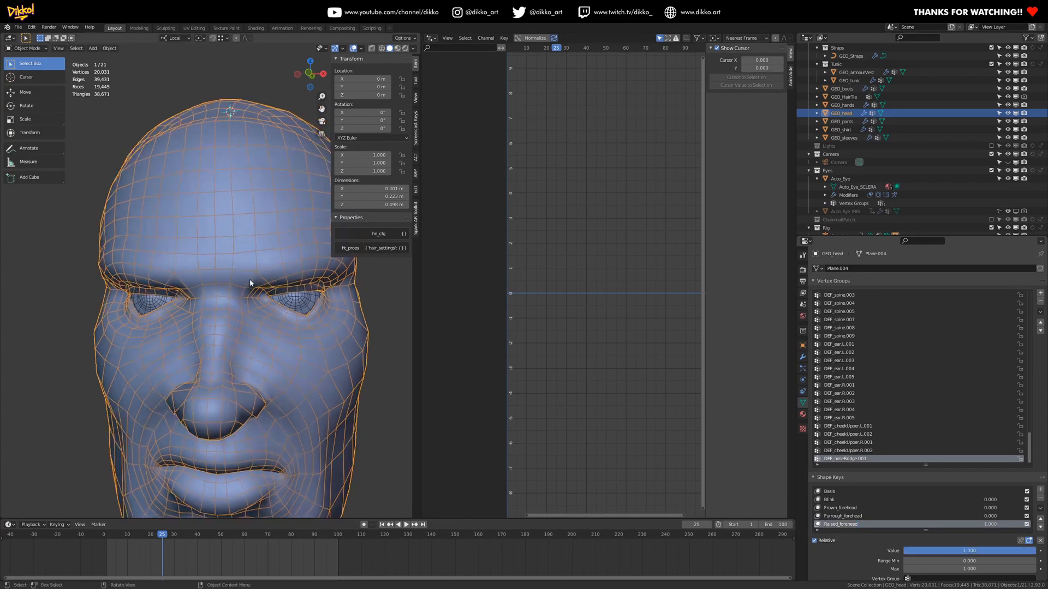
middle_click_drag(257, 281, 221, 282)
left_click(228, 284)
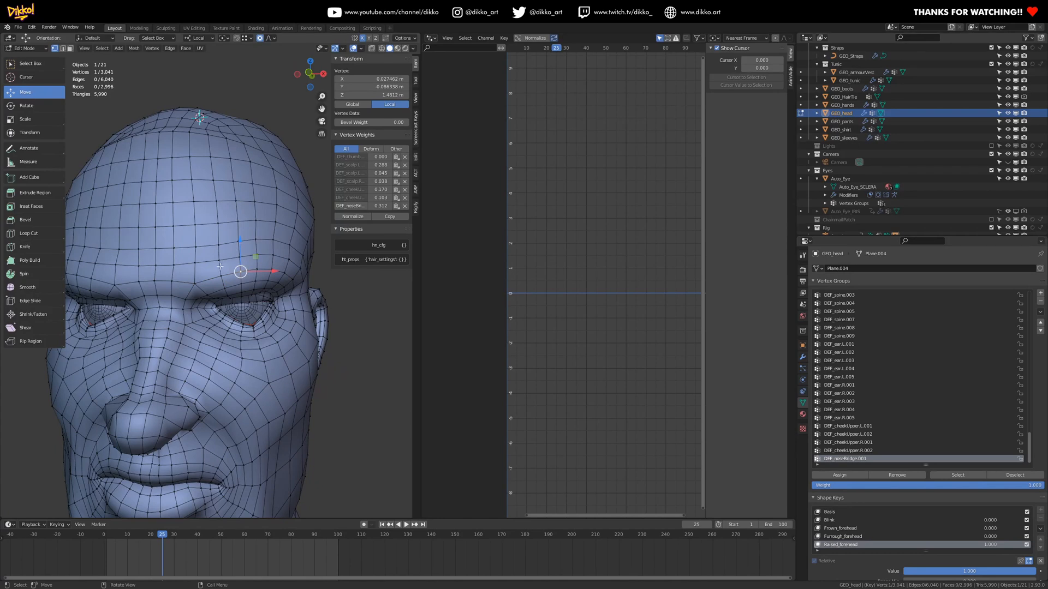
key("alt+a")
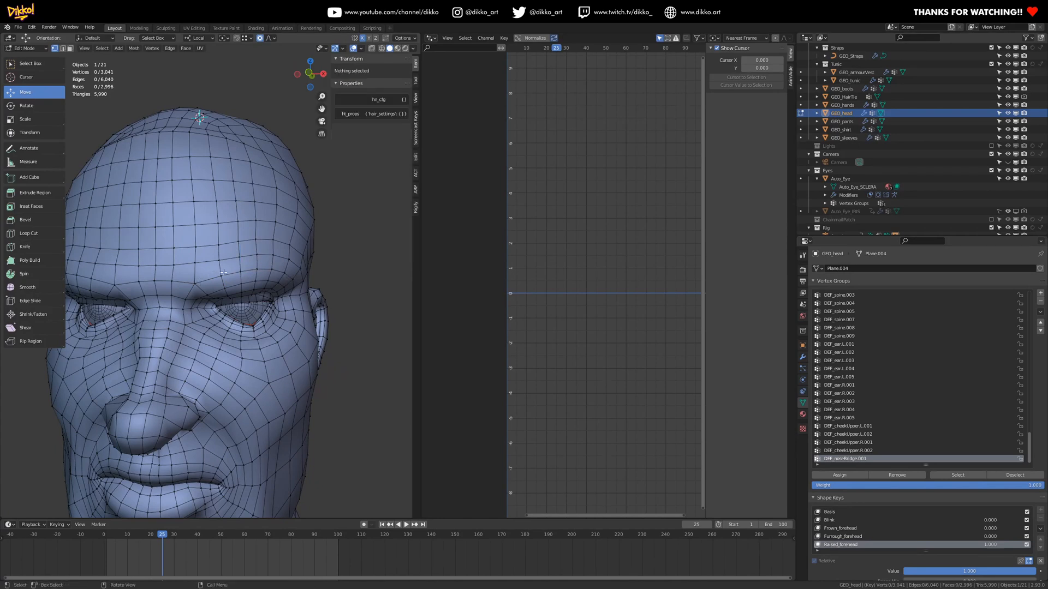
- Select a seven-vertex row along the character's left brow and raise it about 0.0072 m in local Z with proportional editing
left_click(198, 283)
left_click(293, 279, "ctrl+shift")
left_click_drag(248, 253, 256, 226)
scroll(254, 226, "up", 10)
middle_click_drag(256, 226, 224, 276)
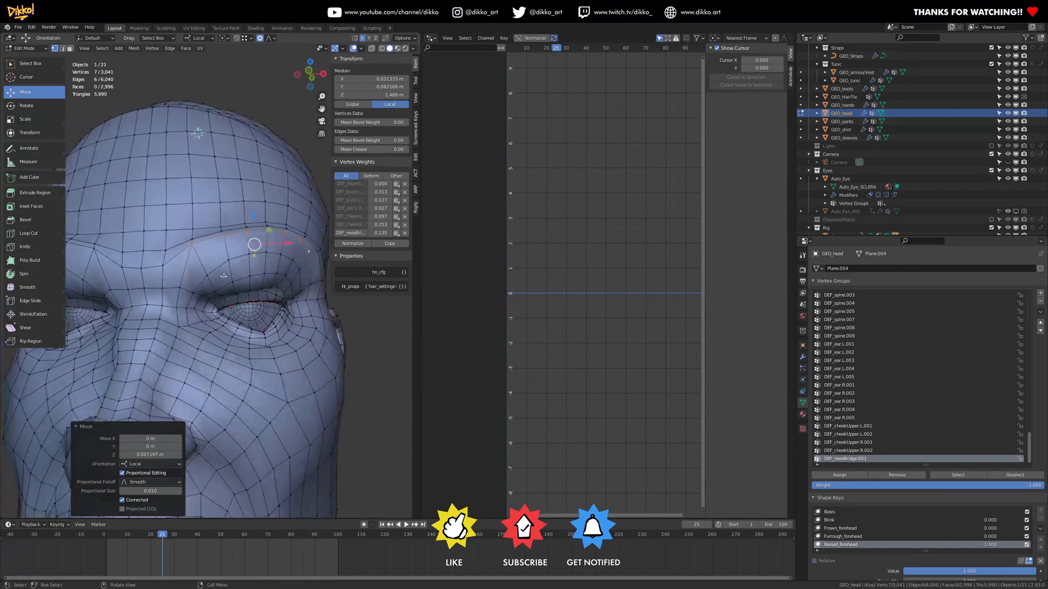
- Select the vertex rows between upper eyelid and brow, and raise the row above the brow about 0.005 m in local Z
left_click(235, 270, "ctrl")
left_click(254, 260, "ctrl")
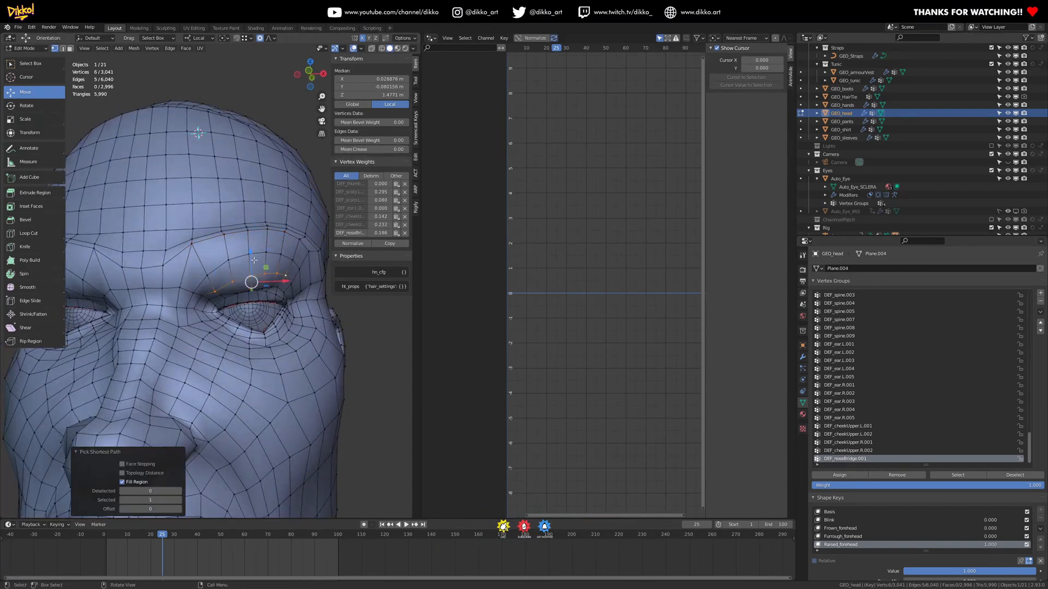
left_click(265, 244, "ctrl")
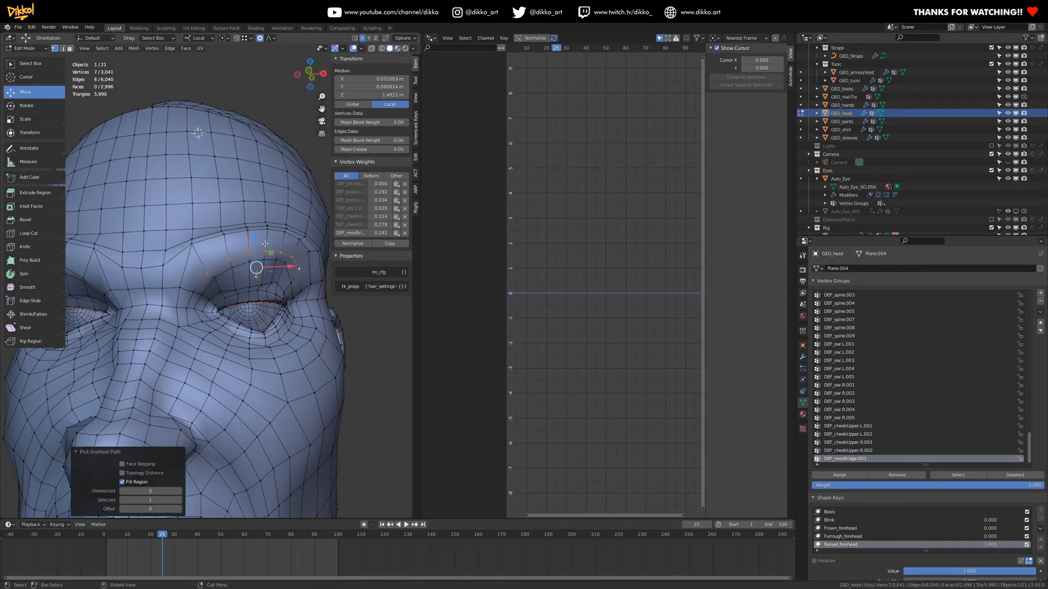
middle_click_drag(265, 244, 245, 257)
left_click(218, 276)
left_click(269, 265, "ctrl")
left_click_drag(244, 250, 242, 241)
left_click(242, 241)
- Switch the head to Sculpt Mode and turn off the Multires modifier's viewport and render display
mouse_move(243, 242)
middle_mouse_down()
mouse_move(150, 220)
mouse_move(109, 229)
middle_mouse_up()
left_click(25, 48)
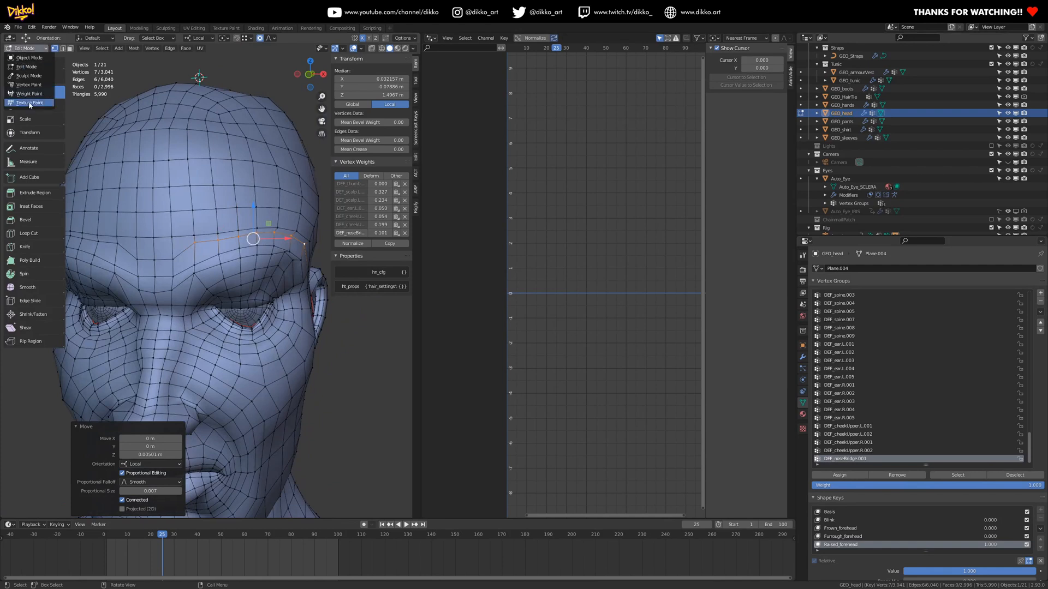
left_click(29, 75)
mouse_move(190, 238)
middle_mouse_down()
mouse_move(148, 241)
mouse_move(199, 240)
middle_mouse_up()
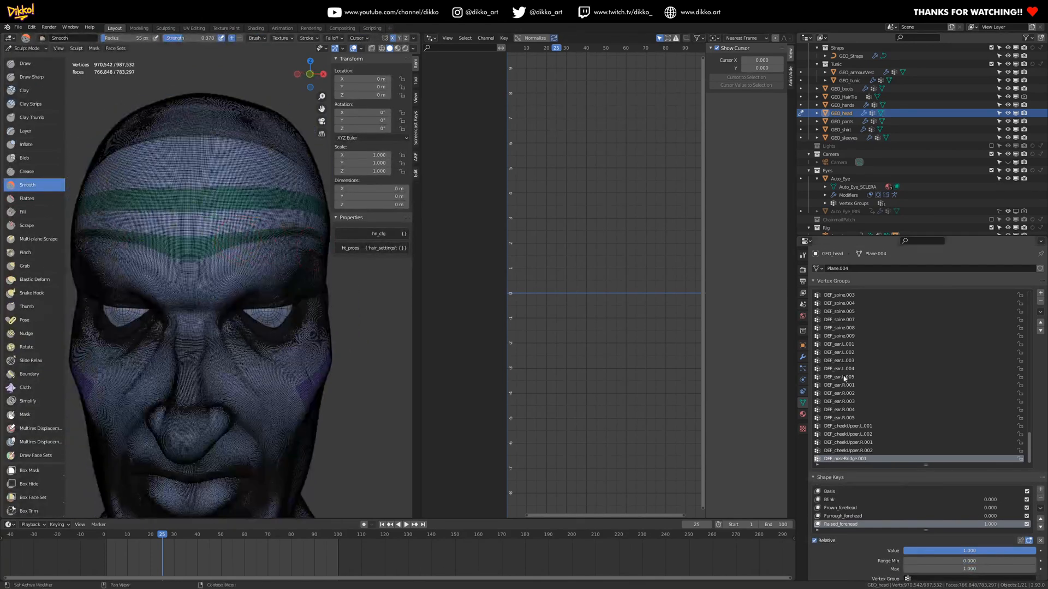
left_click(803, 358)
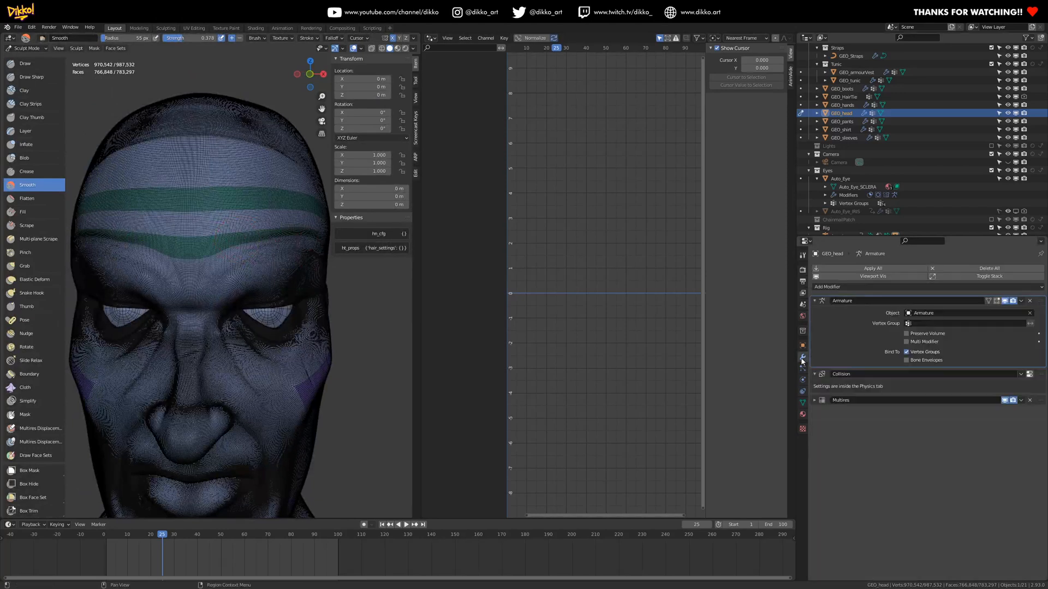
left_click(1013, 403)
- Hide the Face Sets overlay on the head so the sculpt surface is uncoloured
middle_click_drag(257, 218, 291, 219)
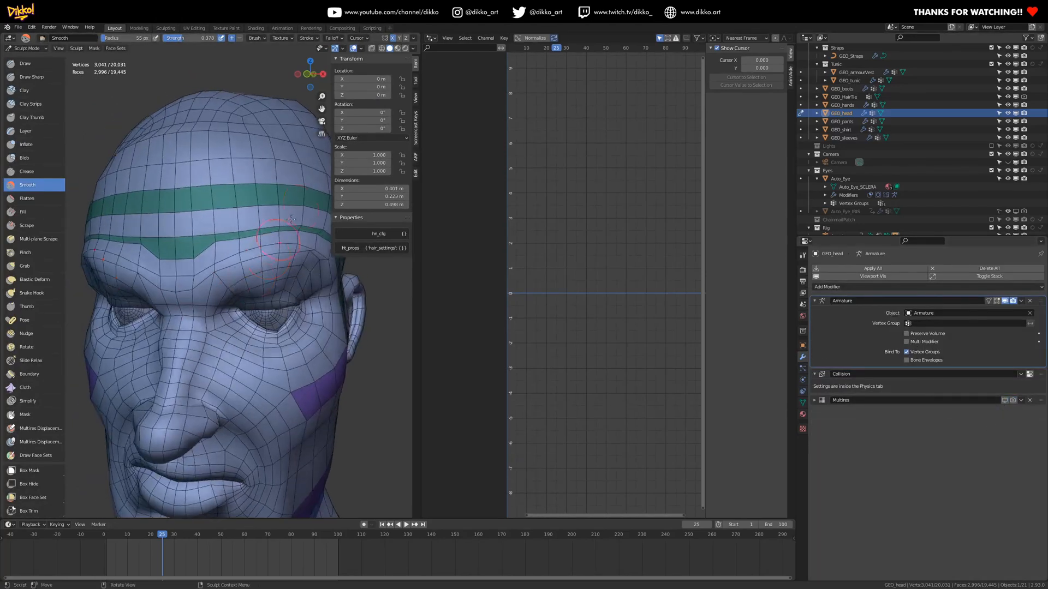
left_click(361, 50)
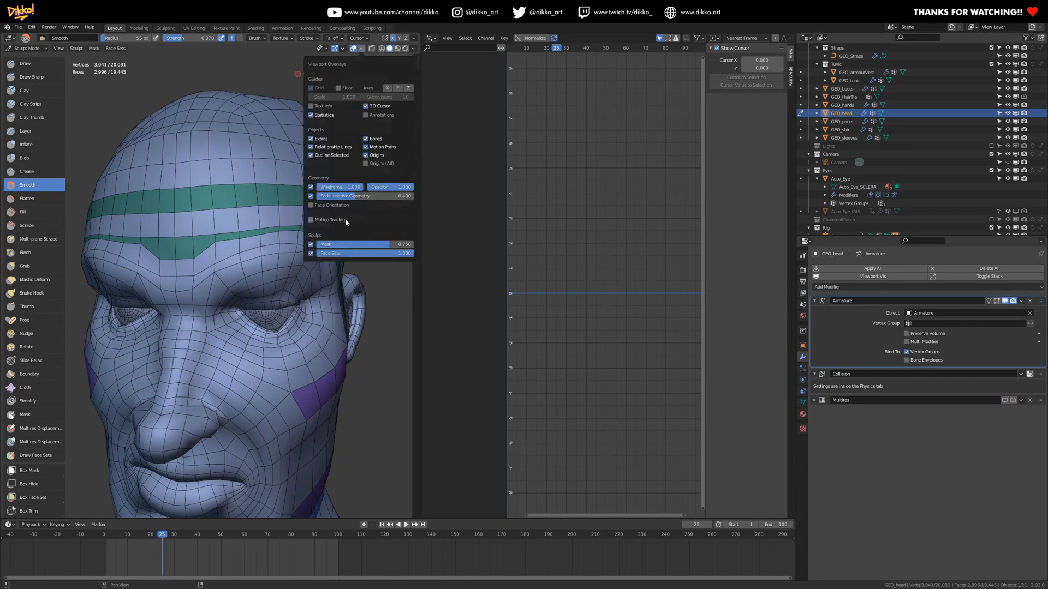
left_click(311, 254)
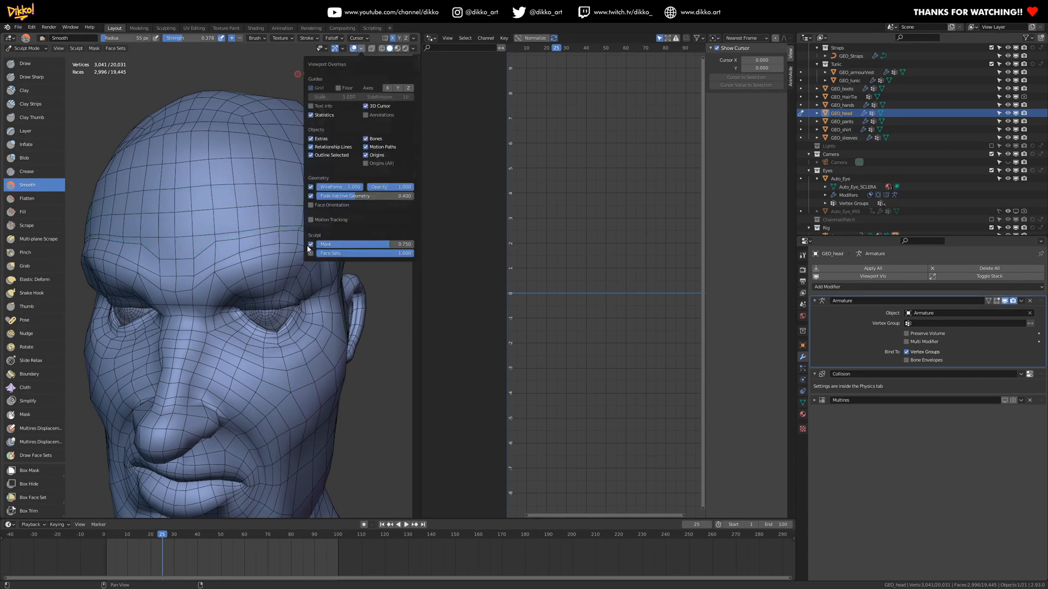
- Smooth the forehead and brow above the character's left eye with the Smooth brush
middle_click_drag(328, 235, 83, 199)
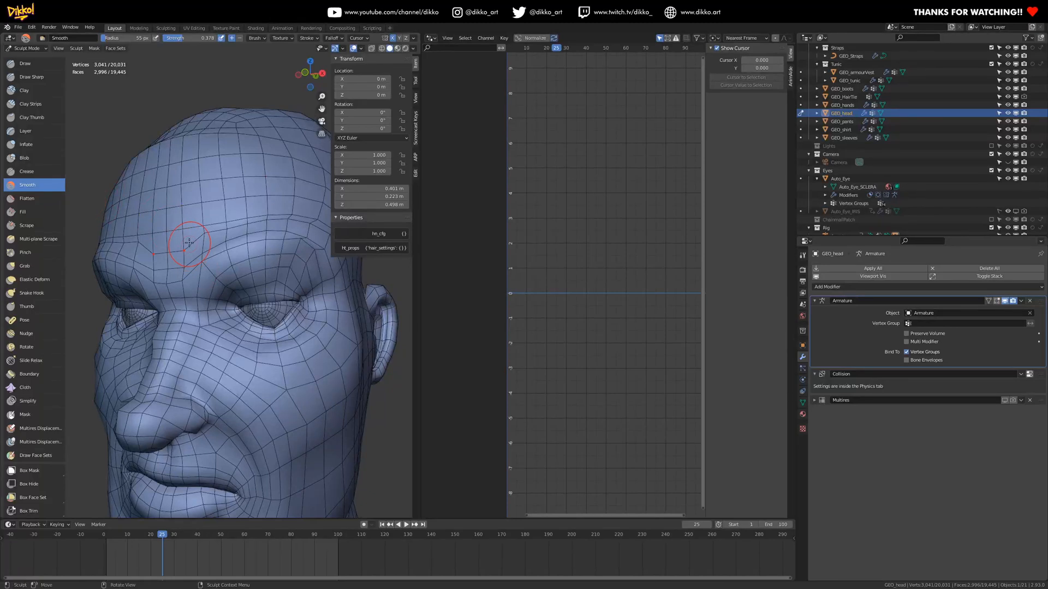
left_click_drag(247, 189, 236, 280)
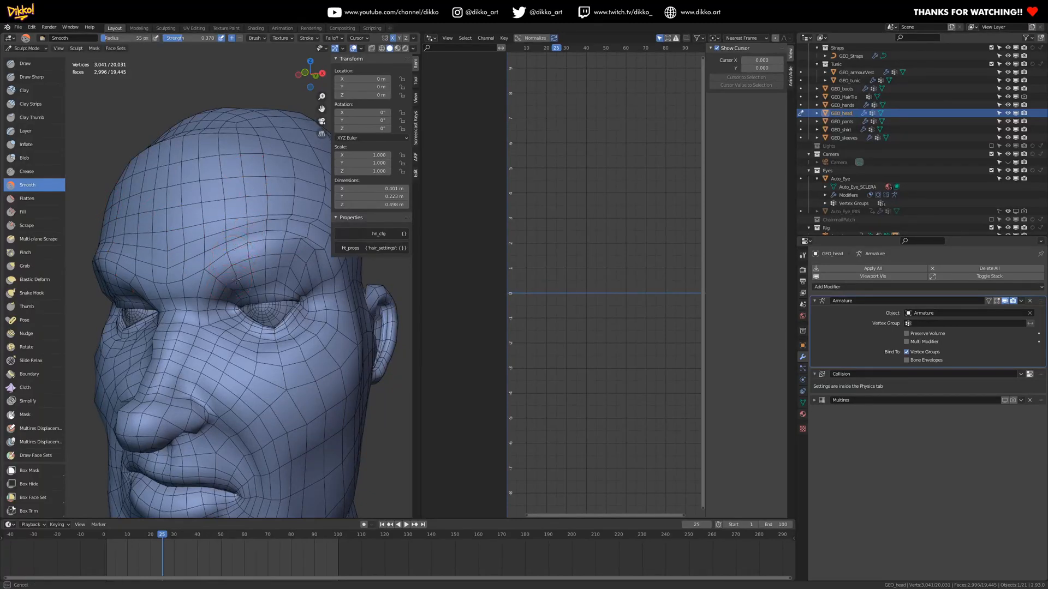
mouse_move(251, 274)
middle_mouse_down()
mouse_move(298, 248)
mouse_move(156, 206)
middle_mouse_up()
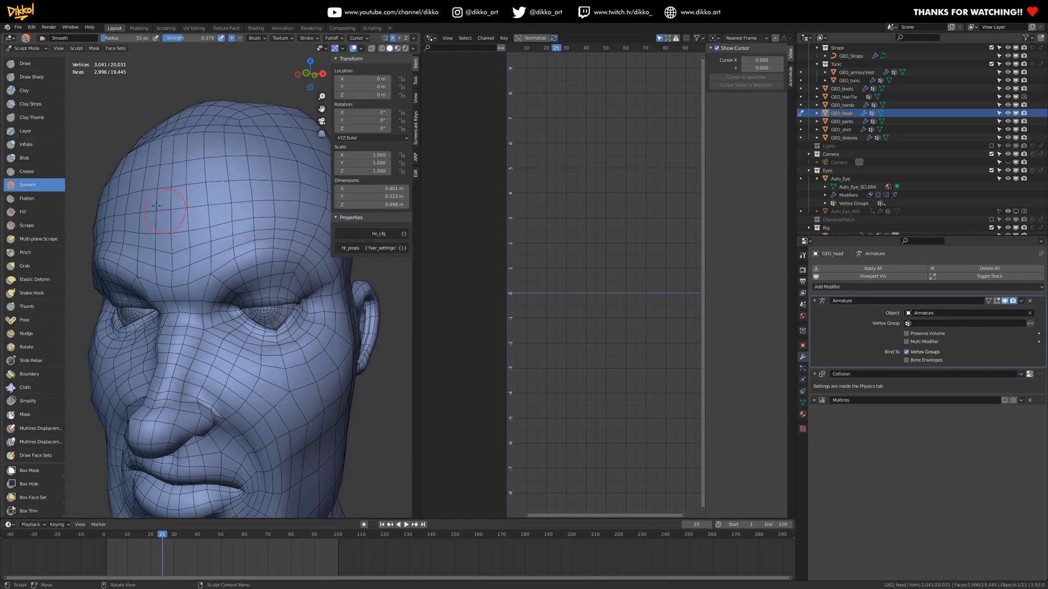
left_click(26, 144)
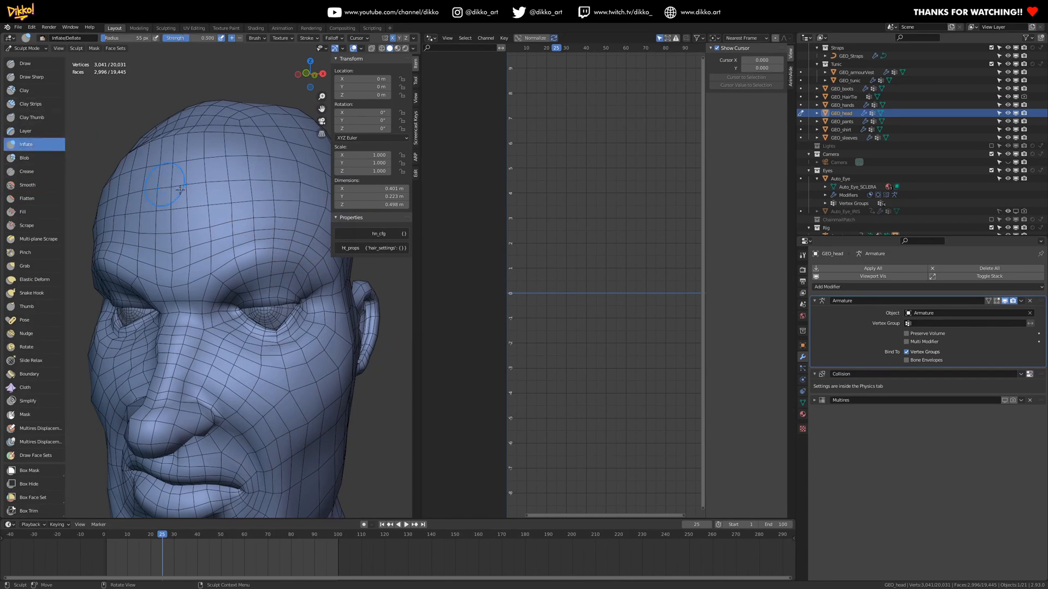
middle_click_drag(181, 190, 284, 249)
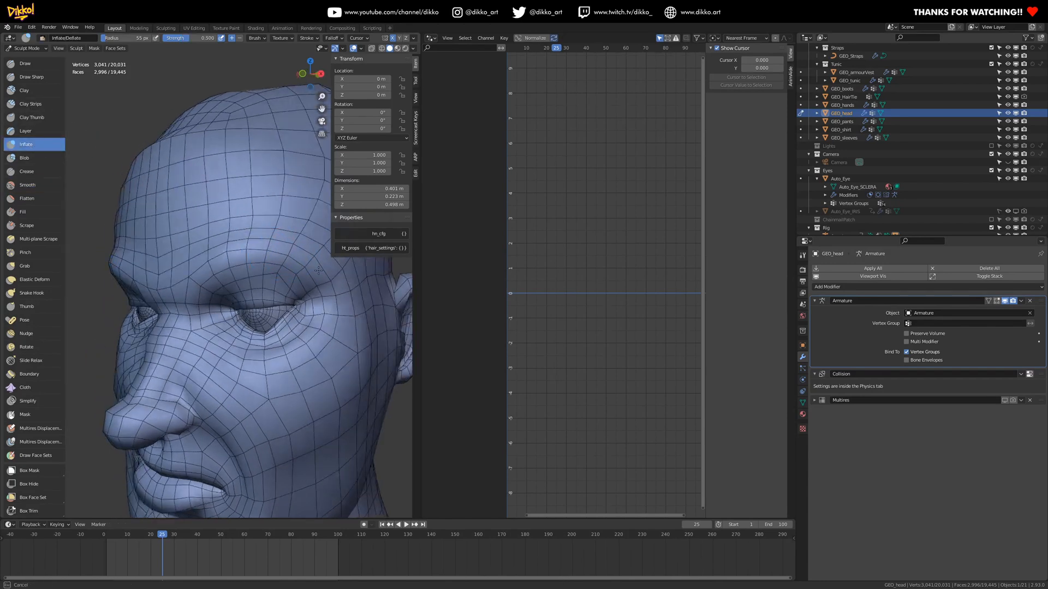
left_click(33, 65)
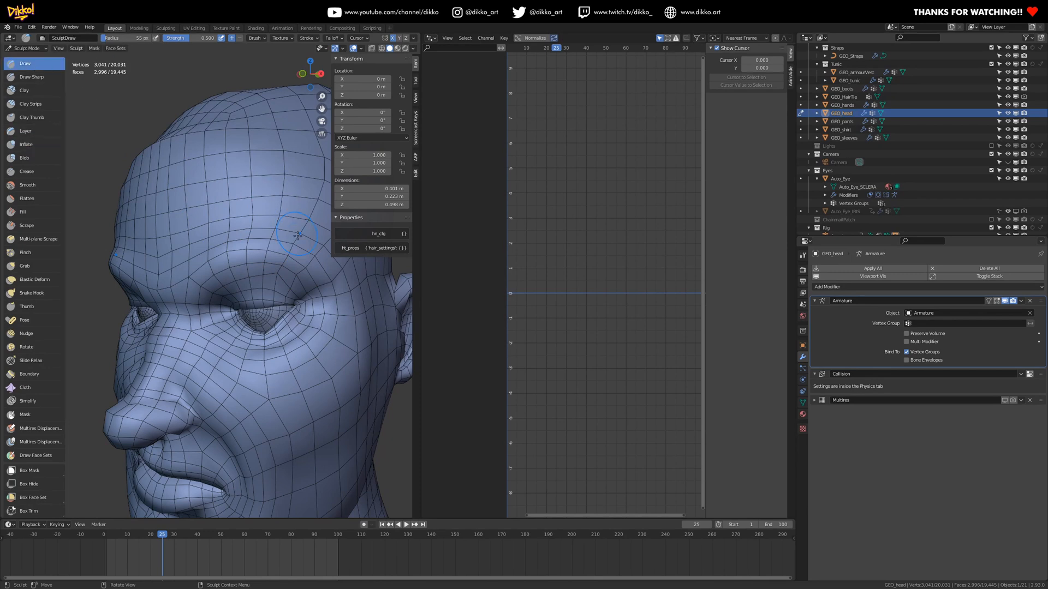
- Smooth the outer end of the character's left brow and the inner brow area with the Smooth brush
left_click(27, 185)
middle_click_drag(229, 229, 249, 240)
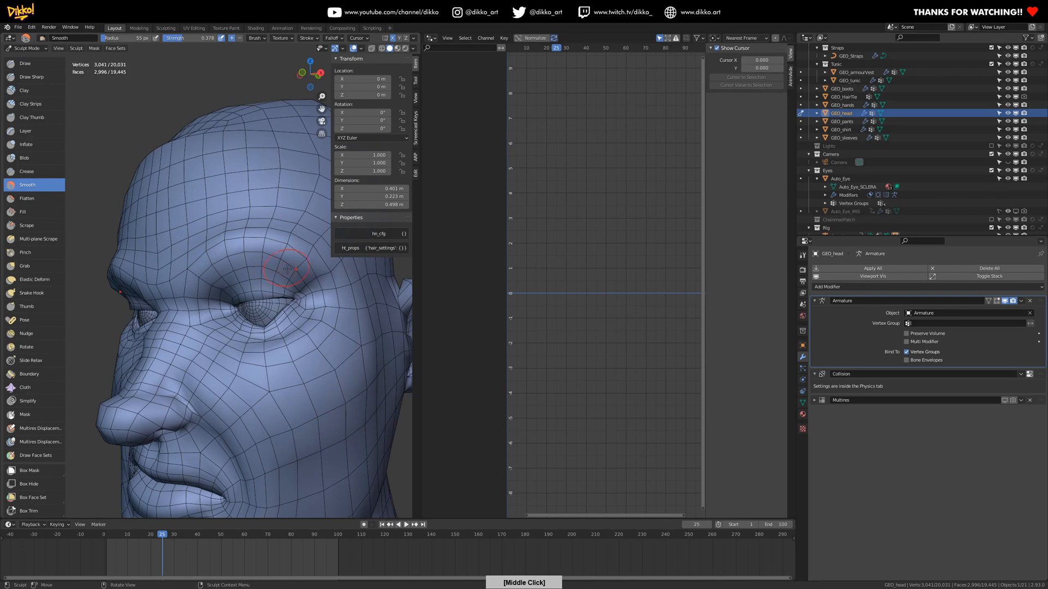
left_click_drag(288, 269, 312, 275)
middle_click_drag(343, 275, 282, 264)
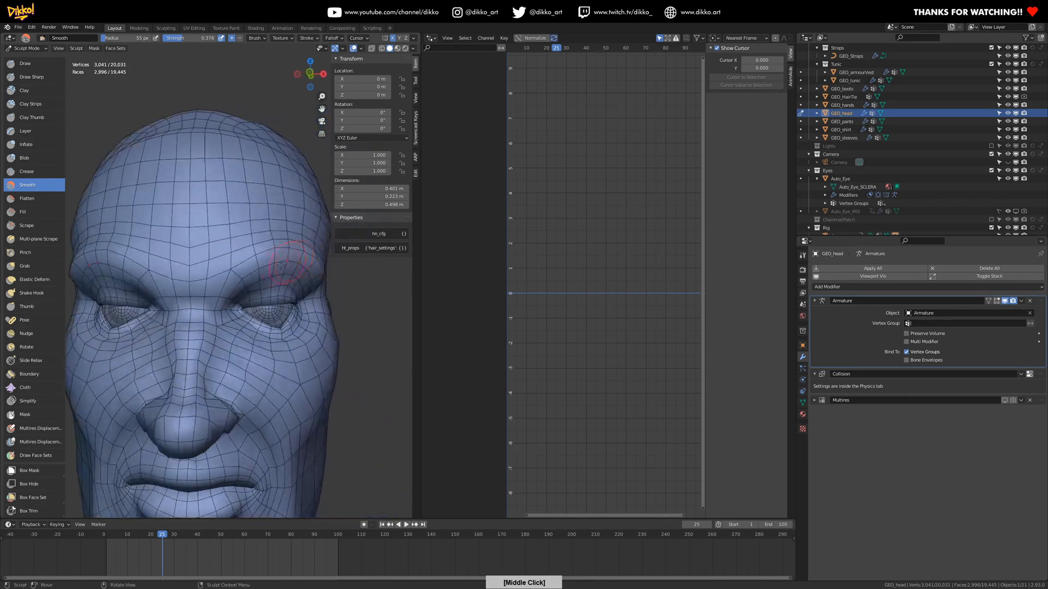
left_click_drag(217, 297, 228, 271)
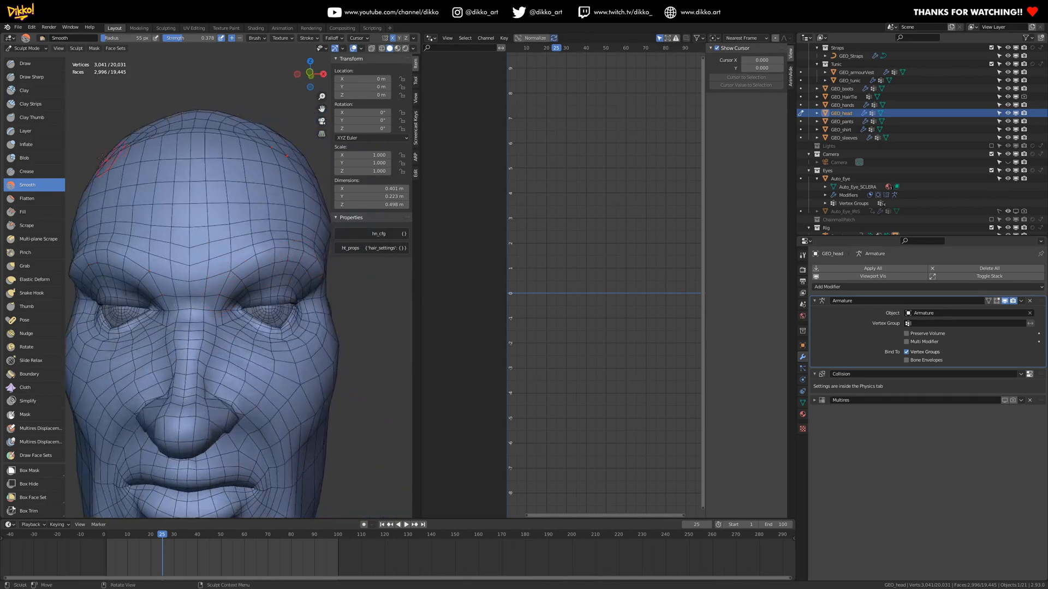
- Pull the character's left brow up and outward with the Elastic Deform brush, resizing the brush radius to 86 px
left_click(33, 266)
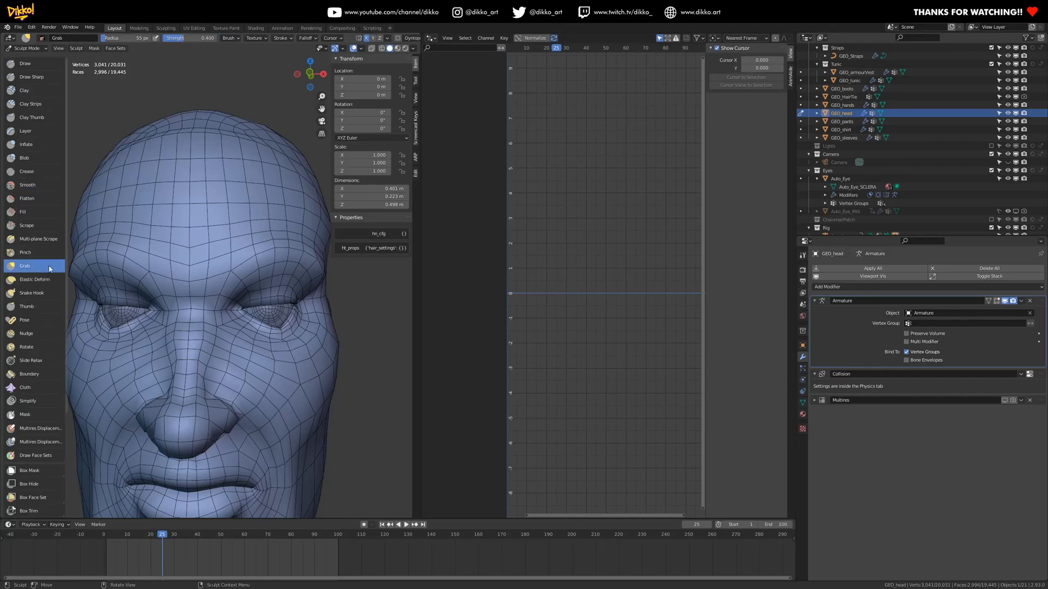
left_click(35, 279)
key("f")
left_click(251, 266)
mouse_move(236, 273)
left_mouse_down()
mouse_move(226, 267)
mouse_move(297, 243)
mouse_move(309, 224)
left_mouse_up()
key("f")
left_click(277, 271)
left_click_drag(244, 259, 292, 236)
mouse_move(269, 244)
middle_mouse_down()
mouse_move(206, 245)
mouse_move(240, 246)
middle_mouse_up()
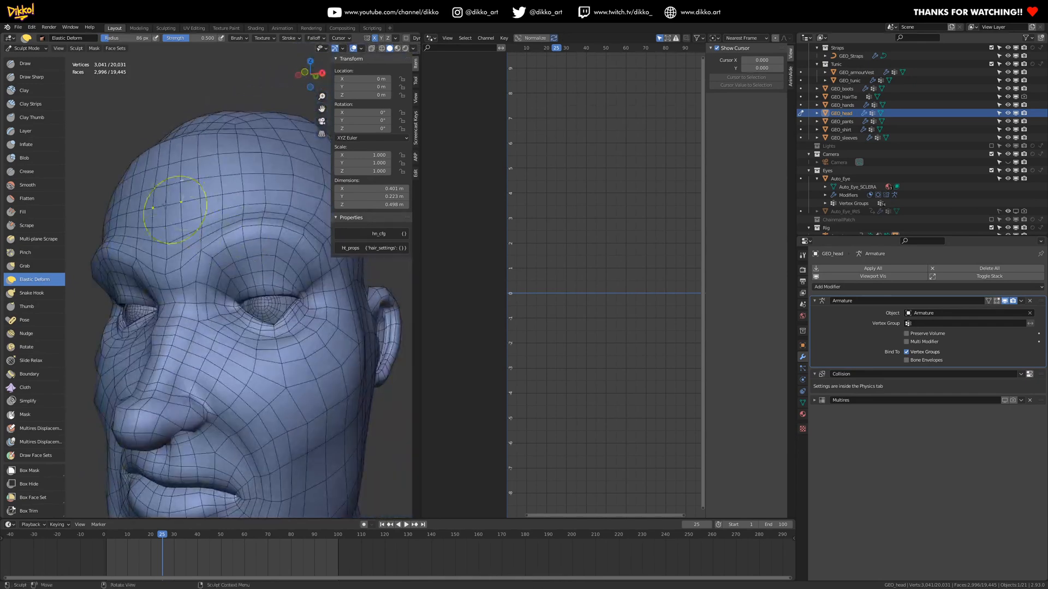
- Carve the crease above the character's left upper eyelid with the inverted Draw brush at a 53 px radius
left_click(27, 64)
mouse_move(281, 308)
middle_mouse_down("ctrl")
mouse_move(269, 299)
mouse_move(279, 262)
middle_mouse_up("ctrl")
key("f")
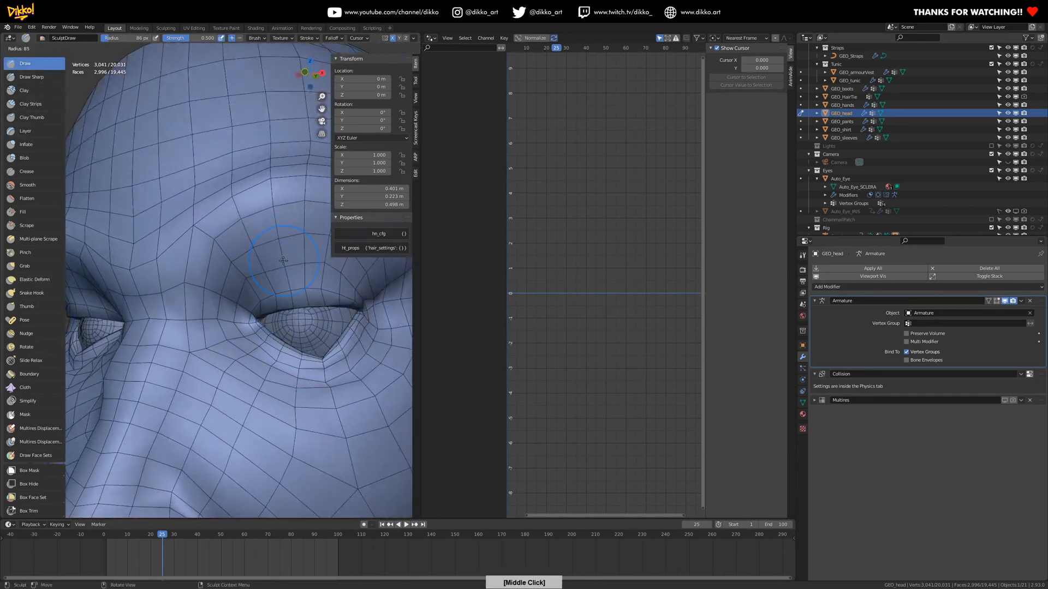
left_click(250, 278)
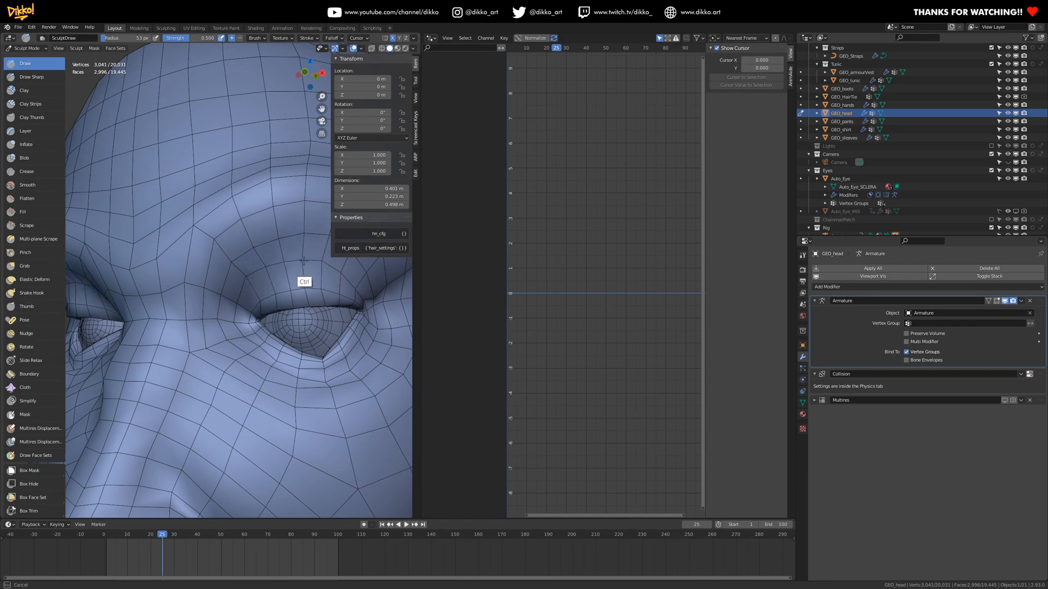
middle_click_drag(334, 270, 245, 260)
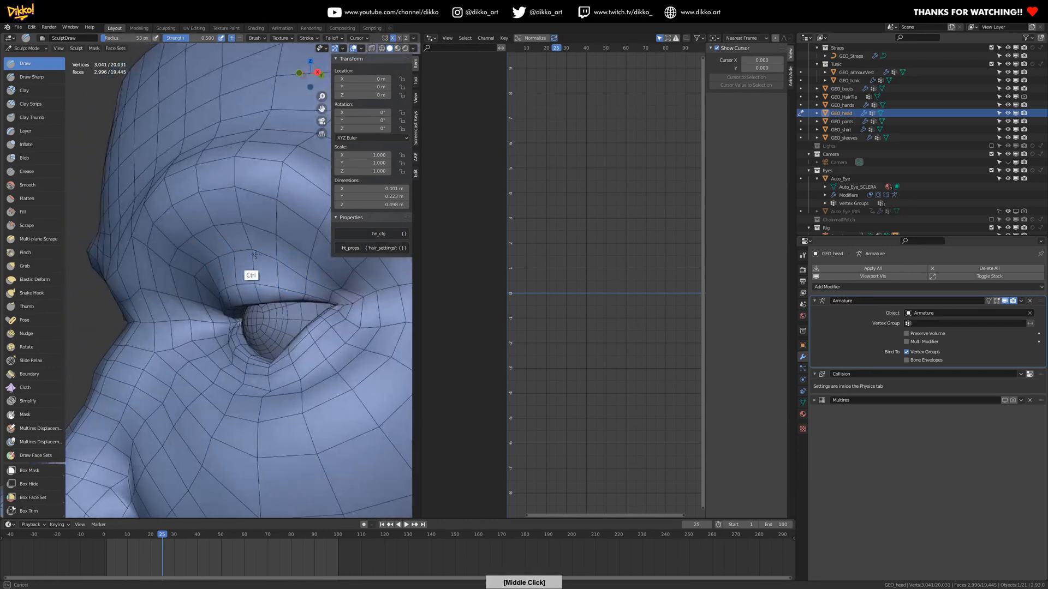
middle_click_drag(323, 276, 295, 295)
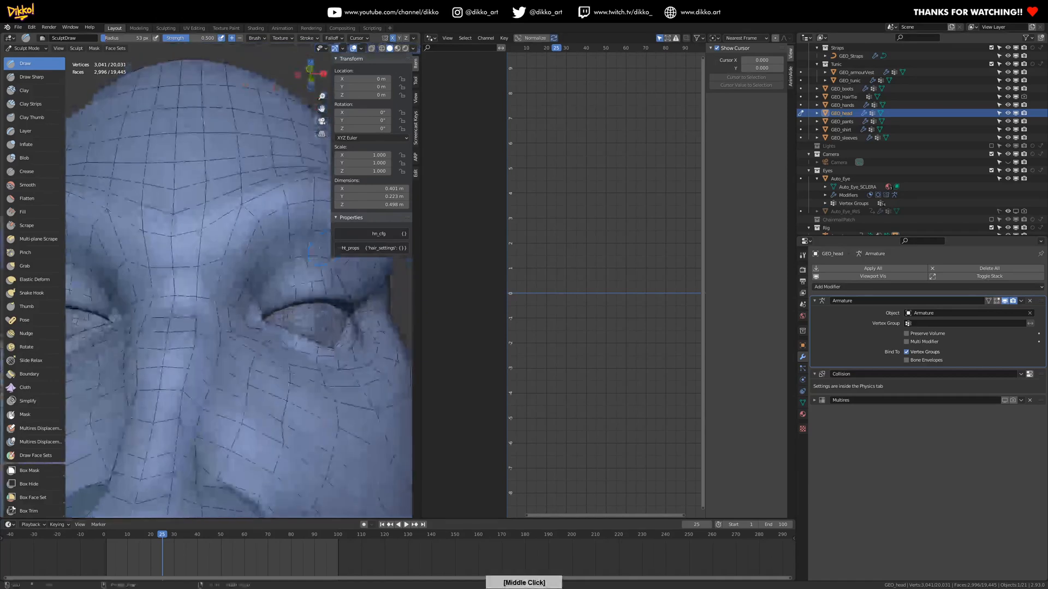
mouse_move(303, 255)
middle_mouse_down()
mouse_move(316, 259)
mouse_move(301, 272)
middle_mouse_up()
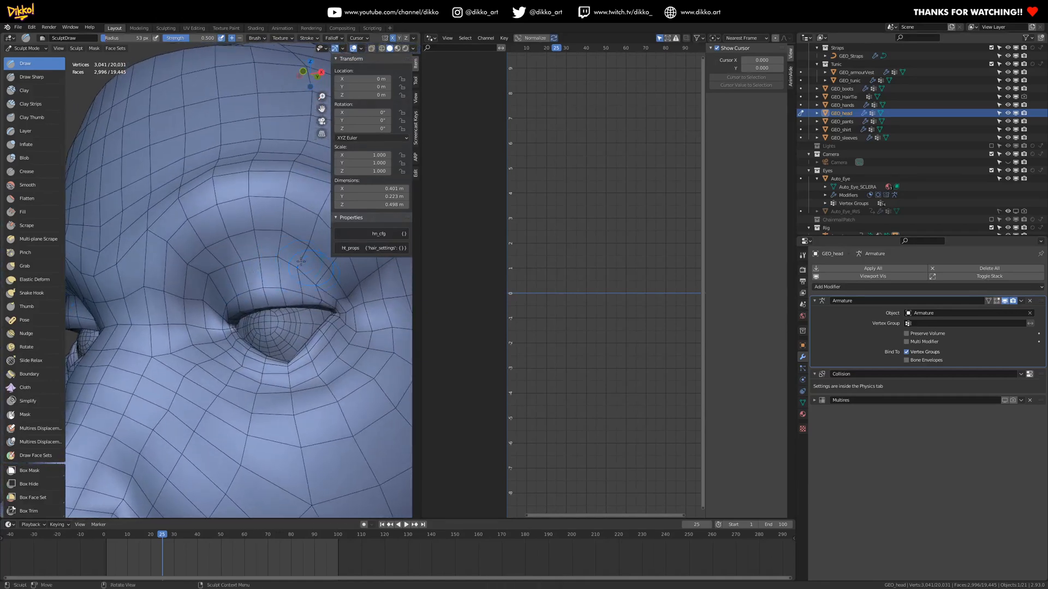
- Smooth the area above the character's left upper eyelid with the Smooth brush
left_click(43, 185)
left_click_drag(319, 271, 302, 276)
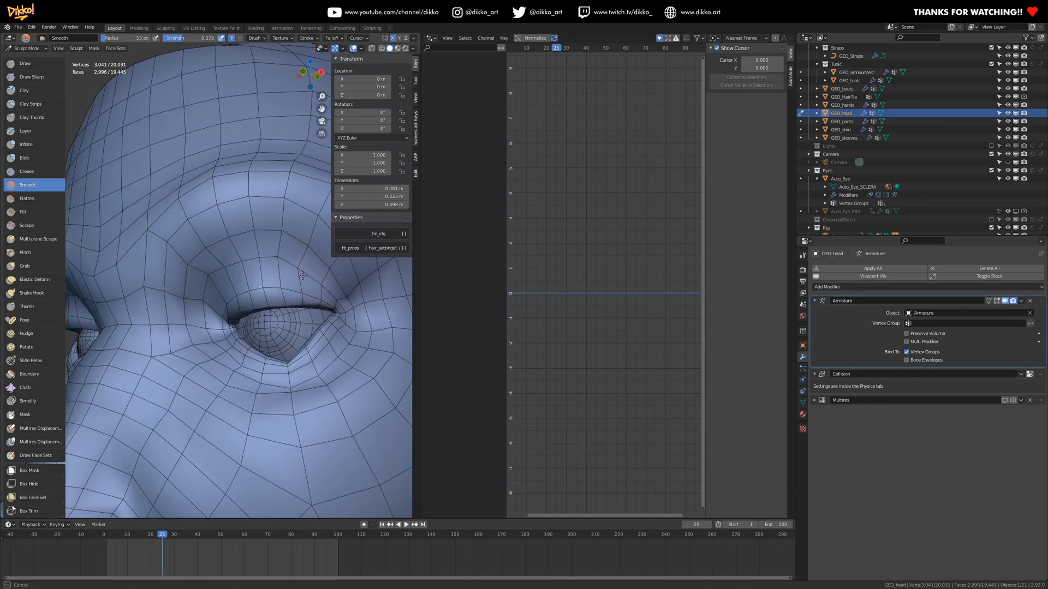
mouse_move(358, 294)
middle_mouse_down()
mouse_move(277, 323)
mouse_move(272, 267)
mouse_move(210, 266)
mouse_move(208, 257)
middle_mouse_up()
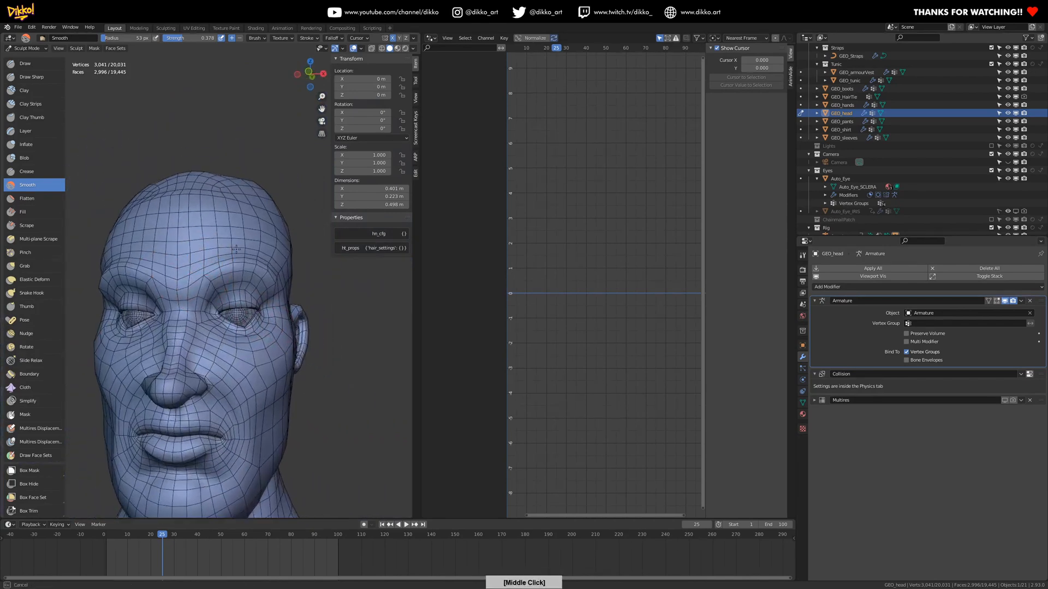
mouse_move(278, 273)
middle_mouse_down()
mouse_move(238, 272)
mouse_move(286, 279)
mouse_move(208, 276)
middle_mouse_up()
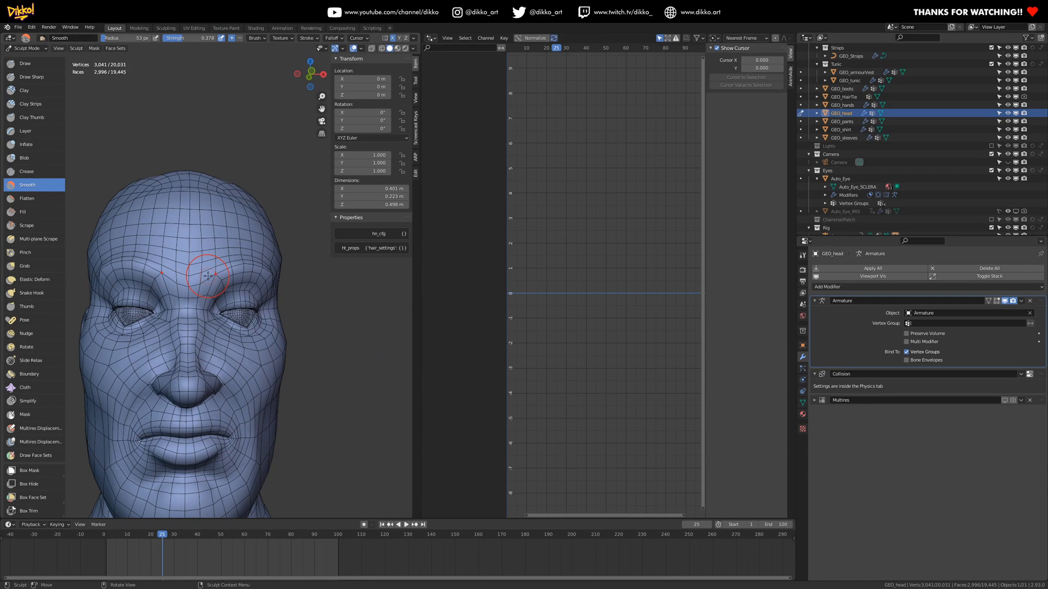
- Return the head to Object Mode and scrub the Raised_forehead shape key, ending at a value of 1.000
left_click(23, 49)
left_click(25, 58)
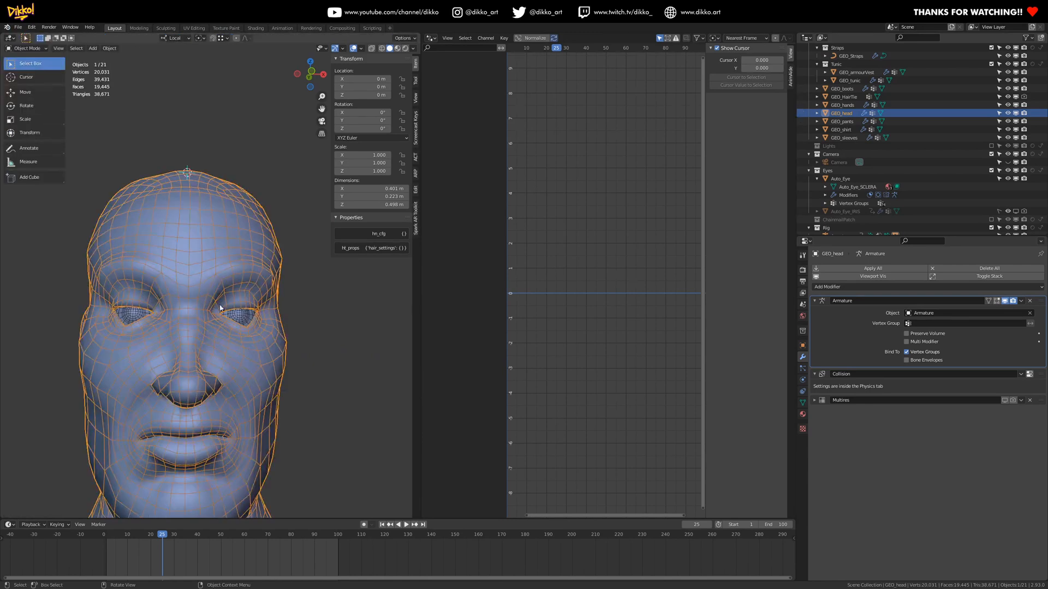
middle_click_drag(262, 404, 302, 415)
left_click(803, 402)
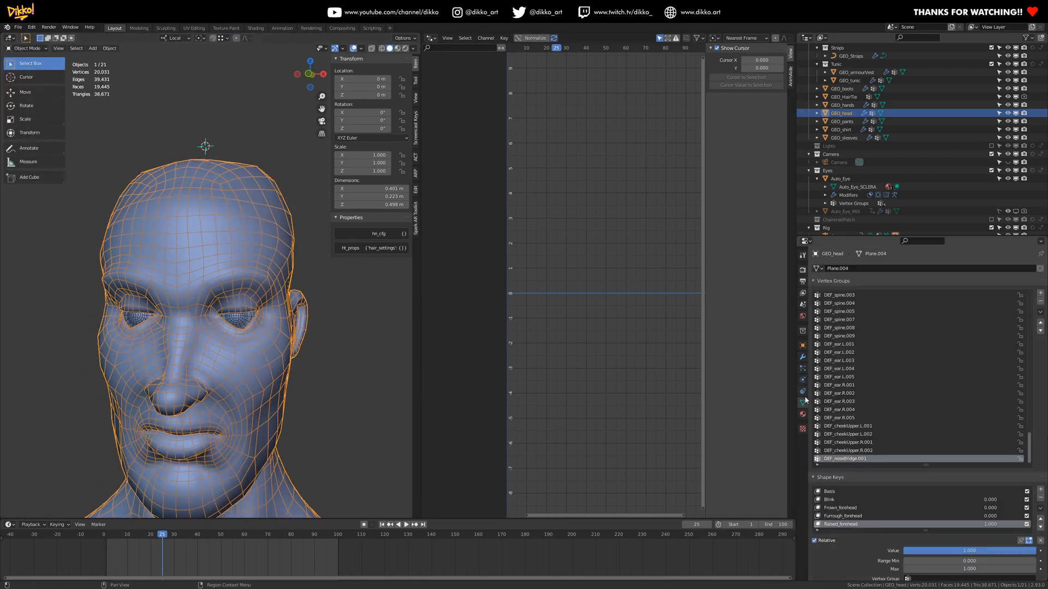
left_click_drag(970, 550, 1036, 551)
middle_click_drag(212, 315, 352, 309)
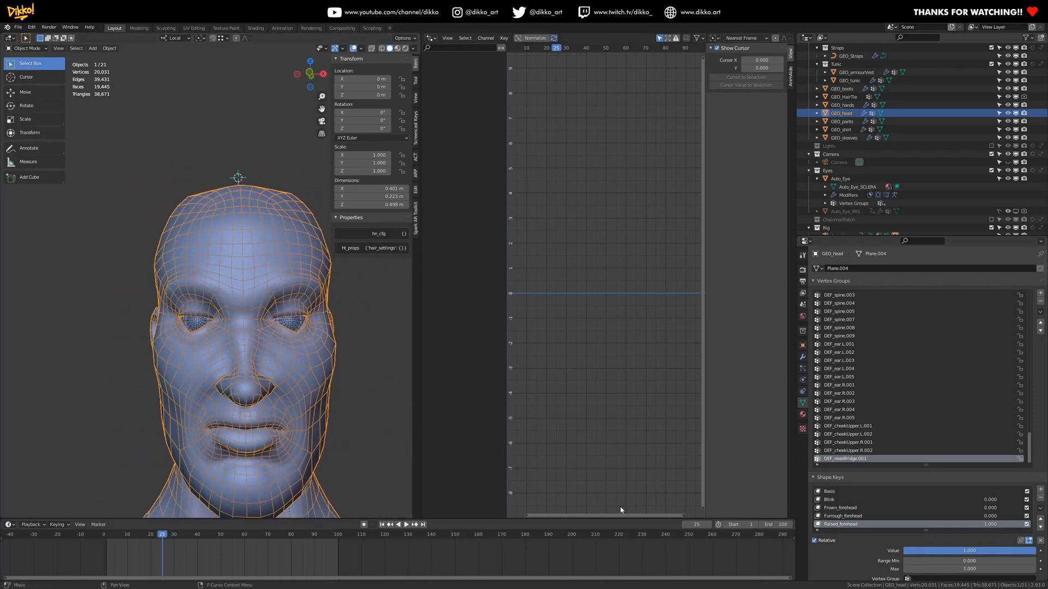
- Add a Lowered_forehead shape key, and rename the four forehead keys as Frown_brow, Furrough_brow, Raised_brow and Lowered_brow
left_click(1040, 490)
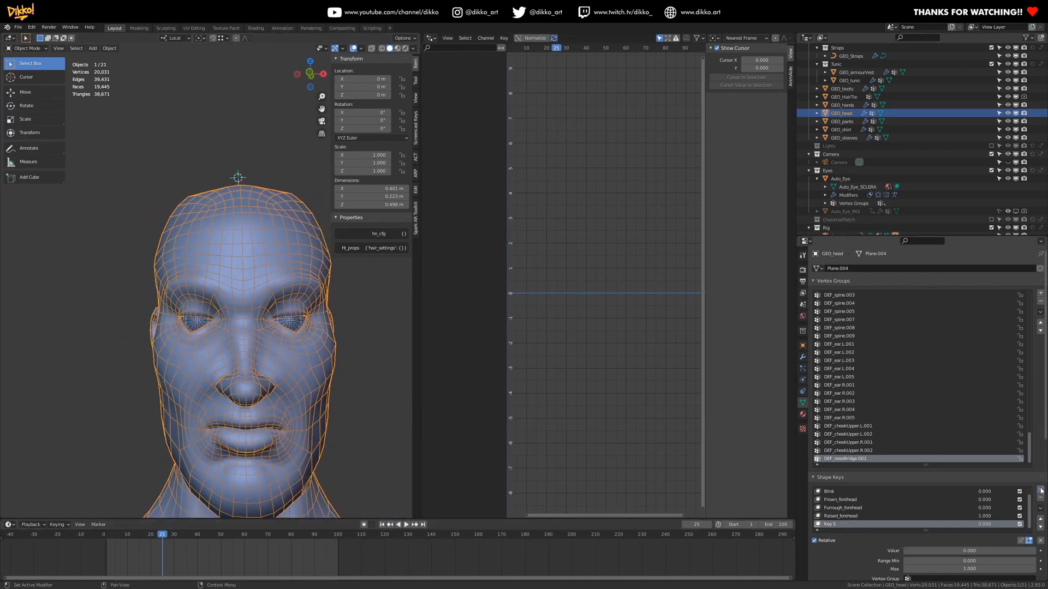
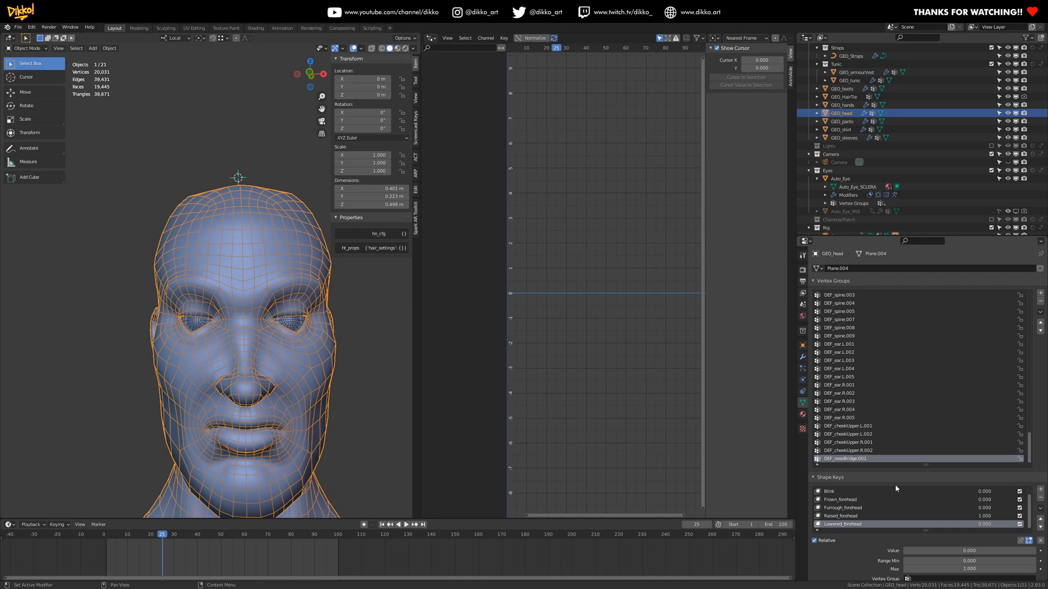
left_click(843, 499)
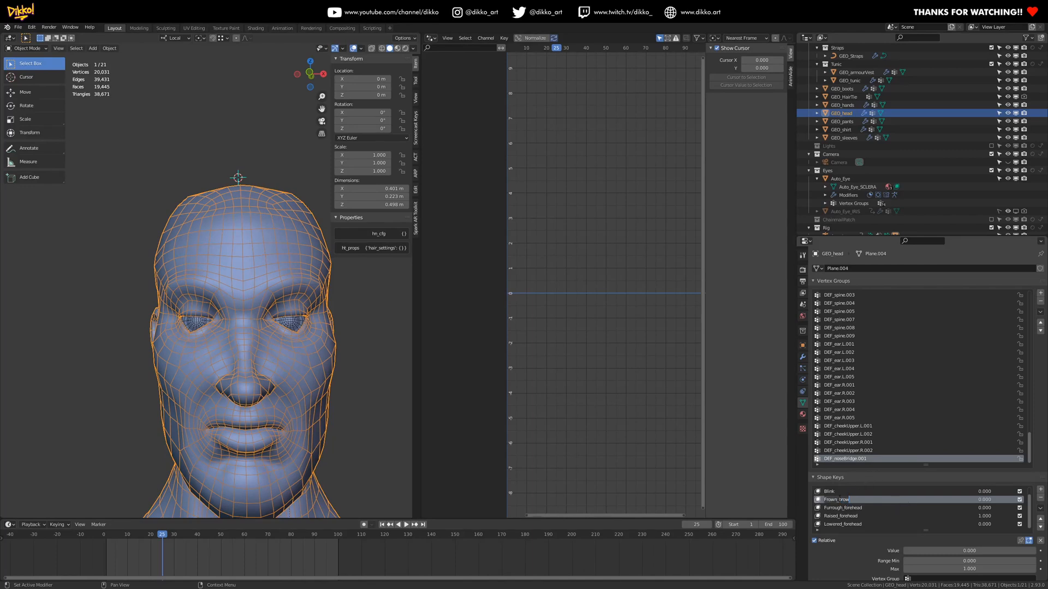
double_click(858, 509)
type("Furrough_brow")
key("Return")
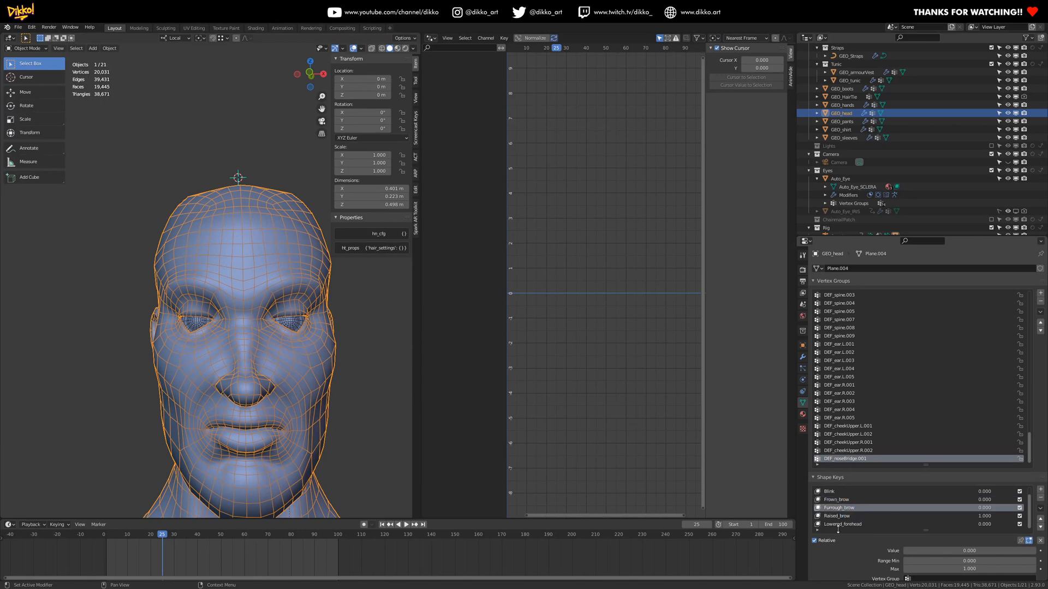
left_click(838, 525)
type("row")
key("Return")
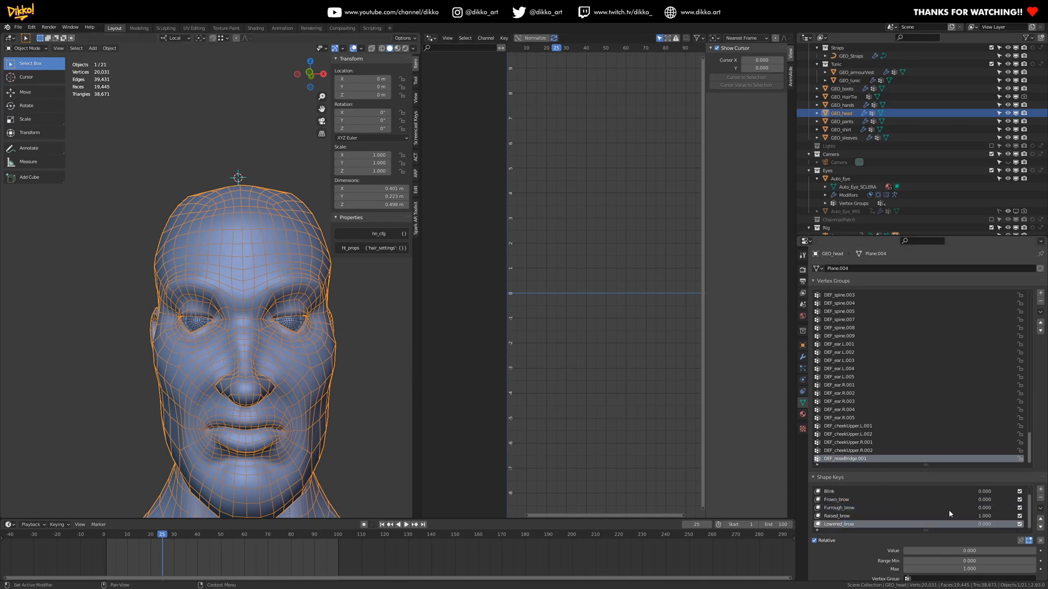
- Set the Raised_brow shape key to 0.000 and the Lowered_brow shape key to 1.000
left_click(898, 516)
left_click_drag(970, 551, 903, 550)
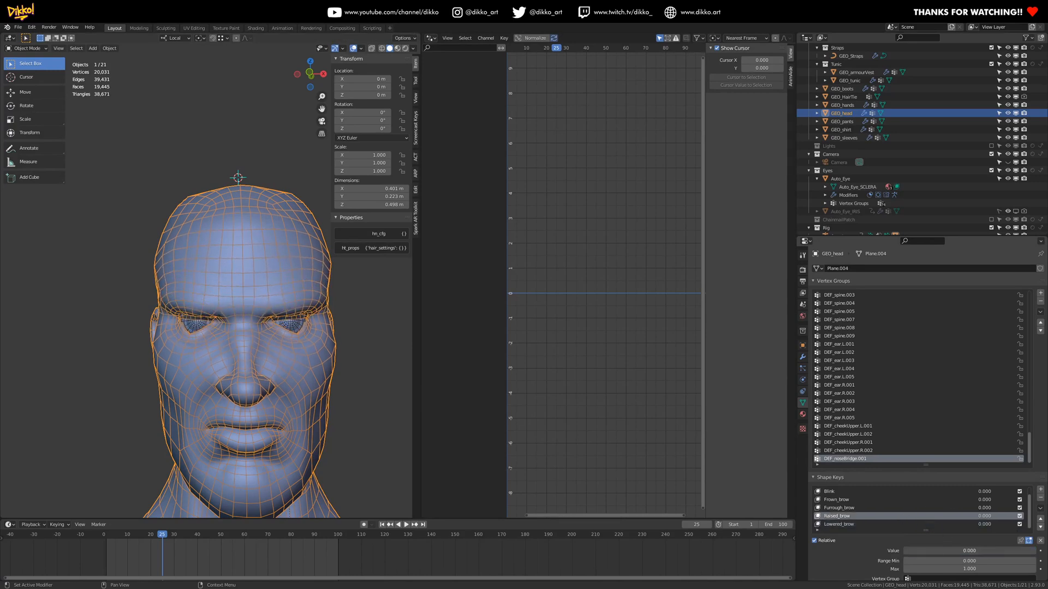
left_click(862, 525)
left_click_drag(916, 549, 961, 550)
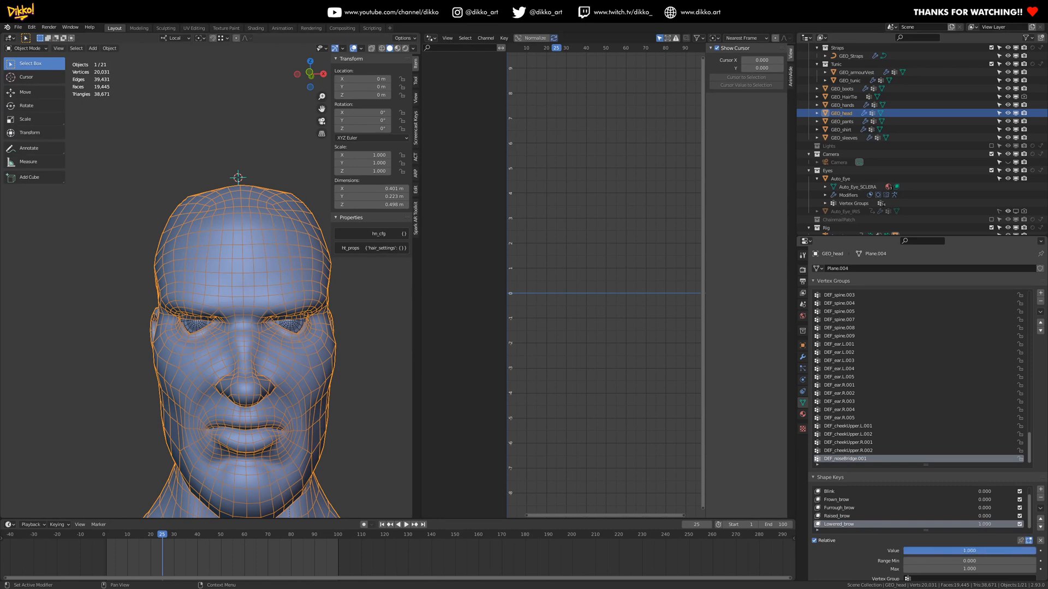
scroll(306, 322, "up", 4)
scroll(246, 320, "down", 3)
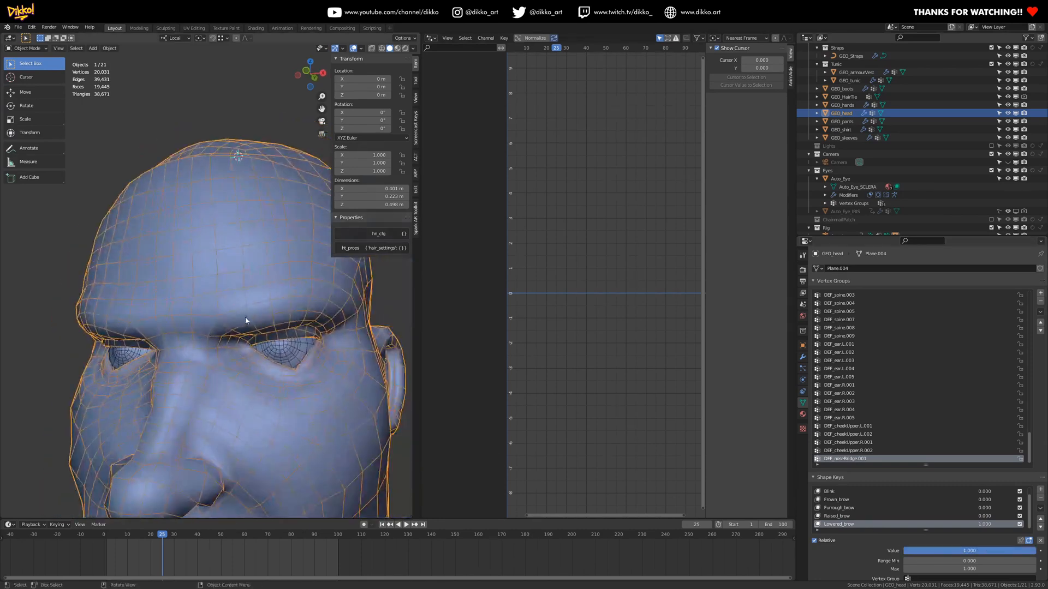
- Select the vertex path along the character's left brow and lower it about 0.0043 m on local Z with proportional editing
key("KP_1")
key("Tab")
left_click(235, 325)
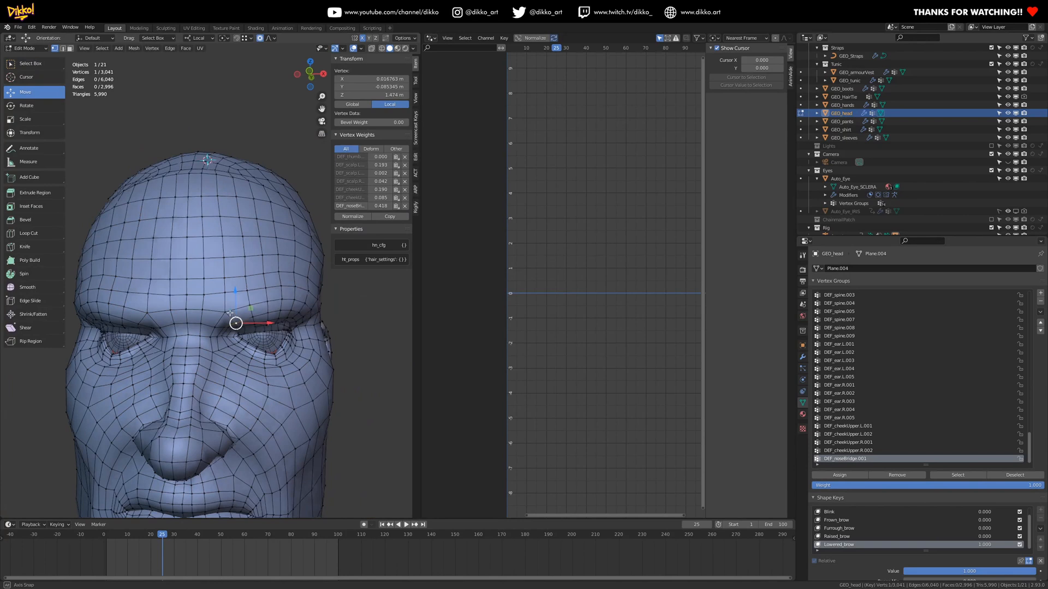
middle_click_drag(235, 325, 223, 308)
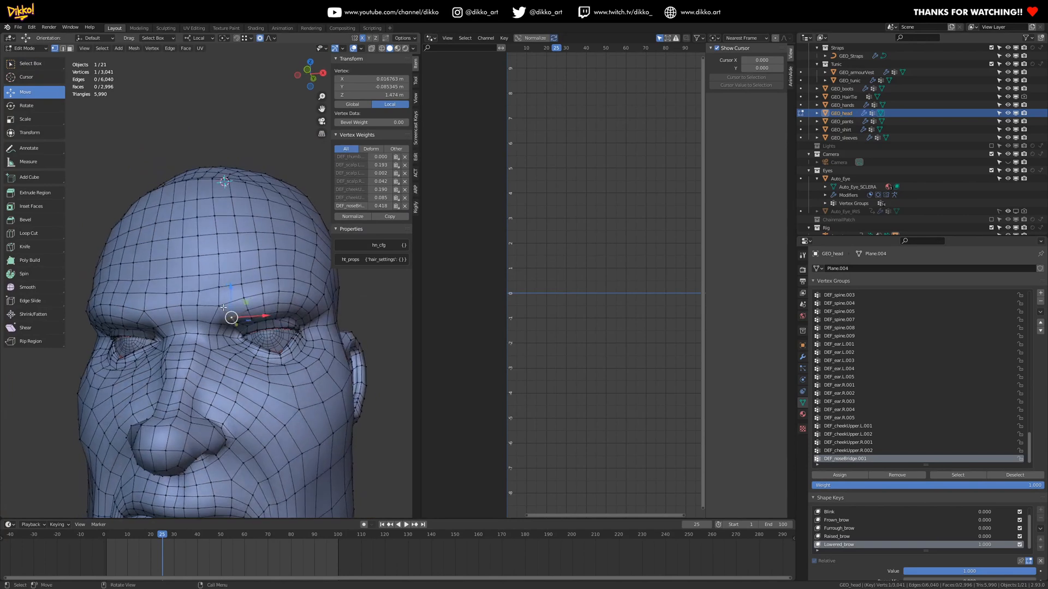
left_click(306, 310, "ctrl")
middle_click_drag(306, 309, 272, 330)
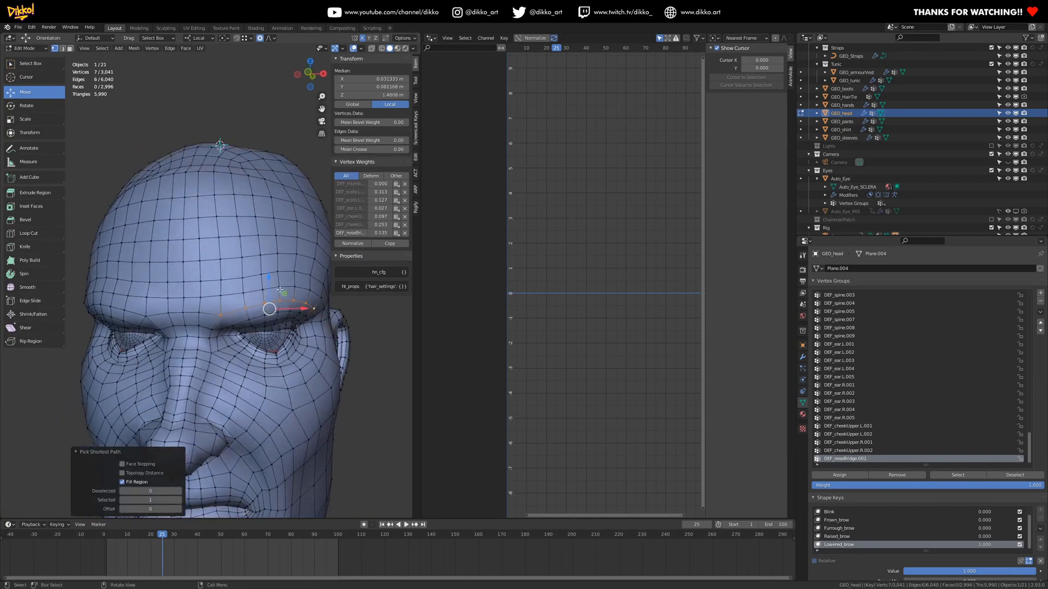
middle_click_drag(263, 286, 264, 306)
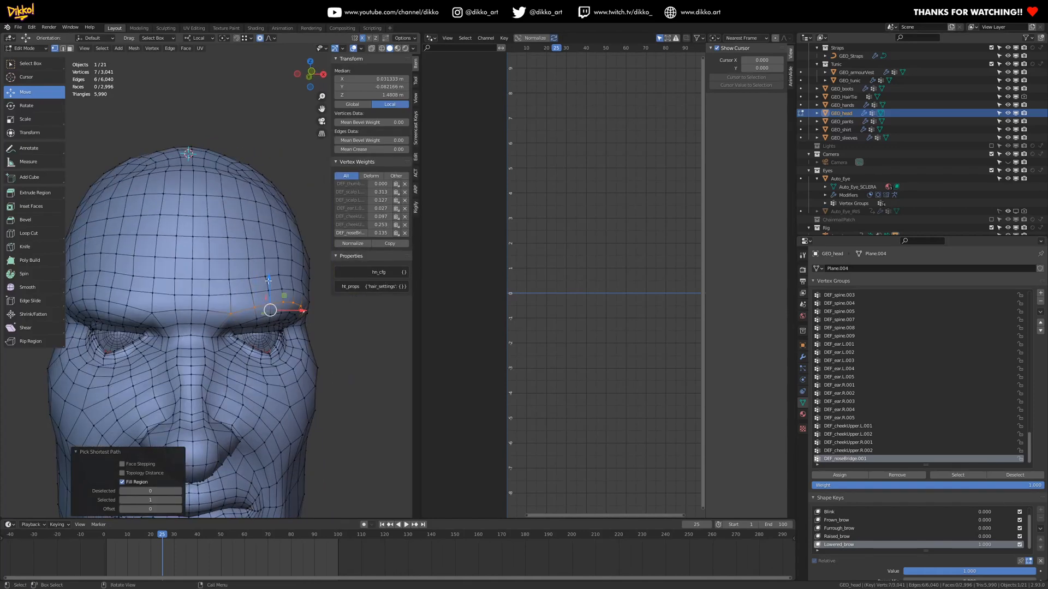
key("g")
key("z")
key("z")
scroll(263, 295, "down", 7)
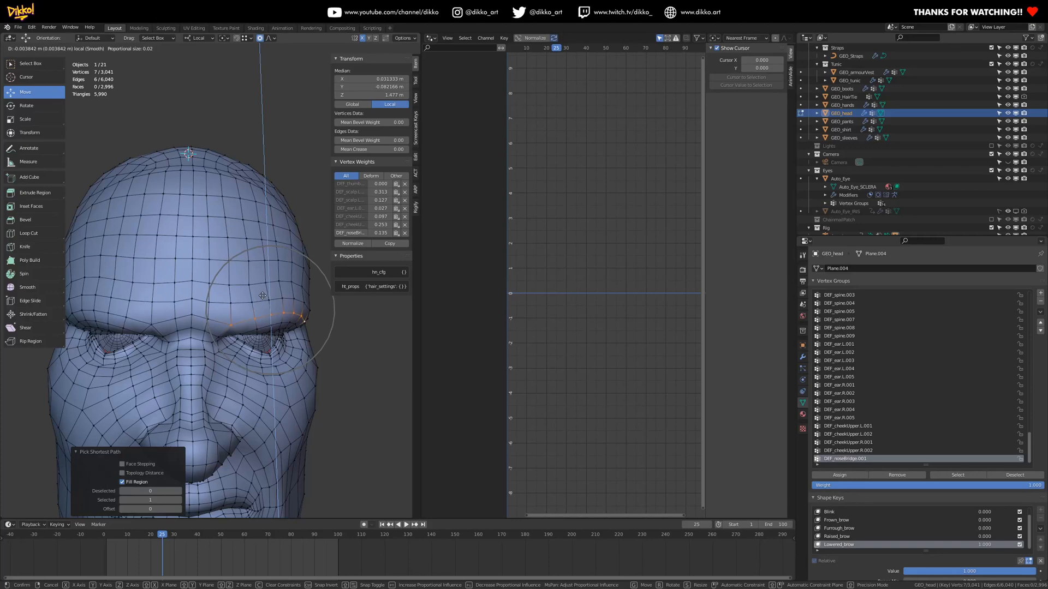
left_click(261, 296)
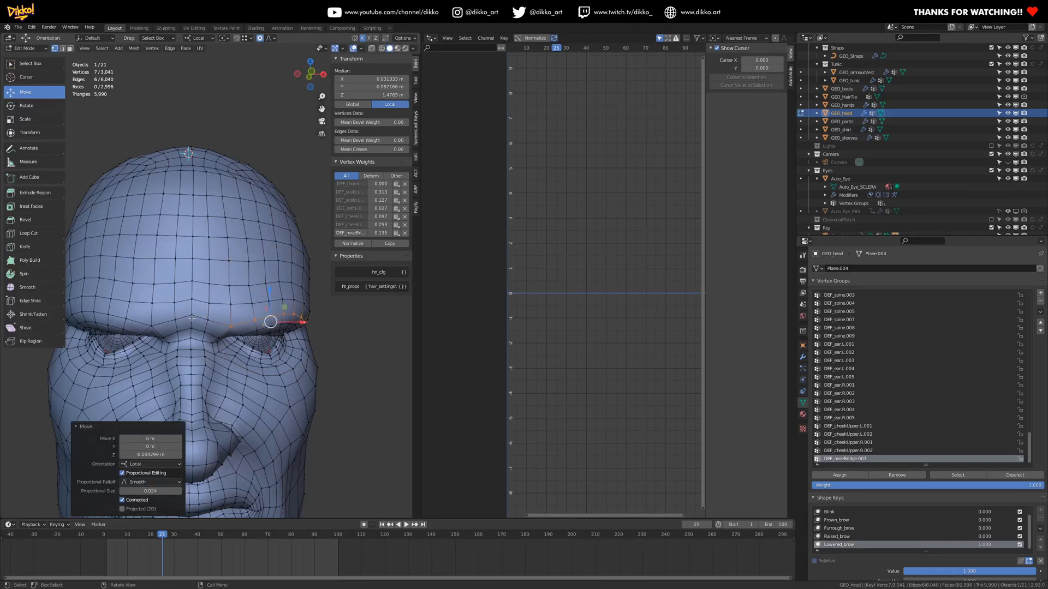
- Lower the centre vertex between the brows and a vertex on the character's left brow with proportional editing
left_click(192, 318)
key("g")
key("z")
left_click(187, 299)
middle_click_drag(187, 300, 251, 309)
left_click(300, 307)
key("g")
key("z")
left_click(233, 306)
- Pull the centre vertex just above the nose bridge further down along Z with a small proportional radius
left_click(204, 316)
key("KP_1")
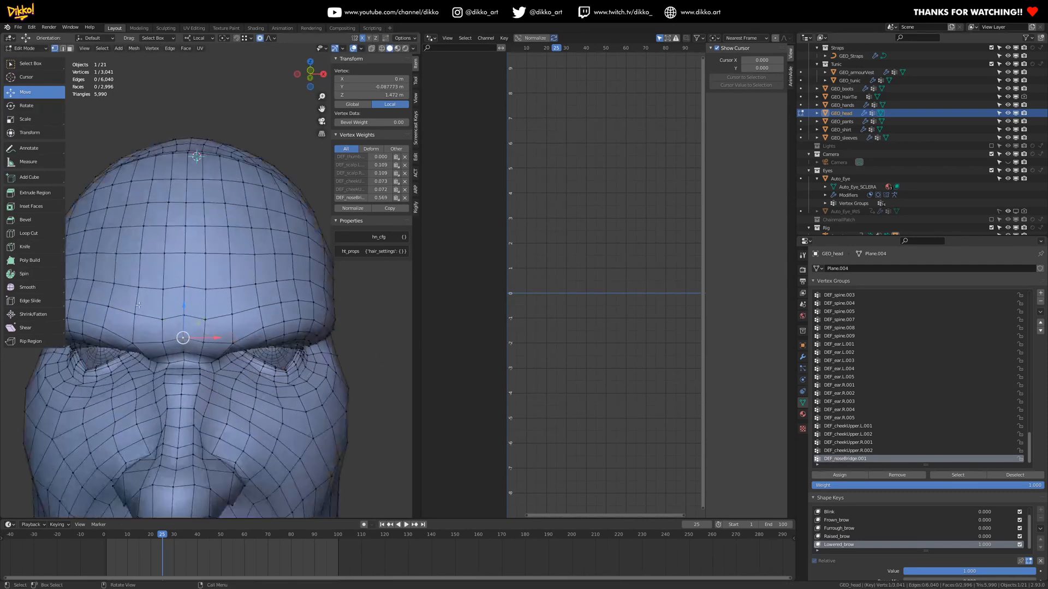
key("g")
key("z")
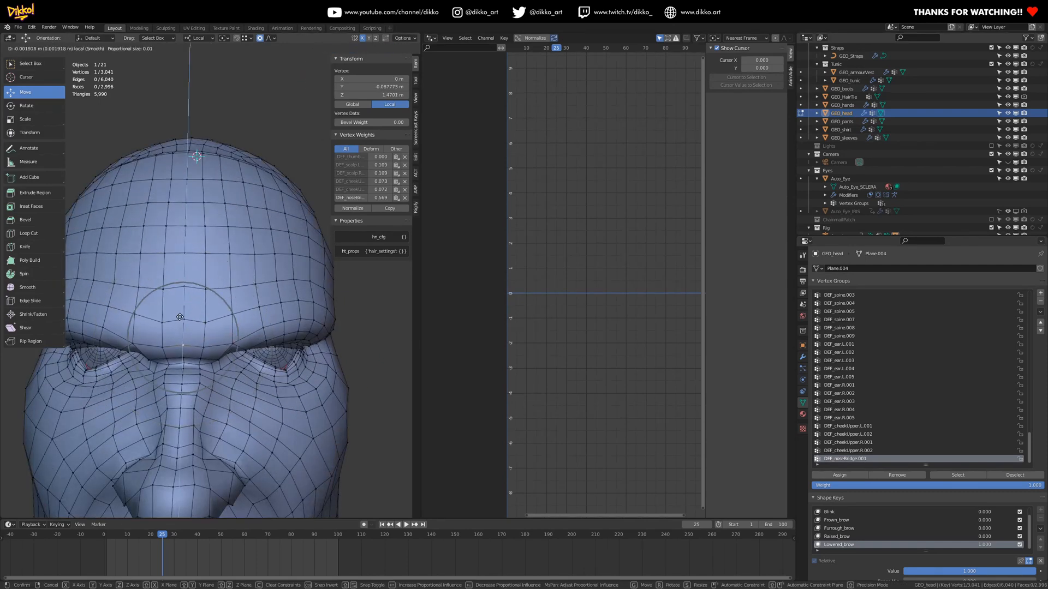
left_click(177, 319)
- Lower two centre-line vertices higher on the forehead along Z, and return the head to Object Mode
left_click(185, 318)
key("g")
key("z")
left_click(183, 294)
left_click(184, 289)
key("g")
key("z")
left_click(182, 273)
scroll(183, 272, "down", 5)
middle_click_drag(182, 272, 244, 400)
key("Tab")
scroll(246, 396, "up", 4)
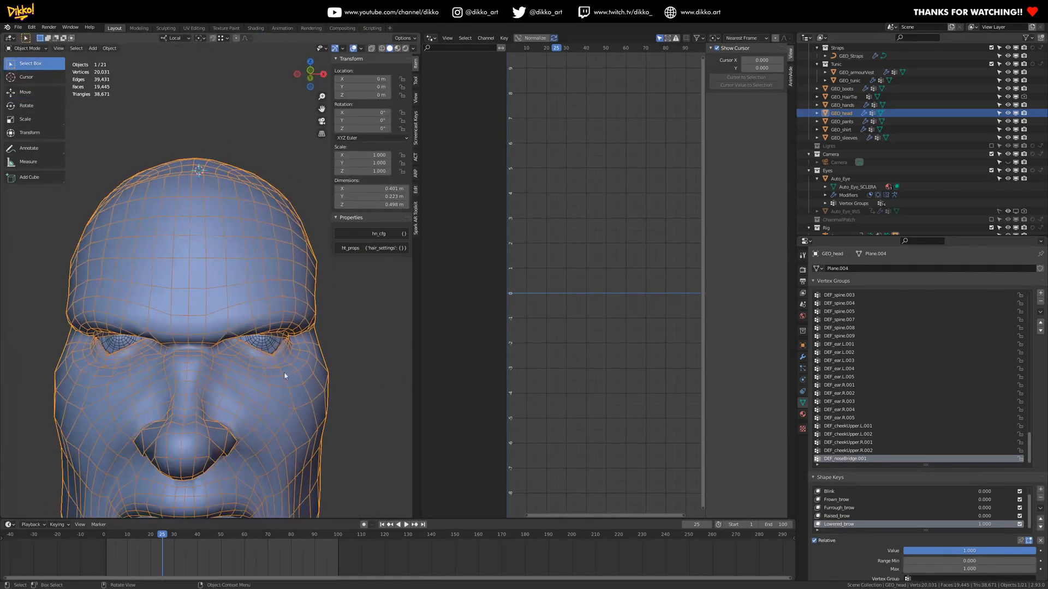
- Set the Lowered_brow shape key to 0.000 and check the neutral face from the front and at an angle
left_click_drag(970, 551, 906, 551)
left_click(824, 516)
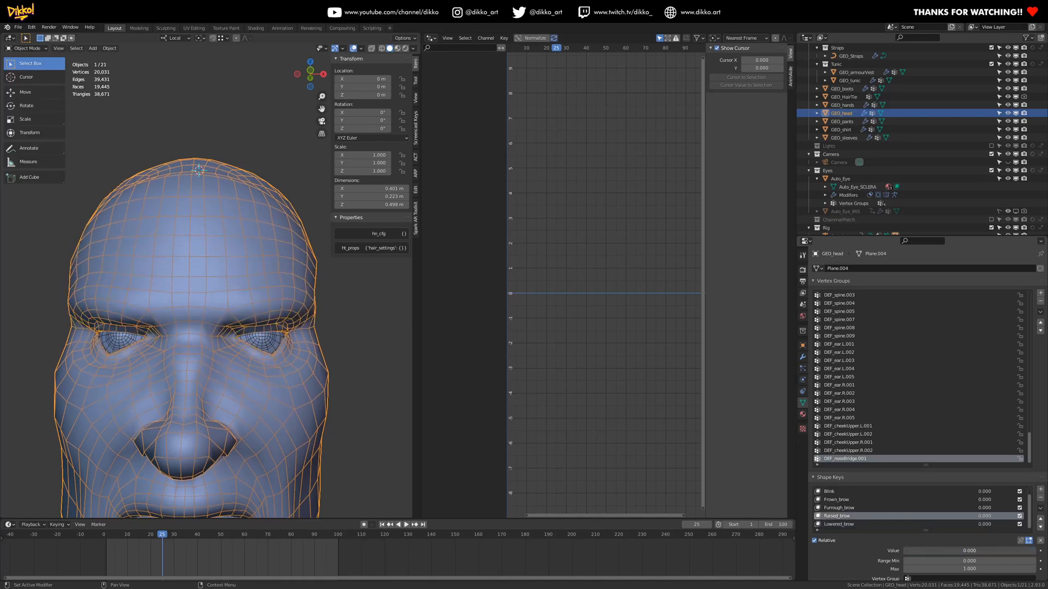
left_click(833, 524)
scroll(300, 372, "down", 3)
middle_click_drag(300, 372, 275, 389)
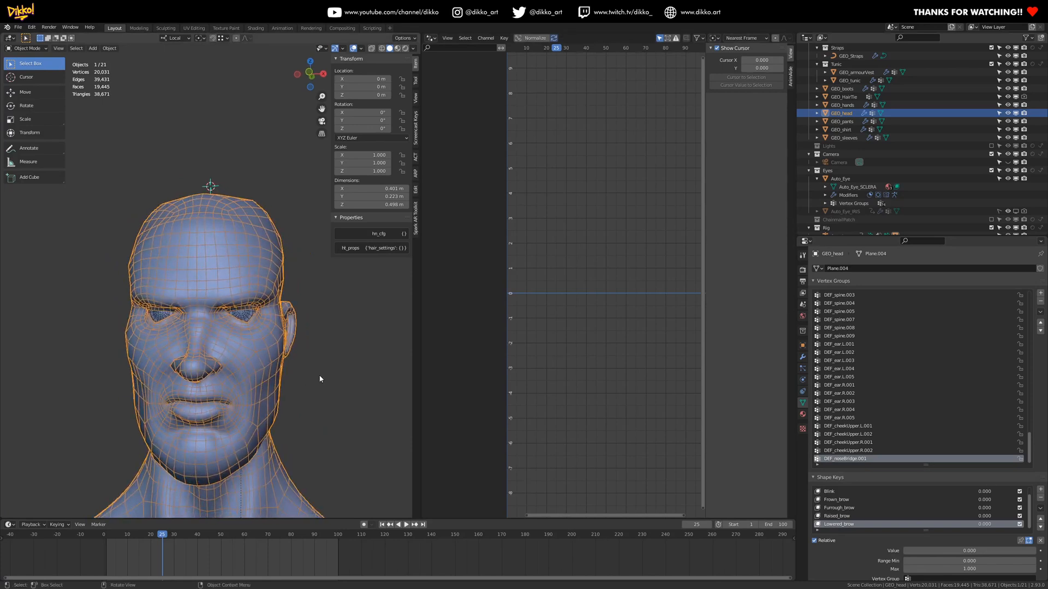
mouse_move(180, 370)
middle_mouse_down()
mouse_move(216, 380)
mouse_move(171, 356)
middle_mouse_up()
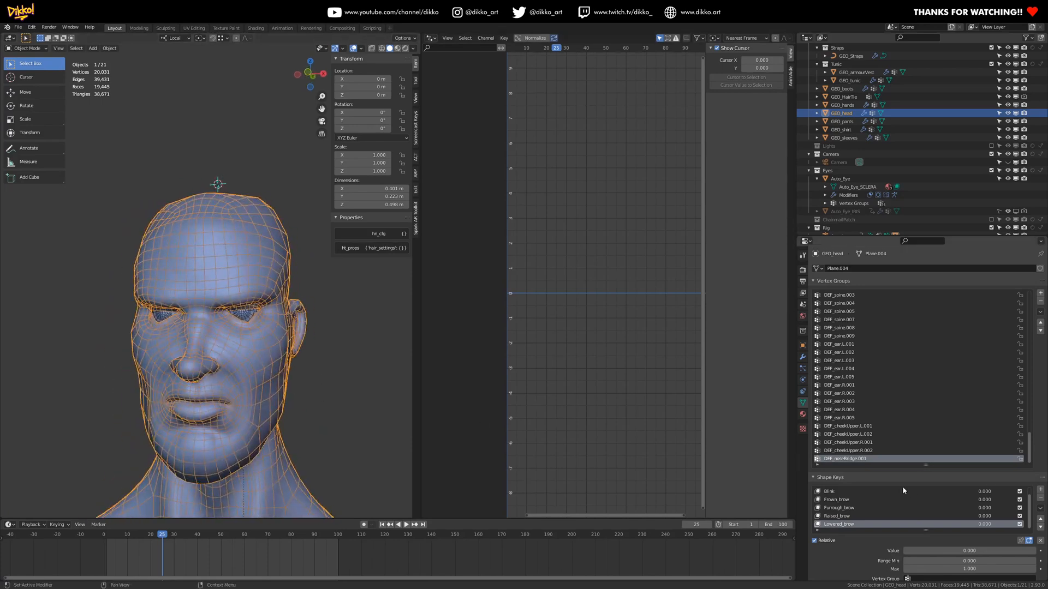
- Review the Blink, Frown_brow, Furrough_brow, Raised_brow and Lowered_brow shape keys one after another
left_click(828, 492)
left_click_drag(928, 551, 904, 551)
left_click(837, 500)
left_click(853, 508)
left_click(841, 516)
left_click(839, 525)
- Save the file and add a shape key named smile_Mid to the head
scroll(269, 462, "up", 4)
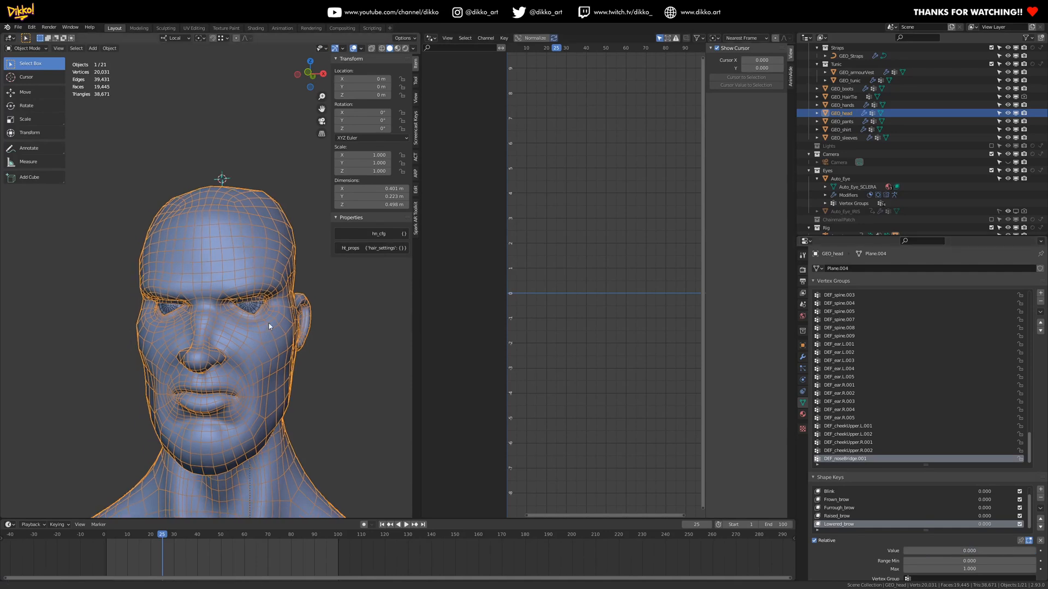
middle_click_drag(283, 384, 293, 320, "shift")
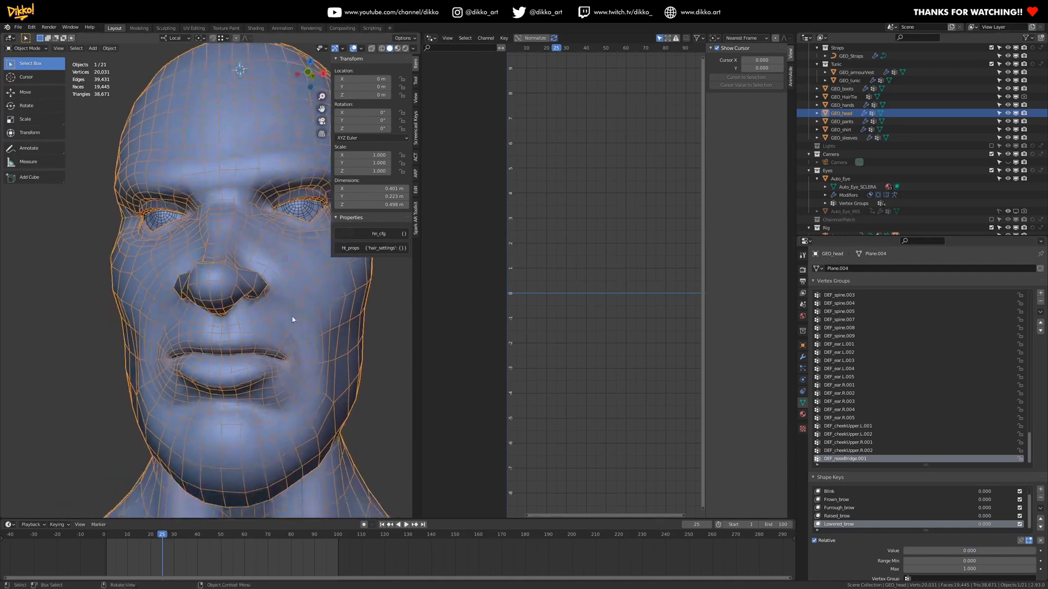
key("ctrl+s")
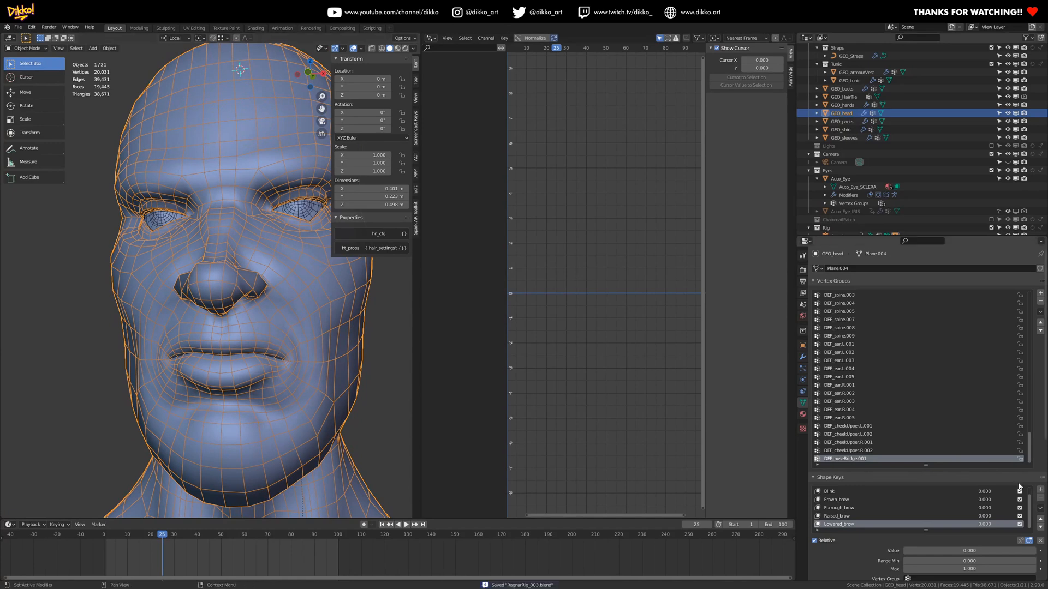
left_click(1039, 491)
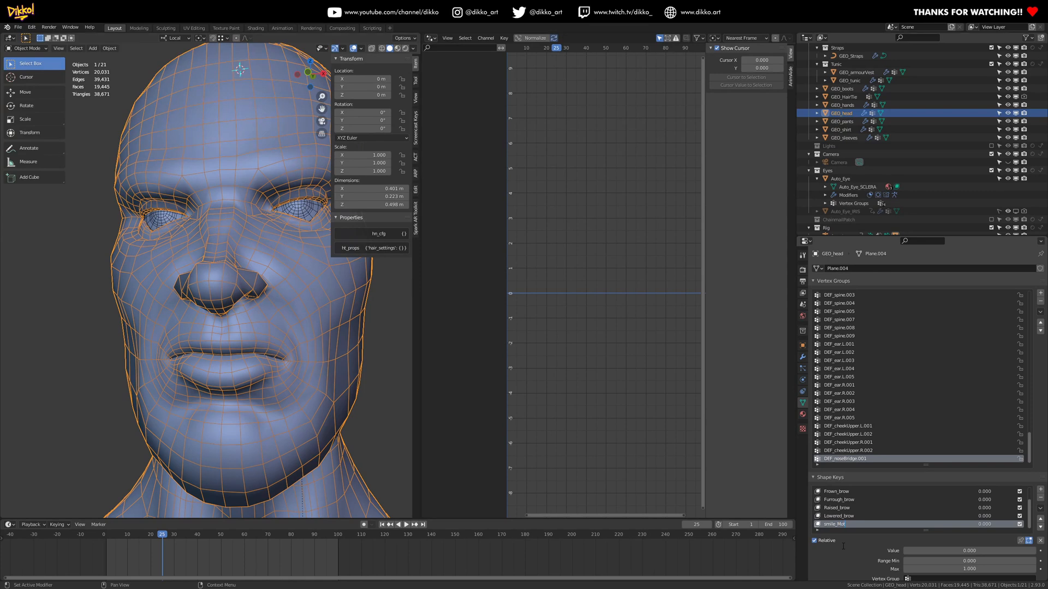
- Name the new shape key smile_Mouth, select the mouth-corner vertex in Edit Mode, and set the key's value to 1.000
type("uth")
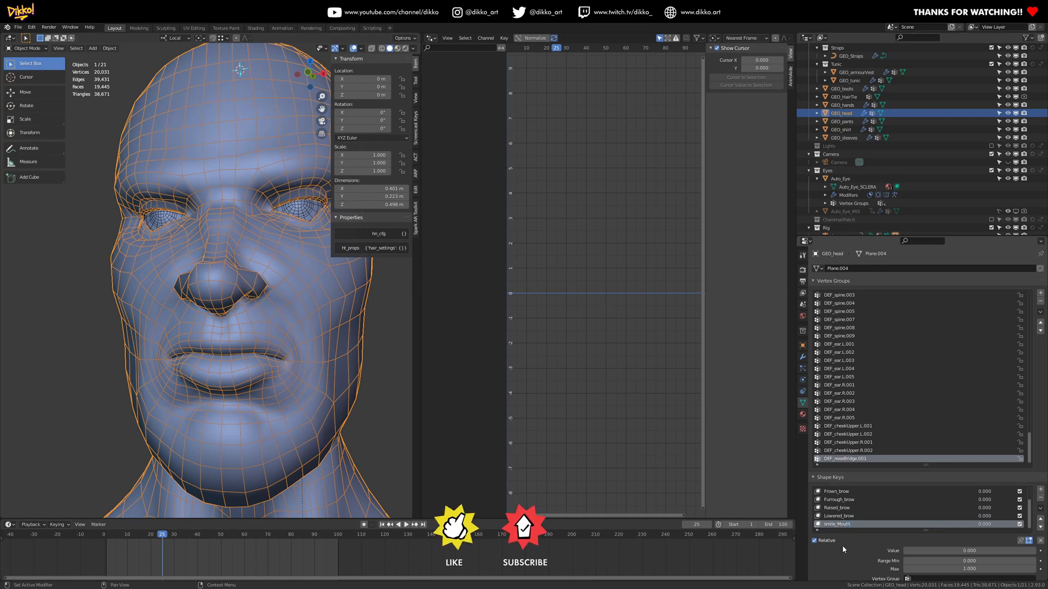
mouse_move(257, 350)
middle_mouse_down()
mouse_move(276, 364)
mouse_move(270, 354)
middle_mouse_up()
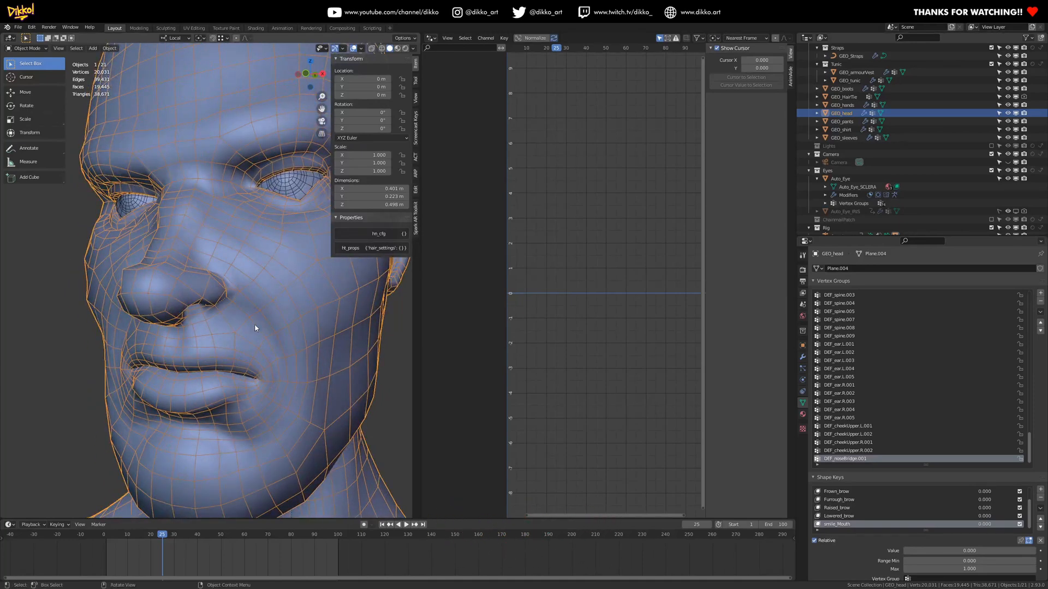
key("Tab")
left_click(263, 381)
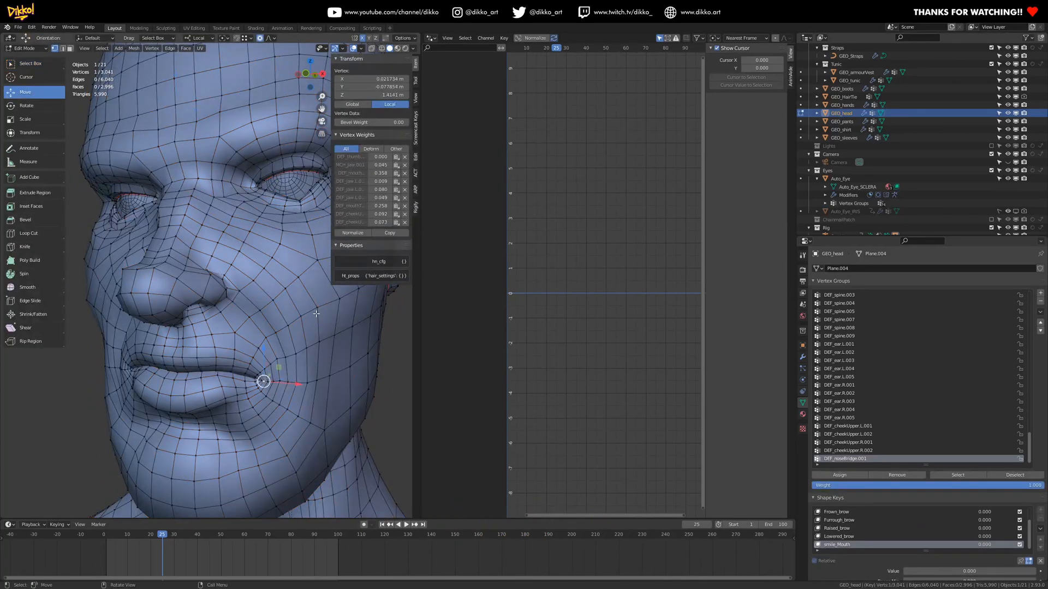
left_click_drag(266, 343, 265, 343)
key("ctrl+z")
left_click_drag(927, 571, 1037, 571)
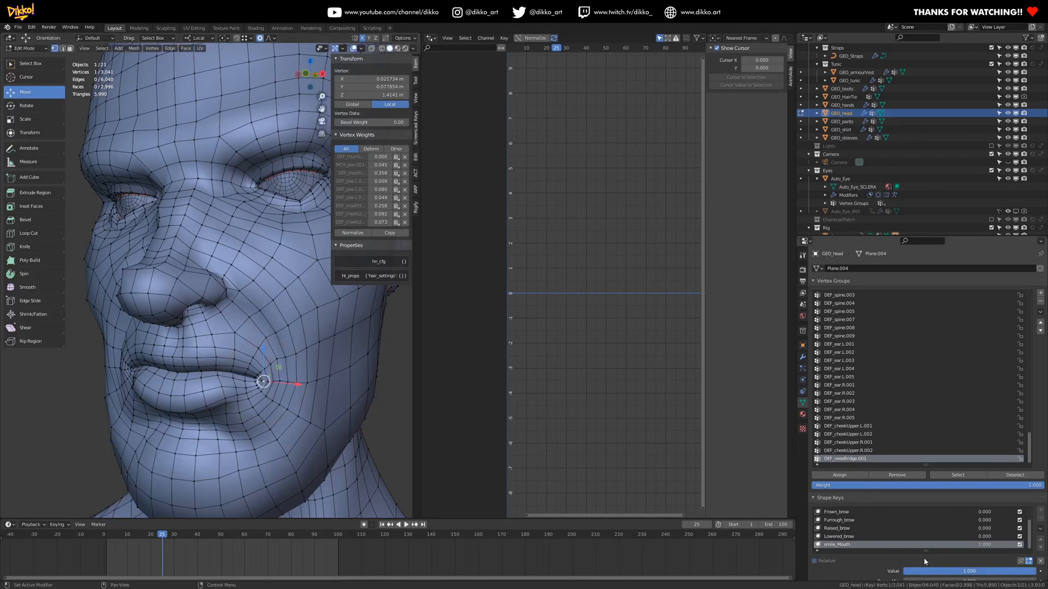
- Raise the mouth corner along Z and rotate it about its local Y axis with smooth proportional falloff
key("KP_1")
mouse_move(278, 343)
left_mouse_down()
mouse_move(289, 318)
mouse_move(290, 328)
left_mouse_up()
key("r")
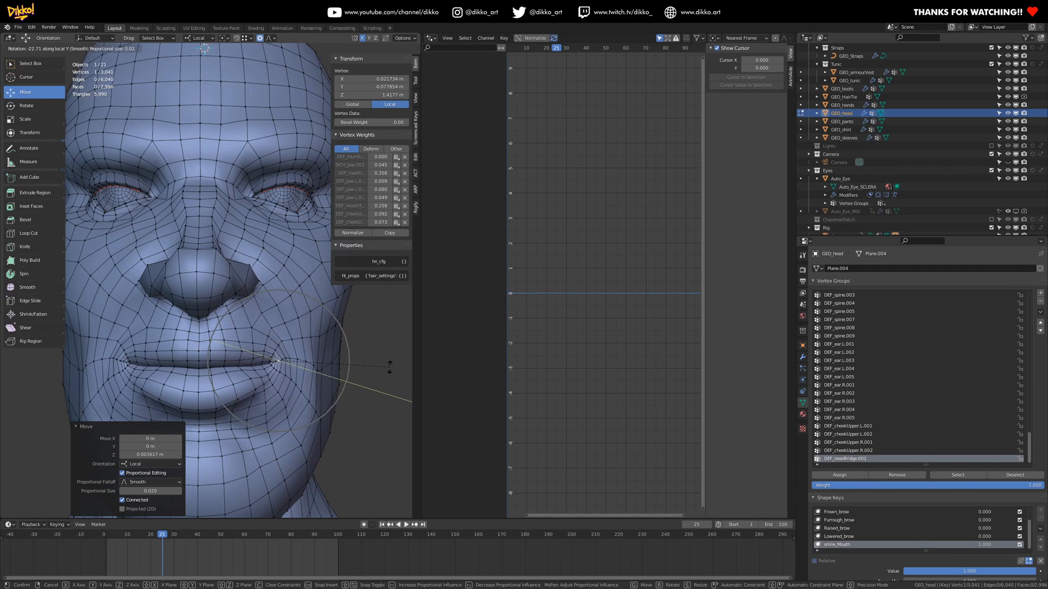
scroll(379, 377, "down", 3)
left_click(377, 375)
left_click_drag(276, 325, 277, 322)
- Pull the mouth corner farther outward around the face and raise it slightly more along Z
mouse_move(302, 366)
middle_mouse_down()
mouse_move(285, 368)
mouse_move(298, 364)
middle_mouse_up()
left_click_drag(305, 363, 310, 364)
middle_click_drag(310, 366, 238, 370)
left_click_drag(244, 375, 256, 370)
scroll(257, 370, "up", 1)
scroll(257, 370, "up", 2)
middle_click_drag(256, 370, 326, 359)
left_click_drag(280, 330, 280, 324)
- Adjust the height of the upper lip's centre vertex along Z
middle_click_drag(165, 355, 199, 355)
left_click(215, 362)
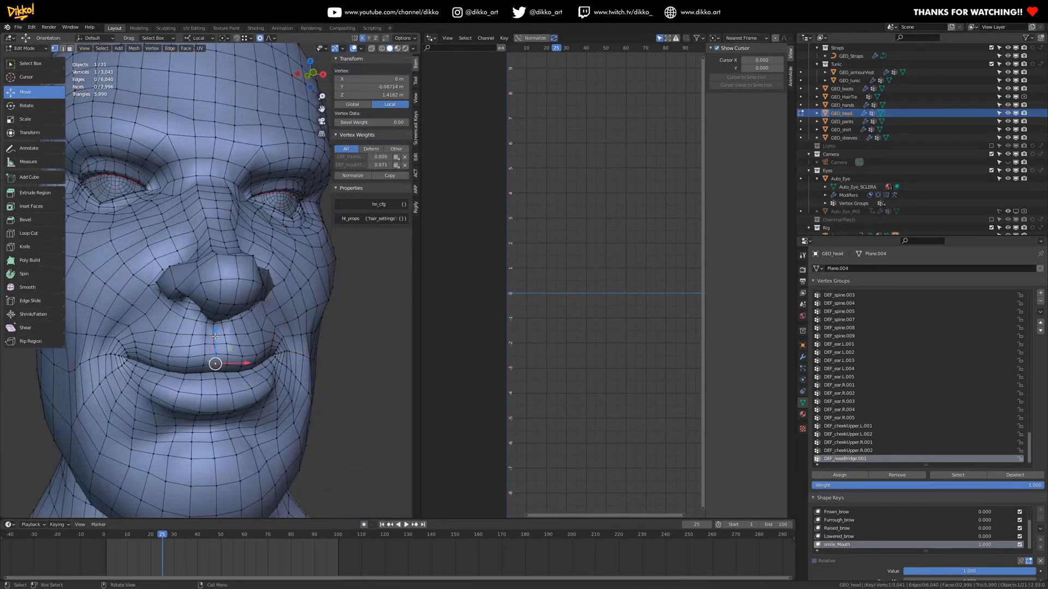
key("g")
key("z")
left_click_drag(213, 340, 214, 339)
- Move a vertex near the outer end of the lower lip inward along X
left_click(241, 367)
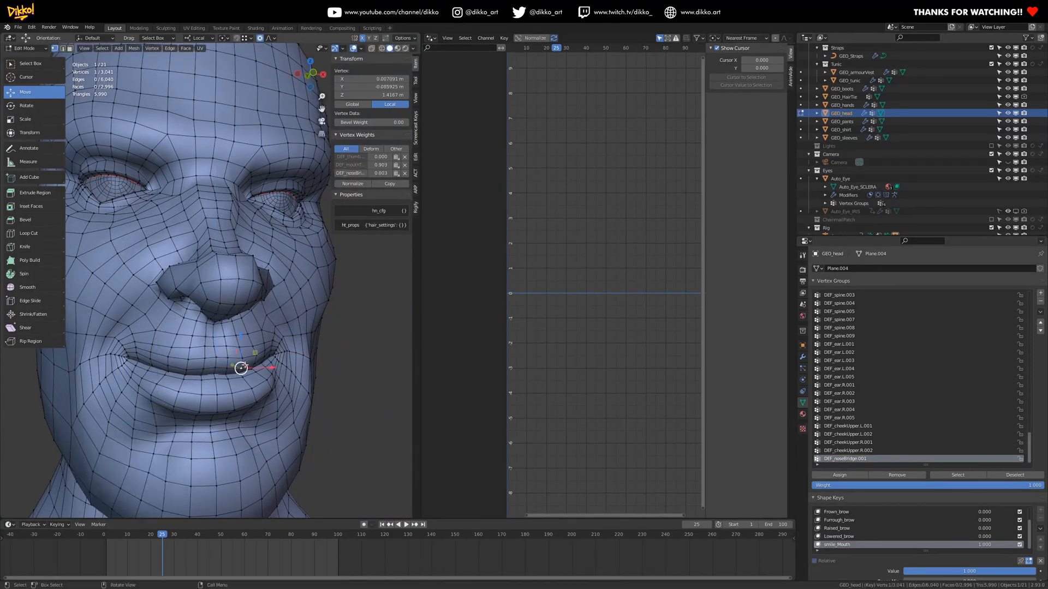
middle_click_drag(271, 375, 250, 377)
left_click(261, 399)
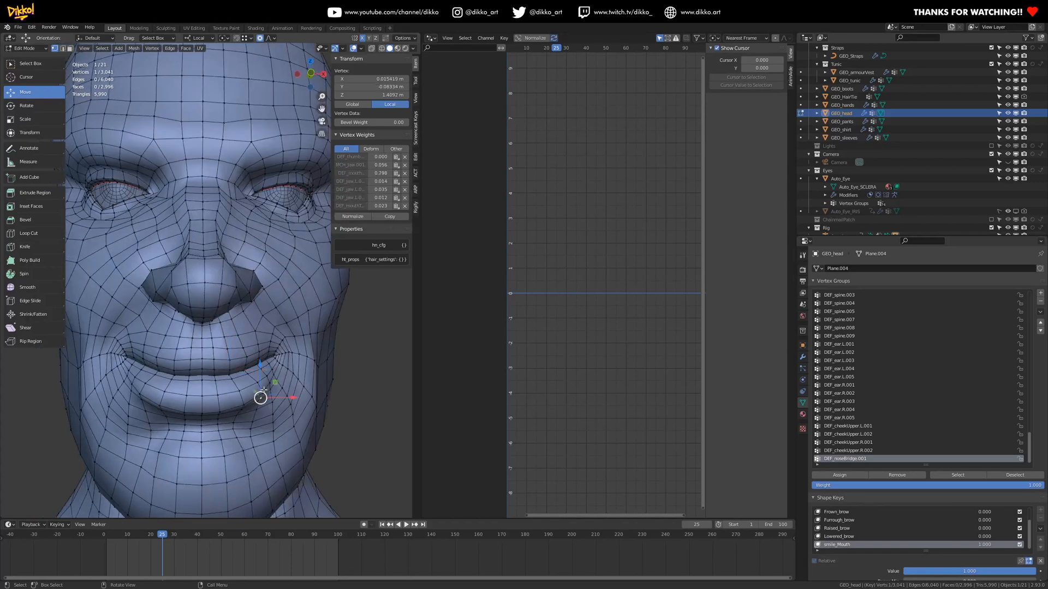
left_click(257, 392)
key("g")
key("x")
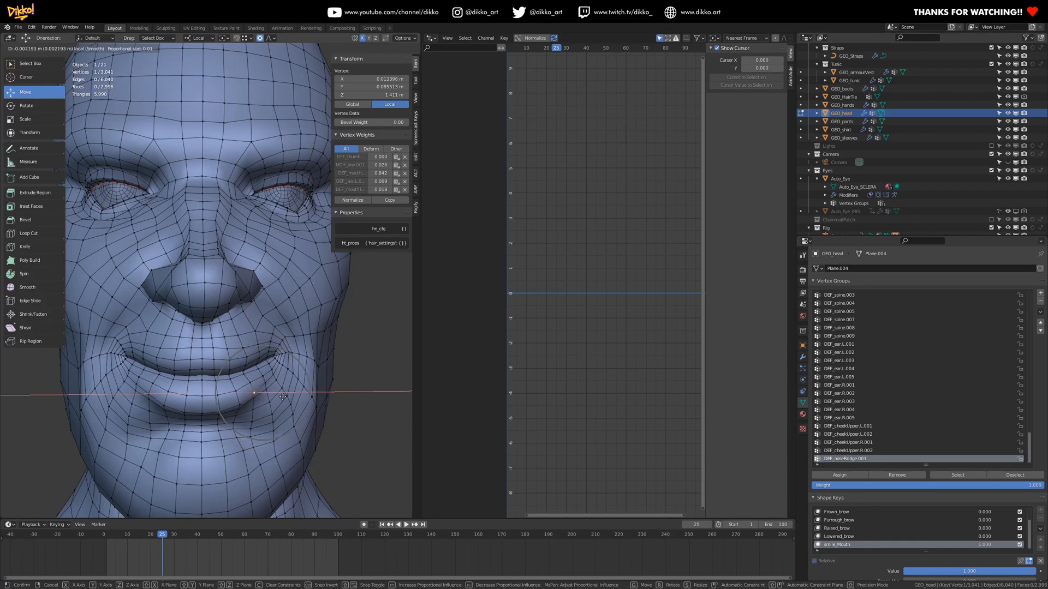
left_click(283, 397)
- Raise an upper-lip vertex between the centre and the mouth corner slightly along Z
left_click(247, 362)
key("g")
key("z")
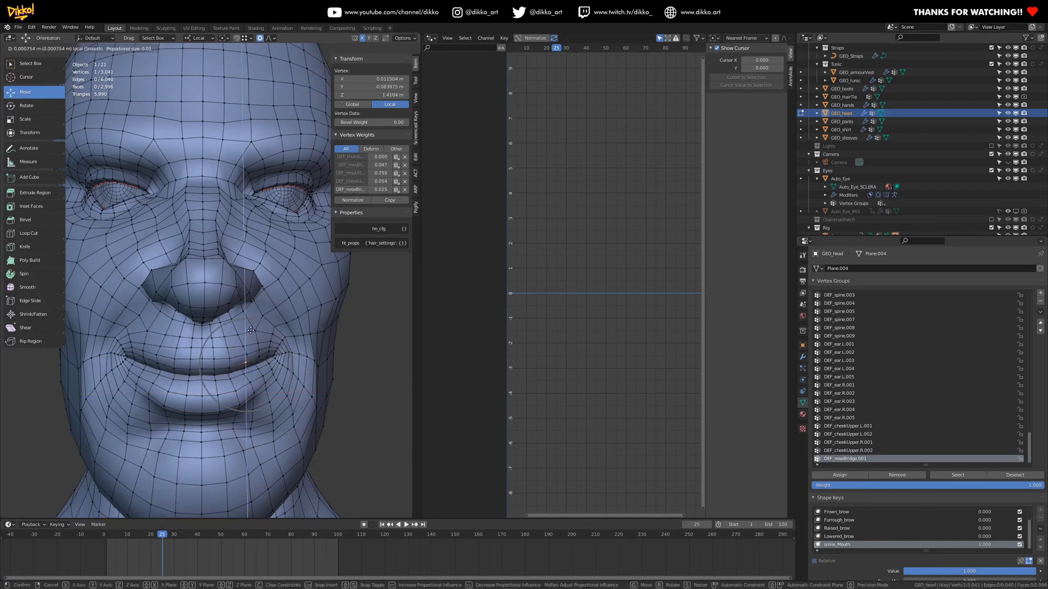
left_click(253, 329)
- Raise the nostril-wing vertex along Z, and move the mouth corner about 0.002 m outward along X
middle_click_drag(252, 333, 283, 326)
left_click(235, 292)
middle_click_drag(235, 292, 217, 288)
scroll(221, 290, "up", 2)
key("g")
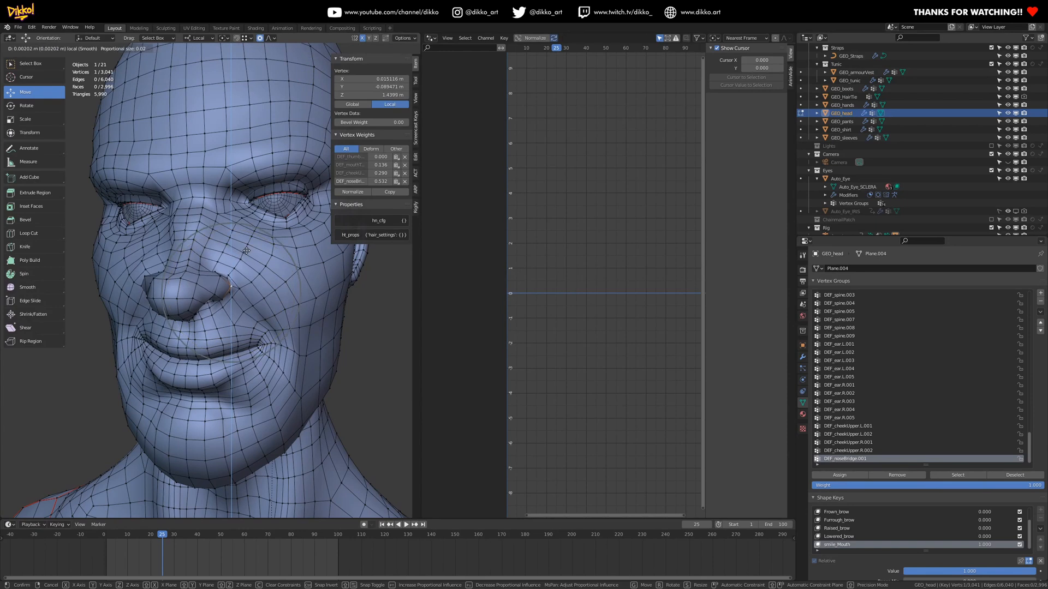
left_click(246, 250)
left_click(265, 344)
key("g")
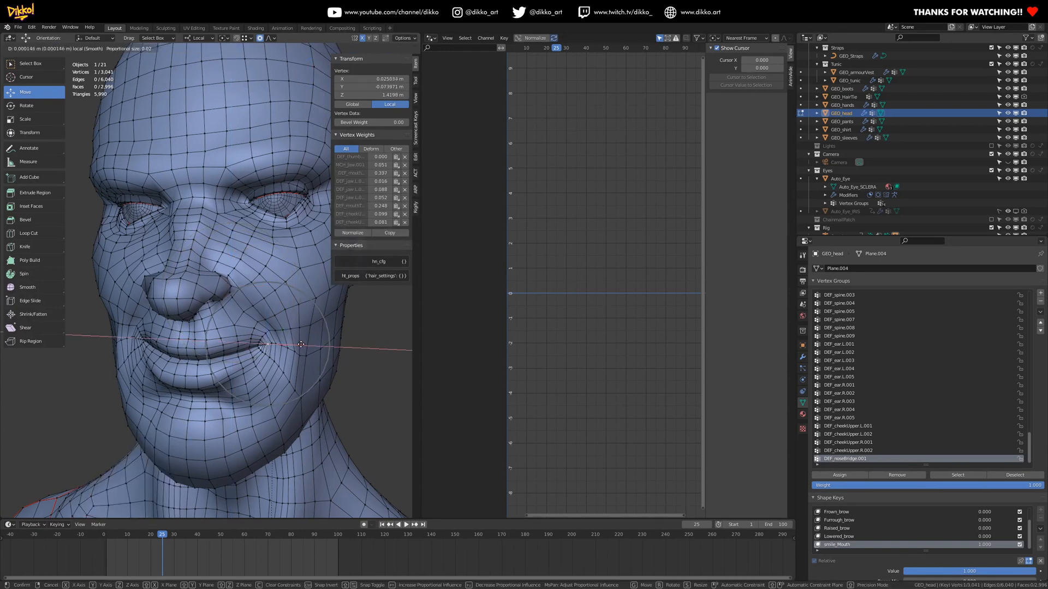
left_click(306, 343)
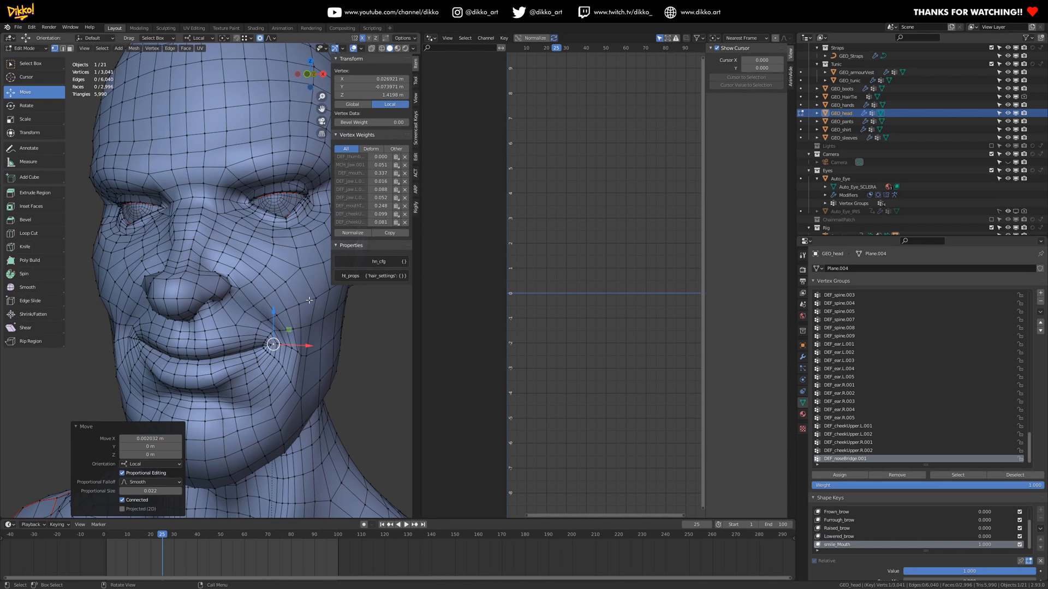
- Raise the cheek about 0.0056 m along Z with a 0.035 proportional size, and shift the cheek below it about 0.0006 m outward along X
middle_click_drag(310, 300, 289, 319)
left_click(286, 317)
key("g")
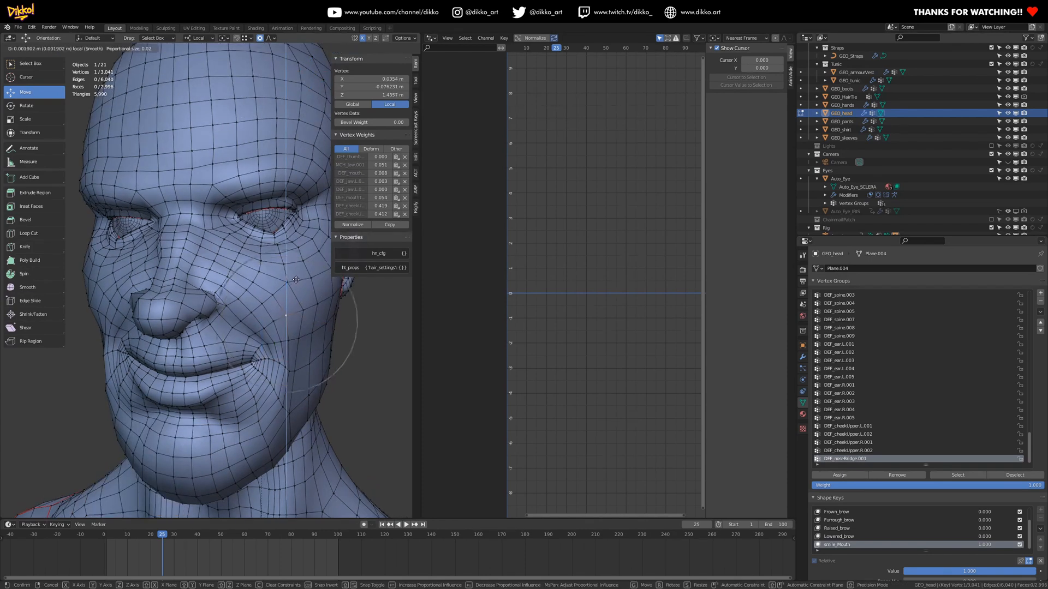
scroll(298, 295, "down", 6)
left_click(300, 320)
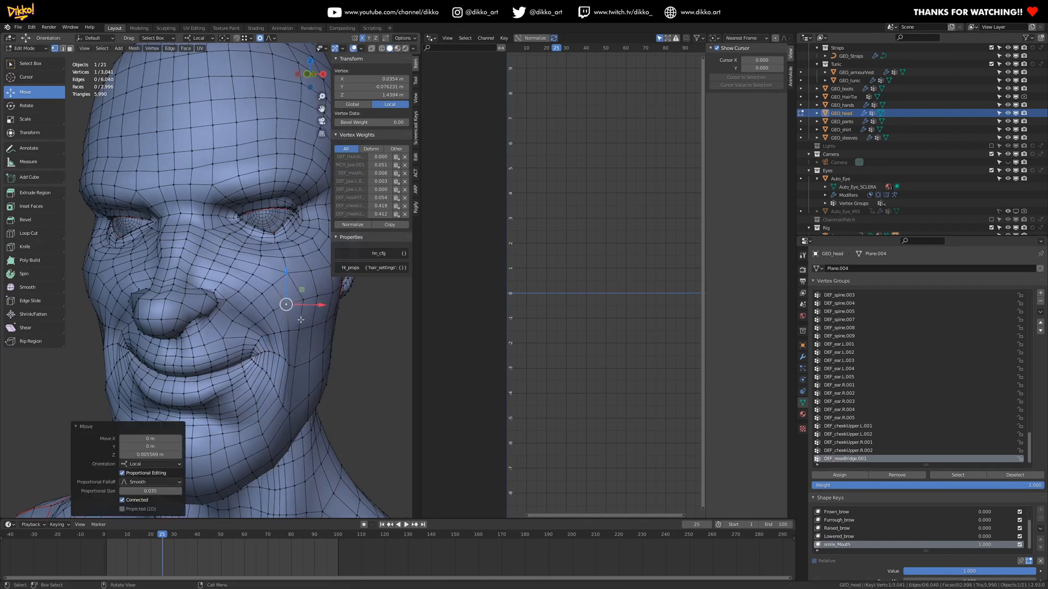
left_click(300, 326)
key("g")
left_click(300, 327)
- Raise the upper cheek below the inner eye along Z
middle_click_drag(269, 244, 270, 274, "shift")
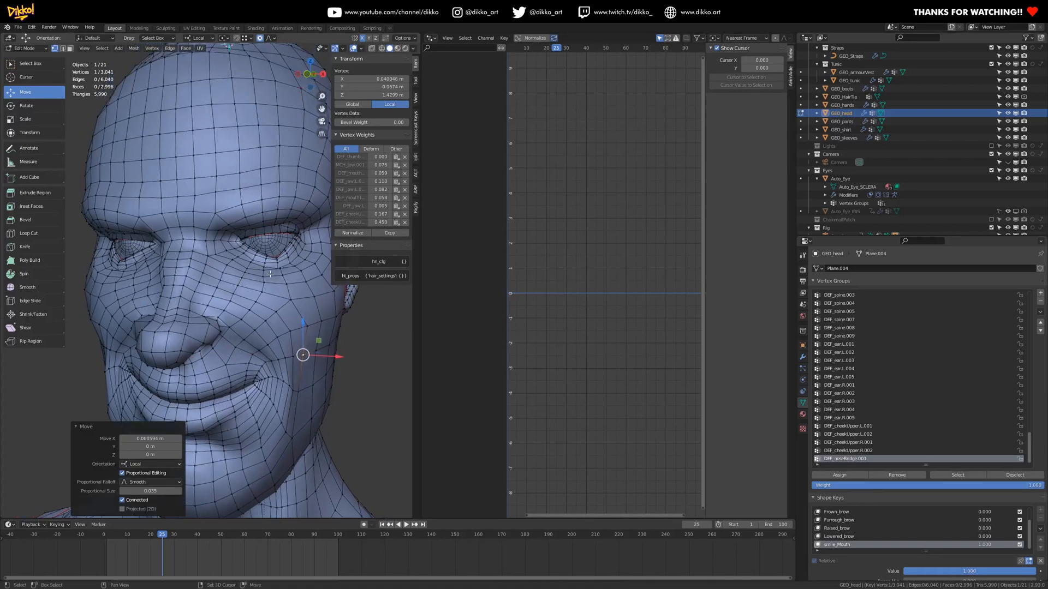
left_click(237, 284)
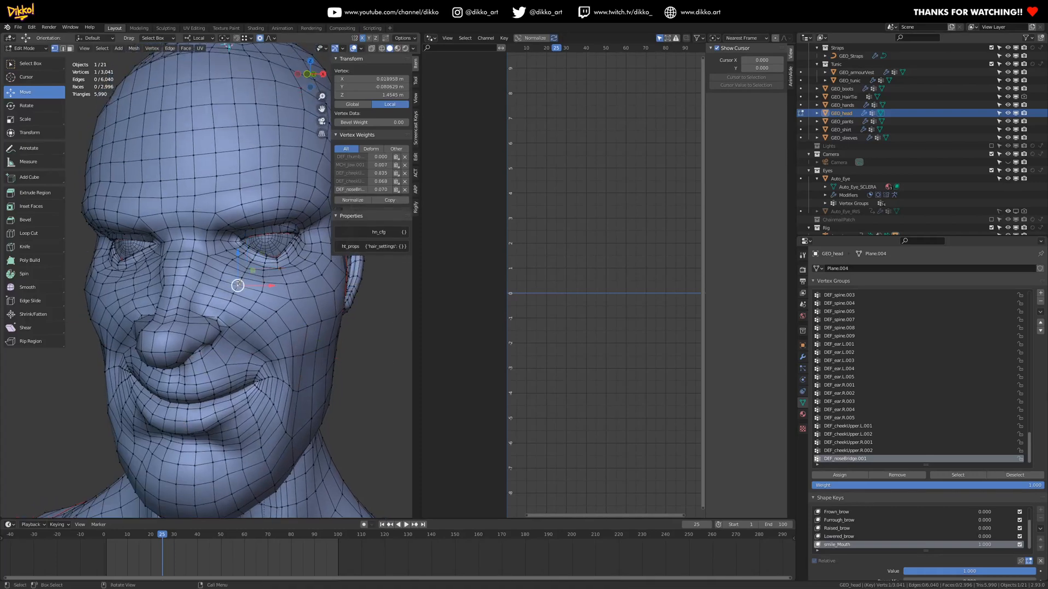
key("g")
key("z")
left_click(236, 253)
- Widen the smile by moving the mouth-corner vertex about 0.001 m outward along X
middle_click_drag(237, 252, 286, 378)
left_click(253, 381)
key("g")
key("x")
left_click(294, 386)
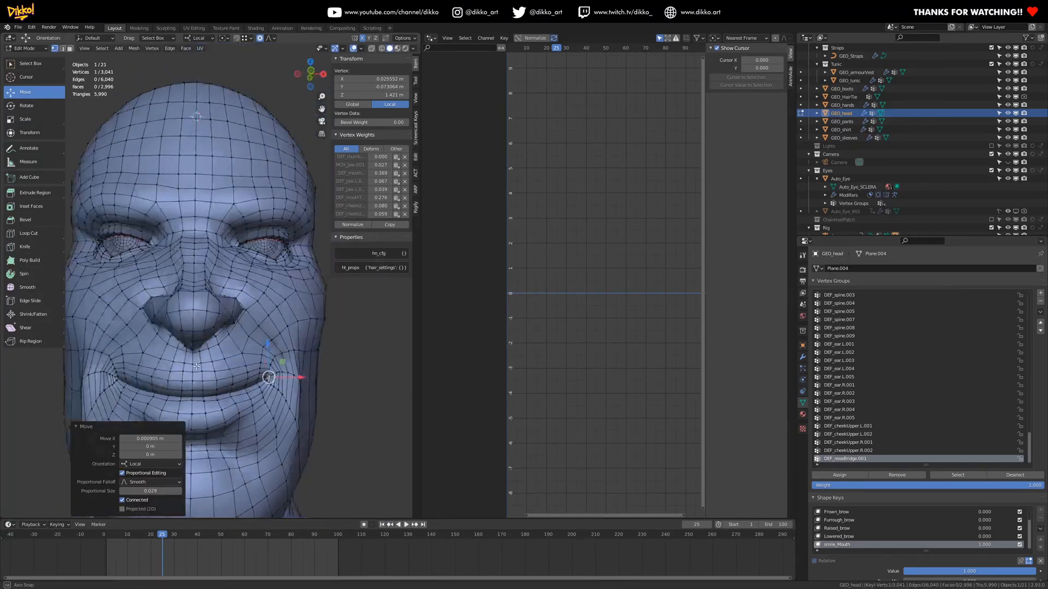
- Return the head to Object Mode and preview smile_Mouth, leaving its value at 1.000
scroll(285, 379, "up", 3)
scroll(319, 387, "down", 4)
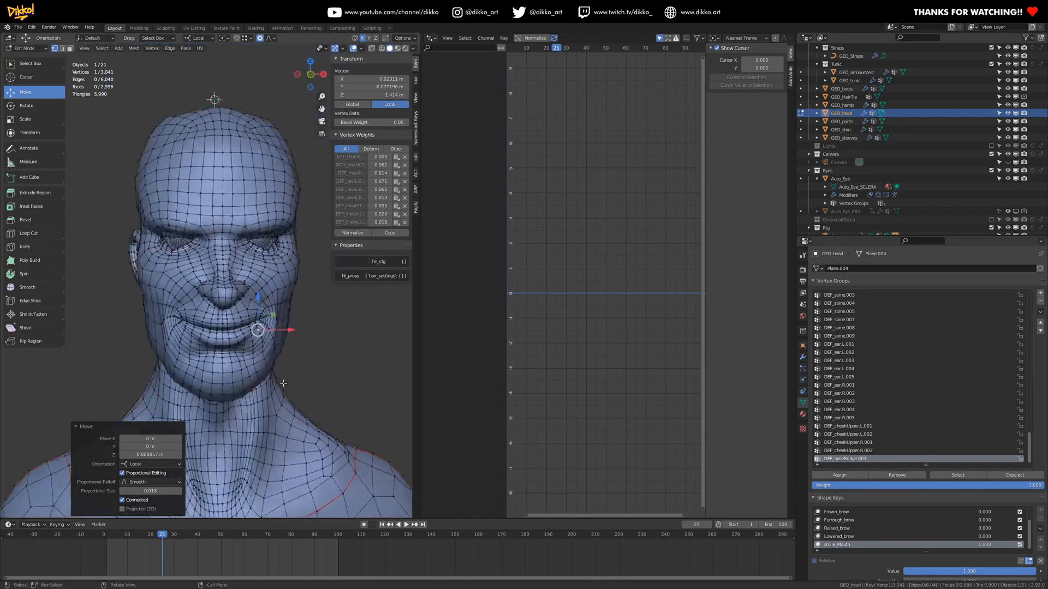
key("Tab")
mouse_move(1021, 551)
left_mouse_down()
mouse_move(906, 551)
mouse_move(1035, 551)
mouse_move(904, 551)
mouse_move(1035, 551)
left_mouse_up()
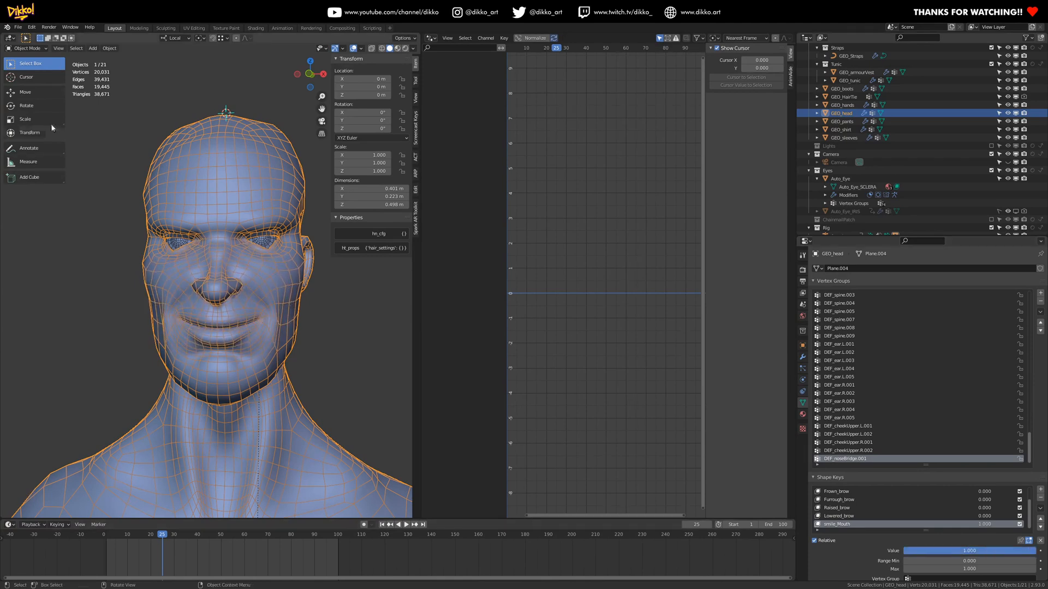
- Smooth the mesh around the mouth corner and the adjoining cheek in Sculpt Mode
left_click(26, 48)
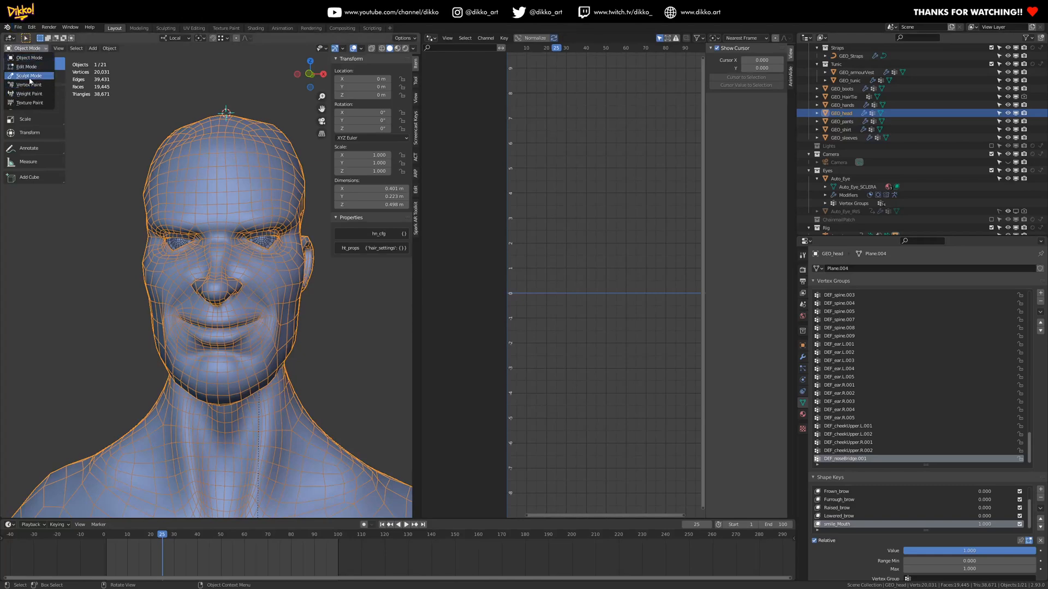
left_click(29, 76)
scroll(229, 396, "up", 2)
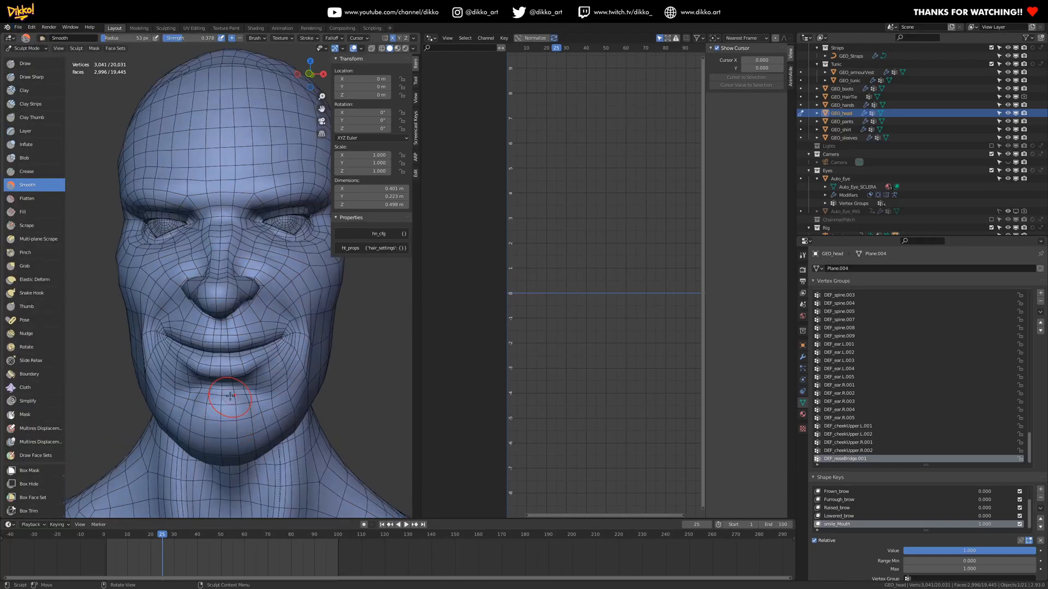
left_click_drag(275, 376, 304, 340)
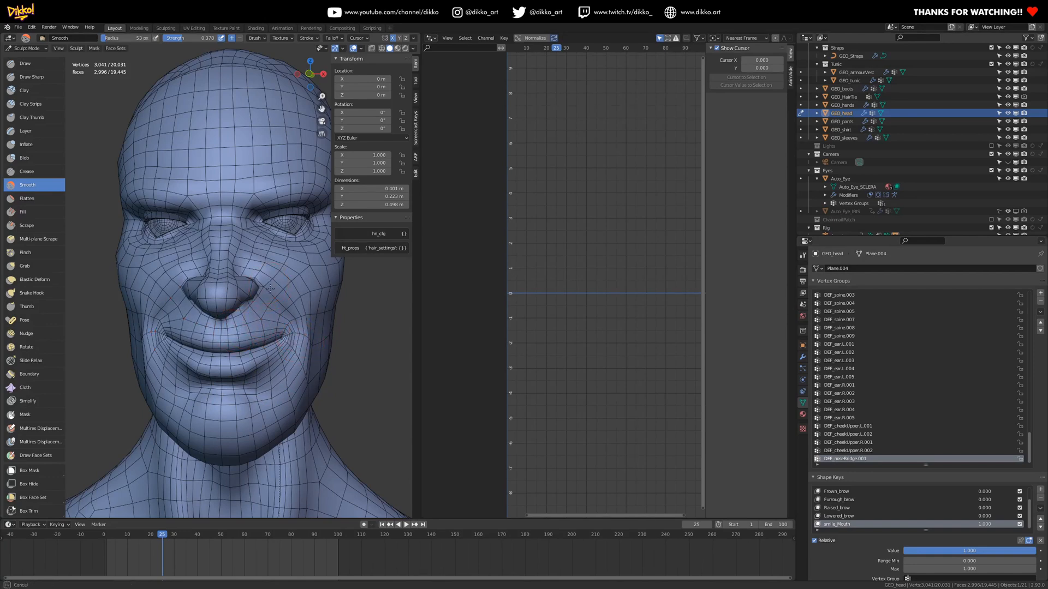
middle_click_drag(283, 303, 300, 330)
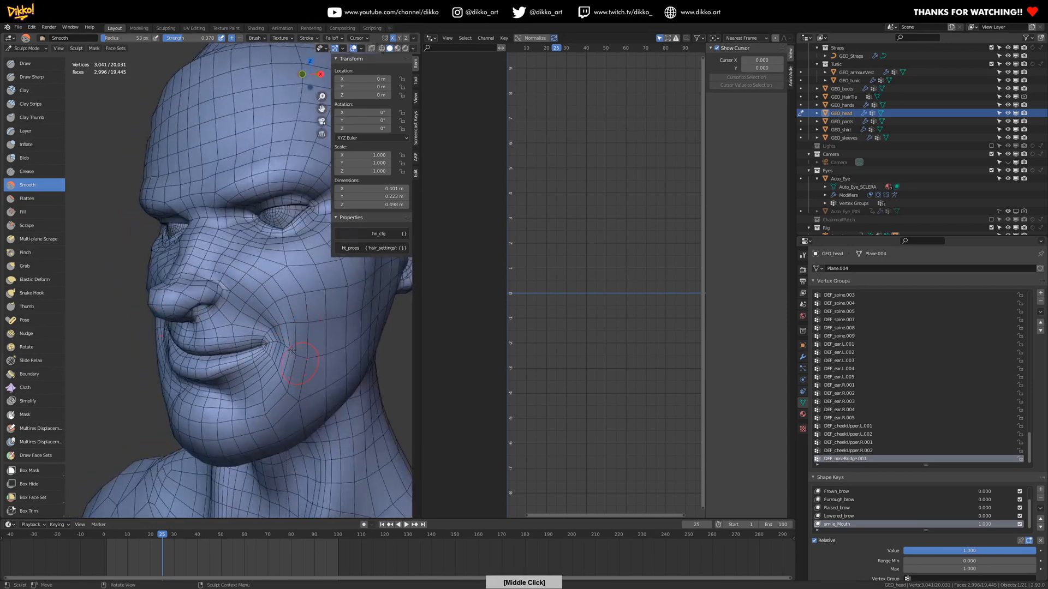
- Build up the cheek beside the smile fold with the Draw brush, and inspect the smile from several angles
left_click(33, 65)
left_click_drag(272, 296, 282, 307)
mouse_move(293, 330)
middle_mouse_down()
mouse_move(320, 342)
mouse_move(267, 352)
mouse_move(308, 369)
middle_mouse_up()
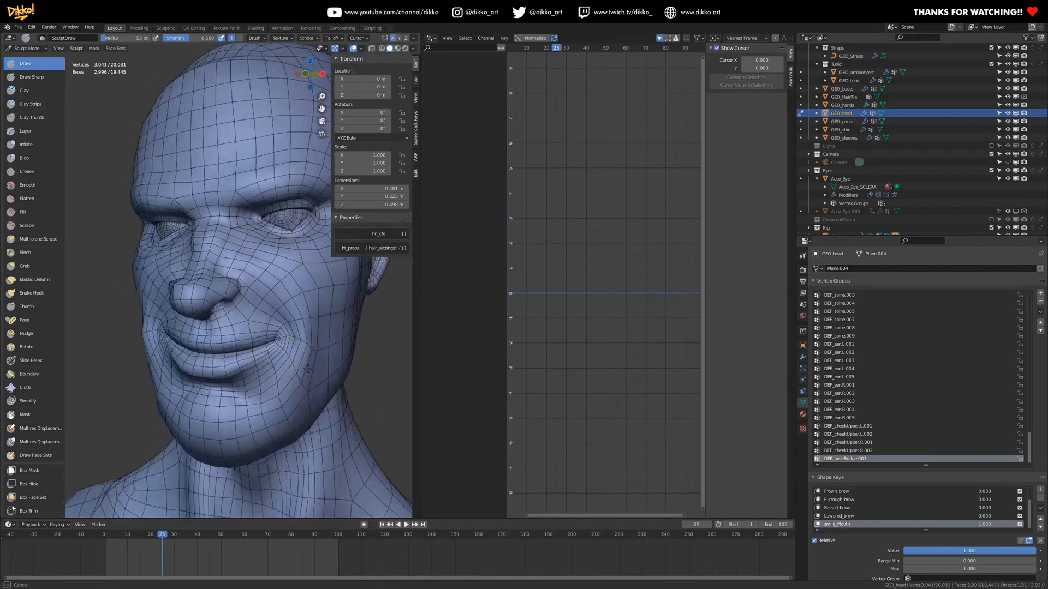
mouse_move(309, 367)
middle_mouse_down()
mouse_move(292, 390)
mouse_move(191, 404)
middle_mouse_up()
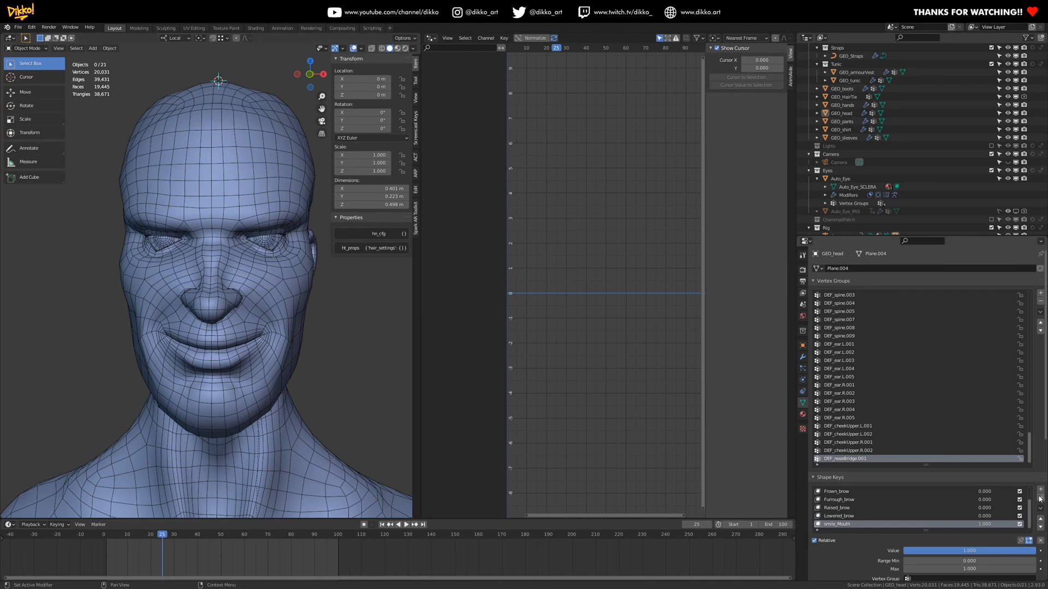
- Raise the centre of the upper lip to bare the teeth in the sneer_mouth shape key, and inspect the result at an angle
scroll(283, 366, "up", 4)
key("g")
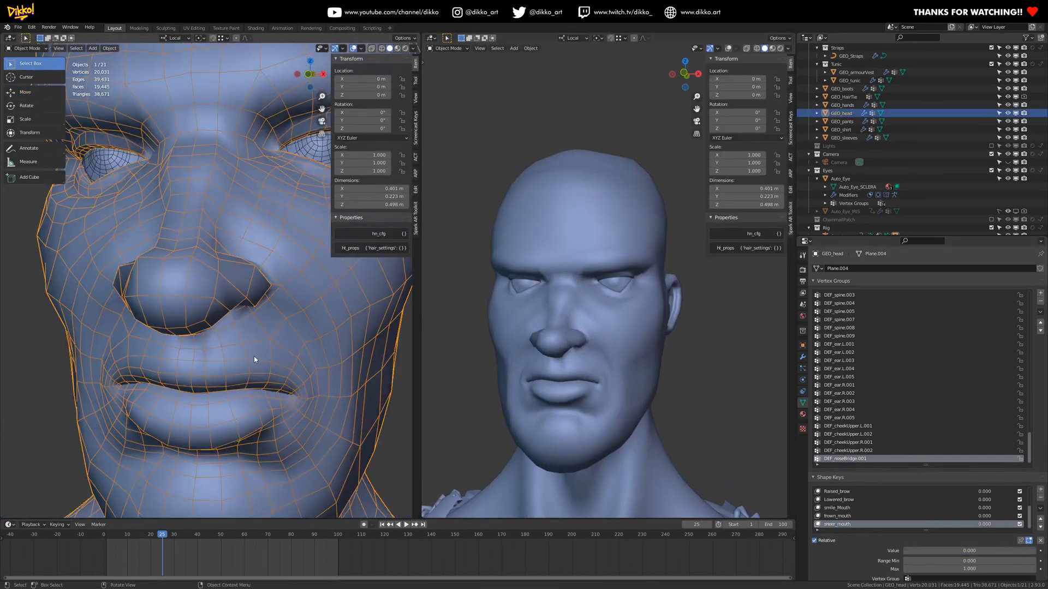
key("g")
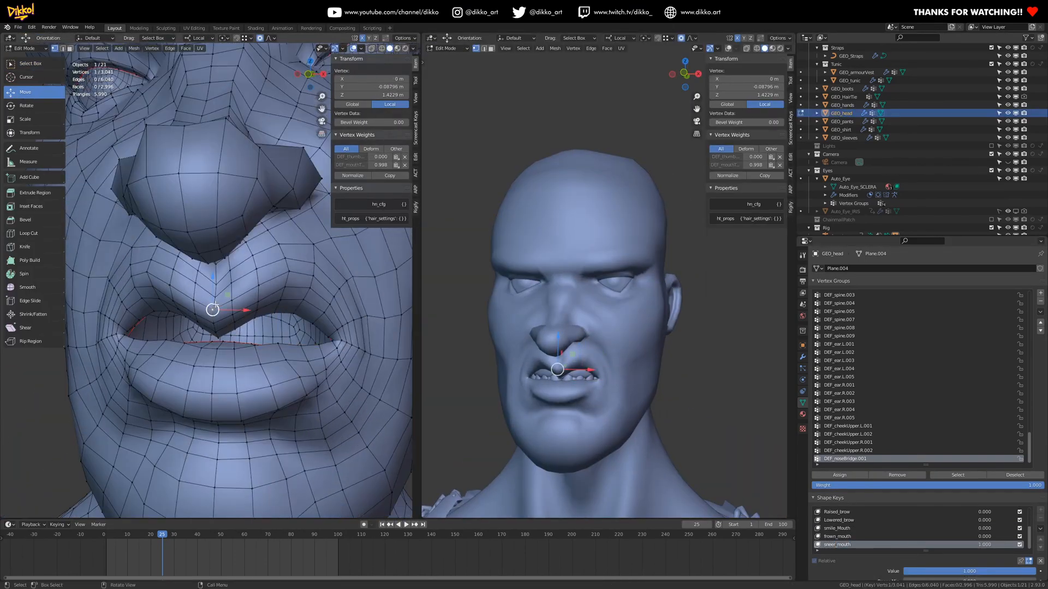
left_click(216, 339, "ctrl+shift")
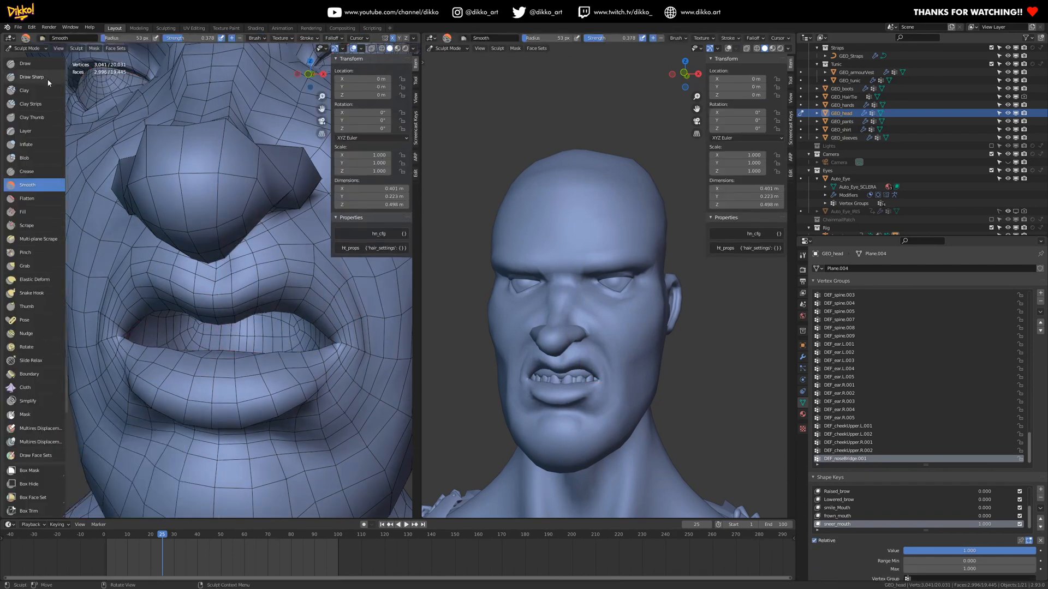
mouse_move(216, 338)
middle_mouse_down()
mouse_move(288, 255)
mouse_move(272, 305)
middle_mouse_up()
scroll(252, 367, "down", 3)
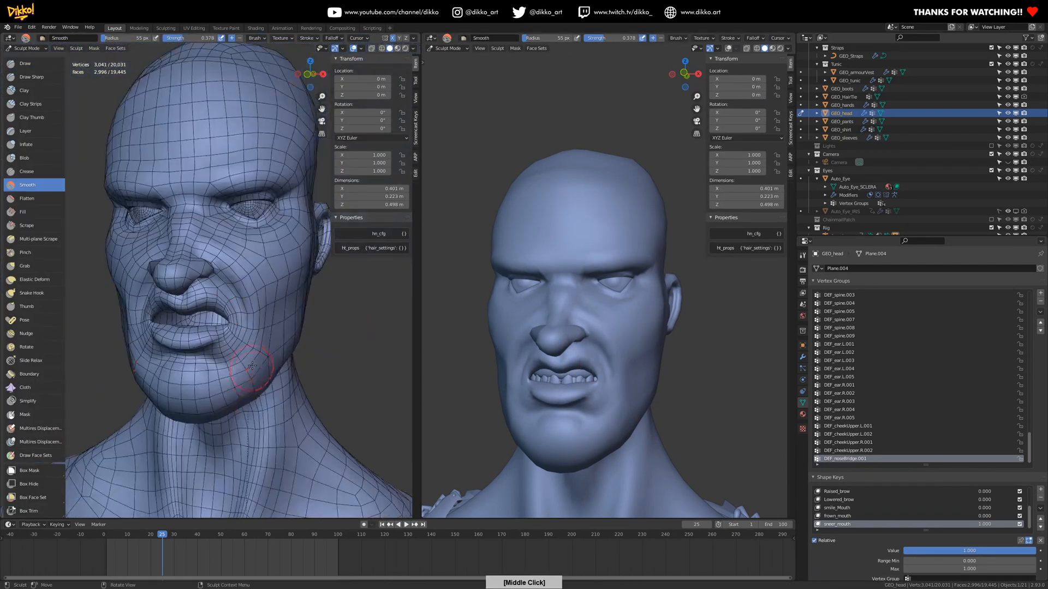
middle_click_drag(251, 366, 273, 349)
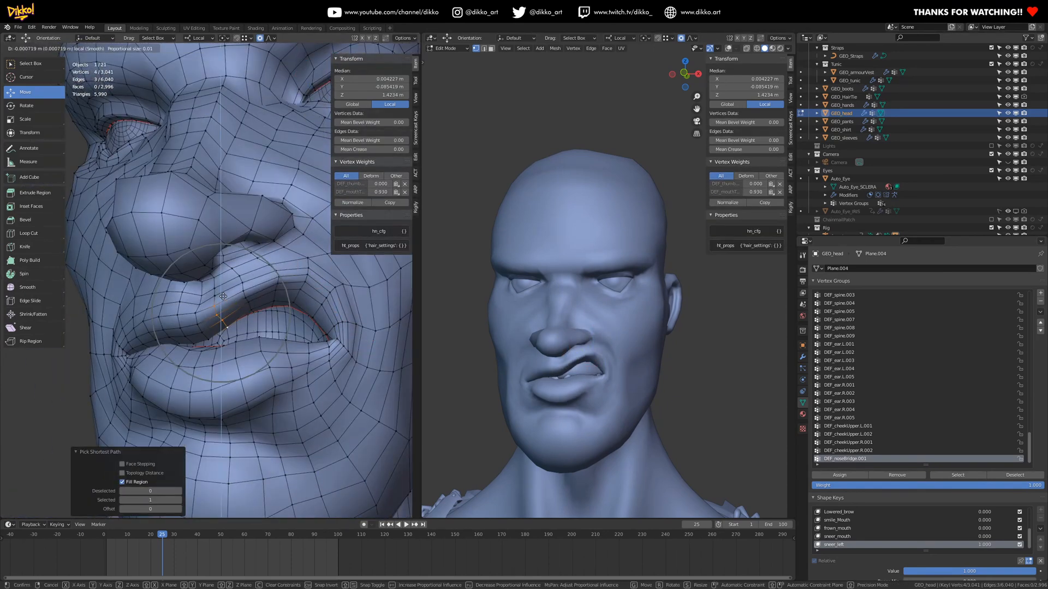
- Lower the vertices at the upper lip's centre slightly along Z in the sneer_left shape key
left_click(224, 297)
middle_click_drag(223, 296, 197, 360)
scroll(192, 378, "down", 2)
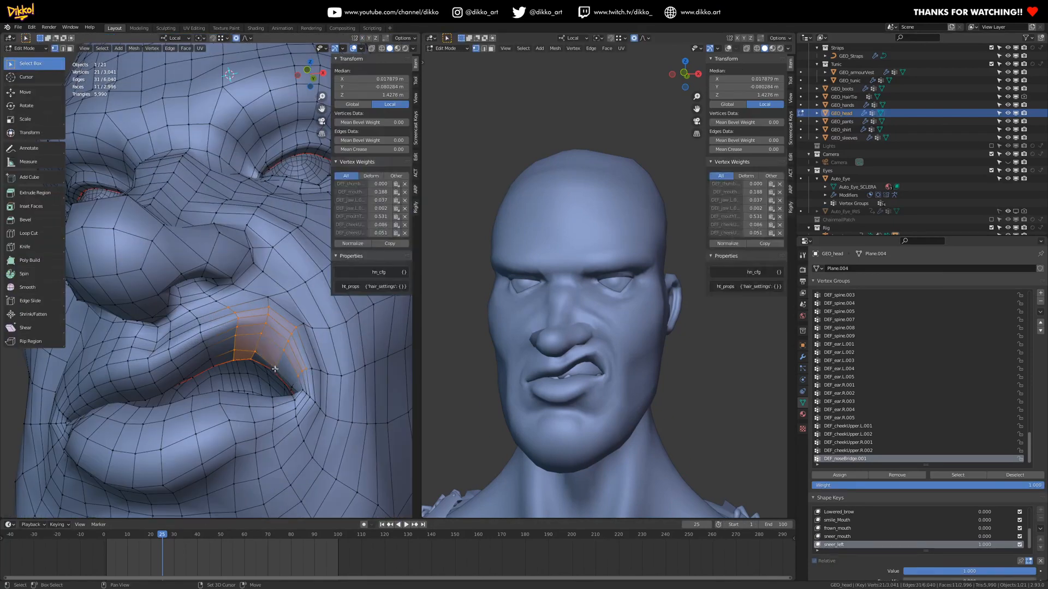
- Return to Object Mode and apply Mirror Shape Key to the one-sided sneer
scroll(275, 369, "down", 6)
key("Tab")
left_click(1040, 508)
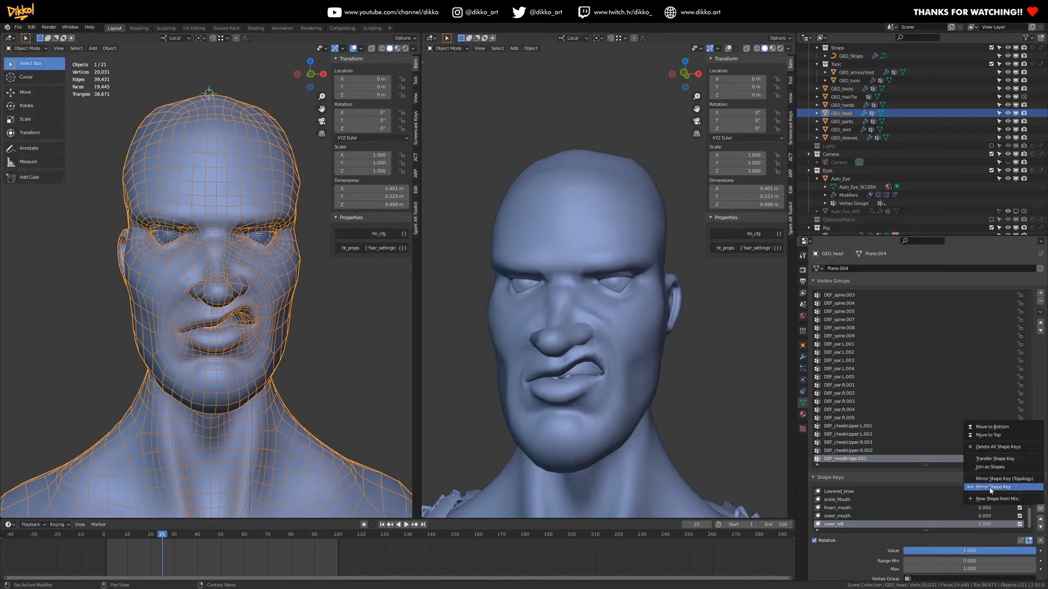
left_click(991, 487)
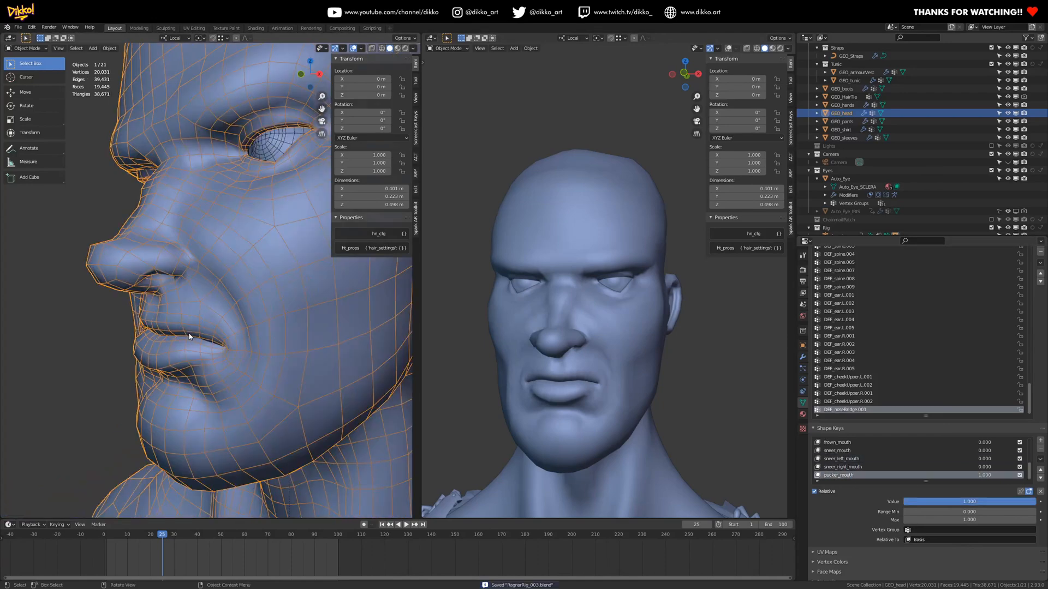
- Pull the mouth corner inward toward the face's centre line in the pucker_mouth shape key
key("Tab")
middle_click_drag(189, 336, 273, 336)
left_click(273, 339)
left_click_drag(306, 339, 261, 339)
- Push the lips forward from the face, adjust the lower lip for the pucker, and leave Edit Mode
middle_click_drag(262, 328, 164, 305)
left_click_drag(164, 306, 120, 306)
left_click(118, 323)
left_click(131, 351)
left_click_drag(131, 351, 136, 352)
key("Tab")
- Enter Edit Mode and select the band of faces along the lower lip for the newest mouth shape key
mouse_move(164, 327)
middle_mouse_down()
mouse_move(245, 327)
mouse_move(213, 344)
middle_mouse_up()
key("Tab")
key("Tab")
left_click_drag(208, 350, 214, 349, "shift")
scroll(583, 338, "down", 3)
key("Tab")
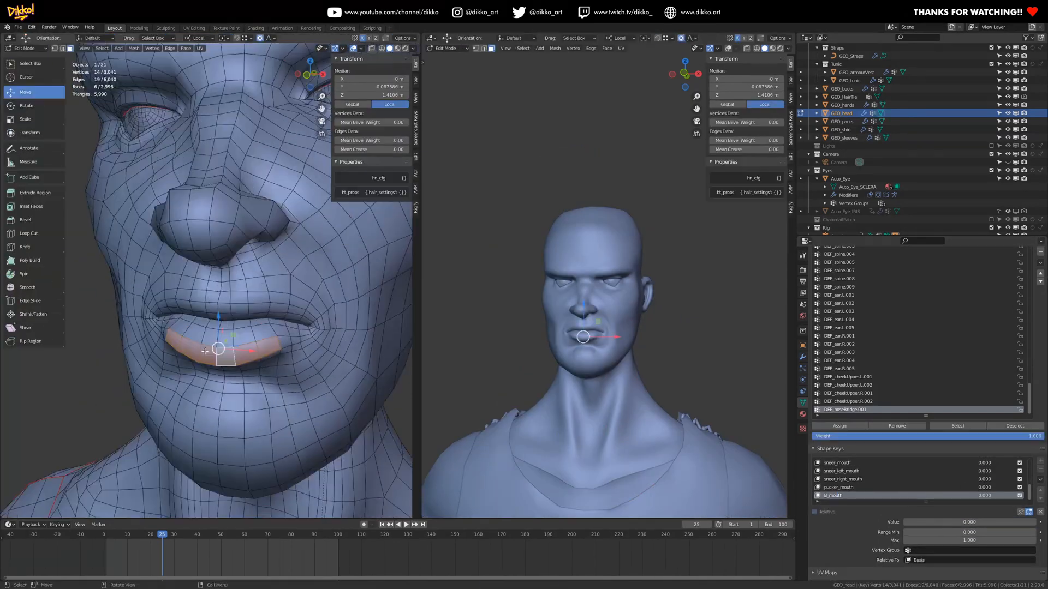
- Rotate the selected lower-lip faces about the X axis, save the file and leave Edit Mode
middle_click_drag(223, 351, 294, 306)
key("Tab")
key("ctrl+s")
key("Tab")
key("r")
key("x")
left_click(177, 300)
mouse_move(177, 301)
middle_mouse_down()
mouse_move(109, 305)
mouse_move(271, 297)
middle_mouse_up()
key("Tab")
- Add a shape key named B_Mouth to the head and save the file
scroll(271, 297, "down", 3)
left_click(1040, 440)
double_click(836, 475)
type("B_Mouth")
mouse_move(273, 333)
middle_mouse_down()
mouse_move(287, 321)
mouse_move(218, 321)
middle_mouse_up()
key("ctrl+s")
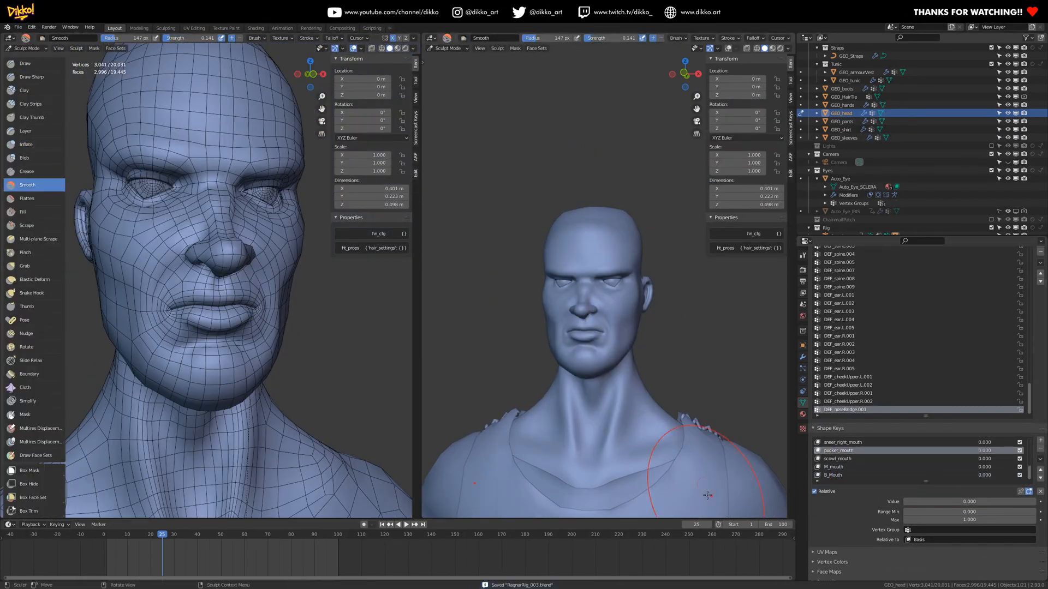
- Add another shape key to the head and name it A_mouth
left_click(1041, 441)
double_click(836, 475)
type("A_mouth")
key("Tab")
key("Tab")
- Add a shape key named O_mouth and set its value to 1
left_click(1040, 440)
double_click(835, 475)
type("O_mouth")
left_click_drag(928, 501, 1032, 502)
- Reshape the lips in Edit Mode for the O_mouth shape key
key("Tab")
scroll(191, 300, "up", 4)
key("Tab")
key("g")
mouse_move(248, 360)
middle_mouse_down()
mouse_move(224, 261)
mouse_move(229, 218)
middle_mouse_up()
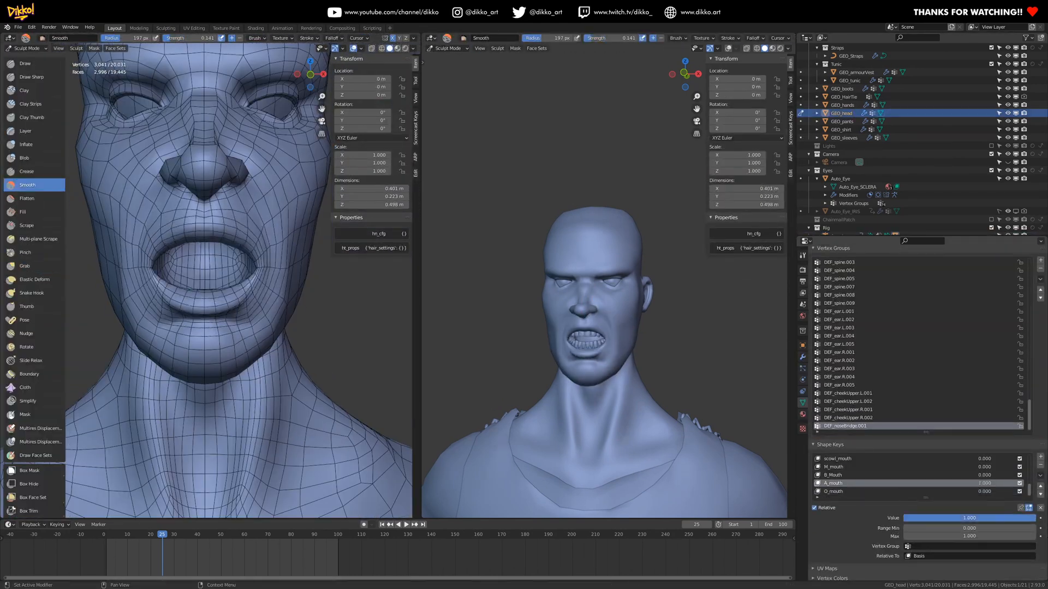
- Touch up the open mouth's corner in the A_mouth shape key and reset its value to 0
key("ctrl+Tab")
left_click(253, 259)
scroll(254, 259, "up", 3)
left_click_drag(969, 518, 906, 518)
- Pull the cheek up toward the eye with the Grab brush in the Squint_cheek shape key
scroll(928, 505, "up", 5)
left_click(873, 496)
key("ctrl+Tab")
mouse_move(230, 273)
middle_mouse_down()
mouse_move(262, 230)
mouse_move(229, 273)
middle_mouse_up()
key("shift+s")
scroll(262, 273, "up", 3)
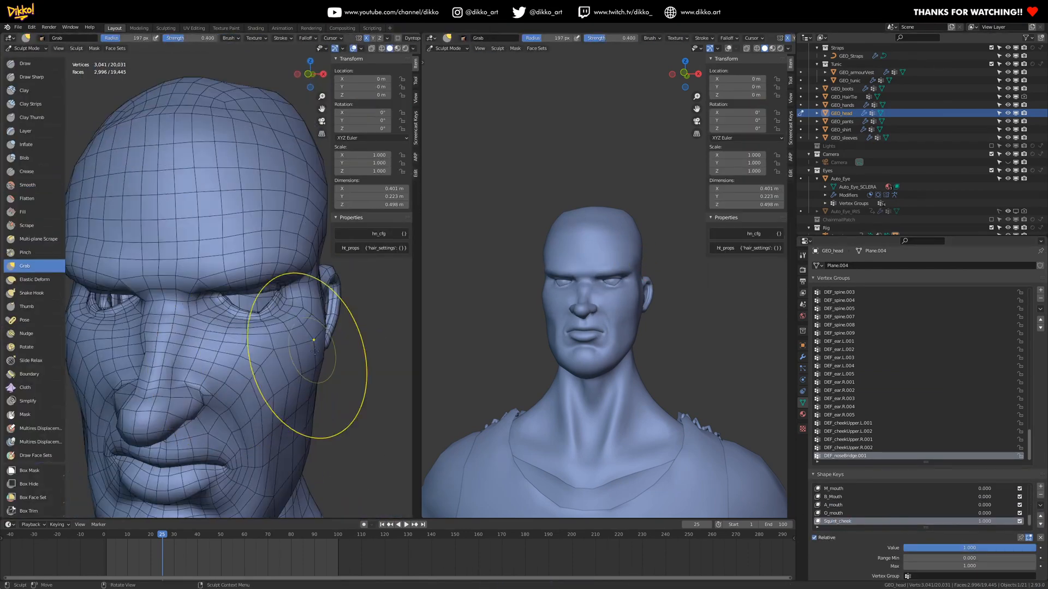
left_click_drag(315, 386, 222, 269)
- Leave Sculpt Mode and name the new mouth shape key F_mouth
key("ctrl+Tab")
scroll(229, 273, "down", 3)
scroll(917, 437, "down", 5)
left_click(874, 448)
type("mouth")
key("Return")
- Raise the lip vertices of the F_mouth shape key with proportional editing, and switch to Sculpt Mode
key("Tab")
scroll(229, 273, "up", 5)
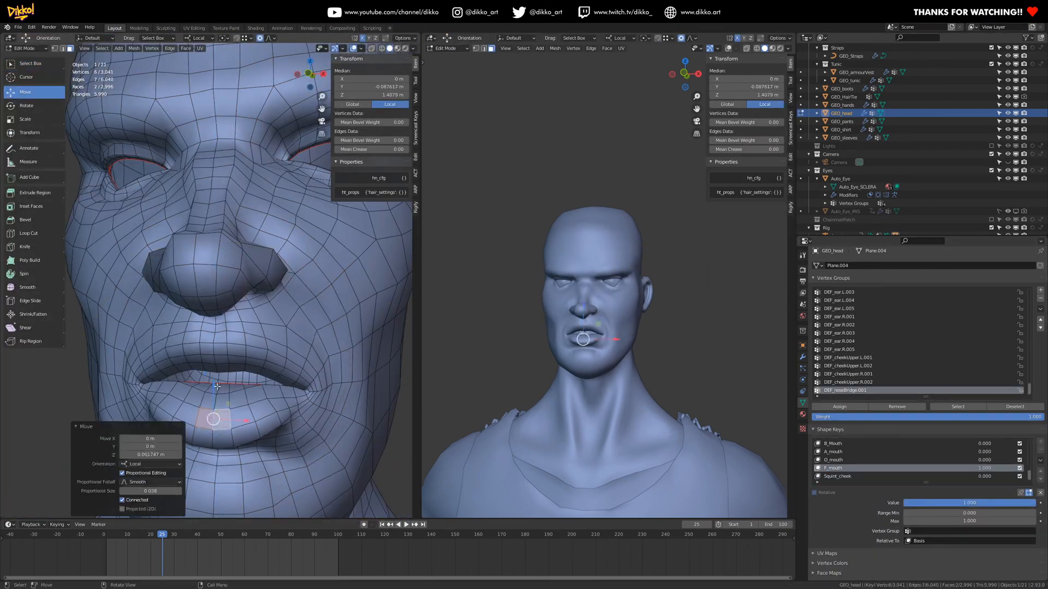
middle_click_drag(218, 273, 252, 261)
left_click(284, 341, "ctrl+shift")
key("g")
left_click(293, 303)
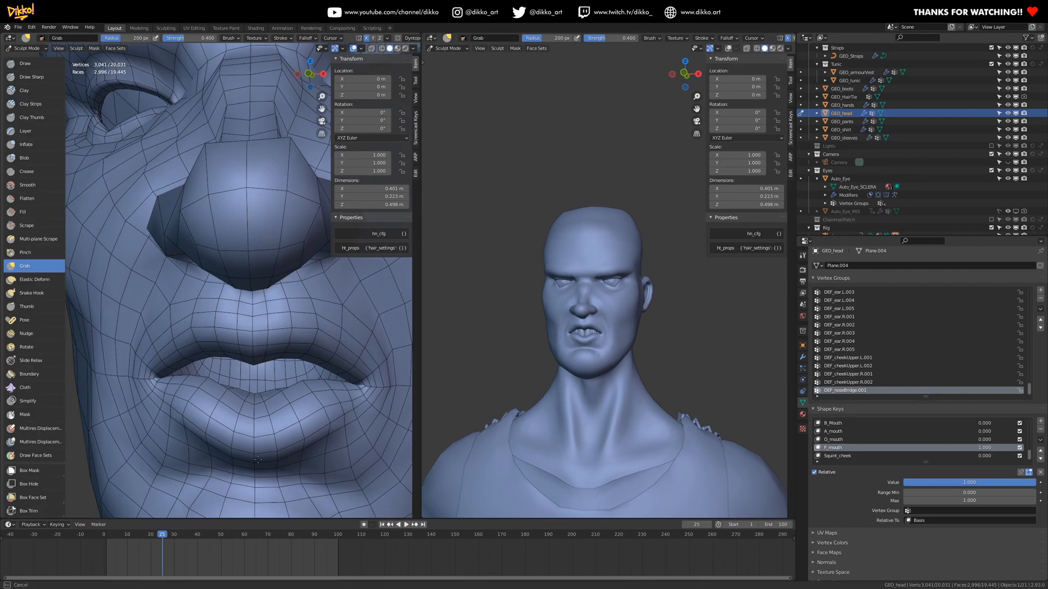
key("Tab")
key("ctrl+Tab")
- Review the finished brow, mouth and cheek shape keys one by one in the shape key list
scroll(229, 272, "down", 4)
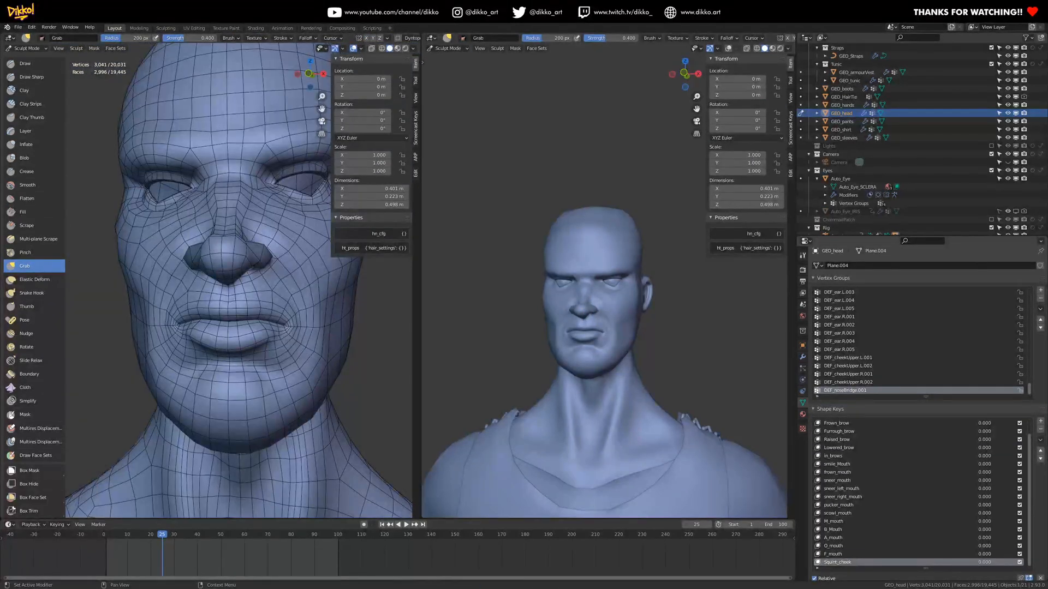
scroll(896, 516, "up", 2)
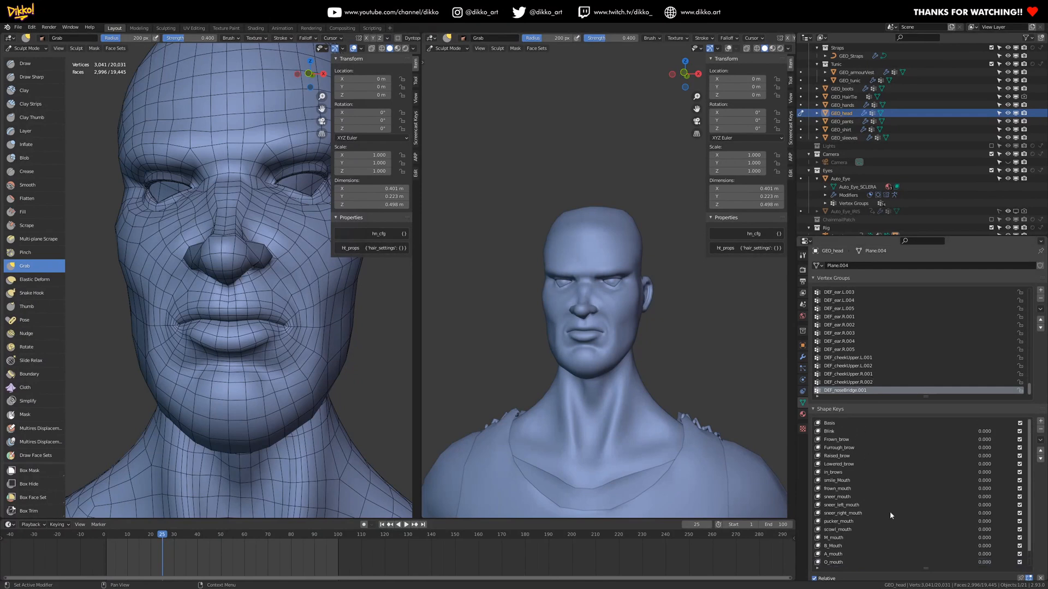
scroll(889, 546, "down", 2)
scroll(1005, 535, "down", 2)
mouse_move(926, 555)
left_mouse_down()
mouse_move(982, 555)
mouse_move(927, 554)
left_mouse_up()
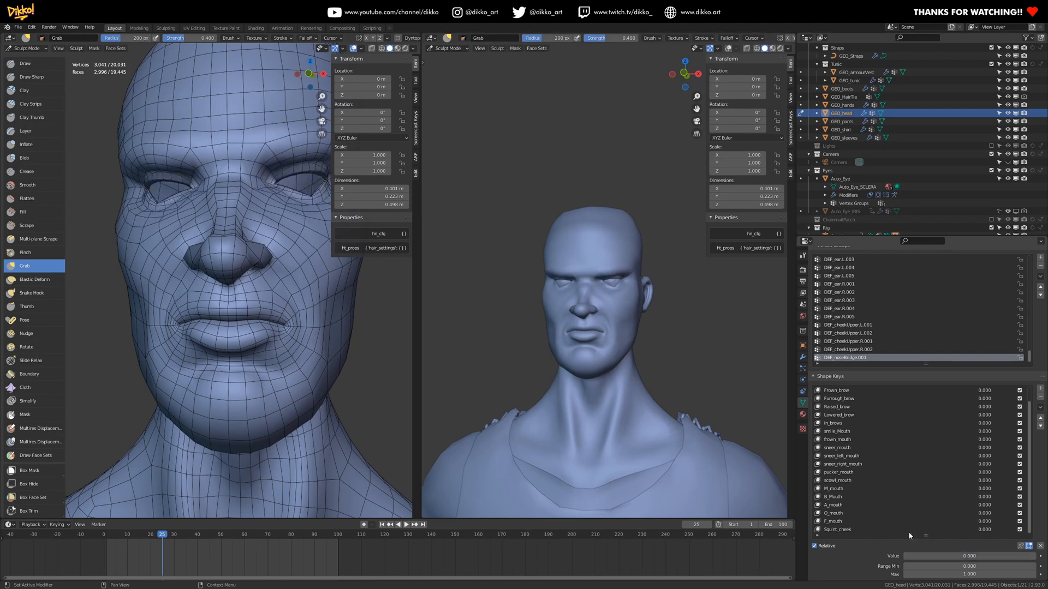
scroll(844, 425, "up", 2)
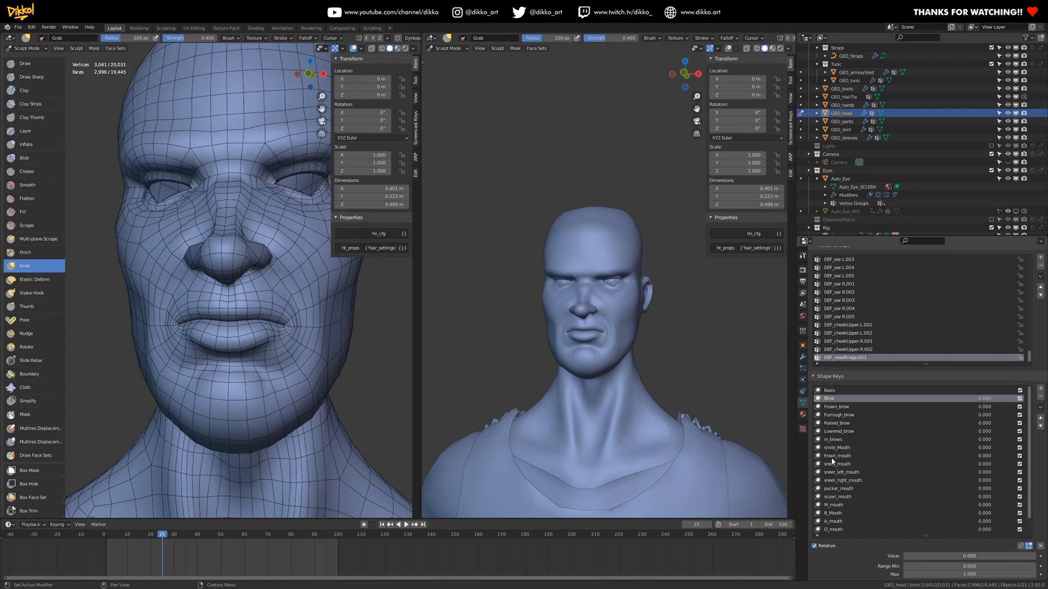
left_click(831, 448)
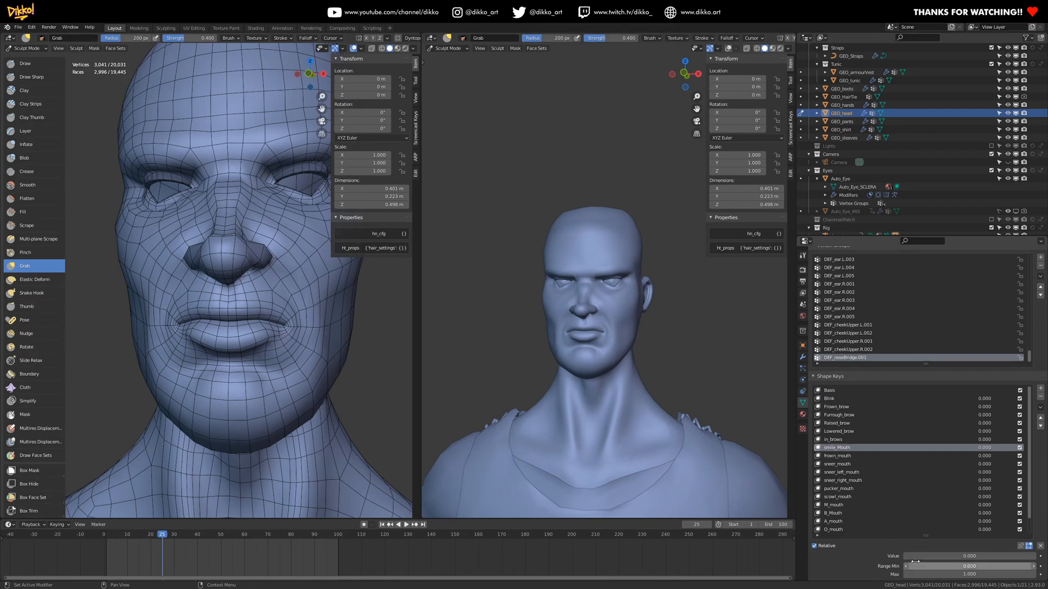
mouse_move(908, 556)
left_mouse_down()
mouse_move(960, 555)
mouse_move(903, 555)
left_mouse_up()
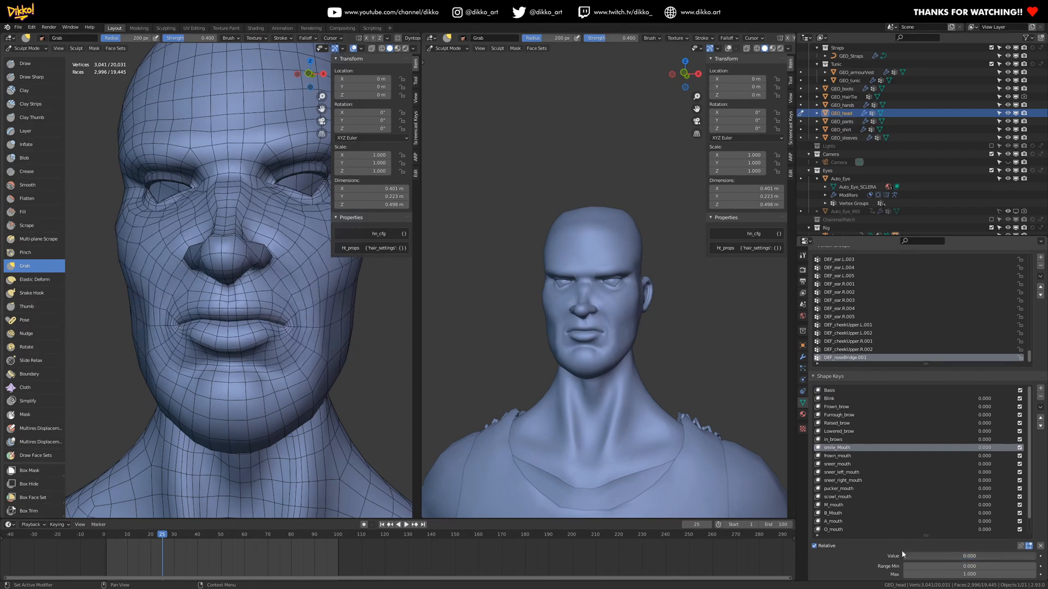
left_click(836, 464)
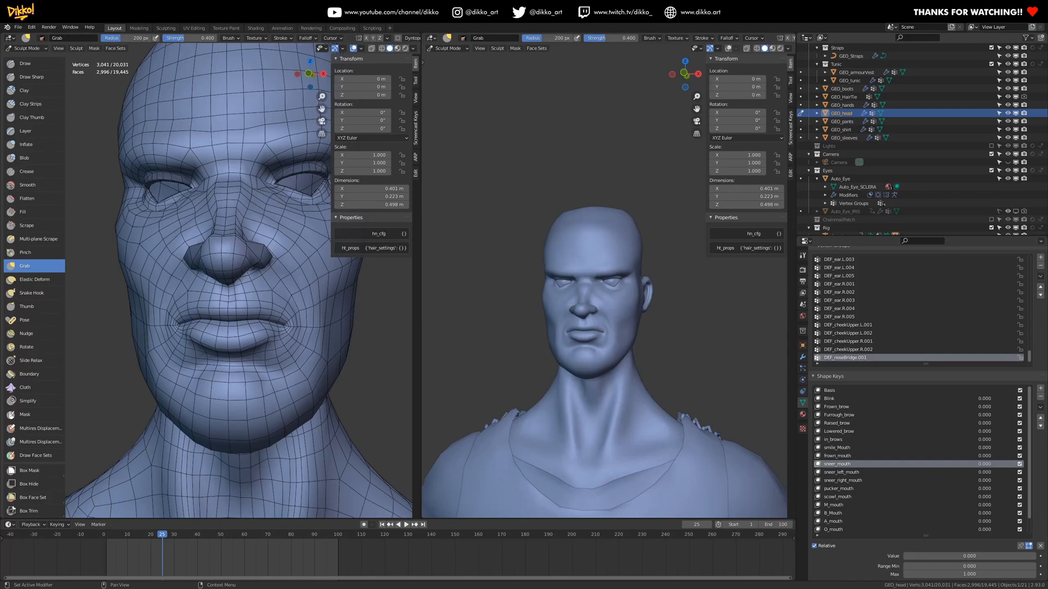
mouse_move(907, 556)
left_mouse_down()
mouse_move(1032, 556)
mouse_move(894, 564)
left_mouse_up()
left_click(844, 474)
left_click(844, 481)
left_click(837, 488)
left_click(844, 497)
scroll(886, 529, "down", 2)
left_click(833, 488)
left_click(833, 497)
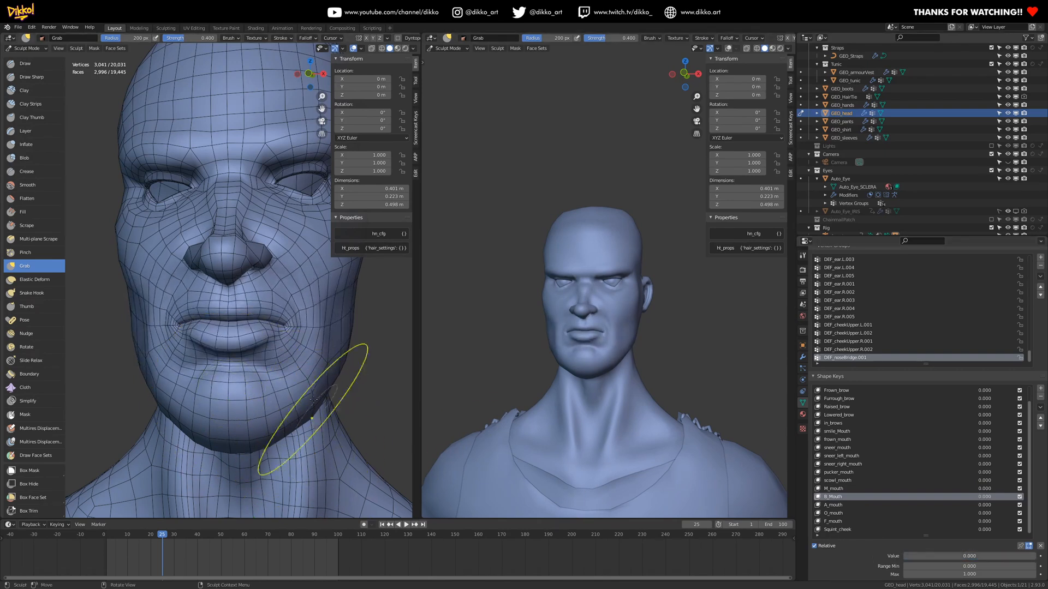
- Add a shape key to the head and name it puff_cheek_L
middle_click_drag(299, 374, 282, 351)
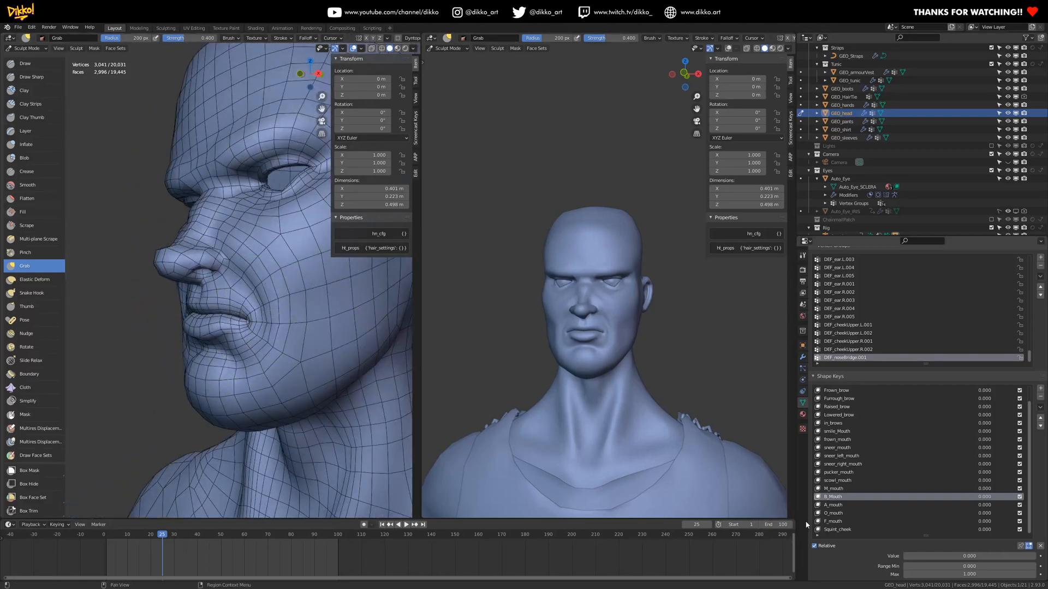
left_click(1040, 388)
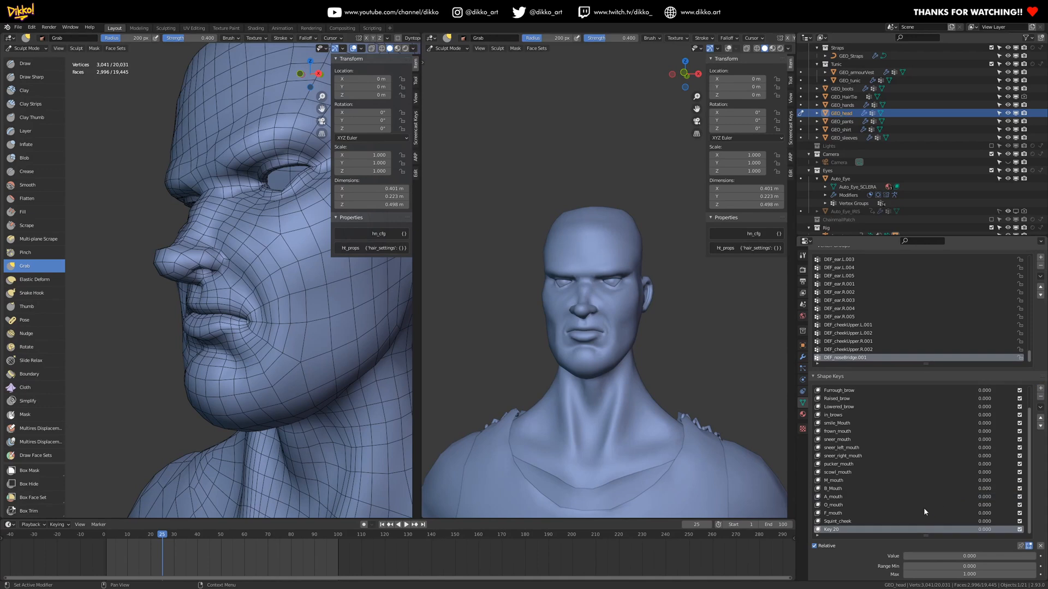
double_click(831, 533)
type("CCH")
key("Return")
type("_cheek_L")
- Set puff_cheek_L to 1 and inflate the character's left cheek with the sculpt Draw brush
mouse_move(240, 218)
middle_mouse_down()
mouse_move(227, 247)
mouse_move(249, 262)
middle_mouse_up()
key("x")
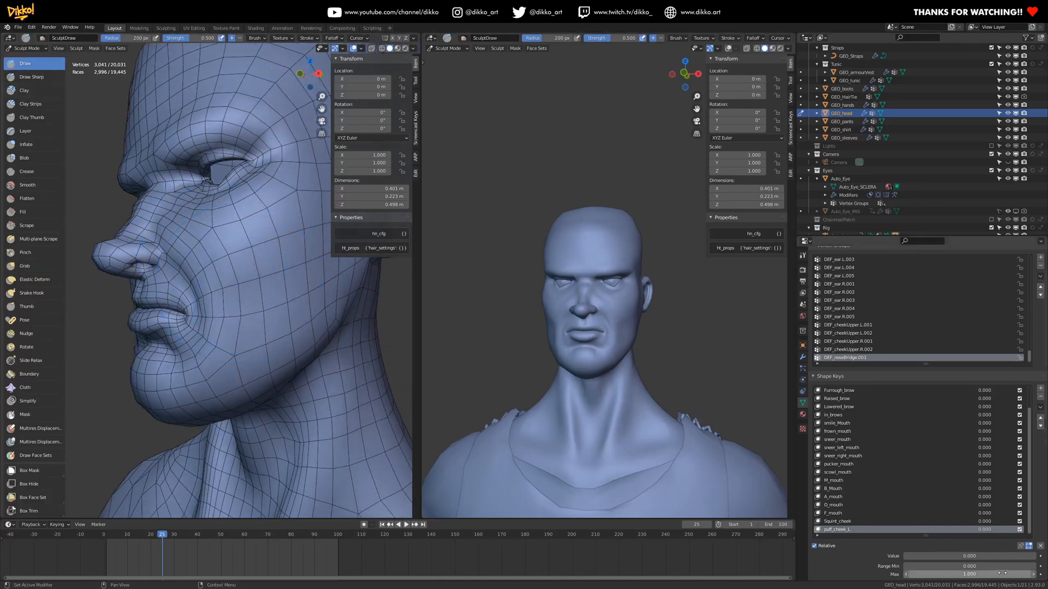
left_click_drag(945, 557, 1040, 557)
mouse_move(187, 333)
middle_mouse_down()
mouse_move(253, 298)
mouse_move(255, 363)
middle_mouse_up()
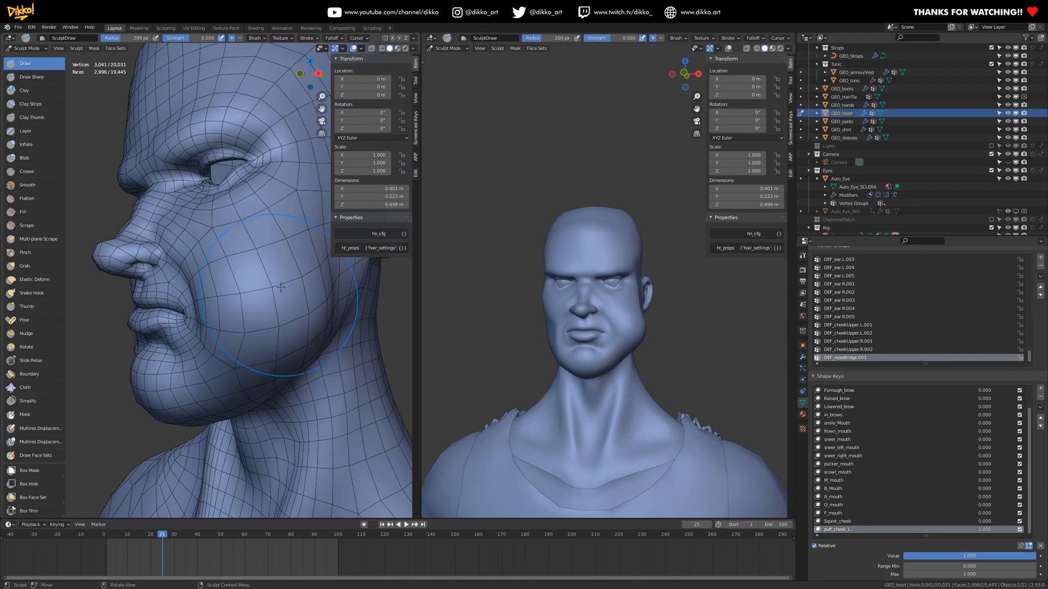
- Smooth the puffed left cheek with the Smooth brush
left_click(26, 185)
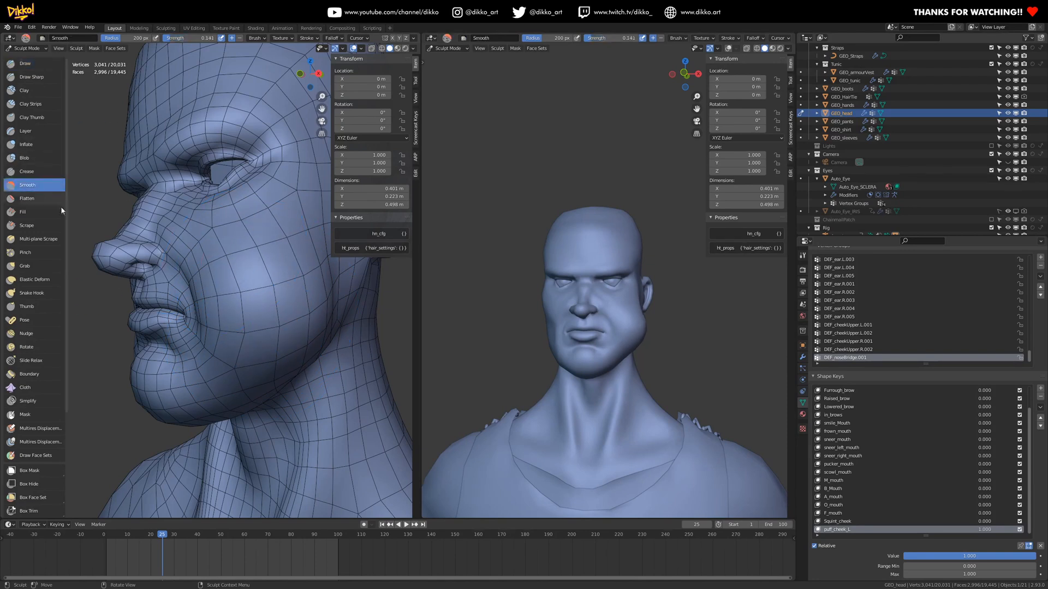
middle_click_drag(306, 317, 314, 301)
left_click_drag(328, 304, 308, 286)
left_click_drag(311, 289, 322, 336)
scroll(322, 336, "down", 1)
middle_click_drag(322, 336, 292, 304)
left_click_drag(293, 304, 294, 299)
middle_click_drag(295, 299, 377, 300)
- Return to Object Mode and create a new shape from the mix containing the puffed left cheek
left_click(28, 48)
left_click(28, 58)
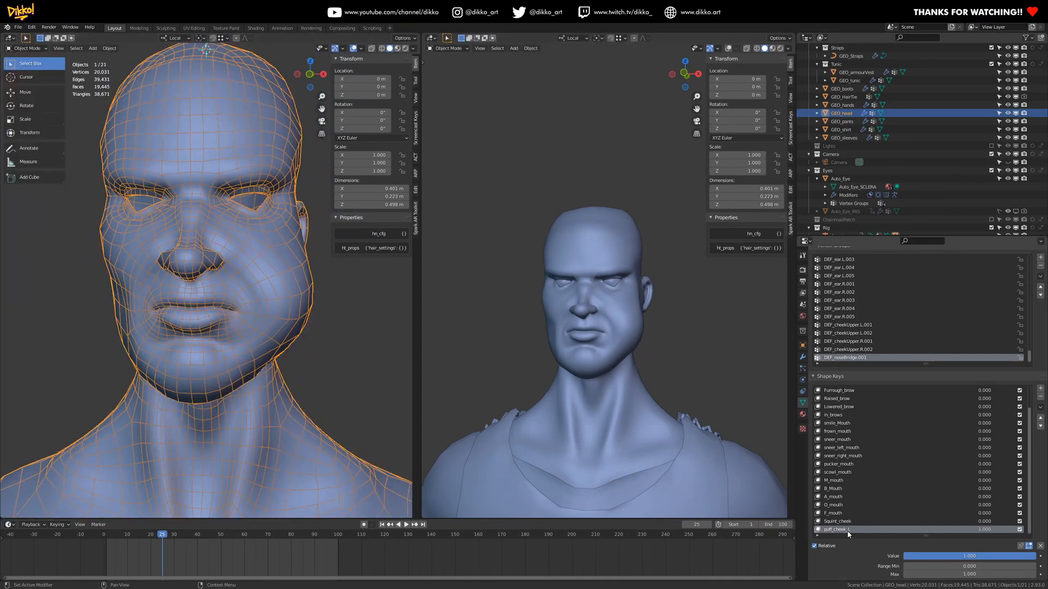
left_click(1040, 409)
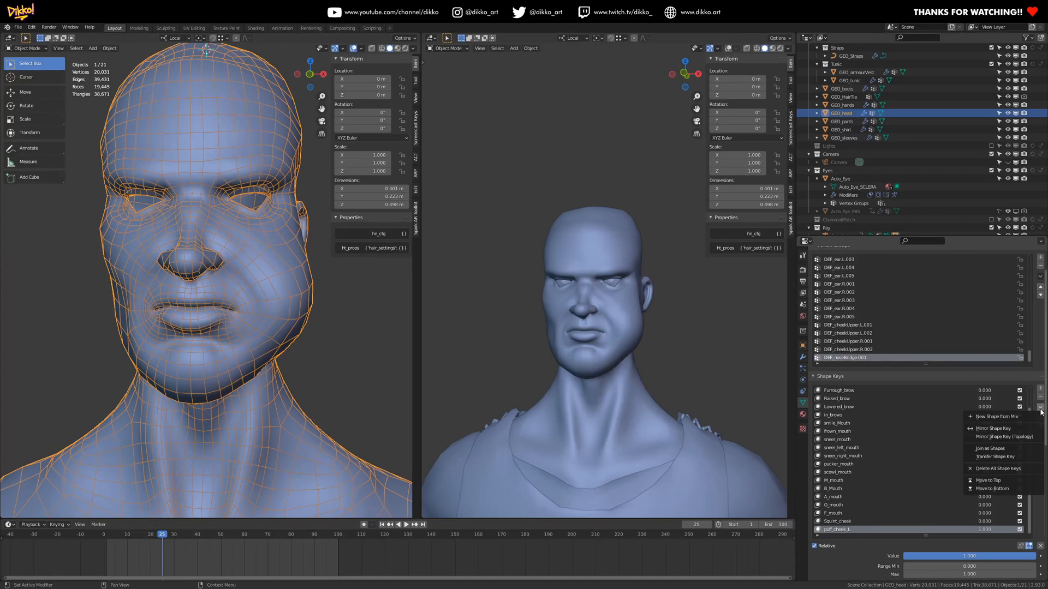
left_click(998, 416)
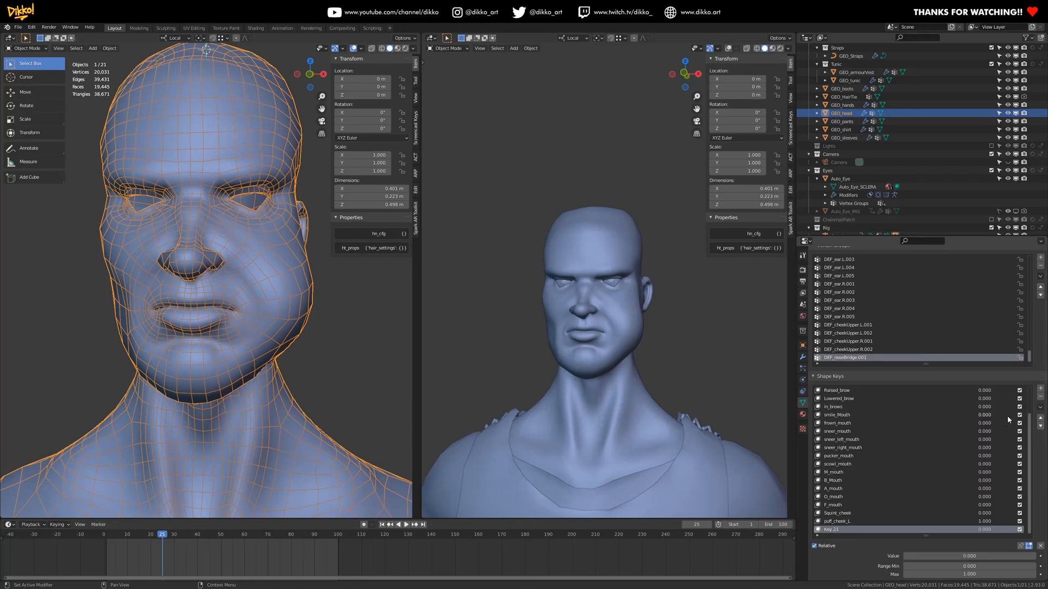
- Reset puff_cheek_L to 0, then set the mixed copy's value to 1 and rename it puff_cheek_R
left_click(892, 522)
left_click_drag(995, 554, 1036, 555)
left_click(851, 530)
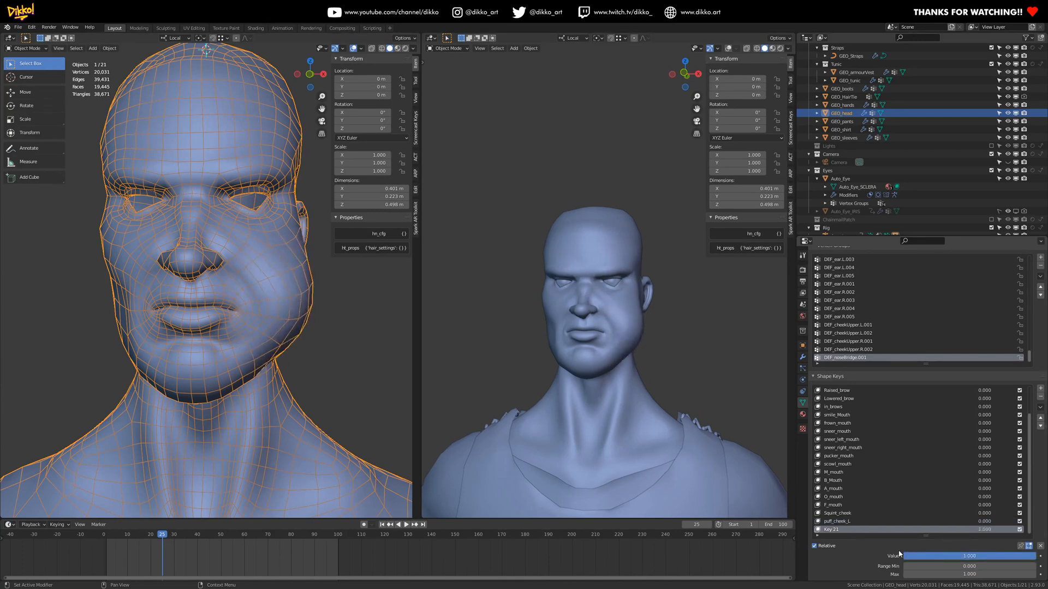
type("puff_cheek_R")
key("Return")
- Apply Mirror Shape Key to puff_cheek_R and reset its value to 0
left_click(1039, 408)
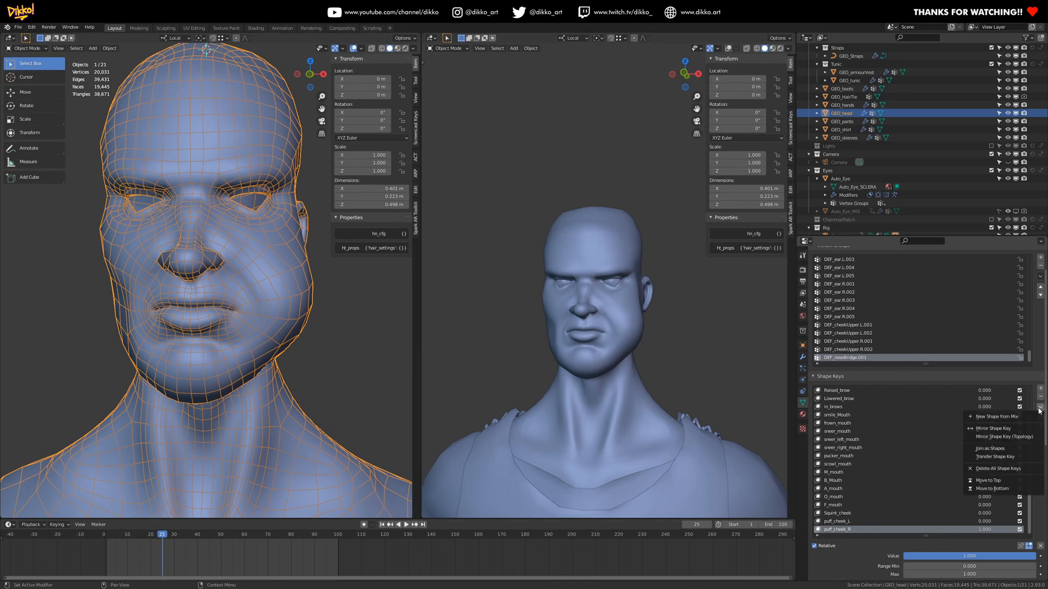
left_click(1020, 429)
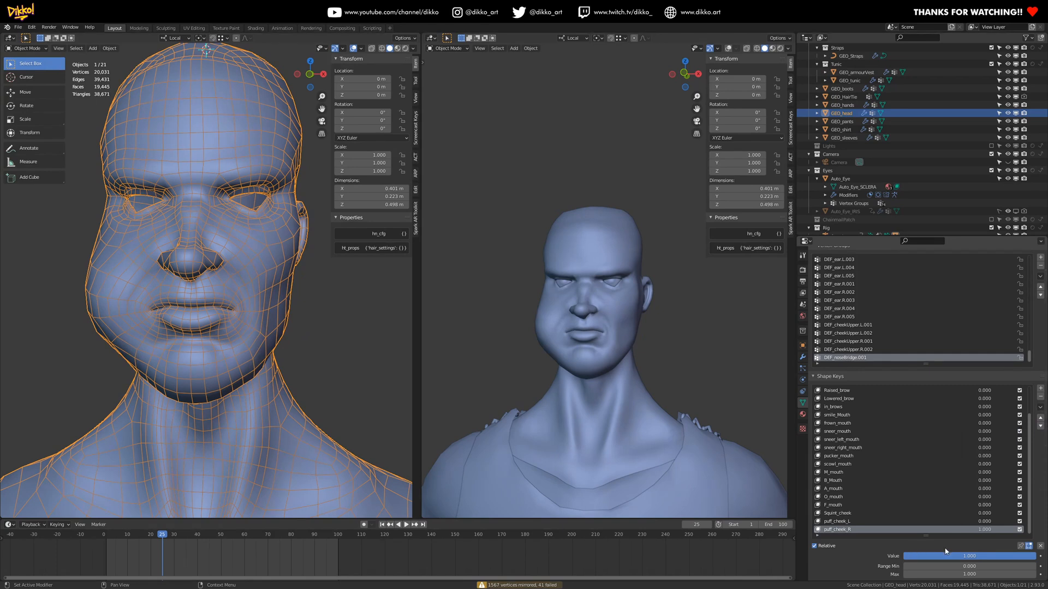
left_click_drag(987, 555, 904, 556)
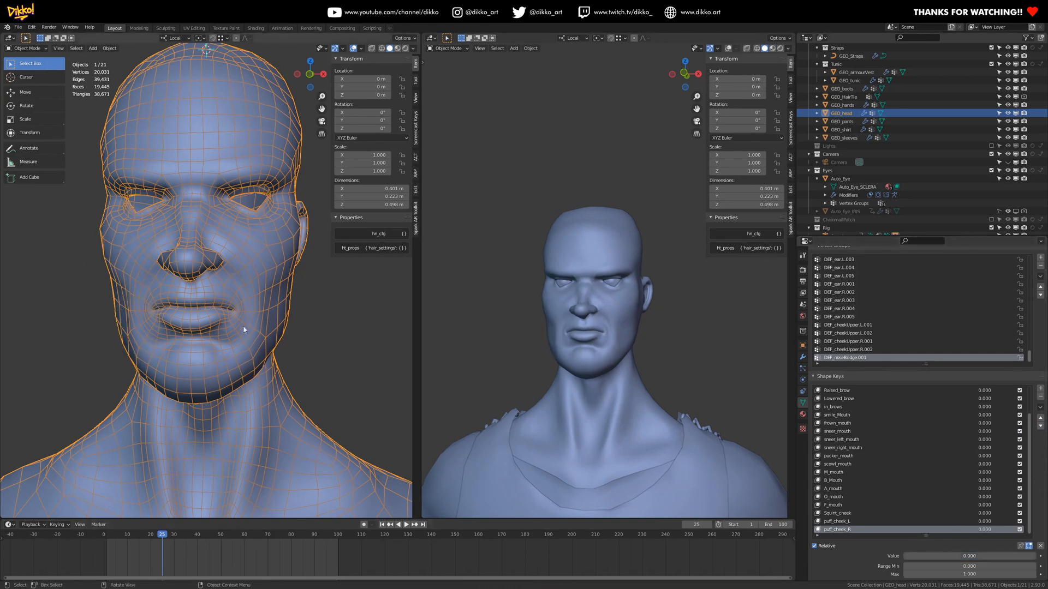
- Save the file with the puffed-cheek shape keys
scroll(244, 313, "down", 3)
middle_click_drag(195, 329, 274, 332)
key("ctrl+s")
scroll(274, 332, "up", 3)
scroll(273, 314, "up", 3)
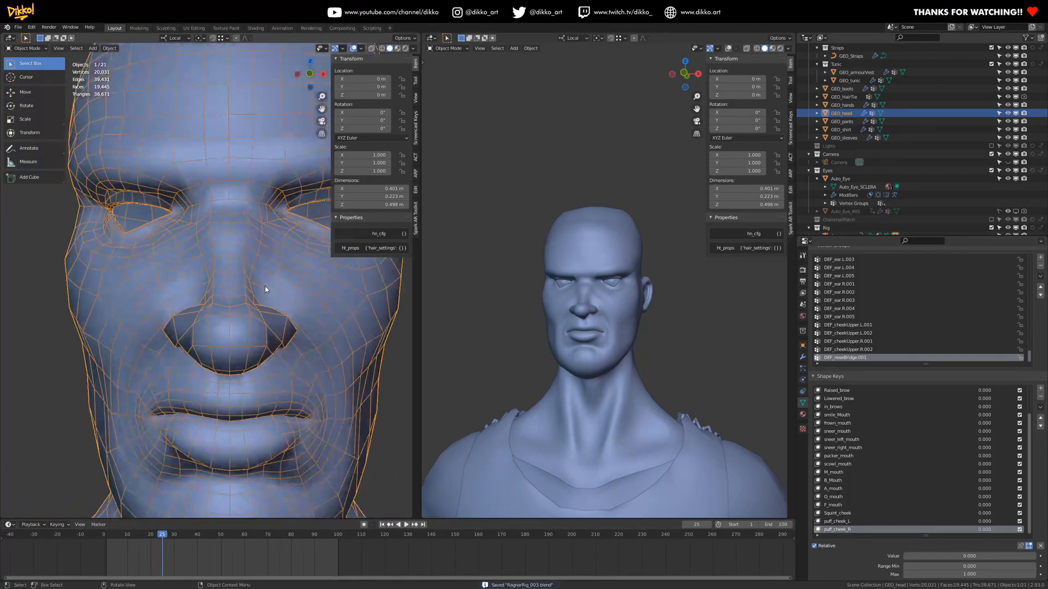
- Select the Blink shape key, preview its effect on the eyelids, and save the file
scroll(865, 424, "up", 4)
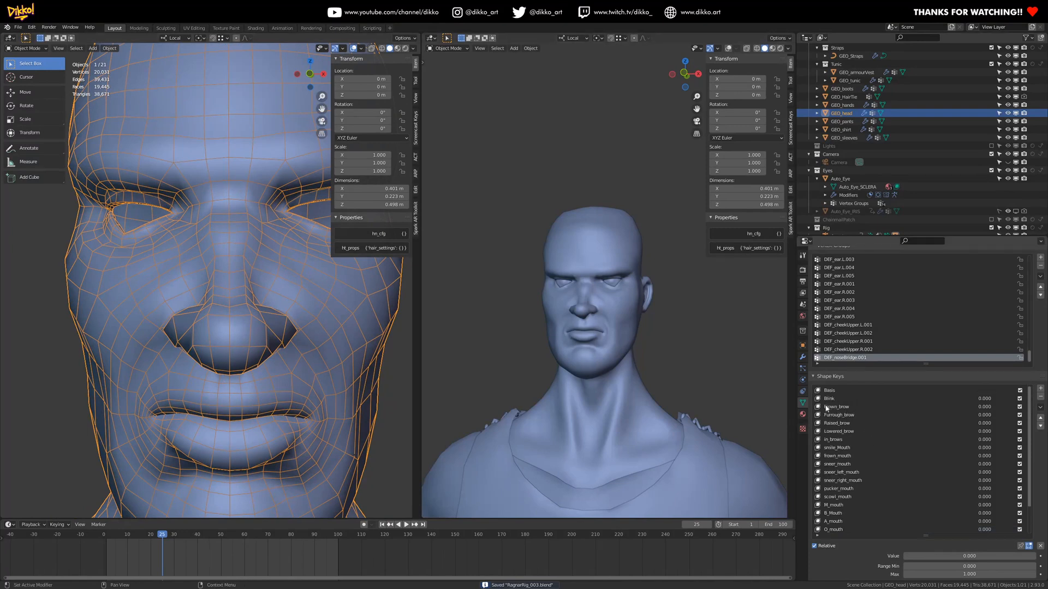
left_click(830, 391)
left_click(832, 398)
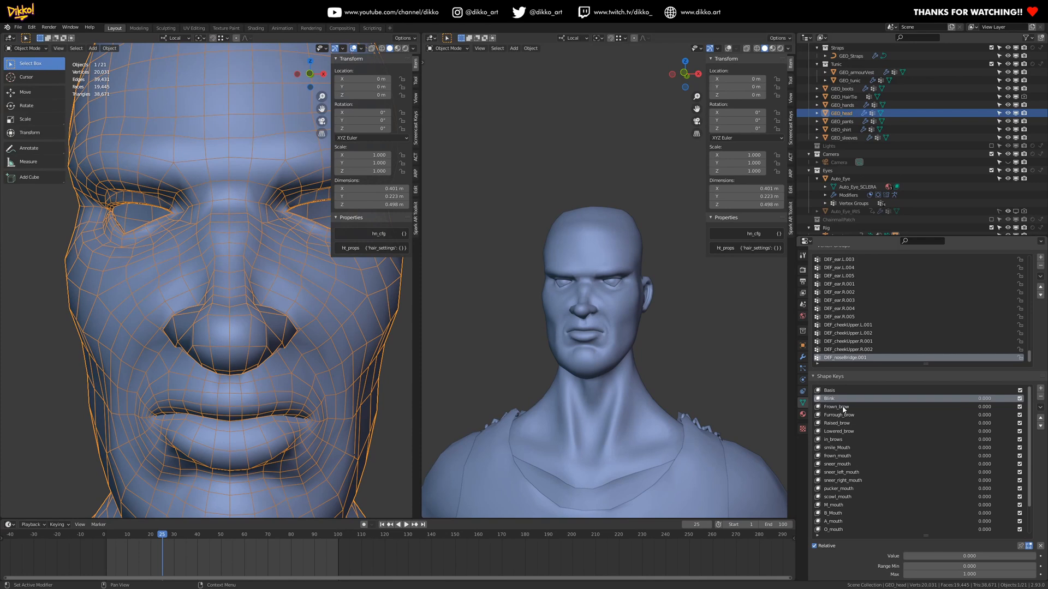
mouse_move(918, 557)
left_mouse_down()
mouse_move(1035, 557)
mouse_move(918, 557)
left_mouse_up()
mouse_move(164, 262)
middle_mouse_down()
mouse_move(155, 253)
mouse_move(169, 273)
middle_mouse_up()
scroll(164, 267, "down", 3)
key("KP_1")
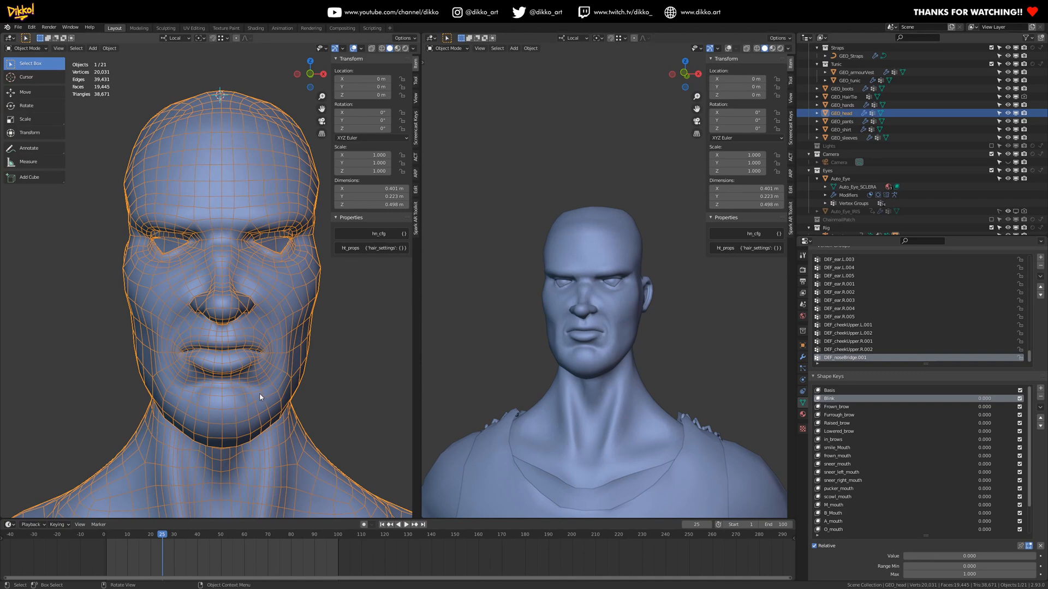
key("ctrl+s")
scroll(248, 325, "down", 5)
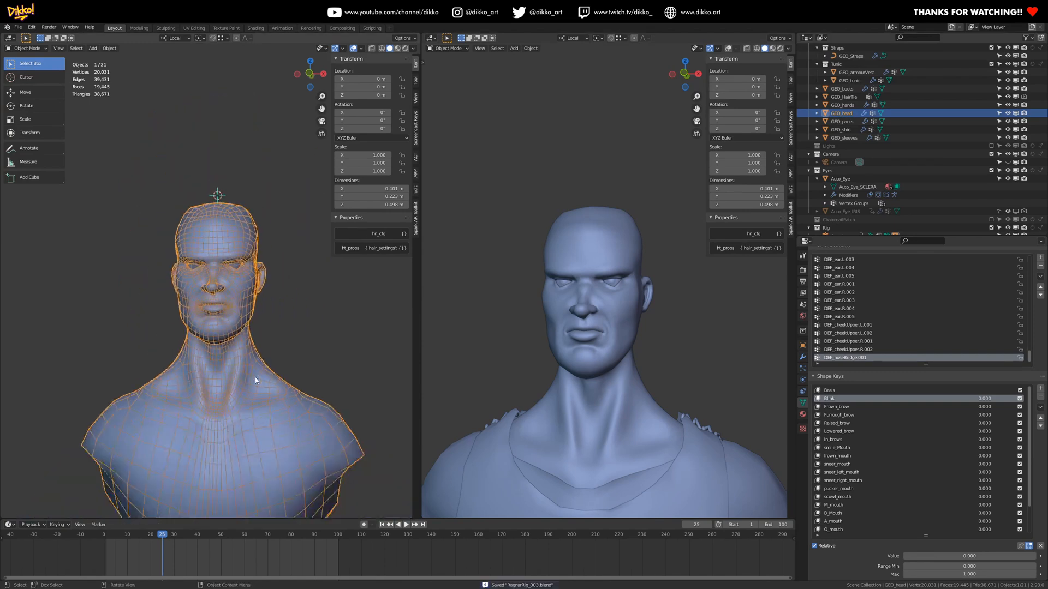
- Add a vertex group to the head named LEFT_SHAPEKEY_MASK
left_click(1041, 259)
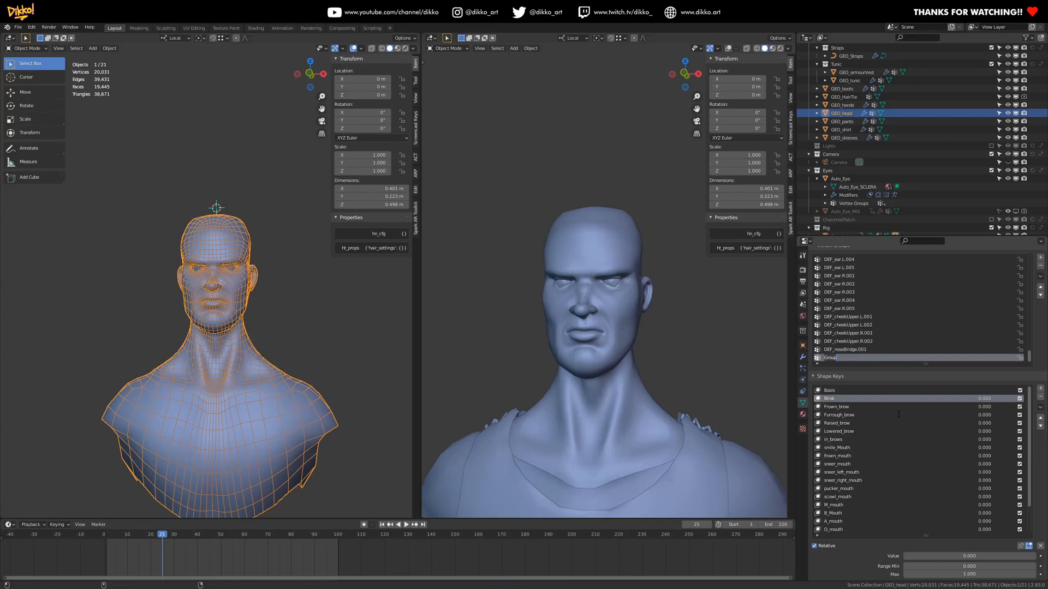
type("LEFT_SHAPEKEY_MASK")
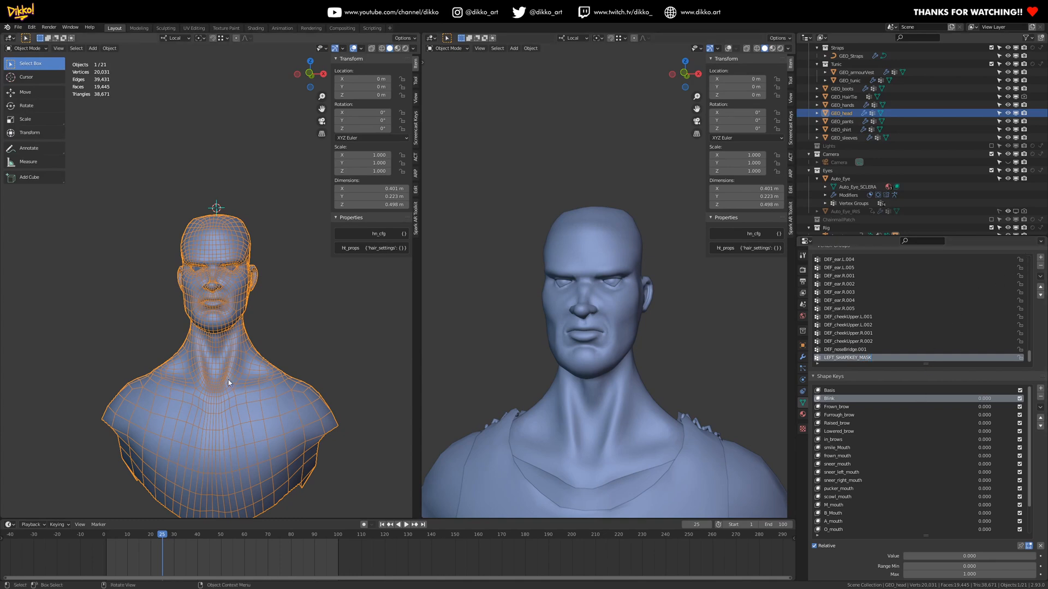
- Add a vertex group named RIGHT_SHAPEKEY_MASK, save the file and reselect LEFT_SHAPEKEY_MASK
left_click(1040, 258)
double_click(833, 360)
type("RIGHT_SHAPEKEY_MASK")
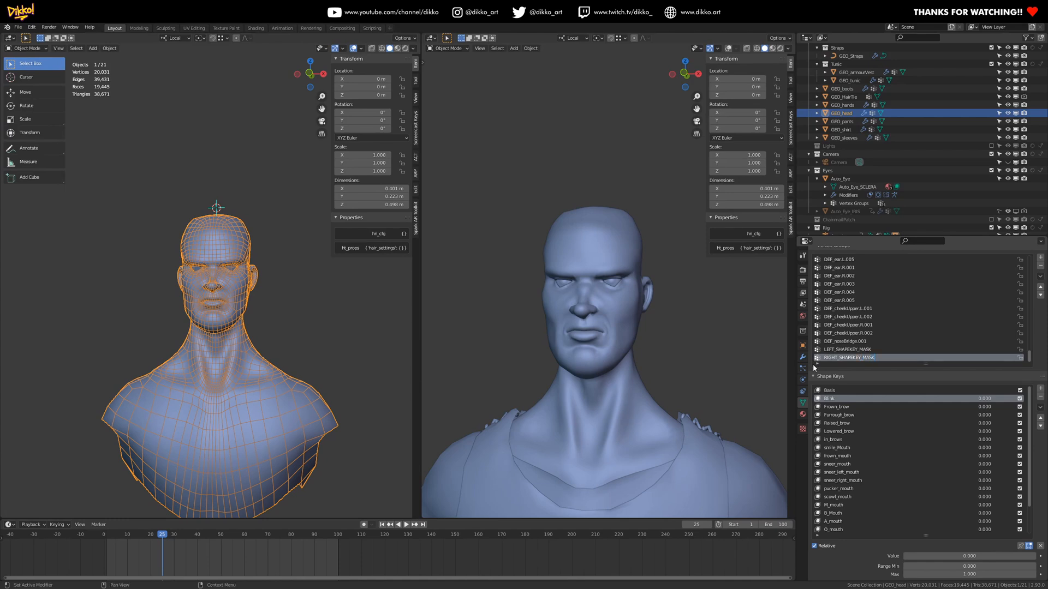
key("ctrl+s")
left_click(824, 349)
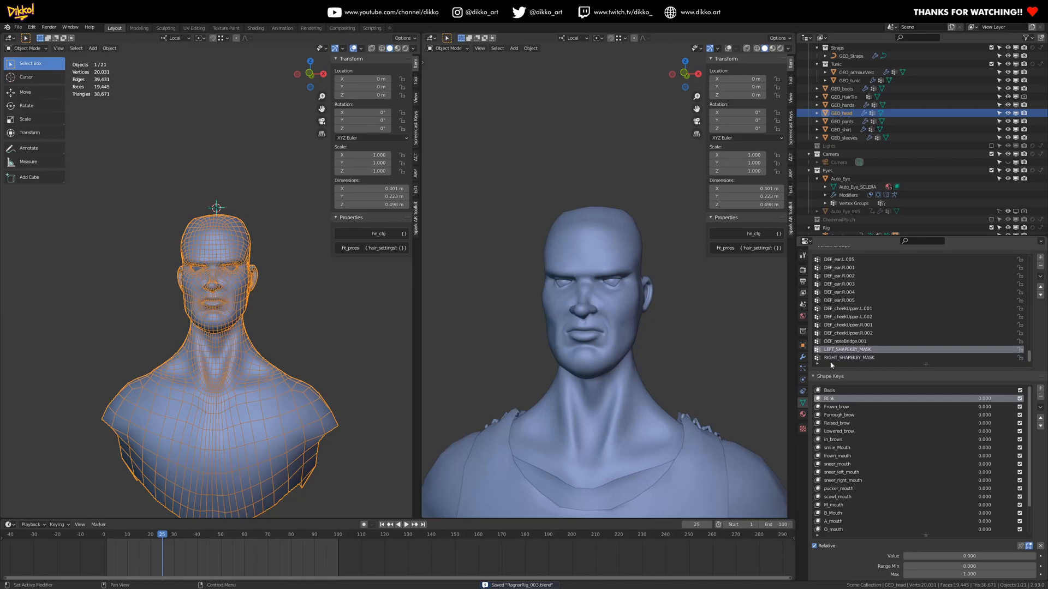
- In Edit Mode front view with wireframe shading, select the character's left half of the head mesh and assign it to LEFT_SHAPEKEY_MASK with weight 1
scroll(278, 405, "down", 2)
key("KP_1")
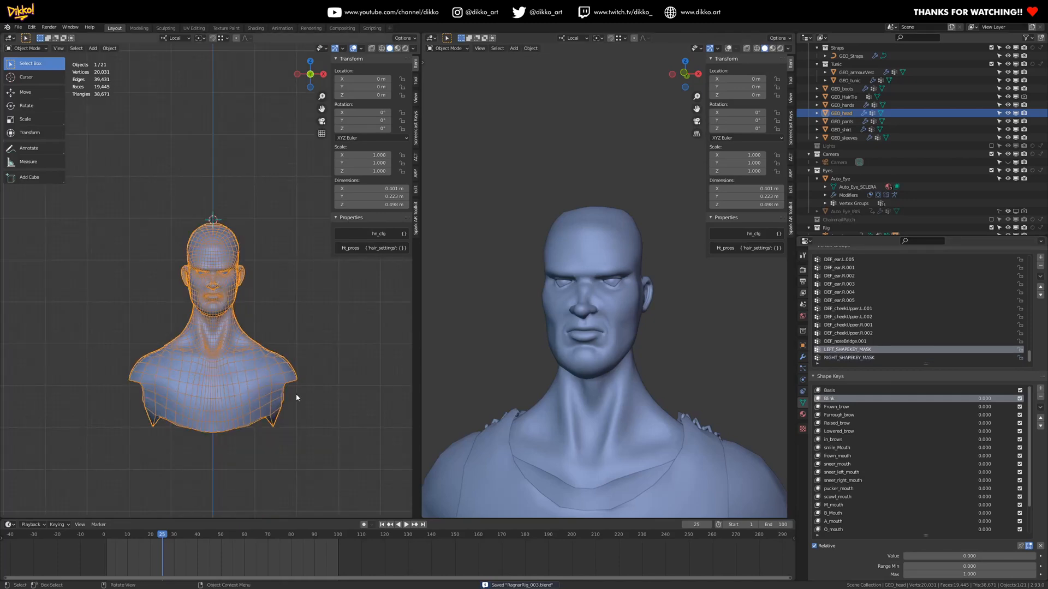
key("Tab")
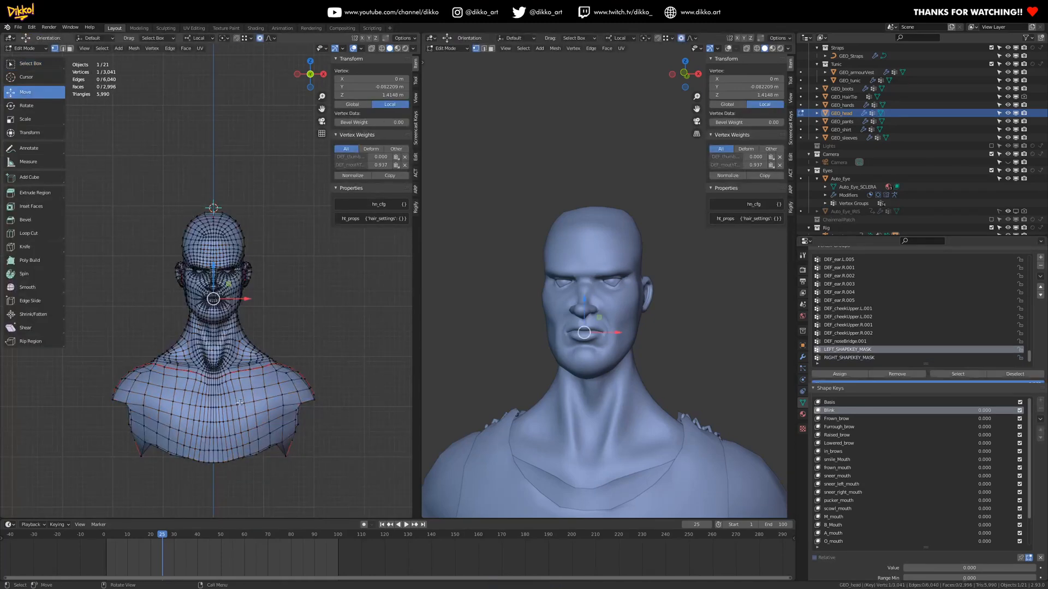
scroll(327, 419, "down", 2)
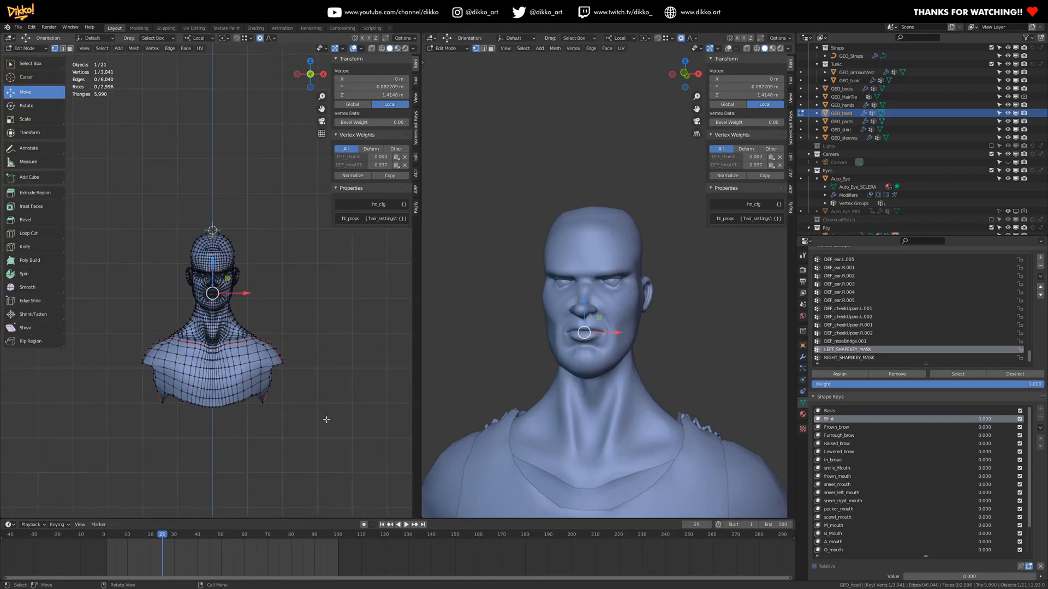
key("z")
left_click_drag(352, 465, 212, 207)
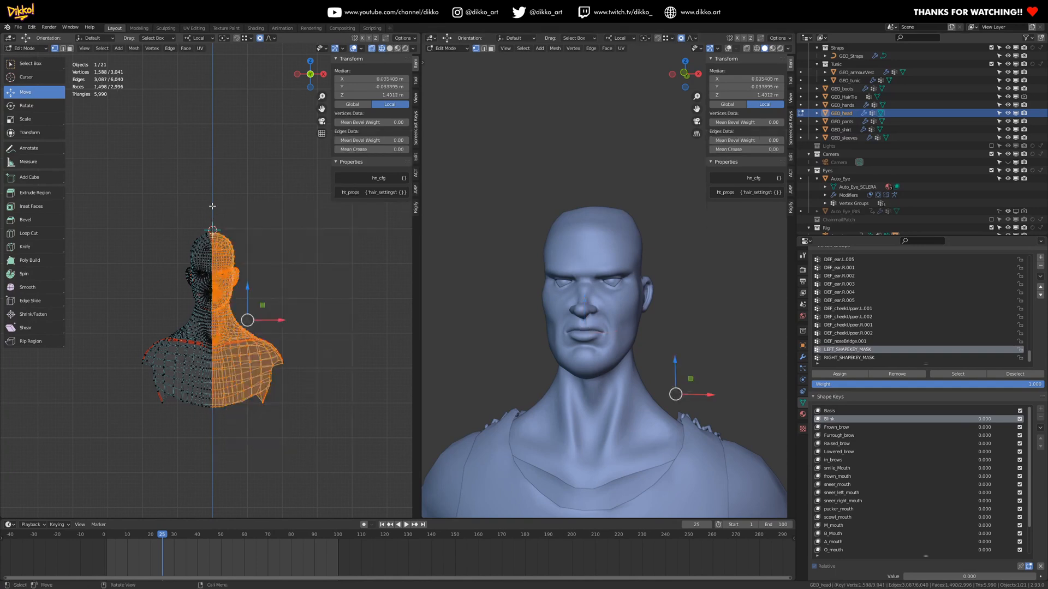
scroll(213, 207, "up", 8)
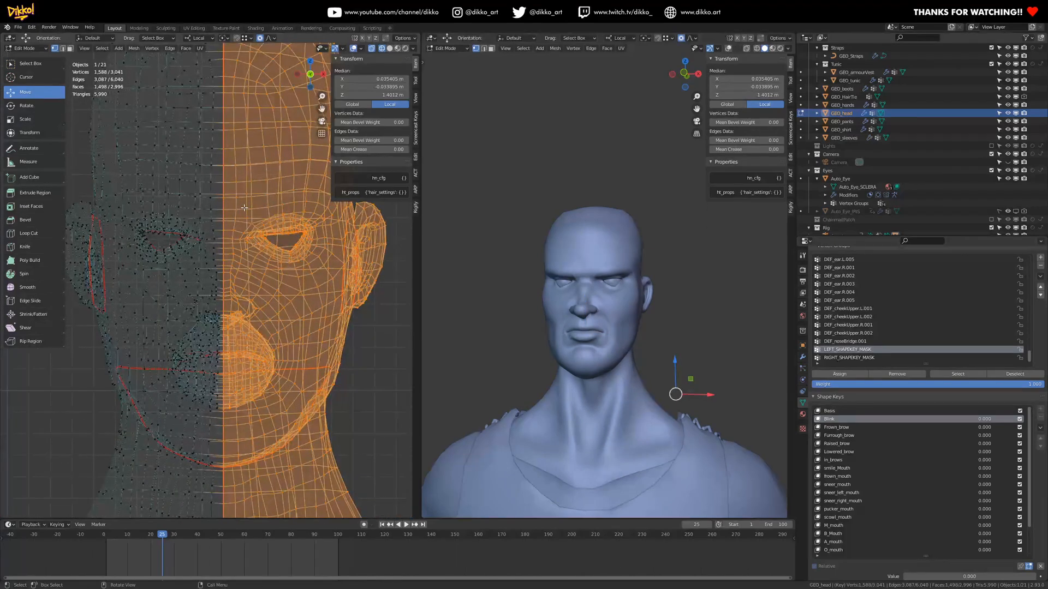
scroll(241, 263, "down", 10)
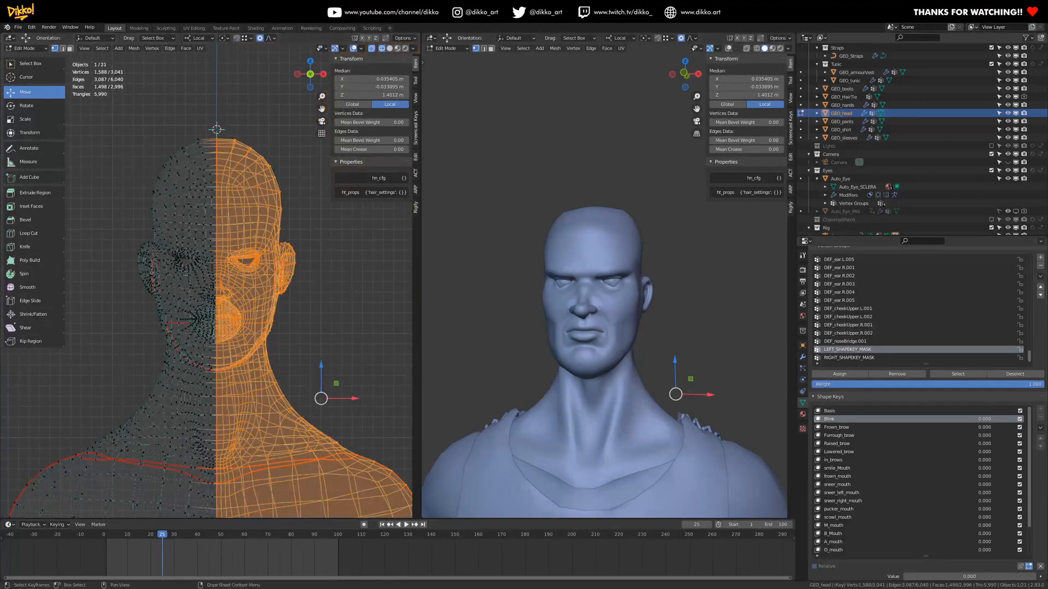
middle_click_drag(248, 404, 243, 346, "shift")
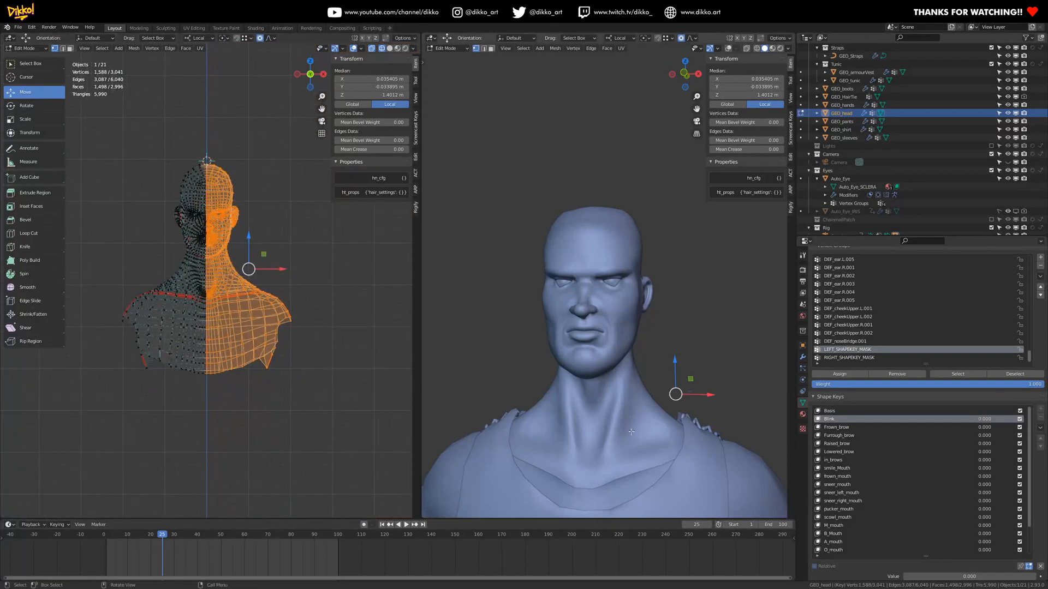
left_click(838, 375)
- Select the character's right half of the mesh and assign it weight 0 in LEFT_SHAPEKEY_MASK
key("ctrl+i")
scroll(159, 259, "up", 2)
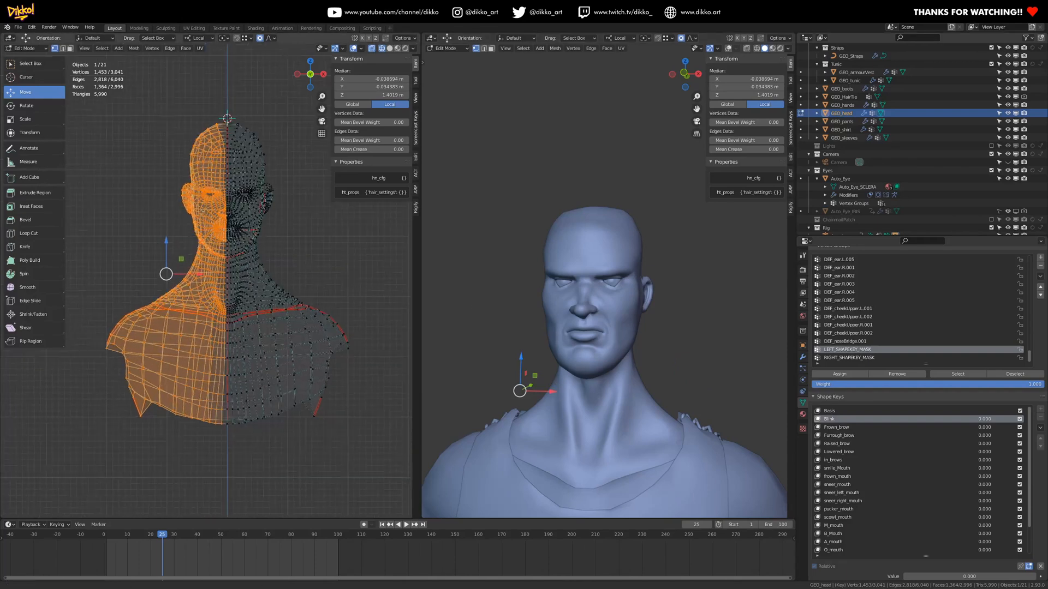
middle_click_drag(160, 259, 176, 264, "shift")
left_click_drag(131, 80, 246, 451)
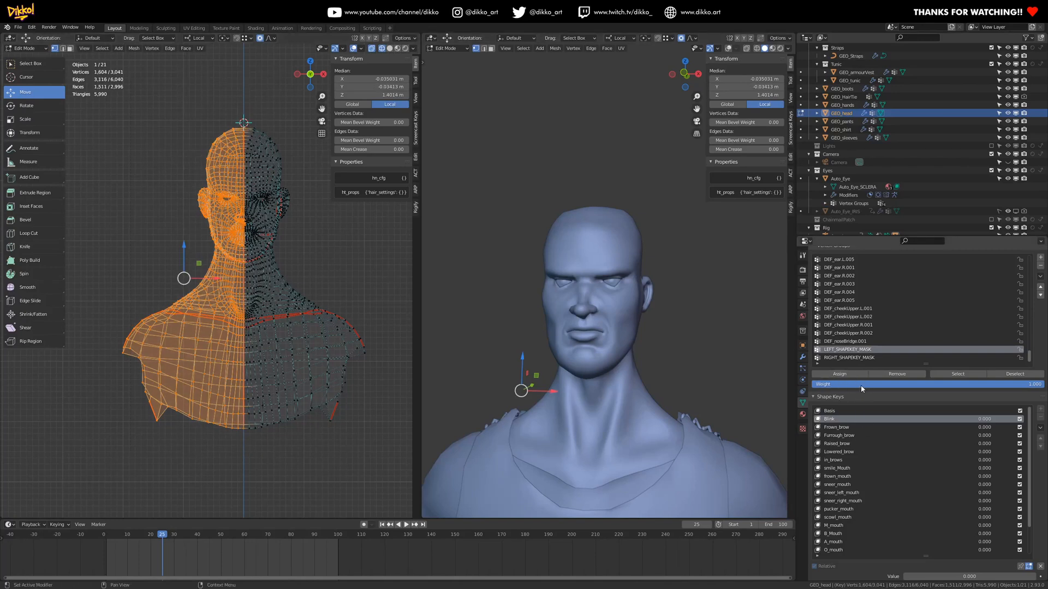
left_click_drag(862, 385, 816, 385)
left_click(839, 375)
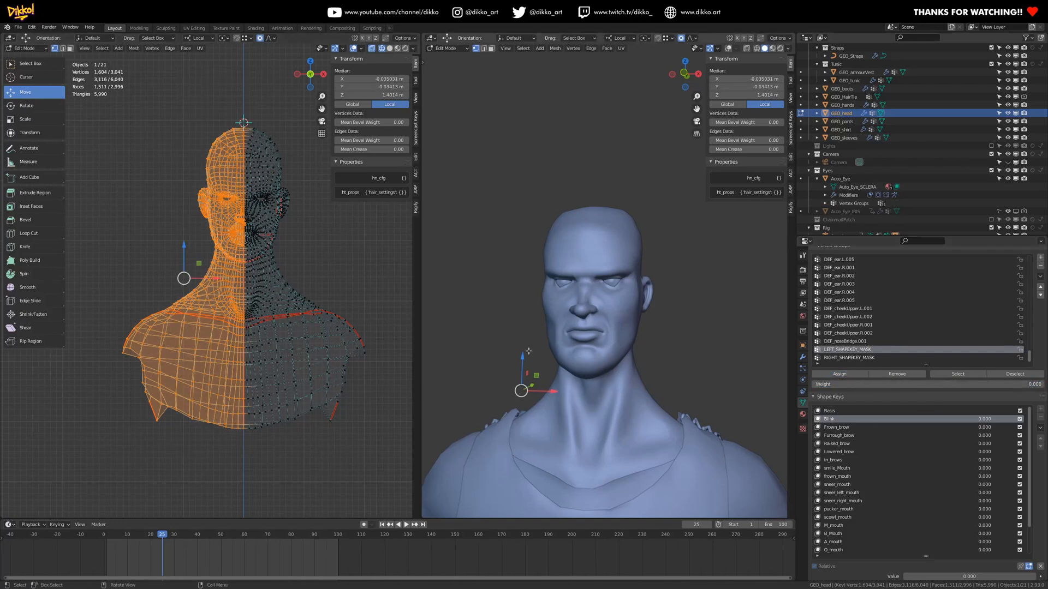
- Select the vertices along the head's centre line, assign them weight 0.5 in both LEFT_SHAPEKEY_MASK and RIGHT_SHAPEKEY_MASK, and clear the selection
scroll(339, 470, "up", 2)
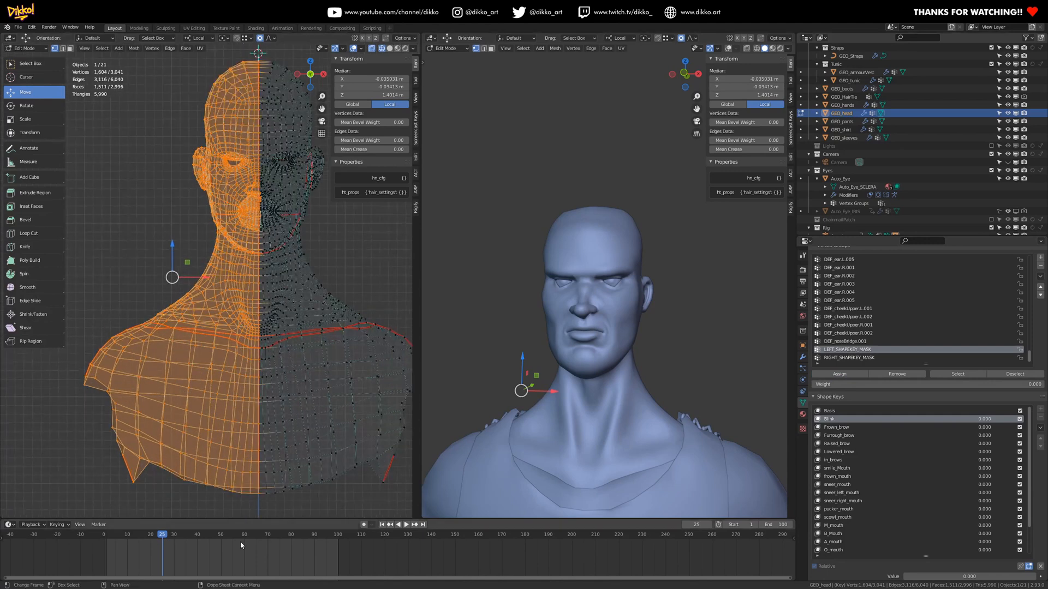
left_click_drag(255, 511, 259, 52)
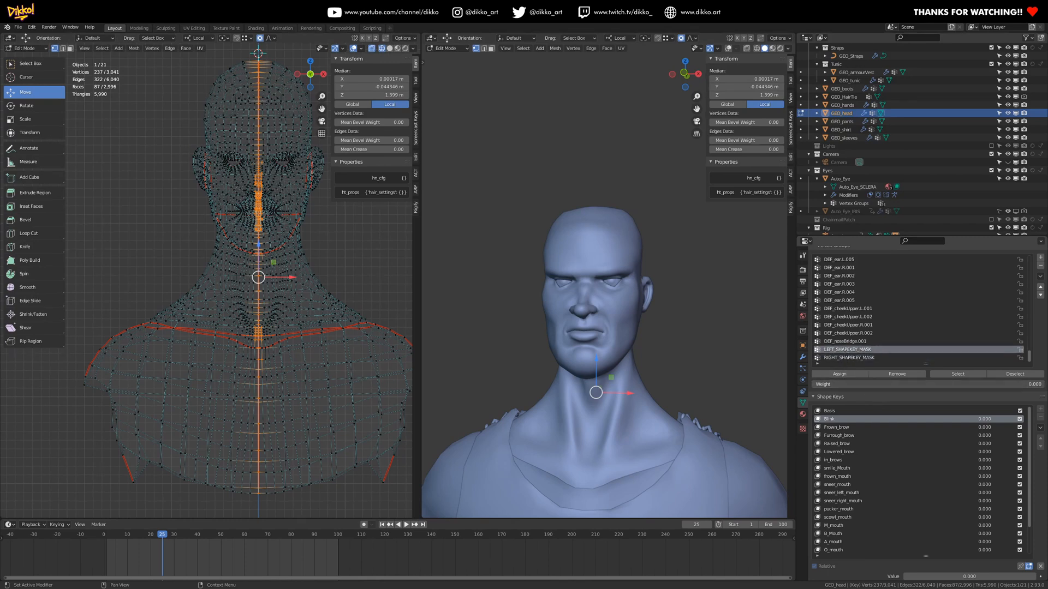
key("Return")
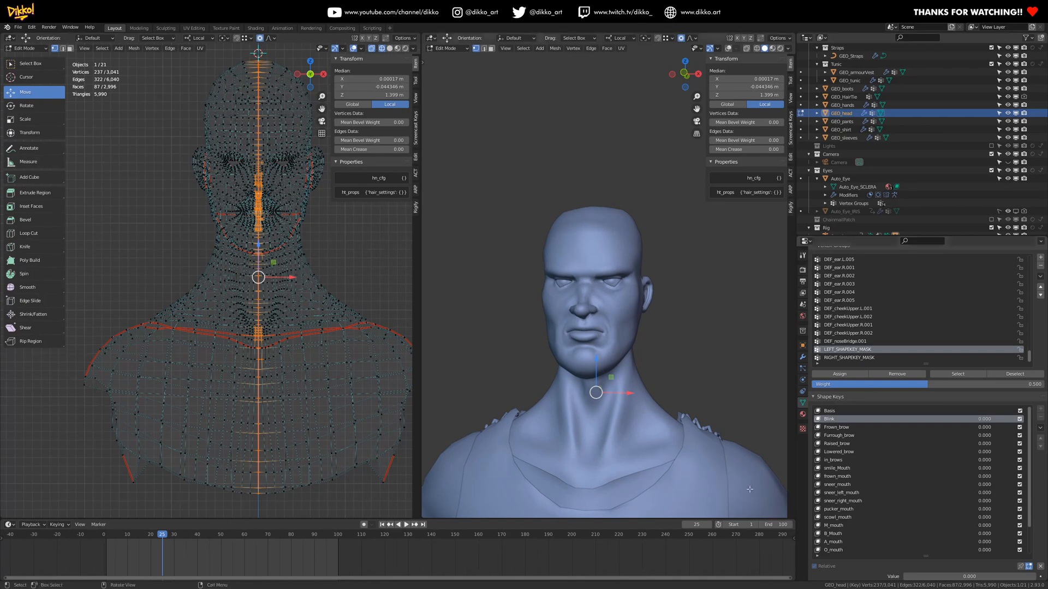
left_click(830, 358)
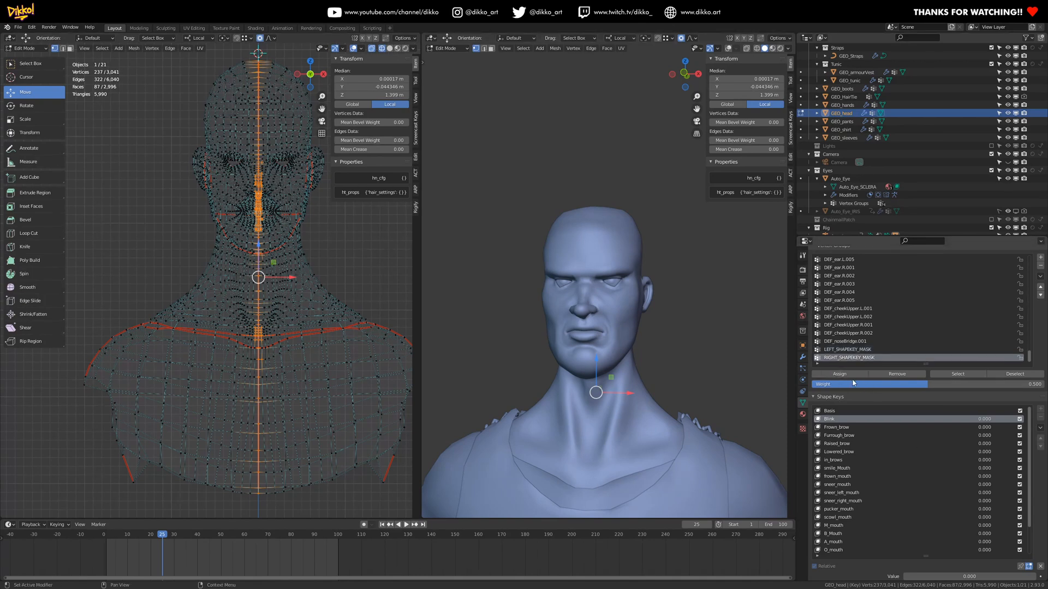
key("alt+a")
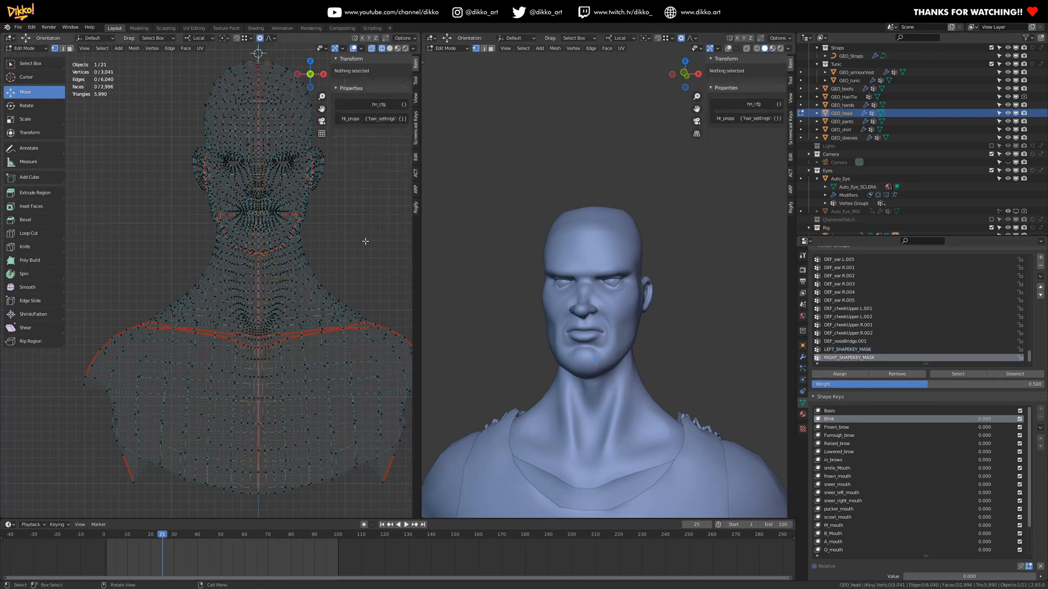
- Switch to Weight Paint mode and compare the weights of LEFT_SHAPEKEY_MASK and RIGHT_SHAPEKEY_MASK on the head
left_click(31, 50)
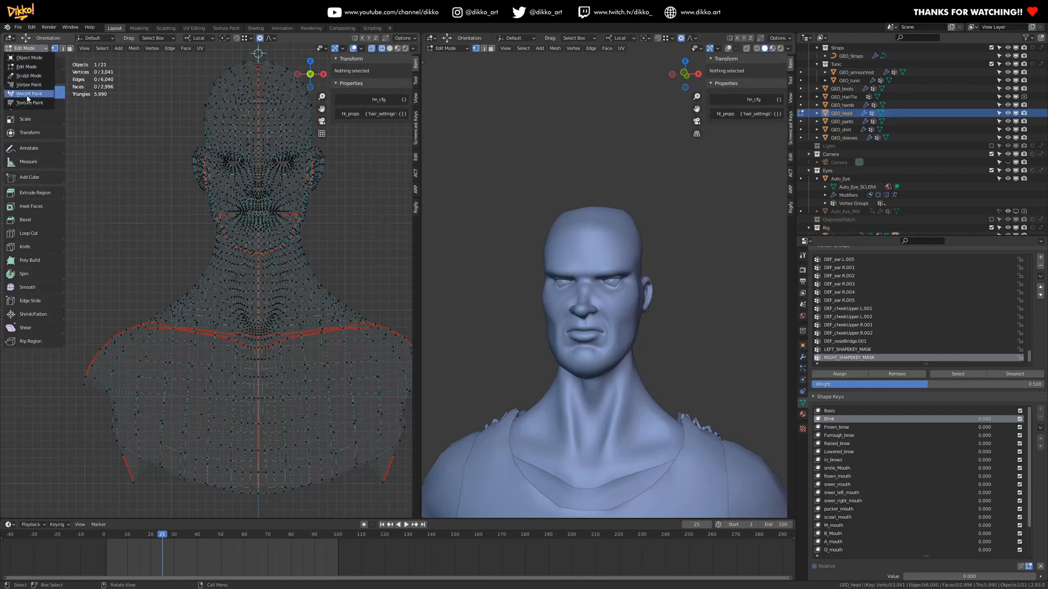
left_click(30, 93)
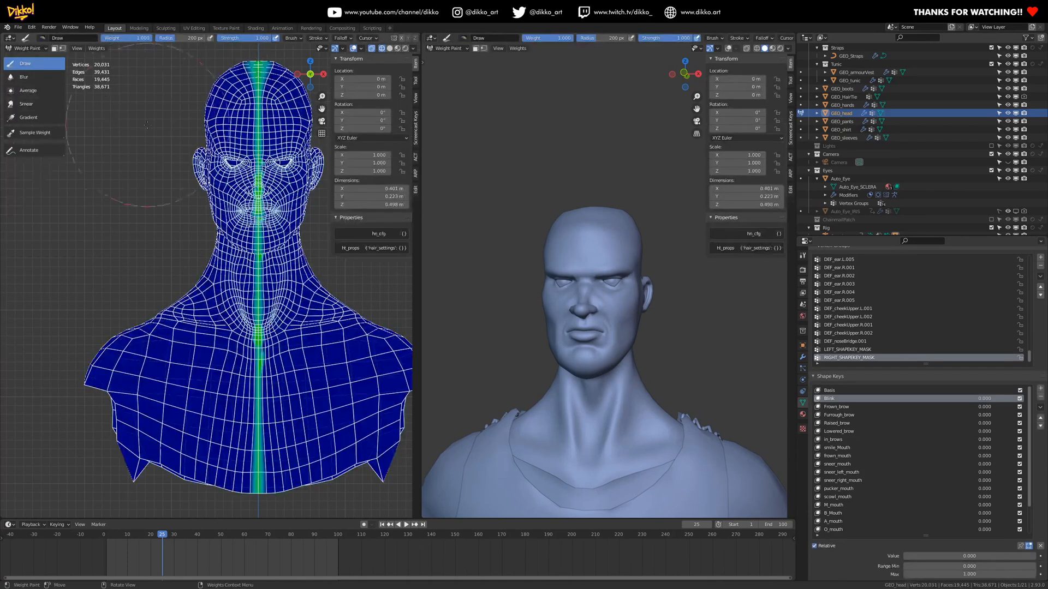
left_click(844, 351)
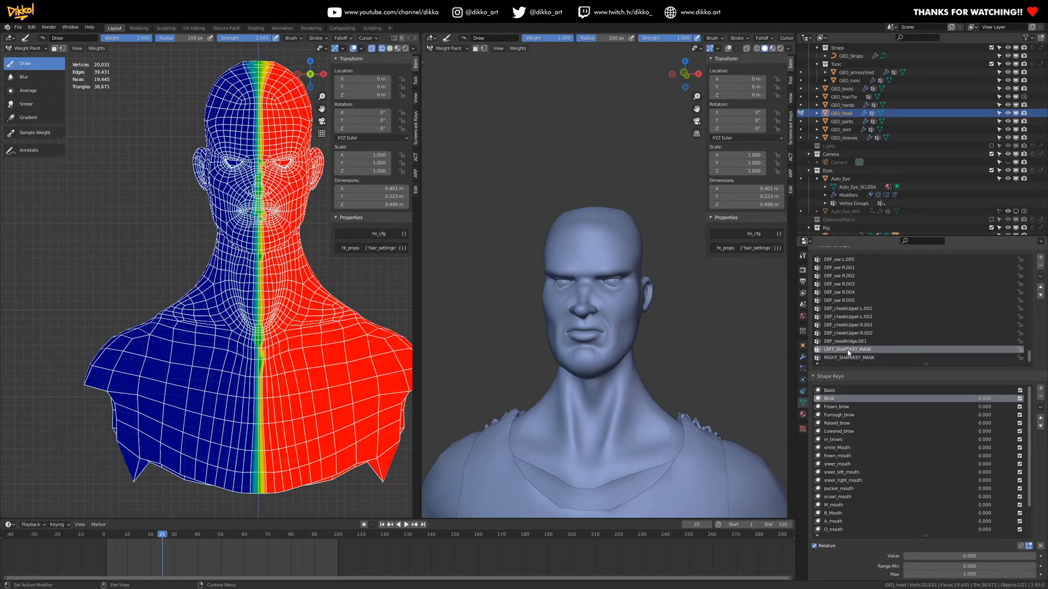
left_click(839, 358)
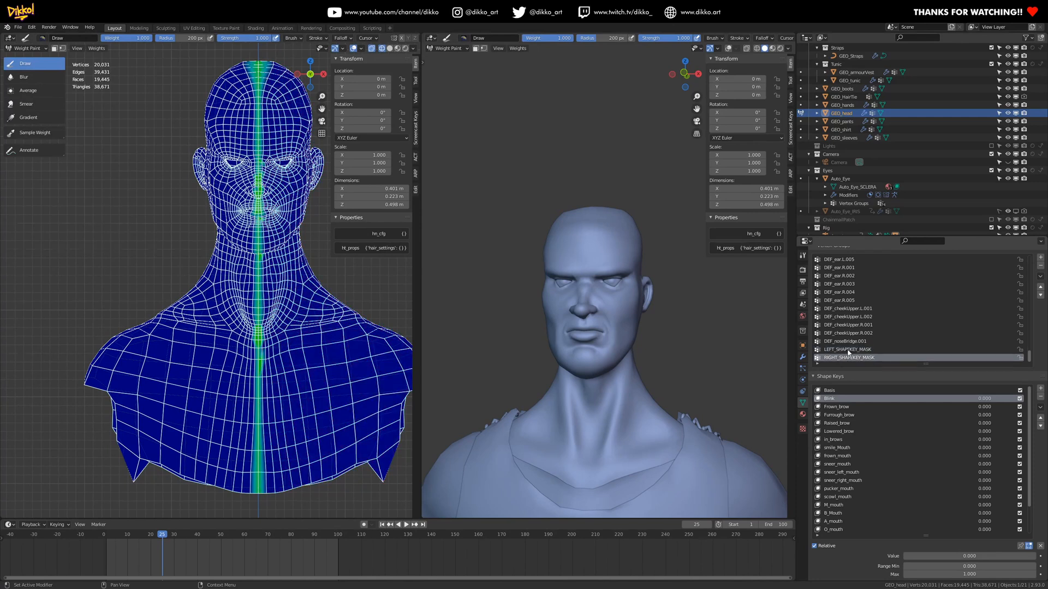
left_click(848, 350)
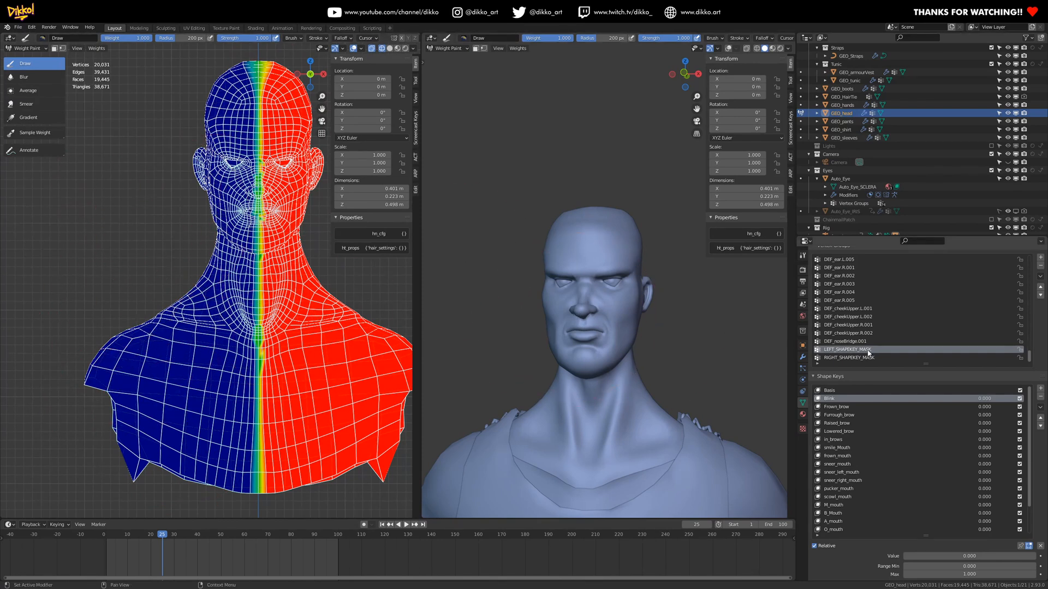
left_click(846, 358)
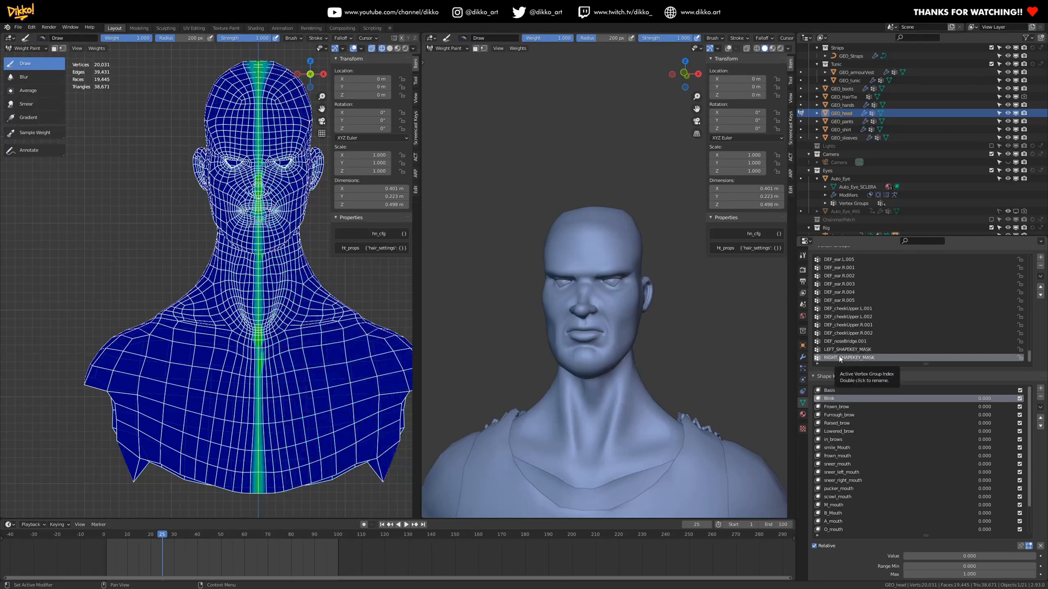
- In Edit Mode, select the character's right half of the mesh and assign it to RIGHT_SHAPEKEY_MASK with weight 1
key("Tab")
scroll(248, 169, "down", 3)
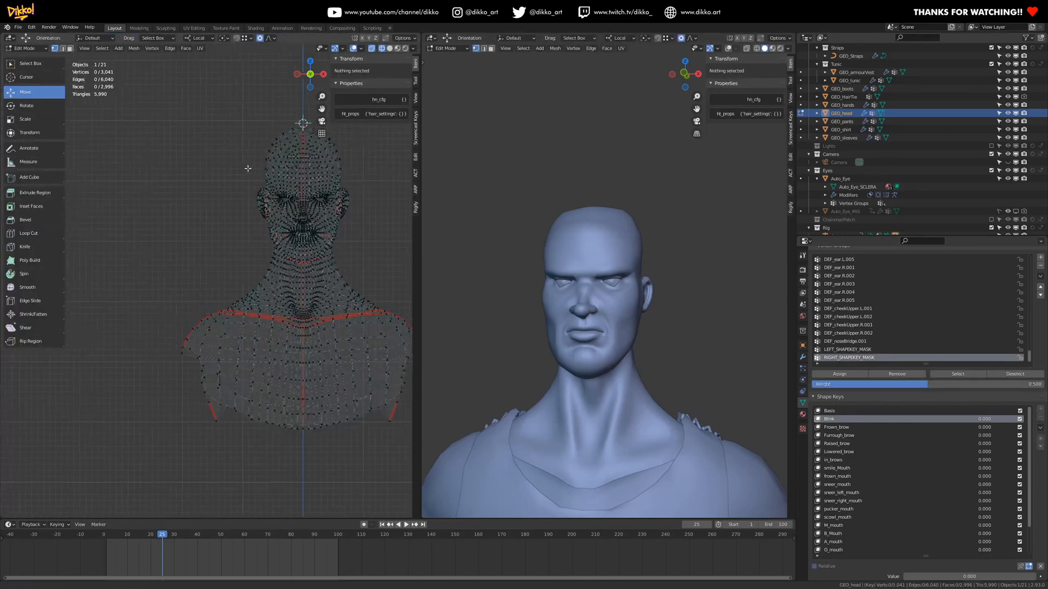
left_click_drag(134, 96, 305, 450)
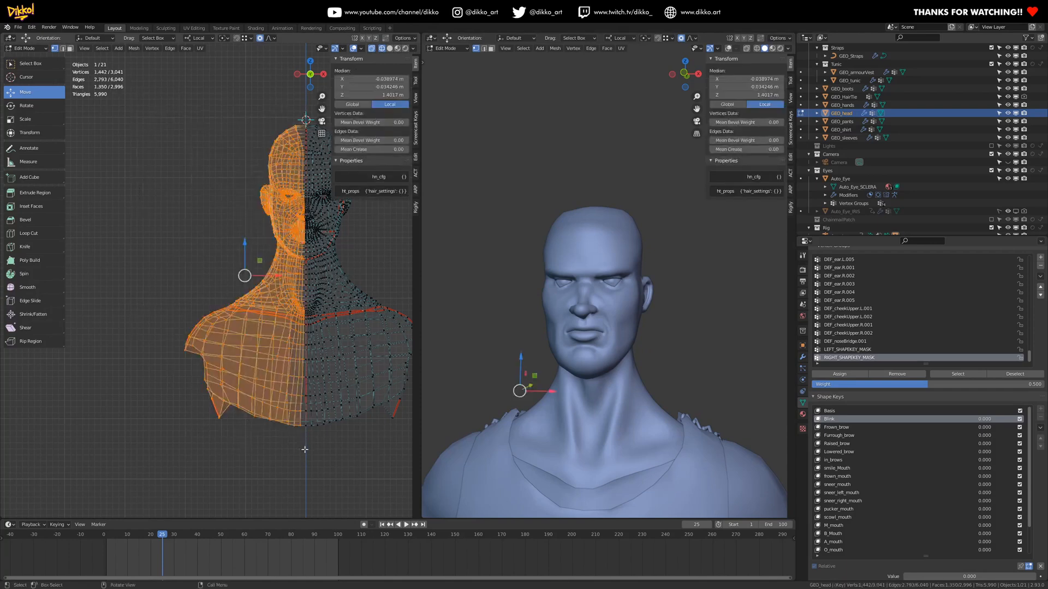
left_click_drag(928, 385, 1034, 385)
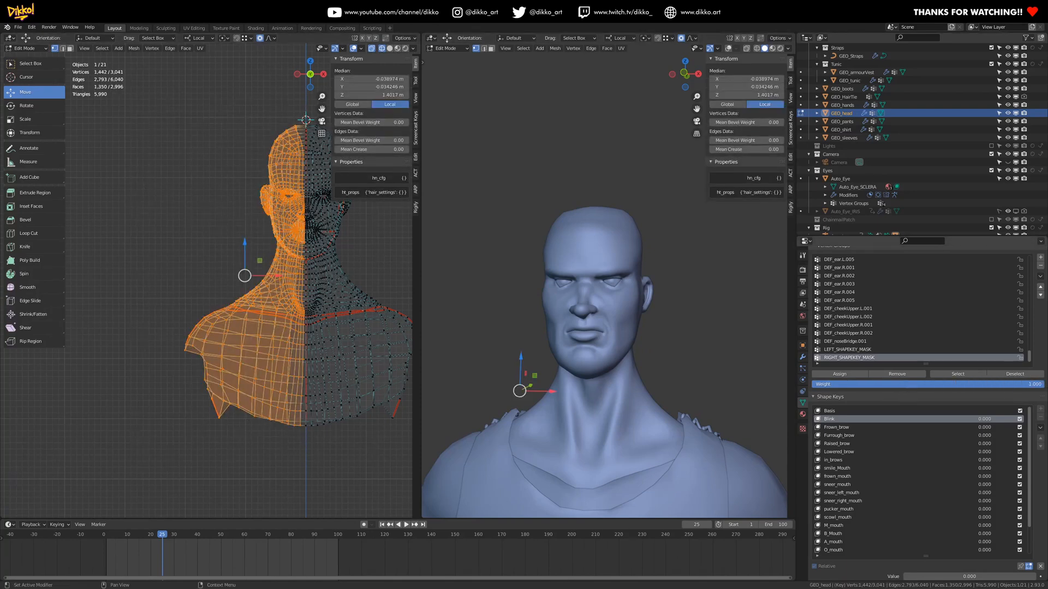
left_click(840, 374)
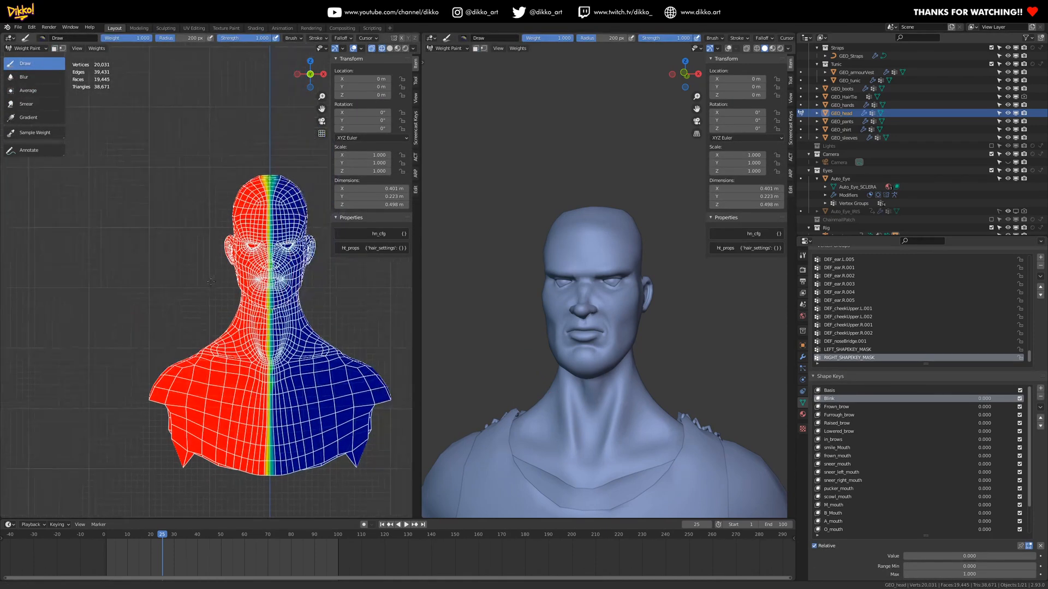
- Check the left and right mask weights against each other in Weight Paint mode
scroll(211, 281, "up", 1)
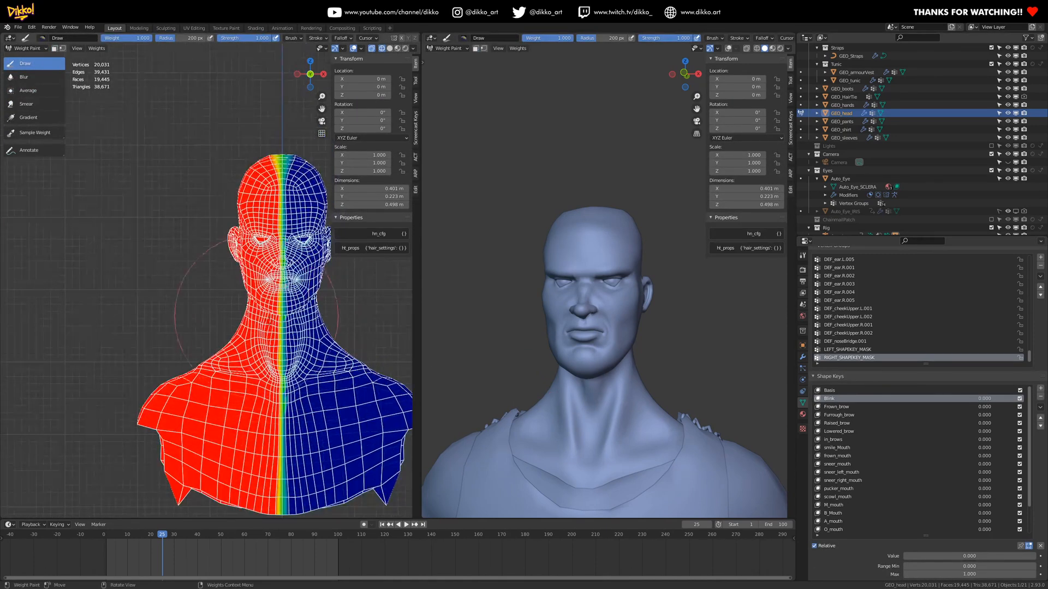
left_click(839, 349)
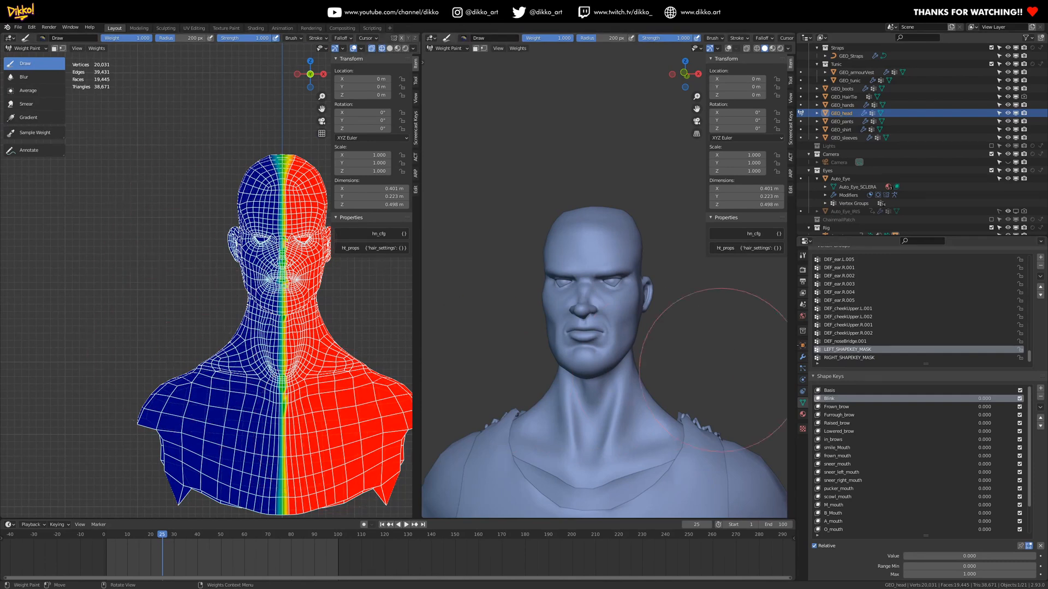
left_click(835, 357)
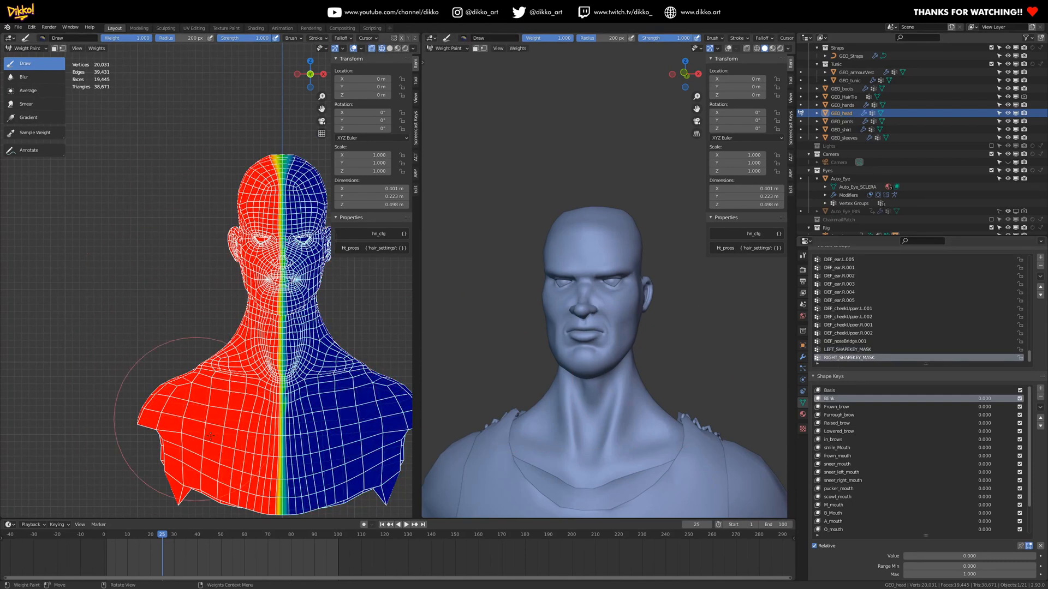
- Smooth the vertex weights of LEFT_SHAPEKEY_MASK twice to soften the transition along the face's centre line
left_click(847, 350)
scroll(206, 374, "up", 5)
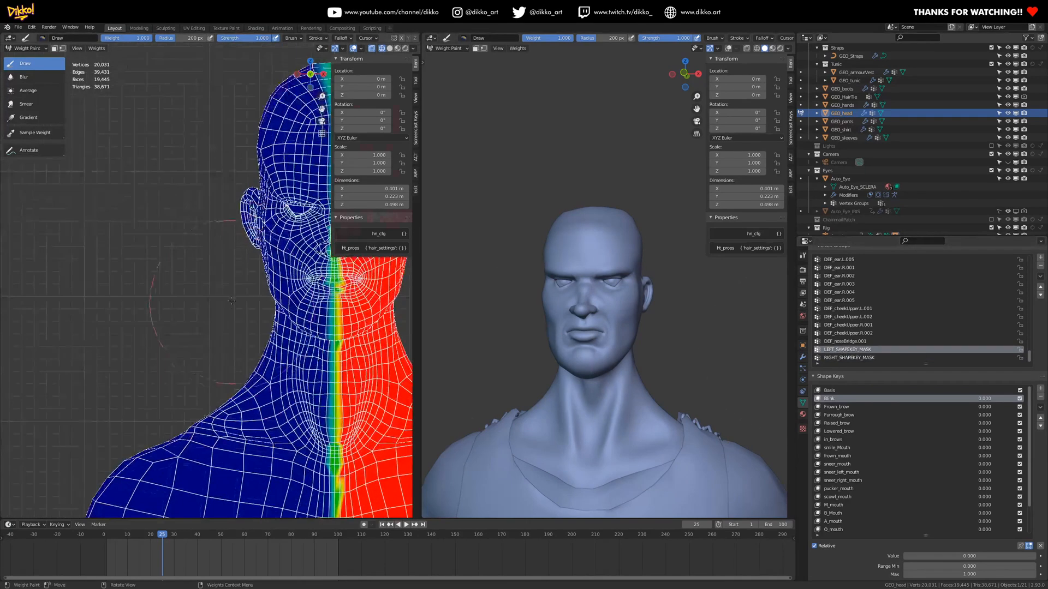
scroll(206, 374, "up", 4)
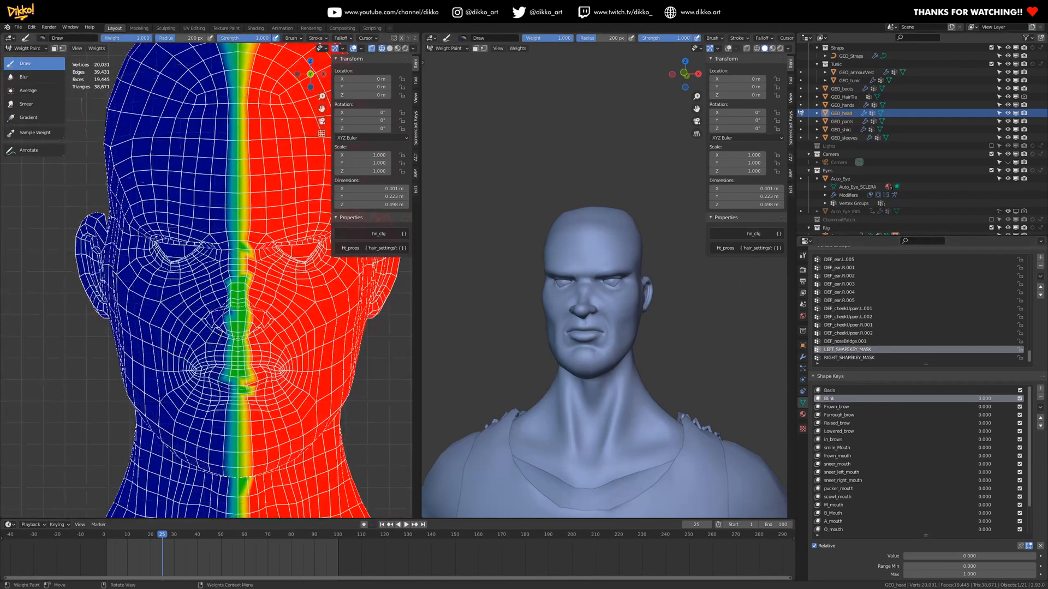
left_click(97, 48)
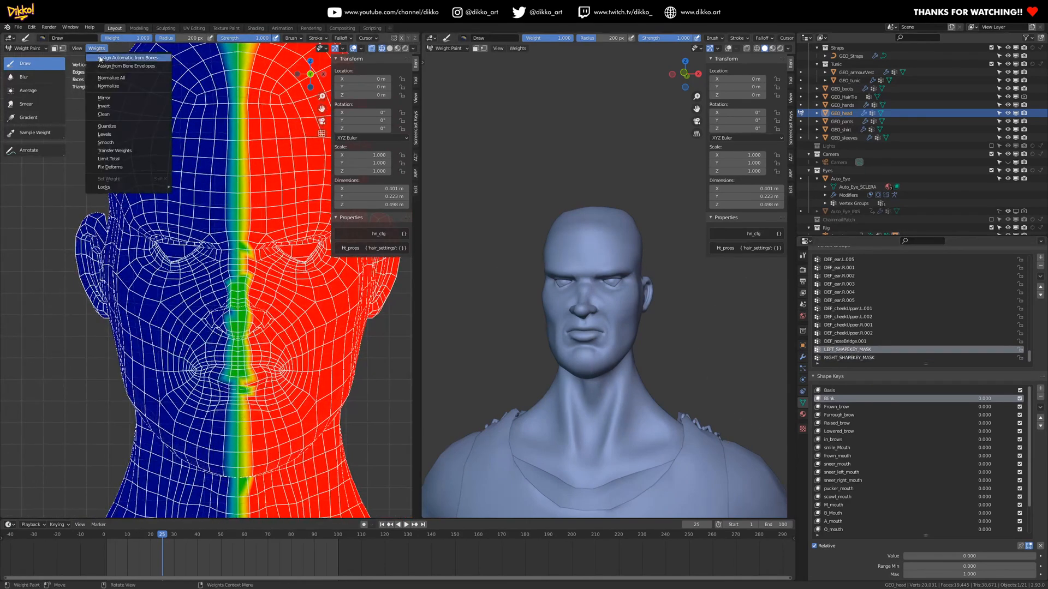
left_click(106, 142)
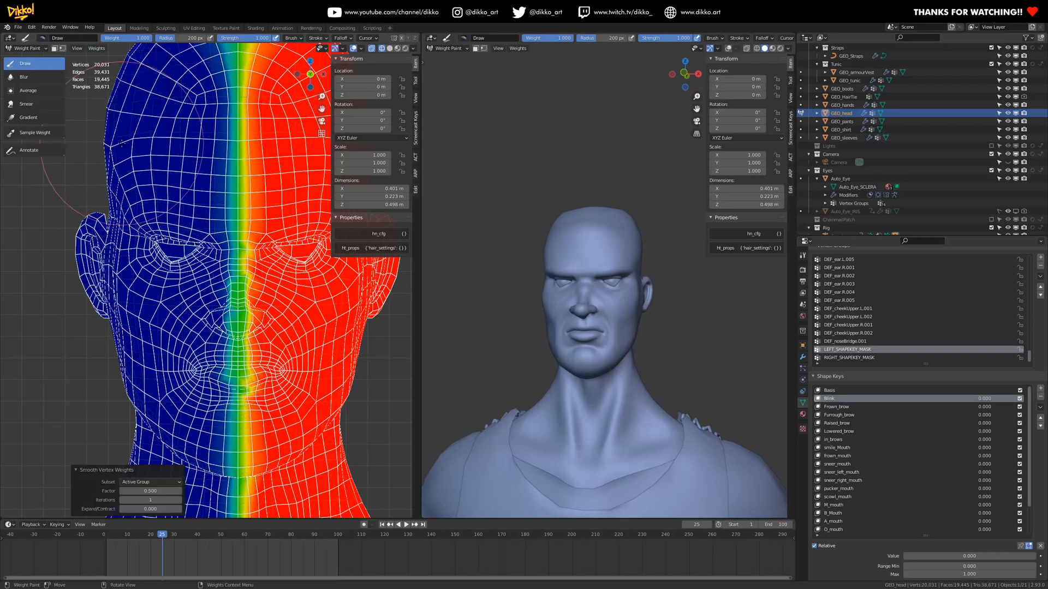
left_click(97, 48)
left_click(107, 140)
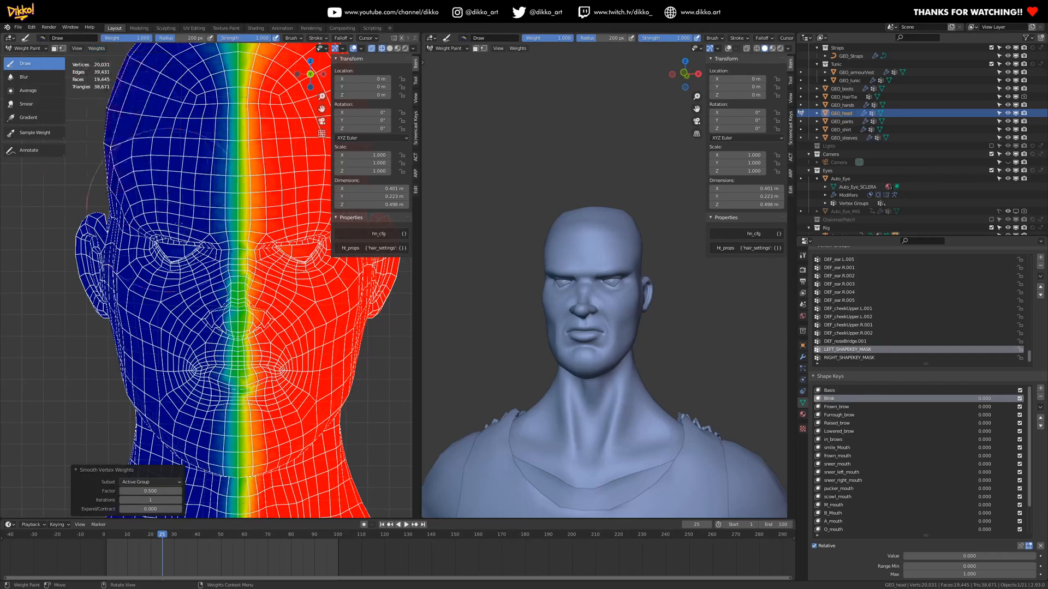
- Smooth the vertex weights of RIGHT_SHAPEKEY_MASK twice to soften its transition along the face's centre line
left_click(841, 359)
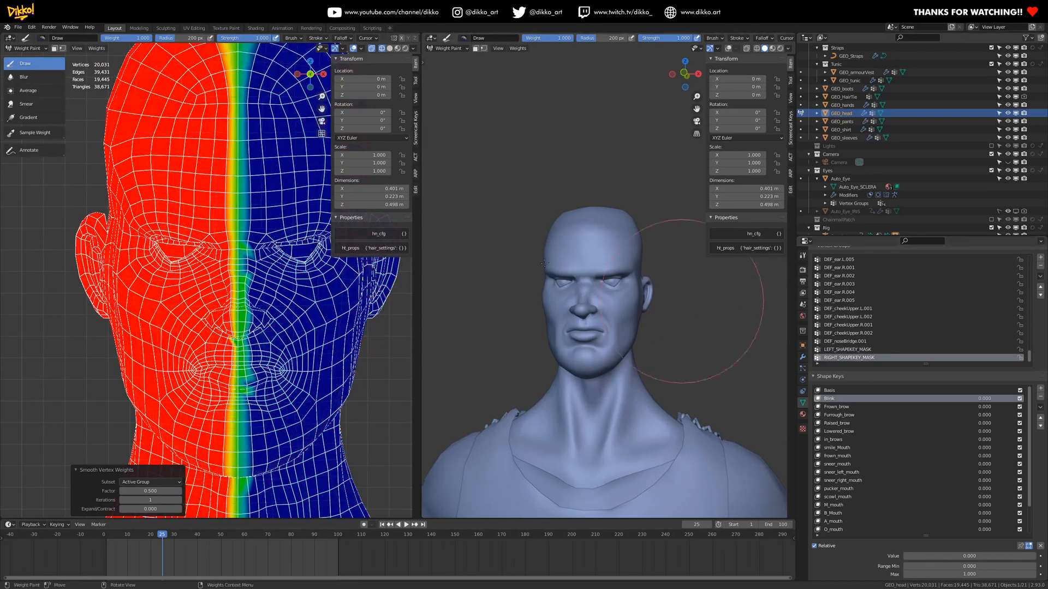
left_click(97, 48)
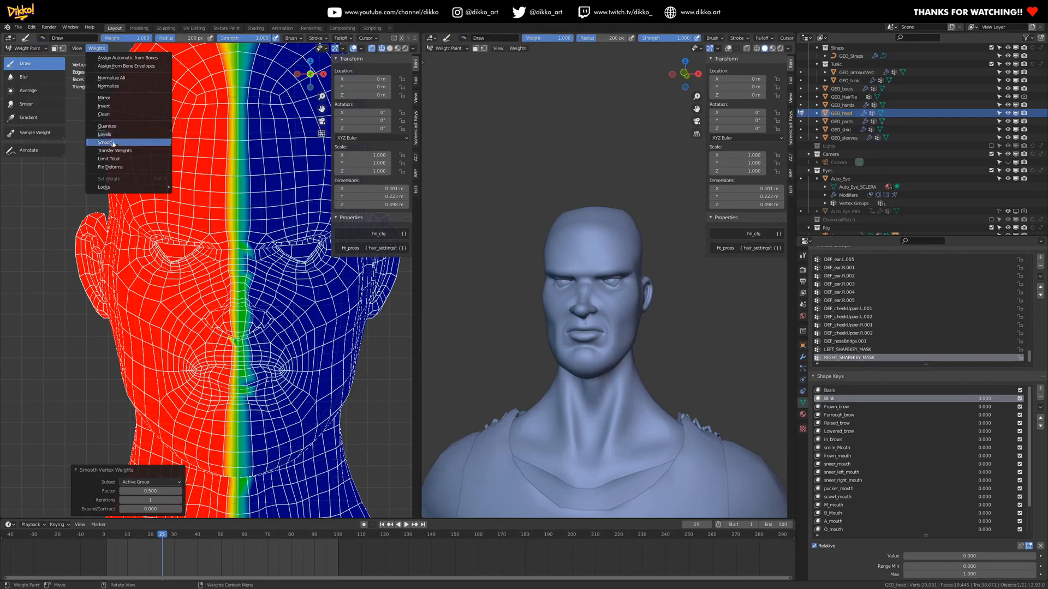
left_click(112, 139)
left_click(103, 49)
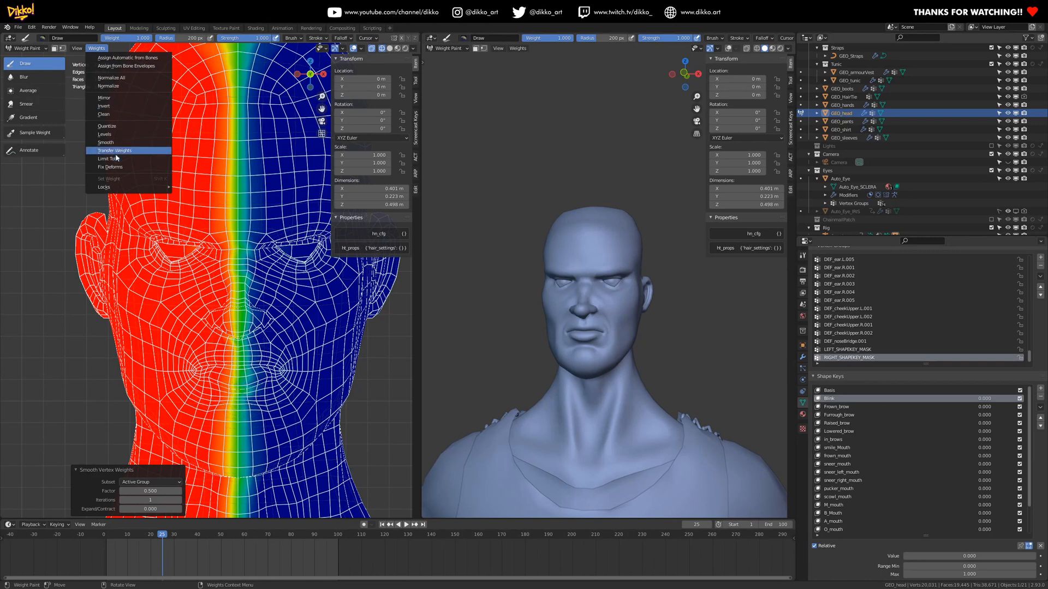
left_click(112, 140)
- Return the head to Object Mode with solid shading in the working viewport and save the file
left_click(26, 48)
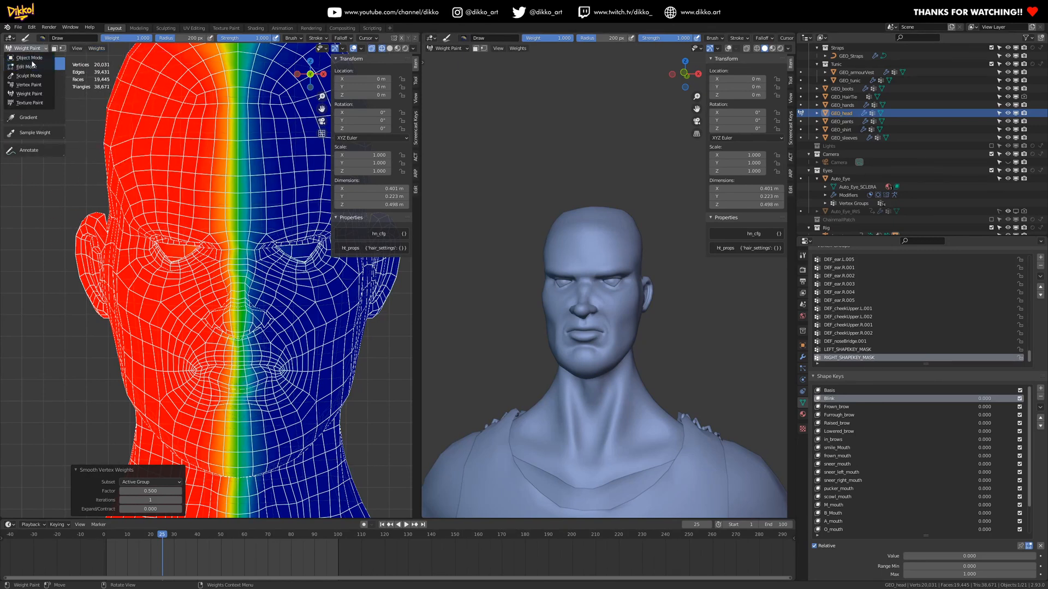
left_click(30, 58)
scroll(305, 271, "down", 5)
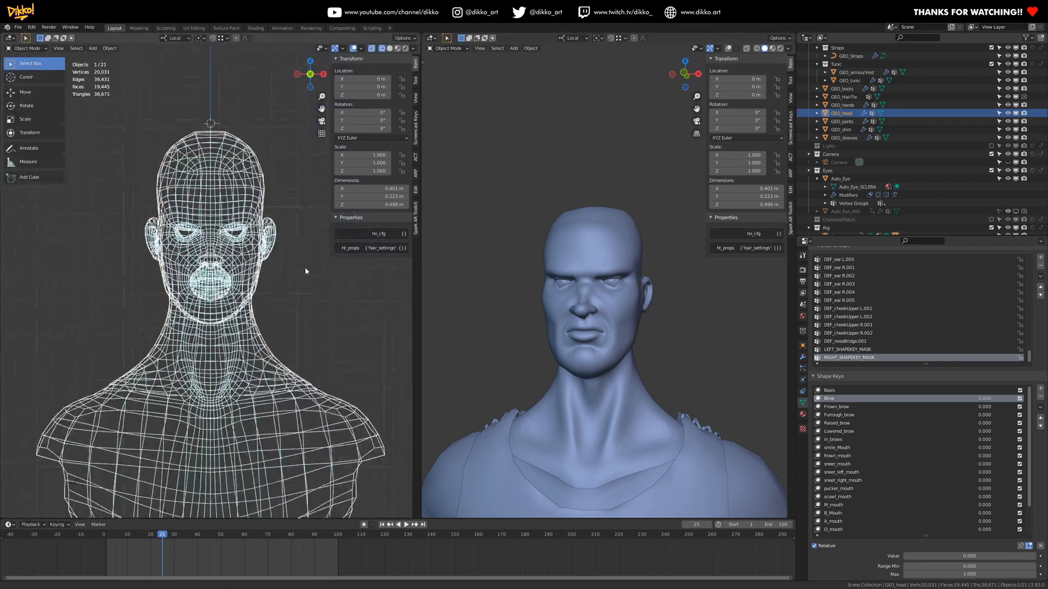
key("shift+z")
middle_click_drag(269, 304, 285, 329)
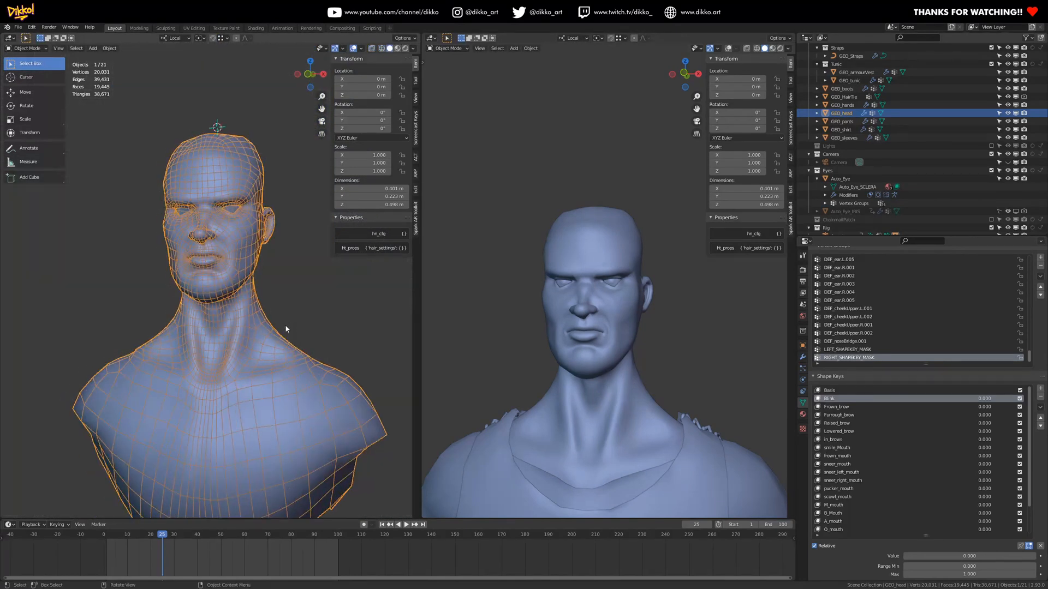
scroll(298, 319, "up", 4)
key("KP_1")
key("ctrl+s")
- Set the Blink shape key's value to 1 and create a new shape key from the current mix
left_click_drag(906, 556, 1035, 556)
middle_click_drag(138, 304, 111, 312)
scroll(195, 171, "up", 1)
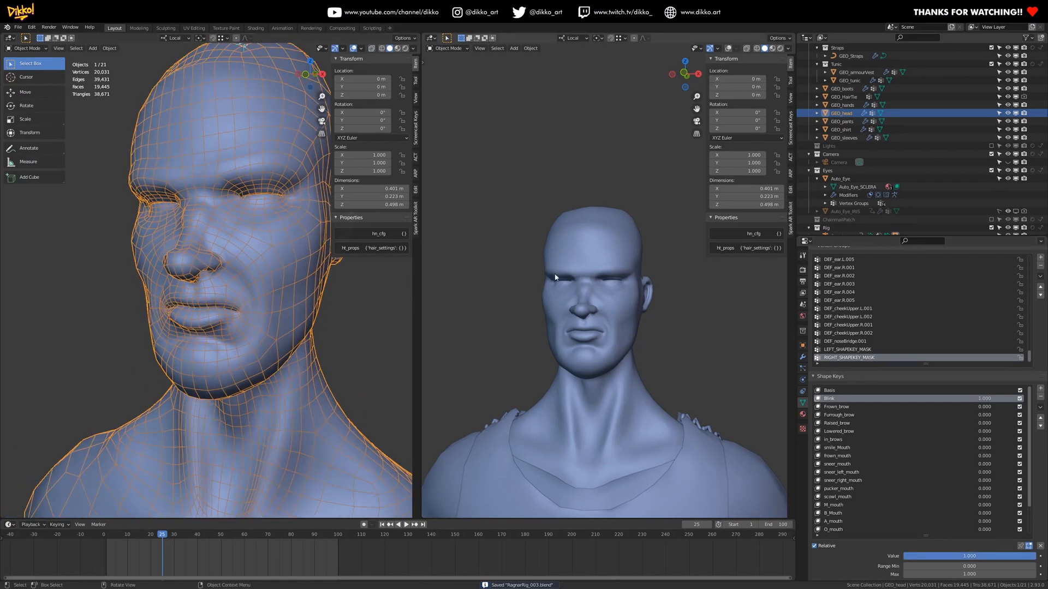
left_click(1040, 407)
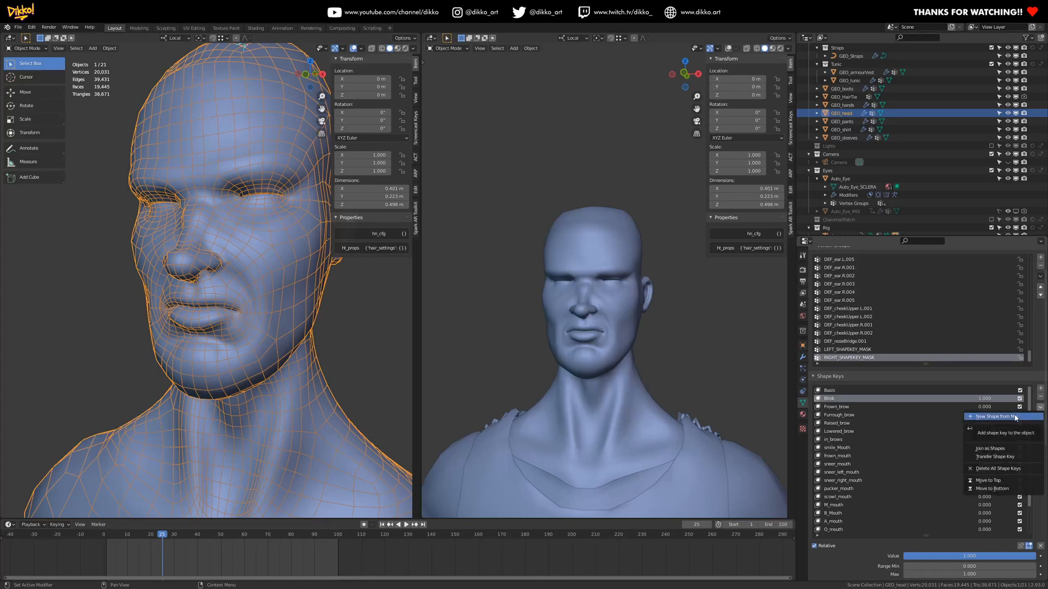
left_click(996, 416)
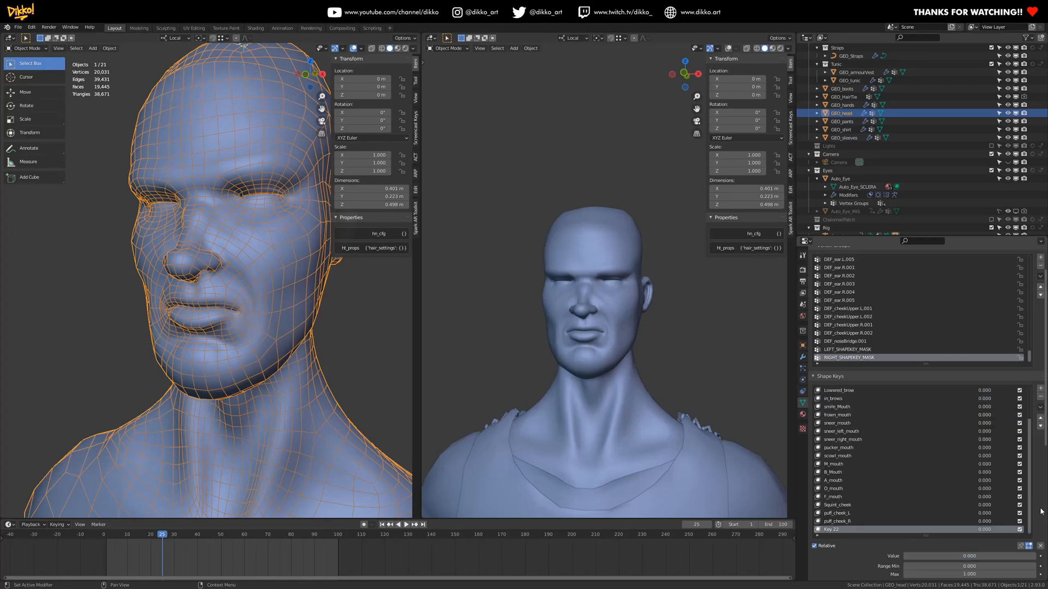
- Move the new shape key up the list so it sits directly below Blink
left_click(1041, 419)
double_click(1040, 420)
left_click(1040, 419)
left_click(1040, 420)
double_click(1040, 419)
double_click(1041, 419)
double_click(1040, 420)
double_click(1040, 420)
double_click(1040, 419)
double_click(1040, 419)
left_click(1041, 420)
left_click(1040, 420)
left_click(1042, 428)
left_click(1042, 427)
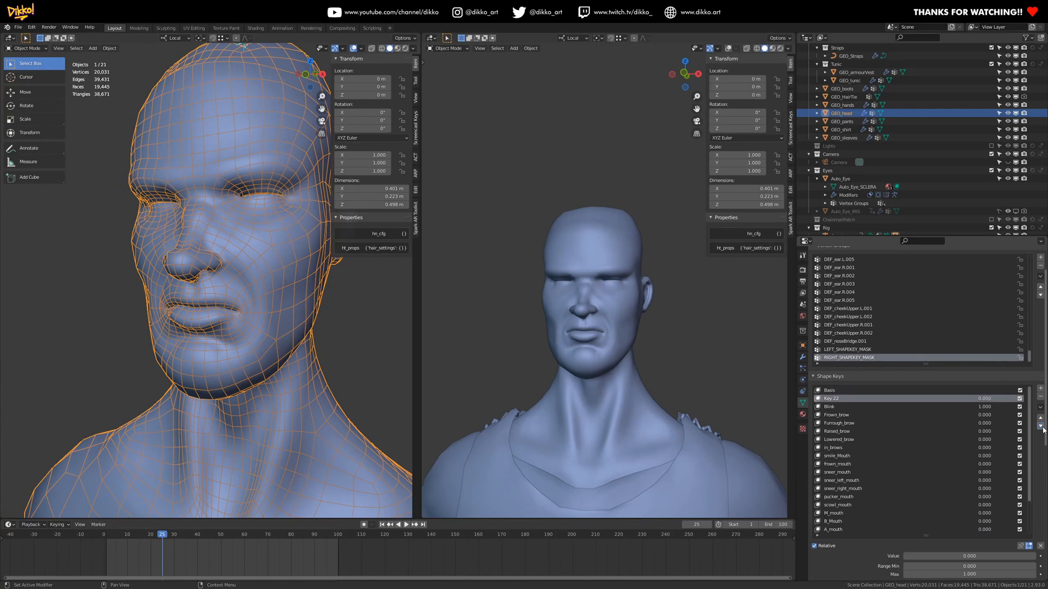
left_click(1040, 426)
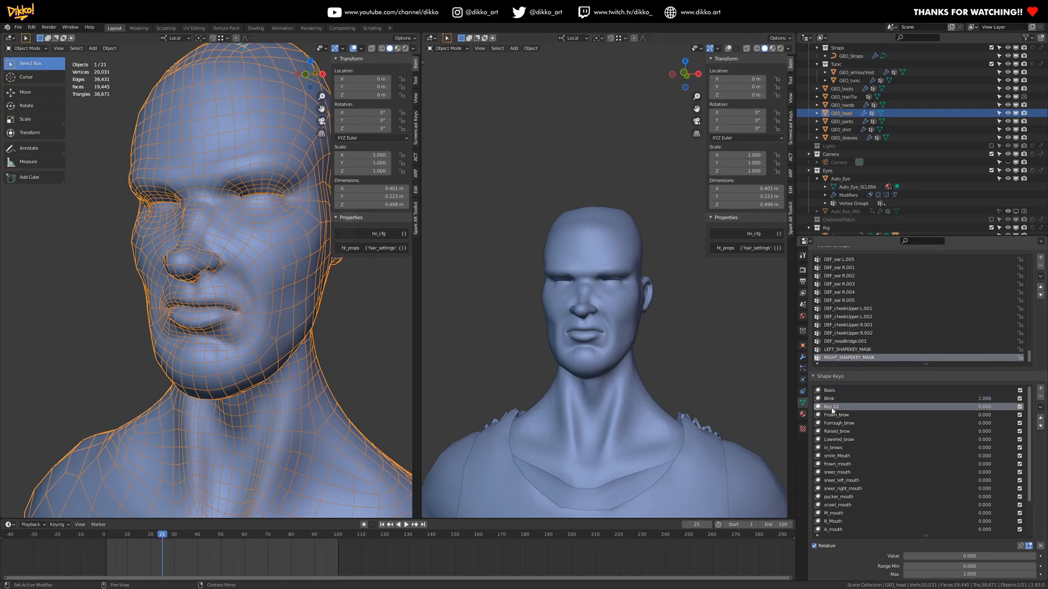
- Rename the new shape key Blink_R and the original Blink key Blink_L
type("BLINK")
type("Blink_R")
key("Return")
left_click(830, 399)
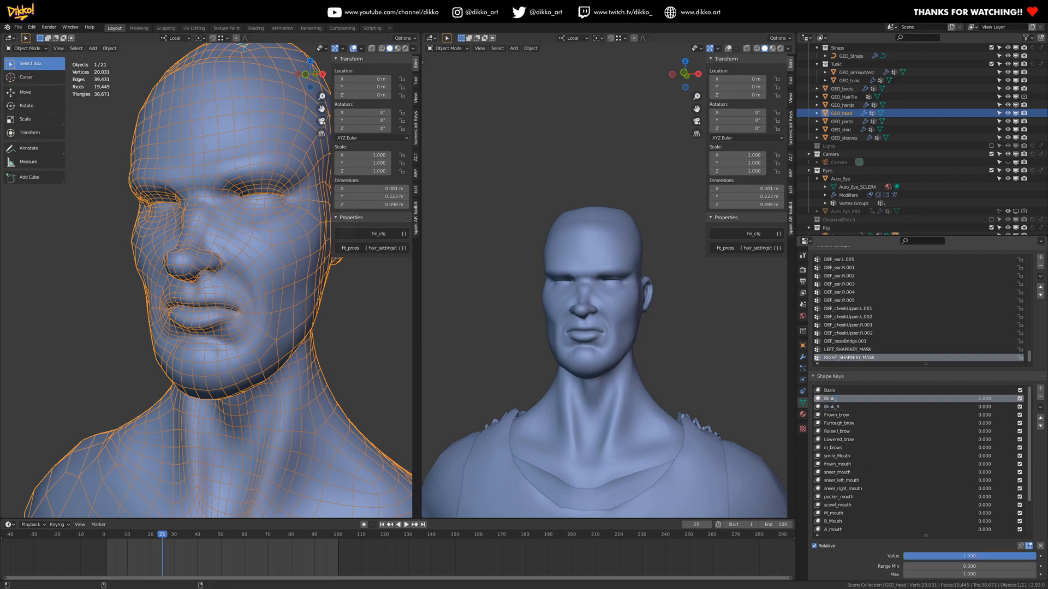
middle_click_drag(251, 304, 306, 336)
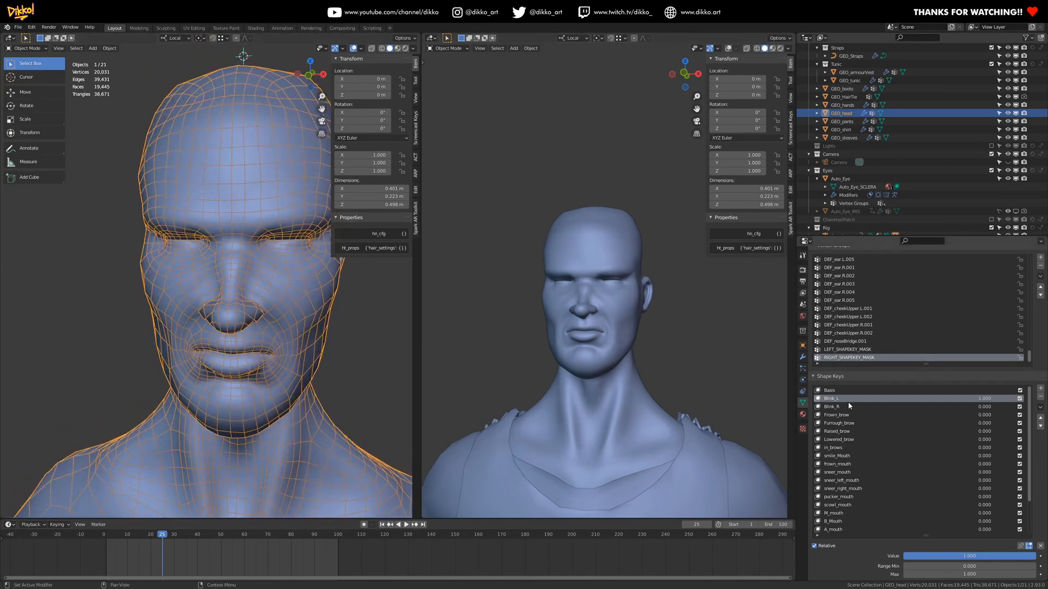
- Set Blink_L to 0 and Blink_R to 1, then save the file
mouse_move(972, 557)
left_mouse_down()
mouse_move(906, 556)
mouse_move(982, 557)
left_mouse_up()
left_click(832, 407)
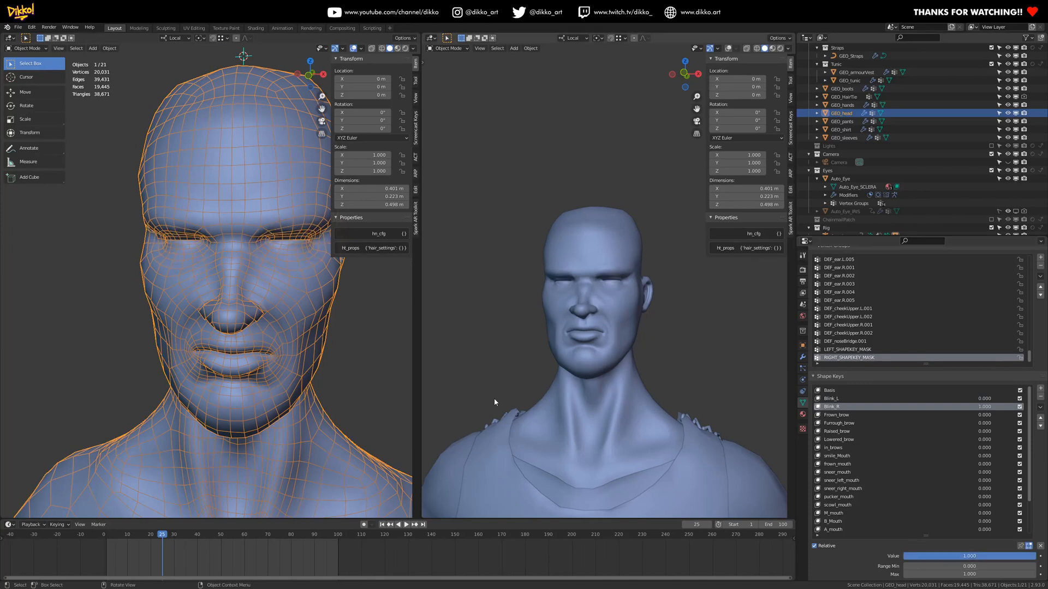
middle_click_drag(268, 295, 371, 303)
key("ctrl+s")
- Restrict Blink_R to the RIGHT_SHAPEKEY_MASK vertex group, check the eyelids, and reset the key's value to 0
scroll(873, 551, "down", 2)
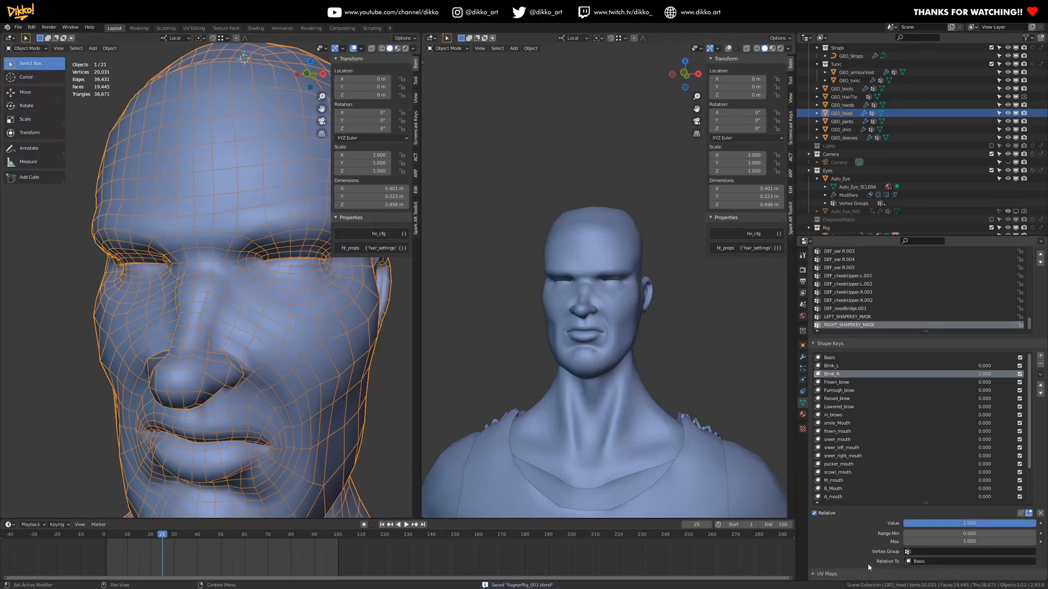
left_click(917, 552)
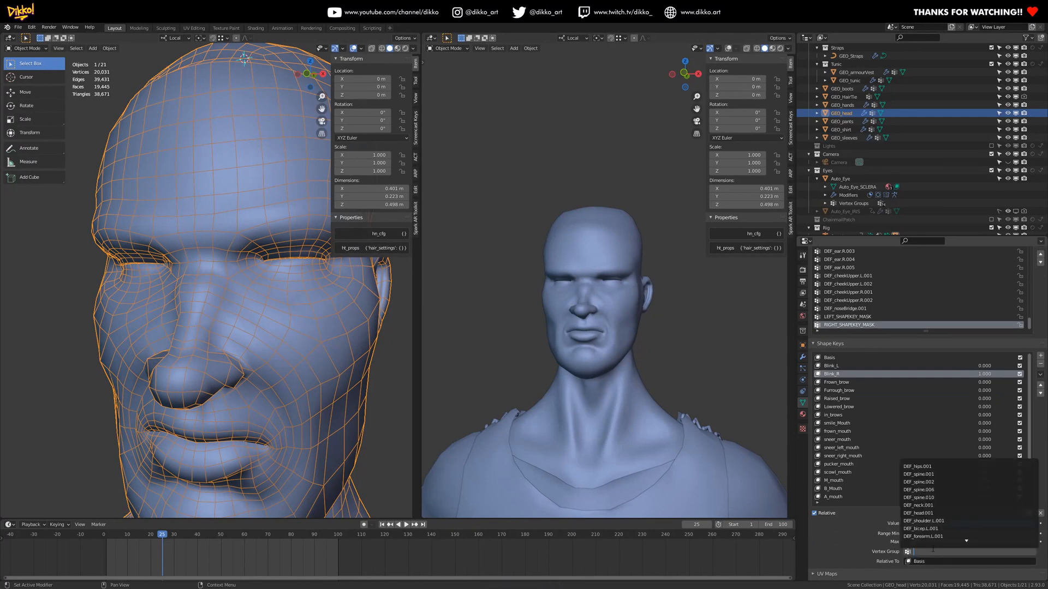
type("shap")
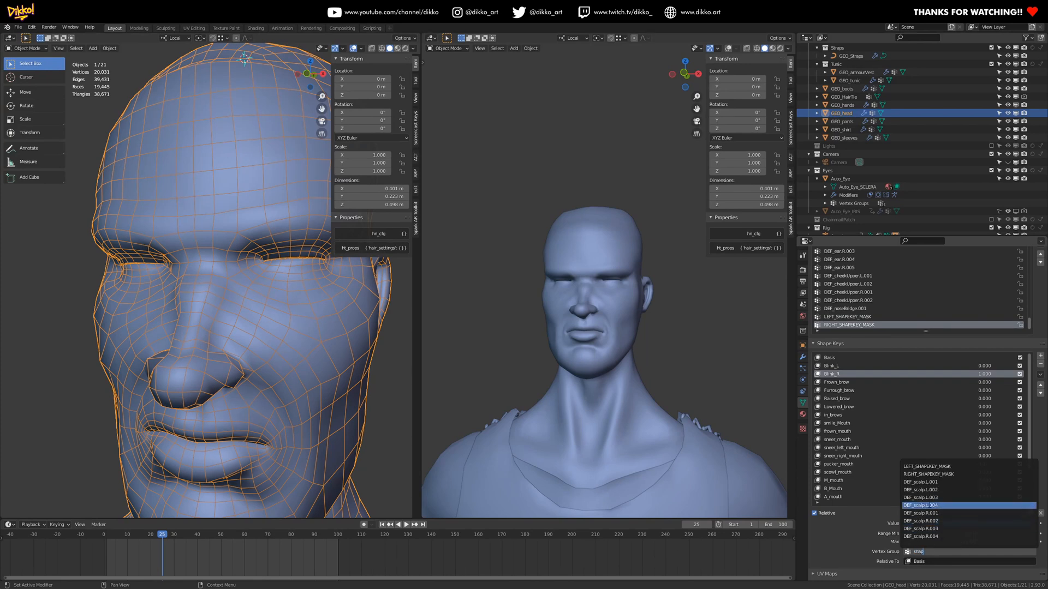
left_click(918, 474)
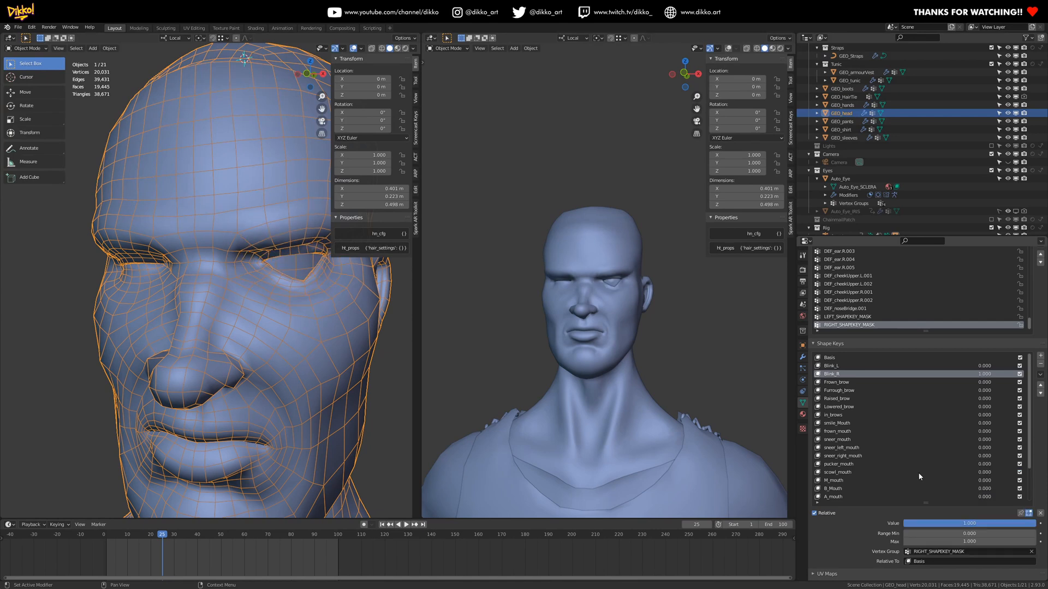
key("KP_1")
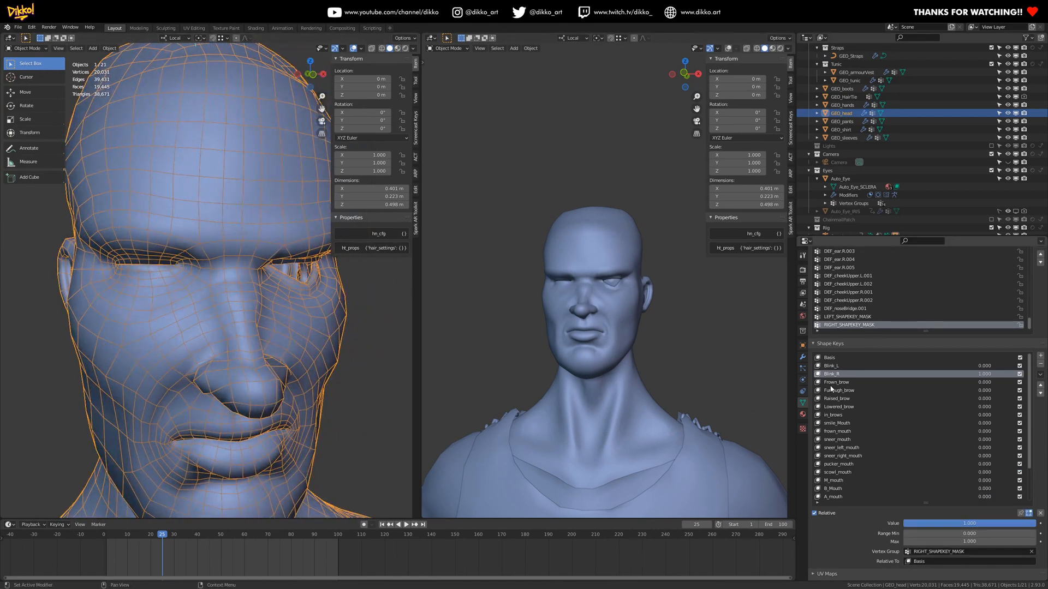
left_click_drag(1003, 528, 917, 524)
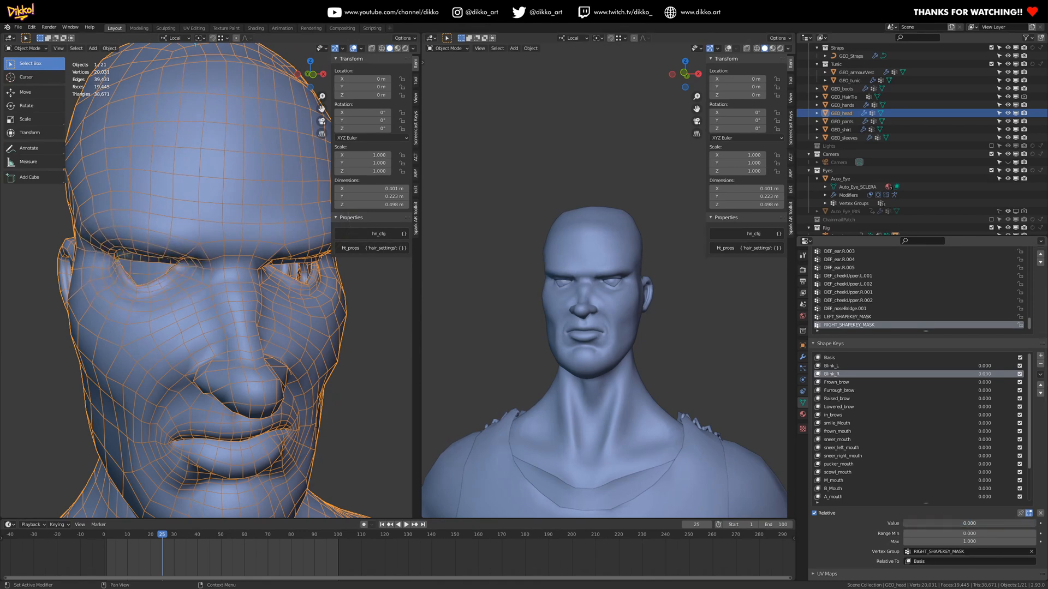
- Restrict Blink_L to the LEFT_SHAPEKEY_MASK vertex group and raise its value to 1 to test the eyelid
left_click(833, 366)
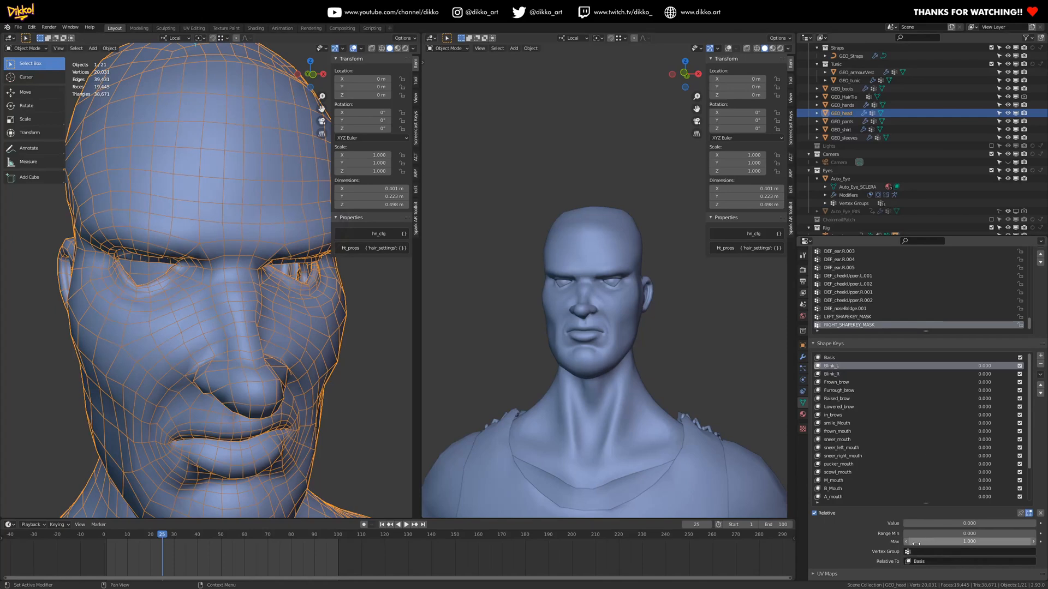
middle_click_drag(218, 273, 256, 257)
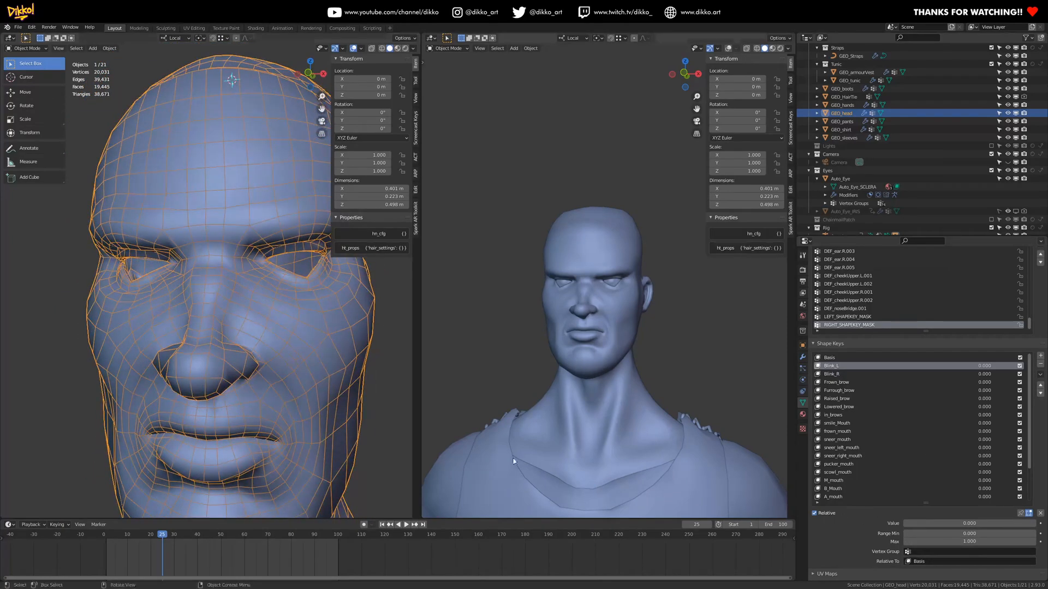
left_click(940, 552)
scroll(950, 530, "down", 4)
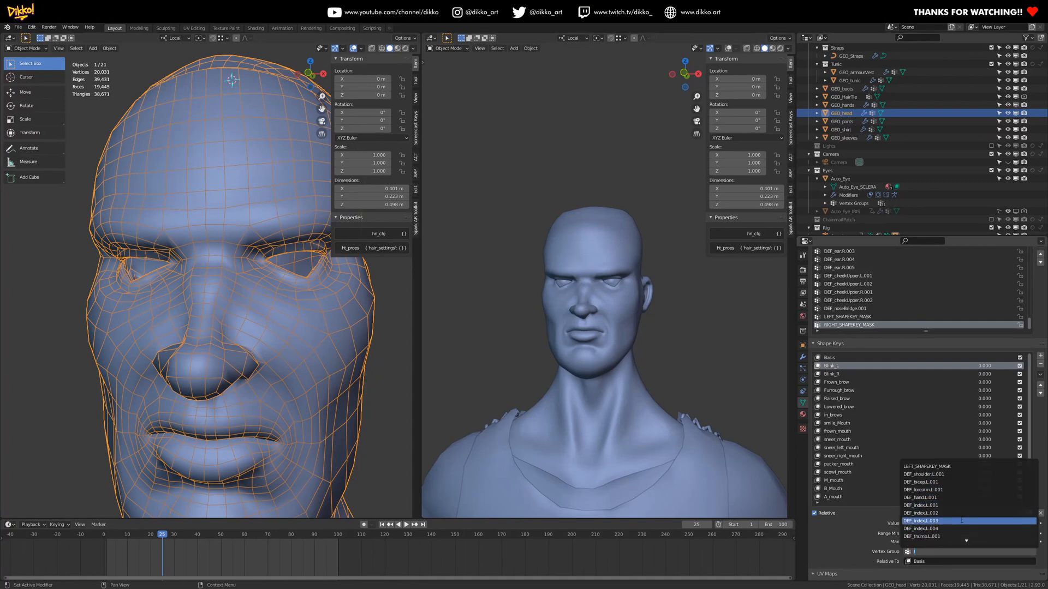
type("left")
left_click(934, 467)
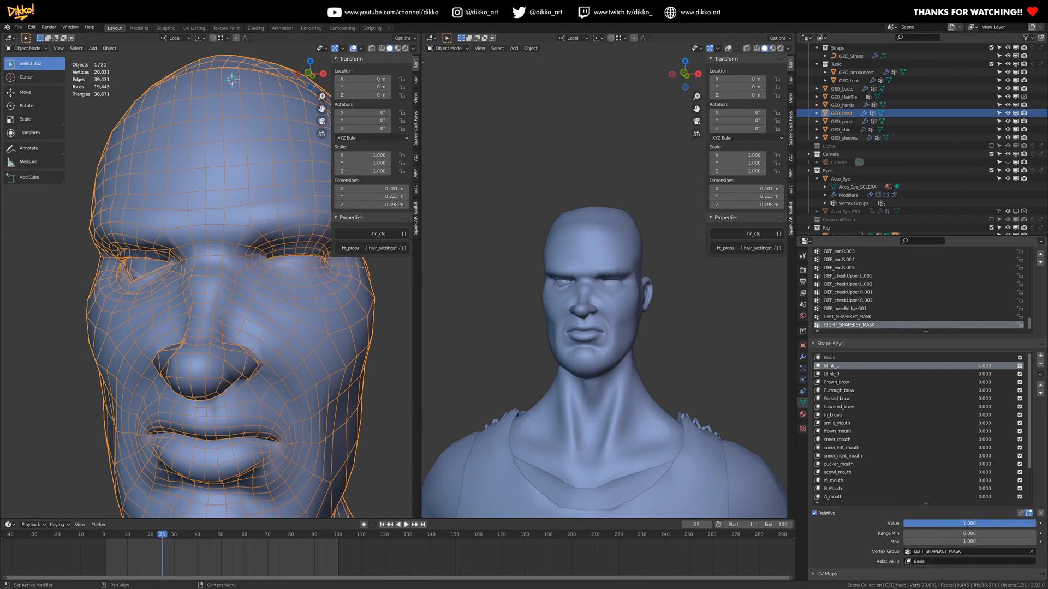
- Reset Blink_L's value to 0 and save the file
mouse_move(906, 524)
left_mouse_down()
mouse_move(1027, 523)
mouse_move(906, 523)
left_mouse_up()
left_click(878, 374)
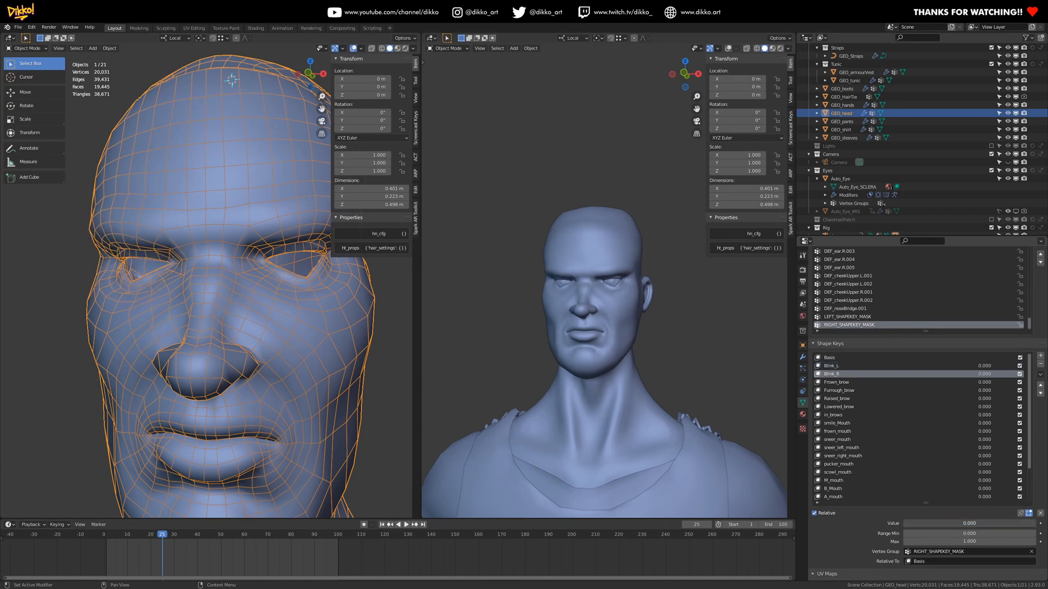
key("ctrl+s")
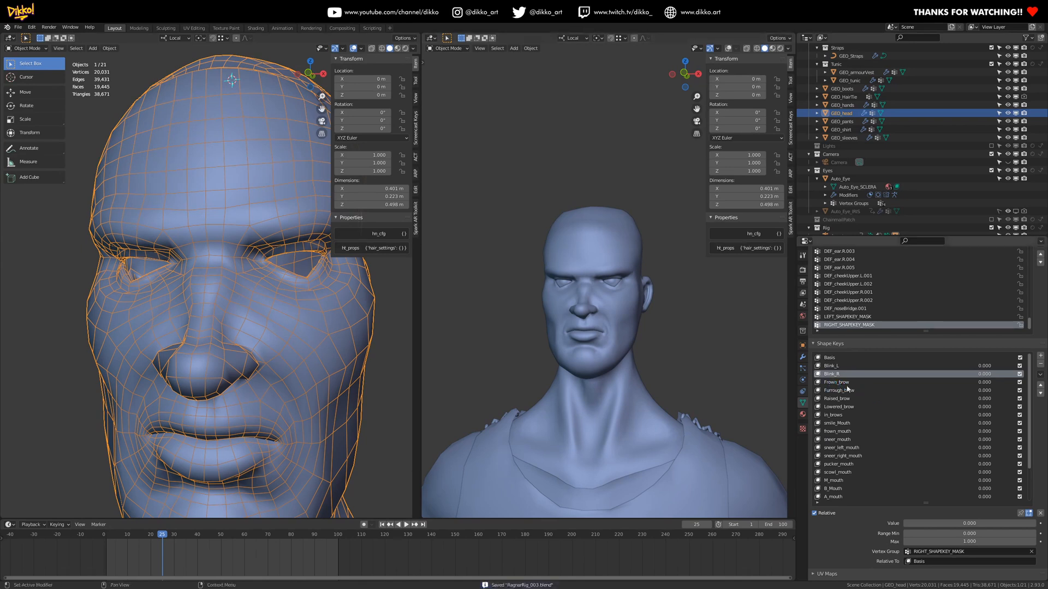
- Split Frown_brow into Frown_brow_R and Frown_brow_L, each limited to the matching side's shape key mask
left_click(846, 383)
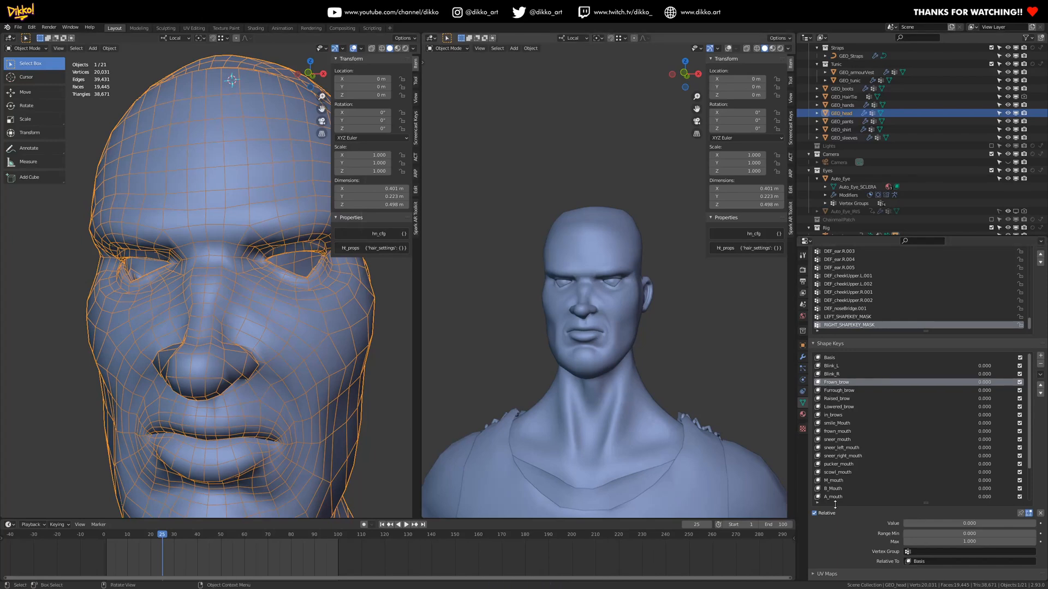
mouse_move(919, 527)
left_mouse_down()
mouse_move(983, 527)
mouse_move(919, 524)
left_mouse_up()
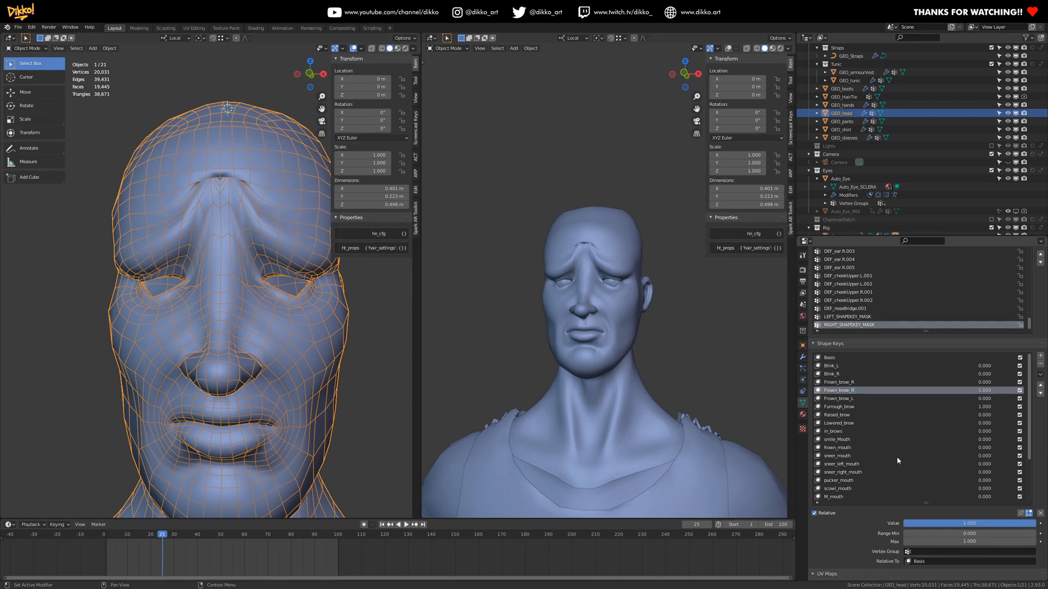
left_click(842, 391)
left_click(955, 552)
- Split the Furrough, Raised and Lowered brow, smile, frown and scowl mouth and Squint_cheek keys into masked _R and _L versions
left_click(850, 415)
left_click(1039, 393)
left_click(1040, 393)
left_click(851, 415)
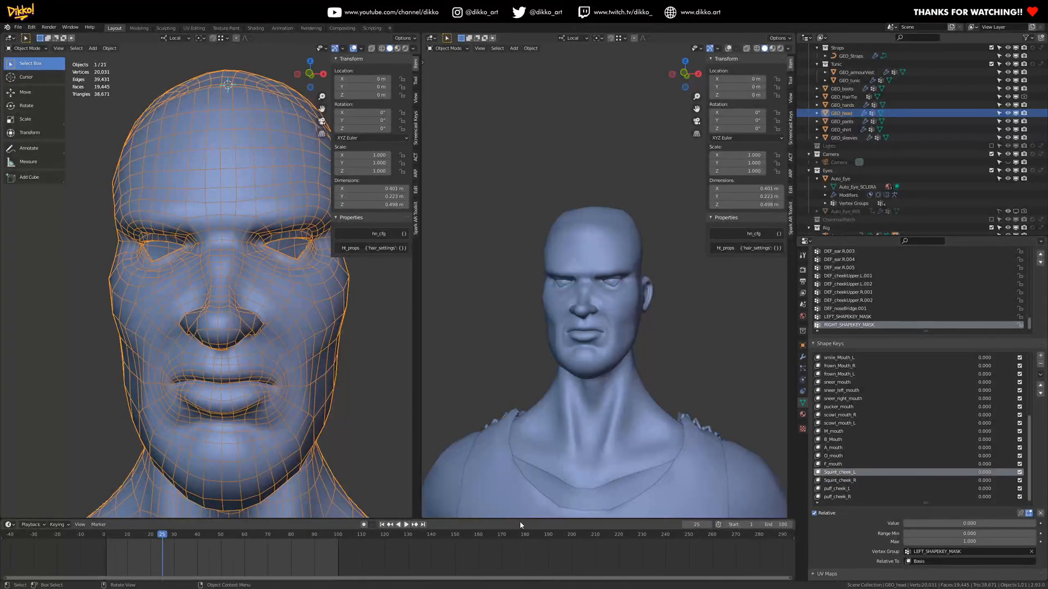
- Test the Blink and Frown_brow left and right keys by varying their values, and return each to 0
scroll(886, 414, "up", 13)
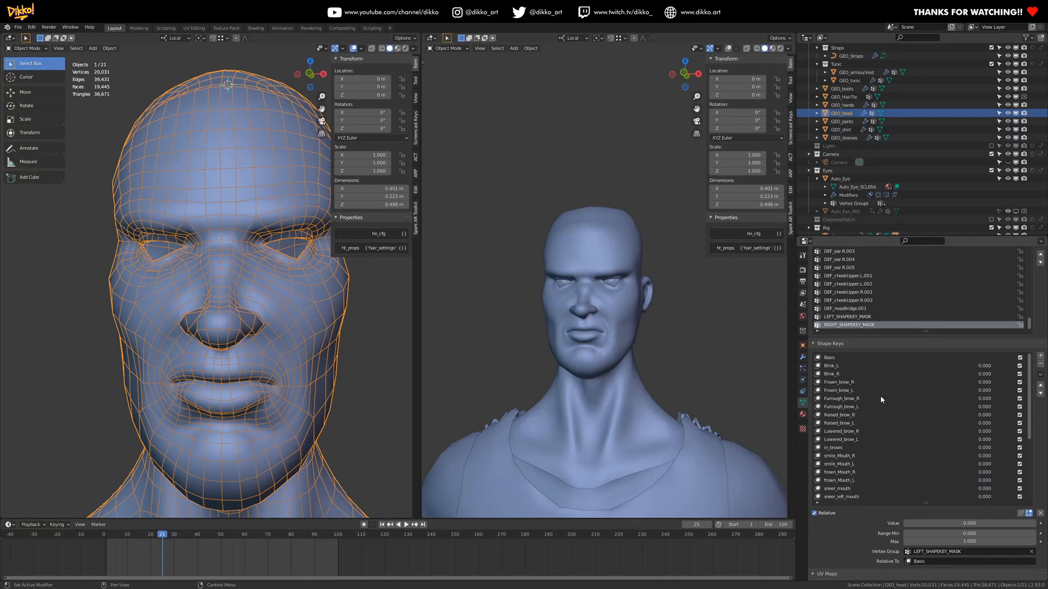
left_click(834, 366)
left_click_drag(918, 523, 1034, 523)
left_click(832, 374)
left_click(838, 382)
left_click(838, 390)
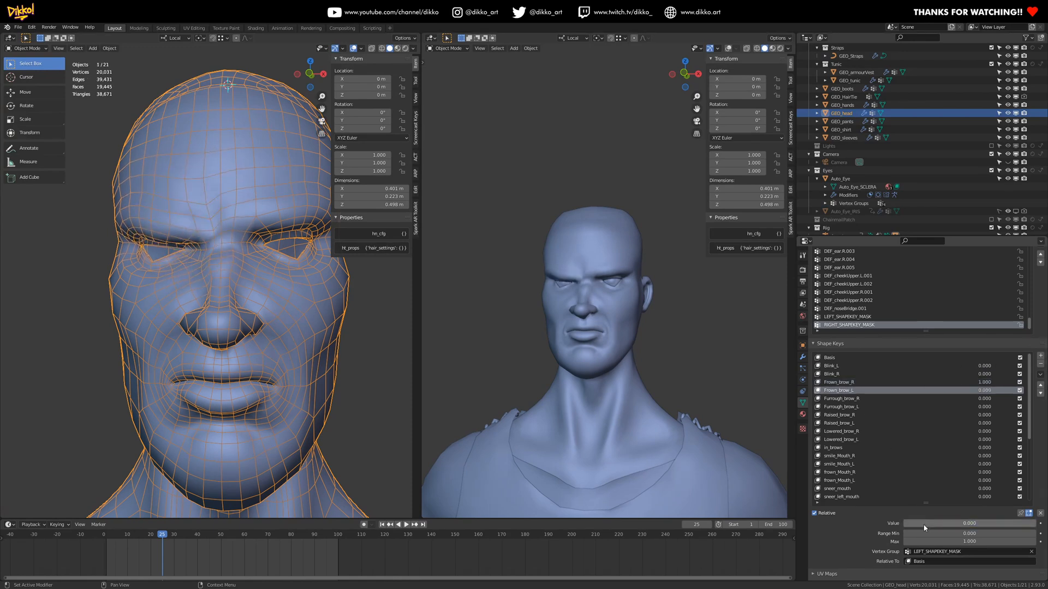
mouse_move(917, 523)
left_mouse_down()
mouse_move(1031, 523)
mouse_move(904, 522)
left_mouse_up()
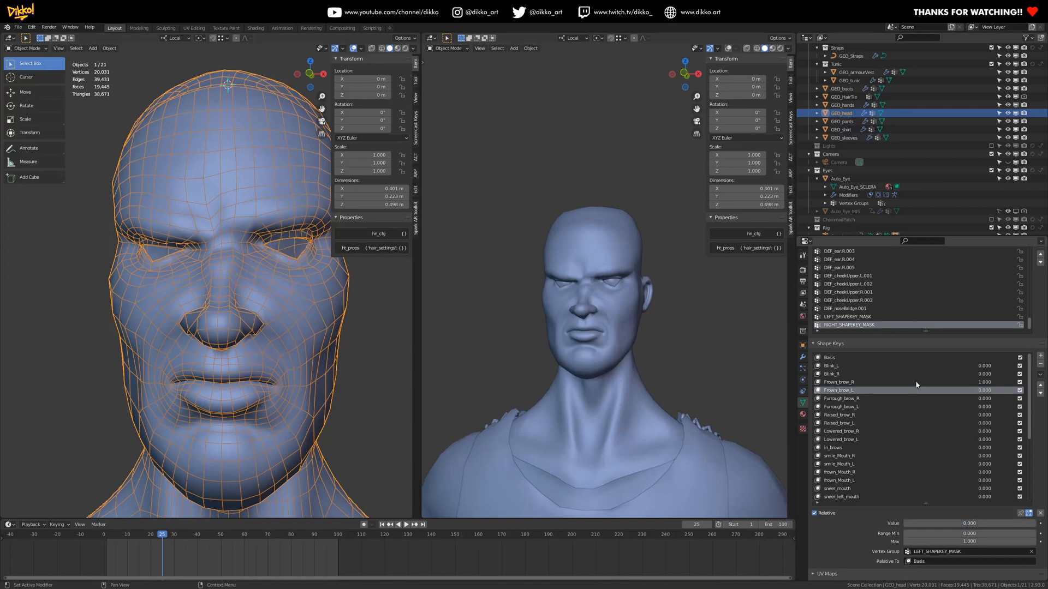
left_click(827, 382)
left_click_drag(1032, 523, 950, 523)
- Set Furrough_brow_R to about 0.715 and Raised_brow_L to about 0.813 to check an asymmetric brow expression
left_click(834, 398)
left_click(839, 414)
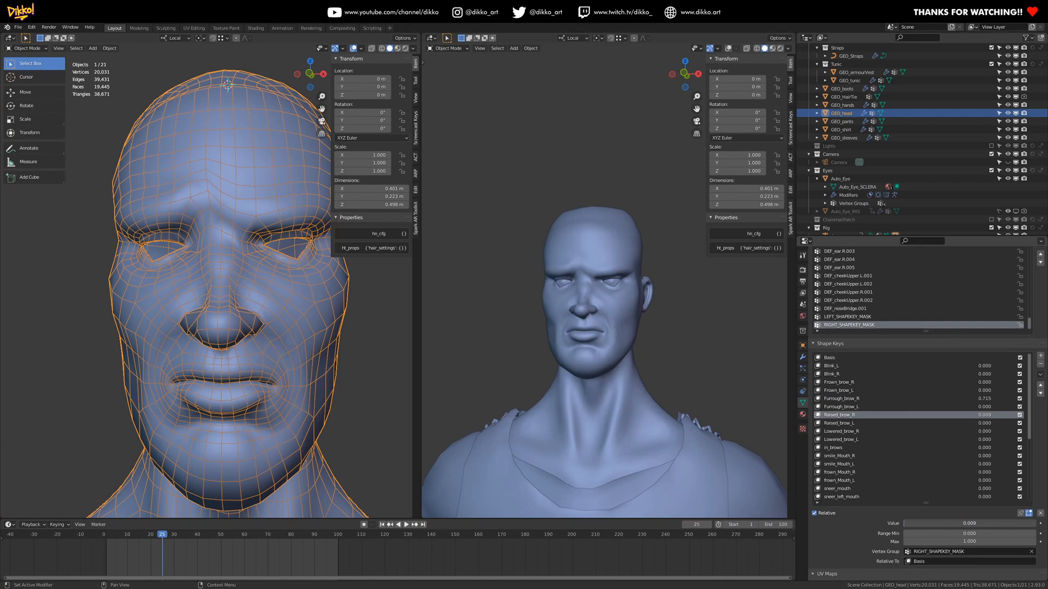
left_click(839, 423)
left_click_drag(952, 523, 1011, 523)
mouse_move(576, 286)
middle_mouse_down()
mouse_move(628, 277)
mouse_move(592, 280)
middle_mouse_up()
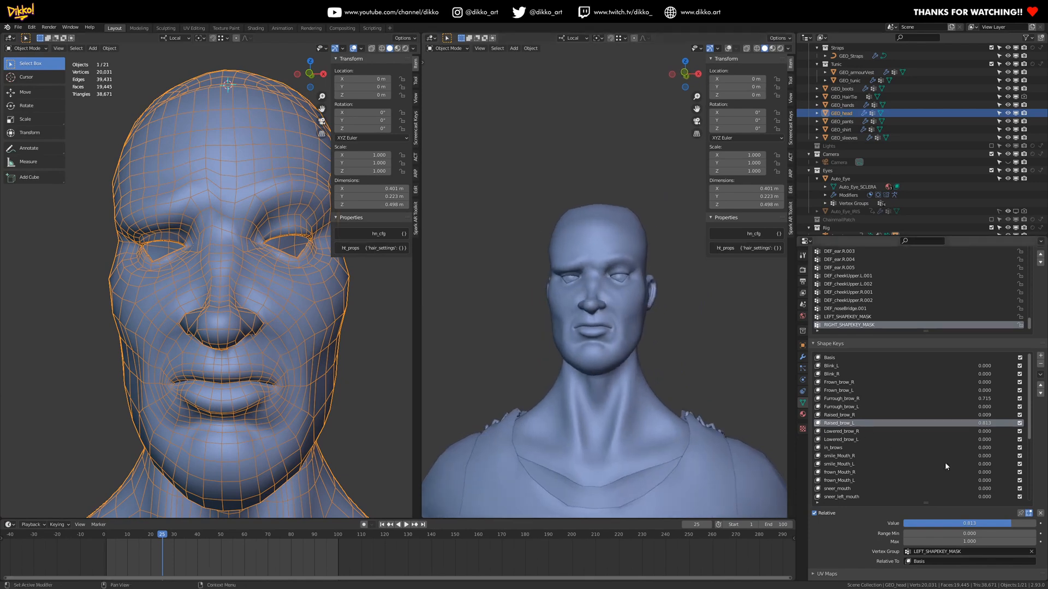
scroll(917, 471, "down", 1)
scroll(857, 475, "down", 2)
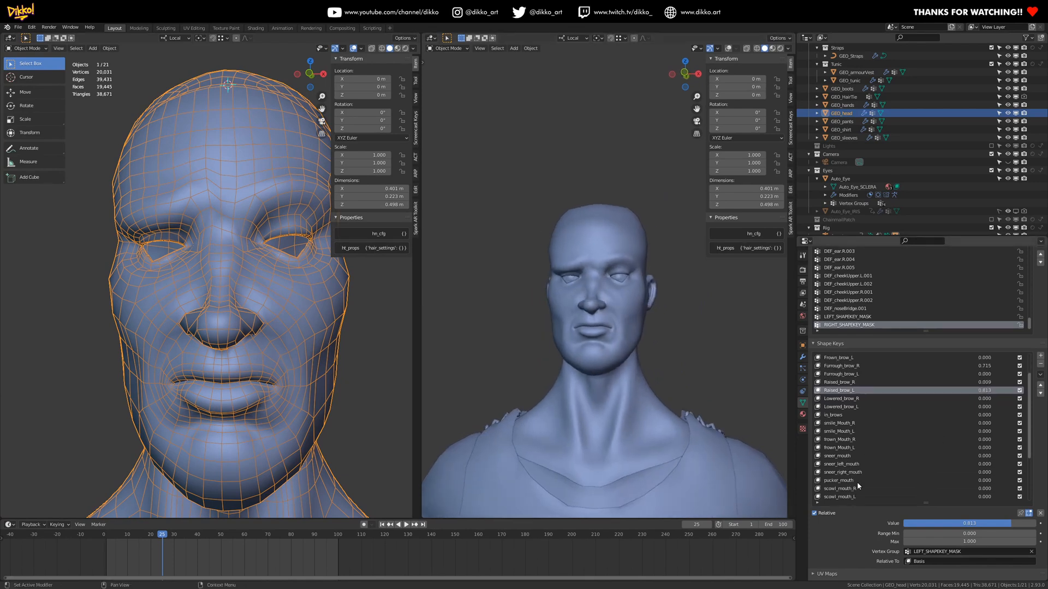
- Test an asymmetric smile by setting smile_Mouth_R to about 0.804 and smile_Mouth_L to about 0.387, and return smile_Mouth_L to 0
left_click(846, 424)
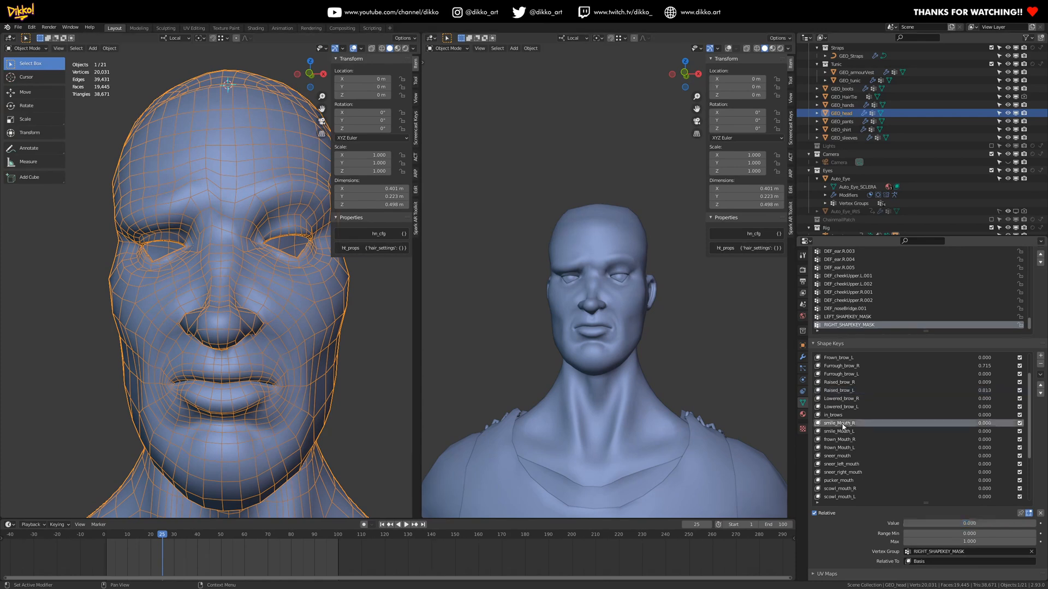
left_click_drag(928, 524, 1009, 524)
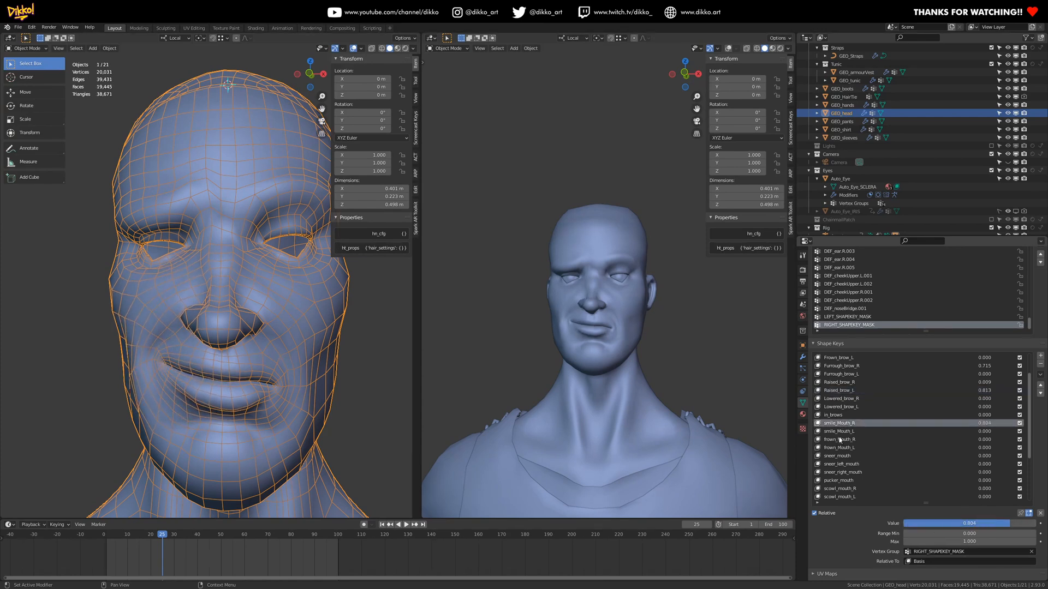
left_click(840, 431)
left_click_drag(947, 525, 956, 525)
middle_click_drag(694, 463, 598, 377)
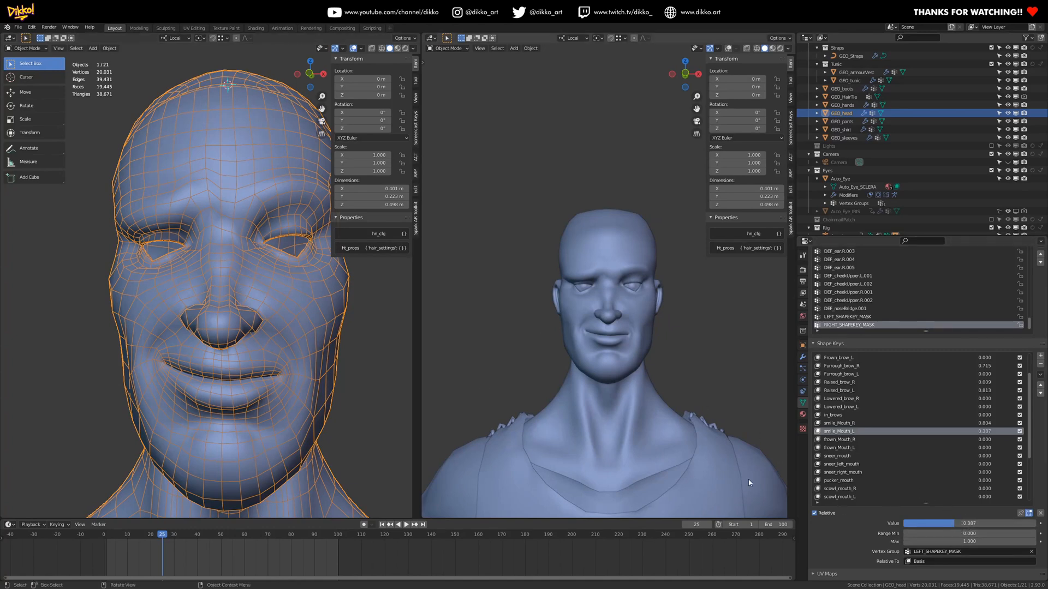
left_click_drag(952, 523, 909, 523)
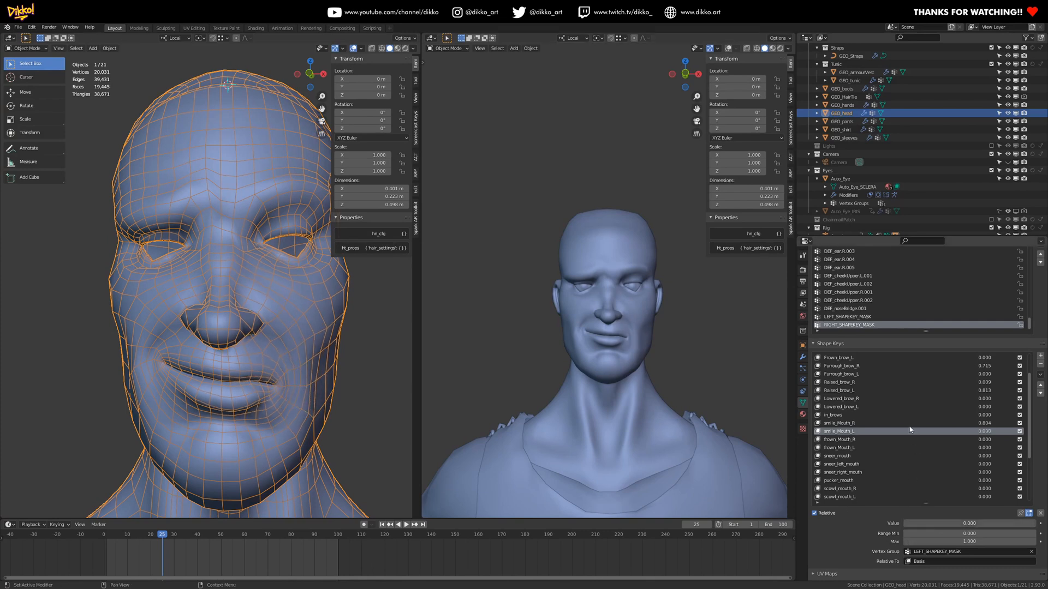
- Reset the Raised_brow_L, smile_Mouth_R and Furrough_brow_R shape key values to 0
scroll(846, 402, "up", 2)
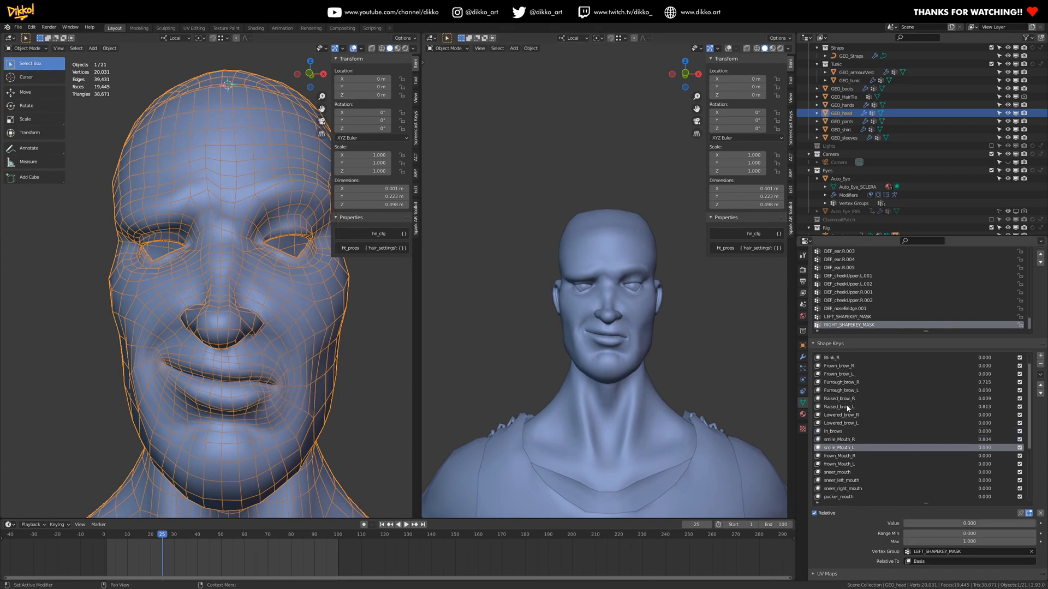
left_click(848, 407)
left_click_drag(953, 524, 892, 523)
left_click(853, 440)
left_click(856, 382)
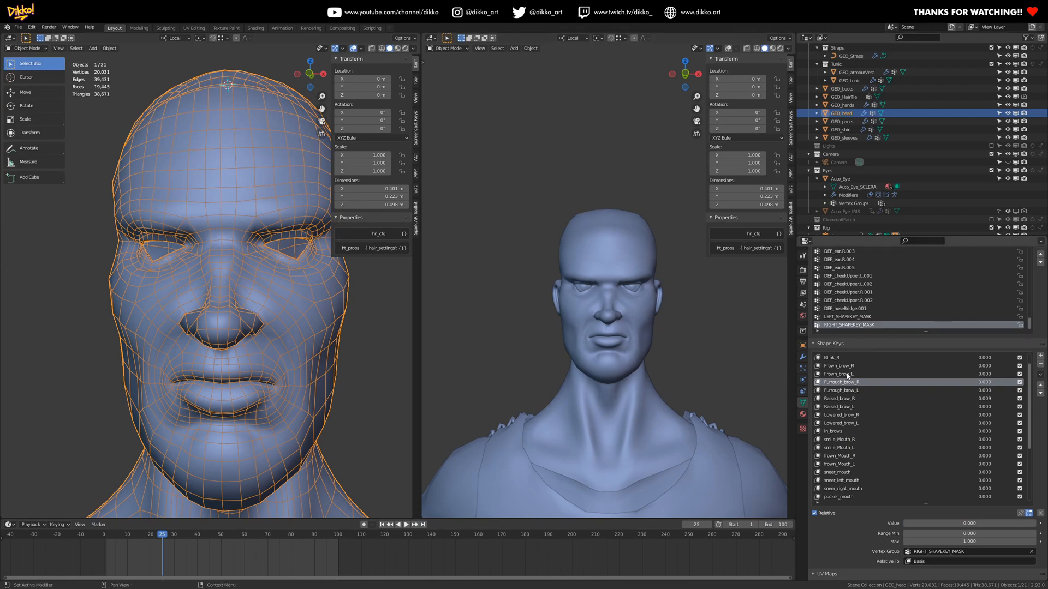
- Review the rest of the shape key list and examine the neutral head from several angles and up close
scroll(874, 416, "down", 7)
scroll(901, 431, "down", 4)
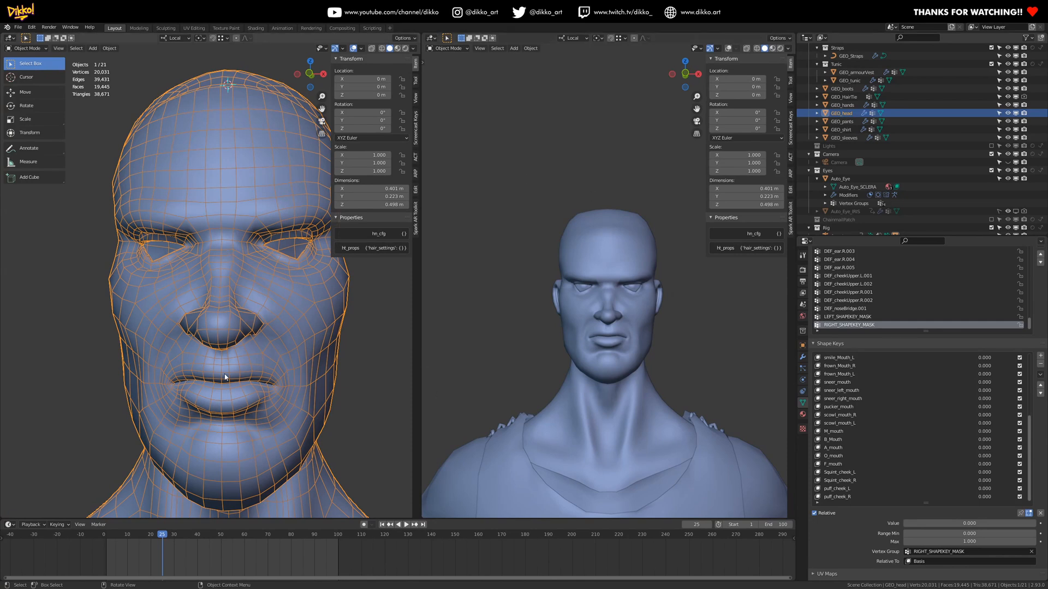
middle_click_drag(640, 381, 591, 425)
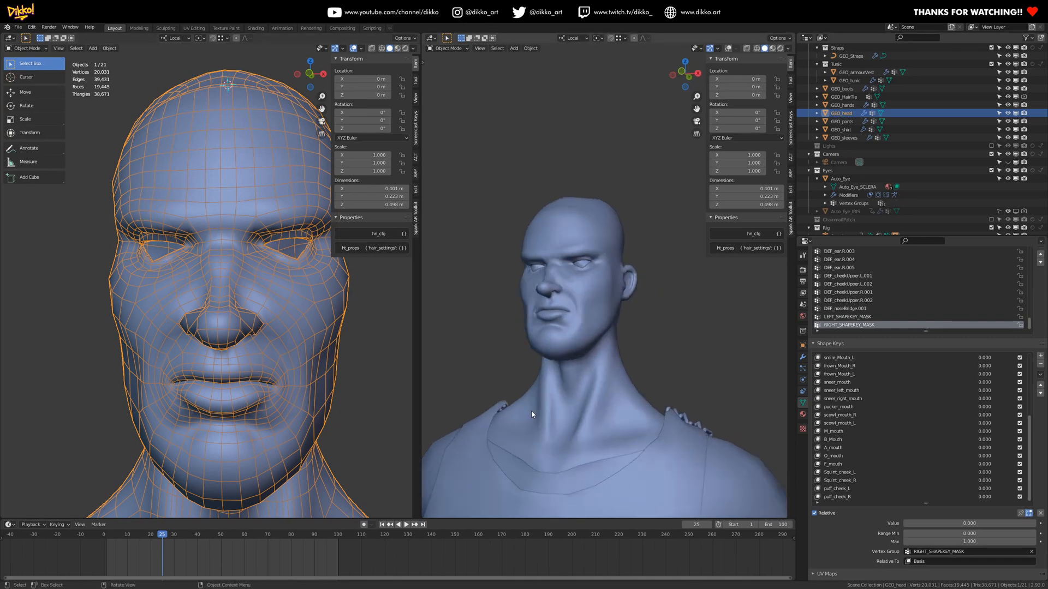
middle_click_drag(574, 392, 597, 389)
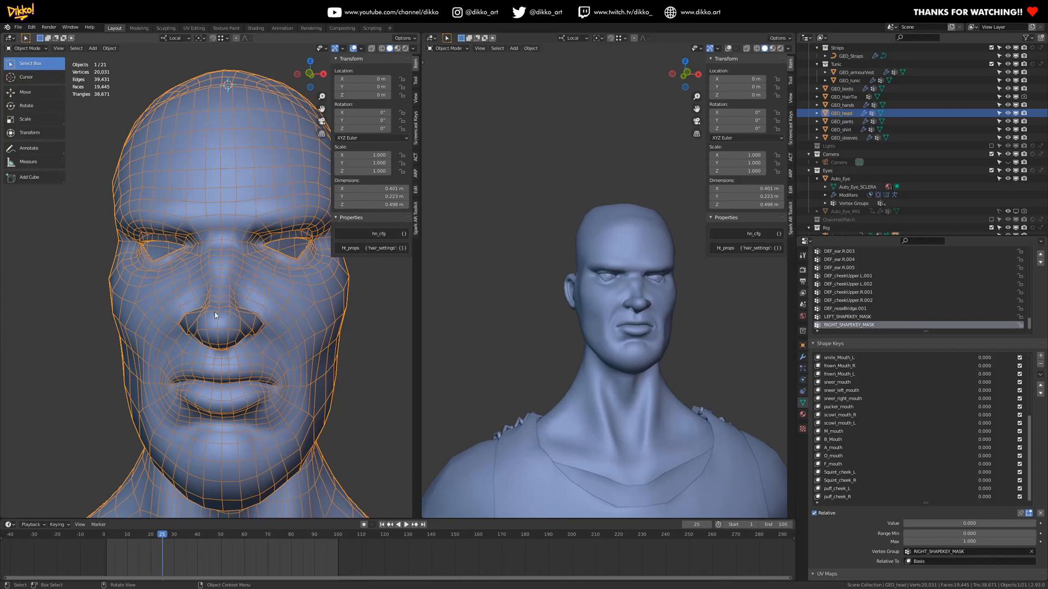
scroll(605, 305, "up", 3)
middle_click_drag(611, 305, 476, 298)
scroll(642, 322, "up", 2)
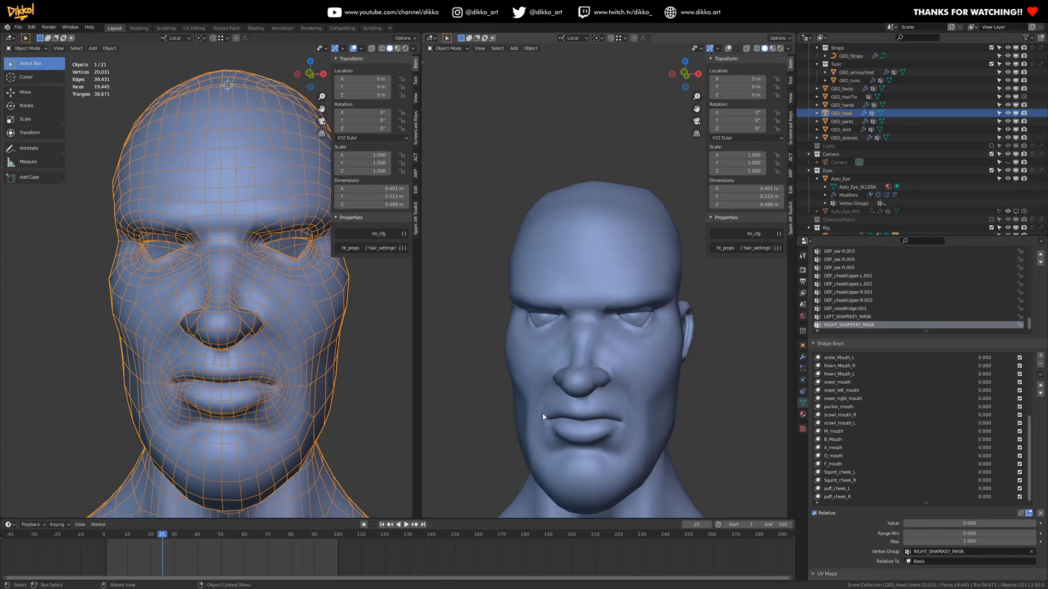
middle_click_drag(598, 357, 648, 300)
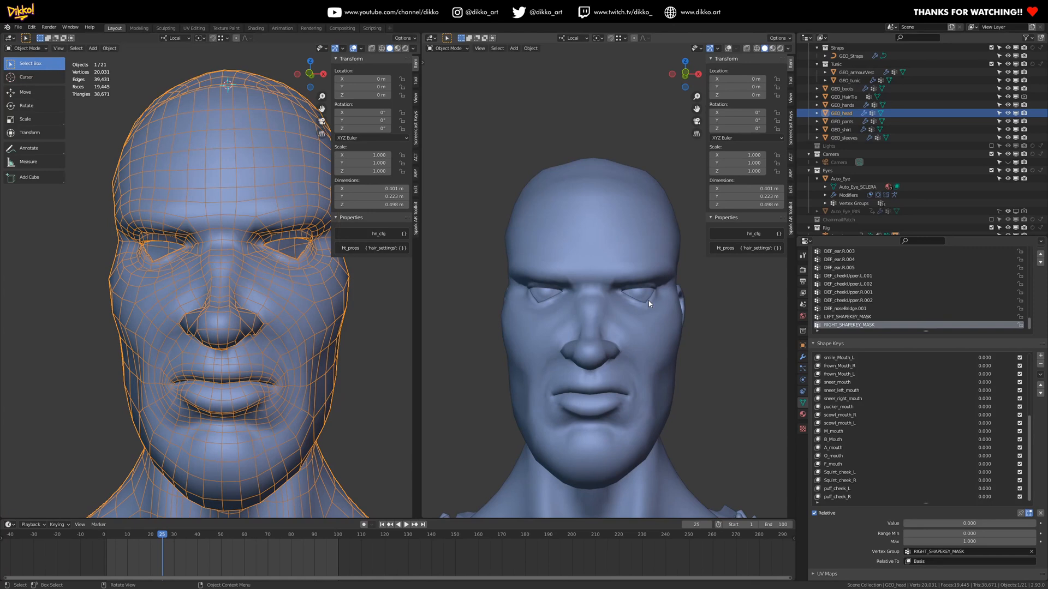